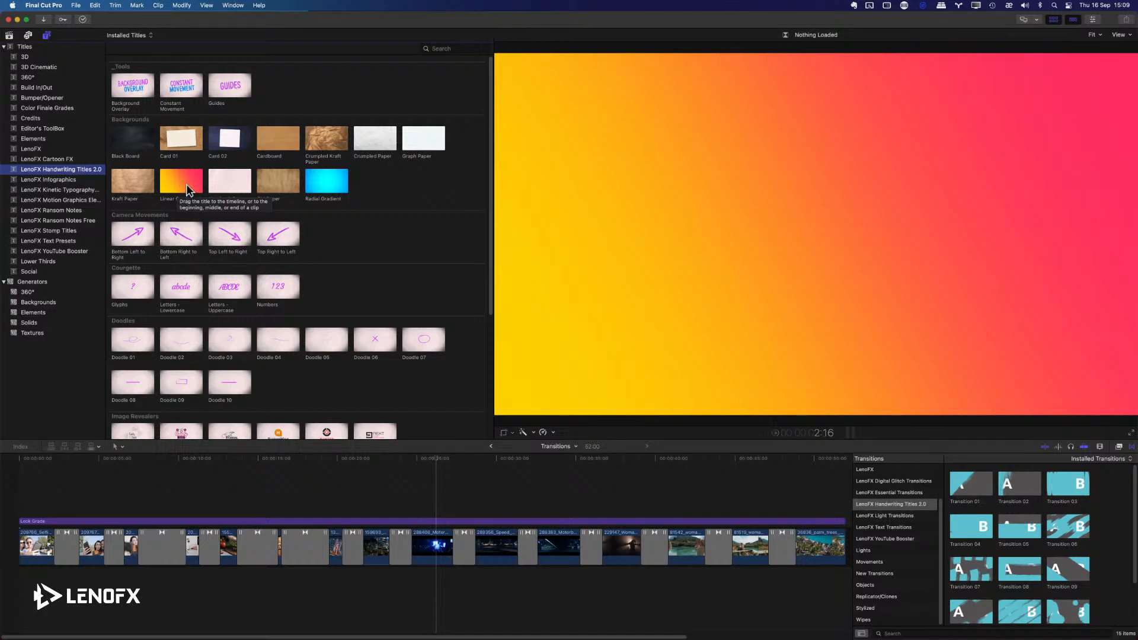
Preview the backgrounds, camera movements, doodles, image revealers and lettering titles in the LenoFX Handwriting Titles 2.0 collection.
left_click(324, 189)
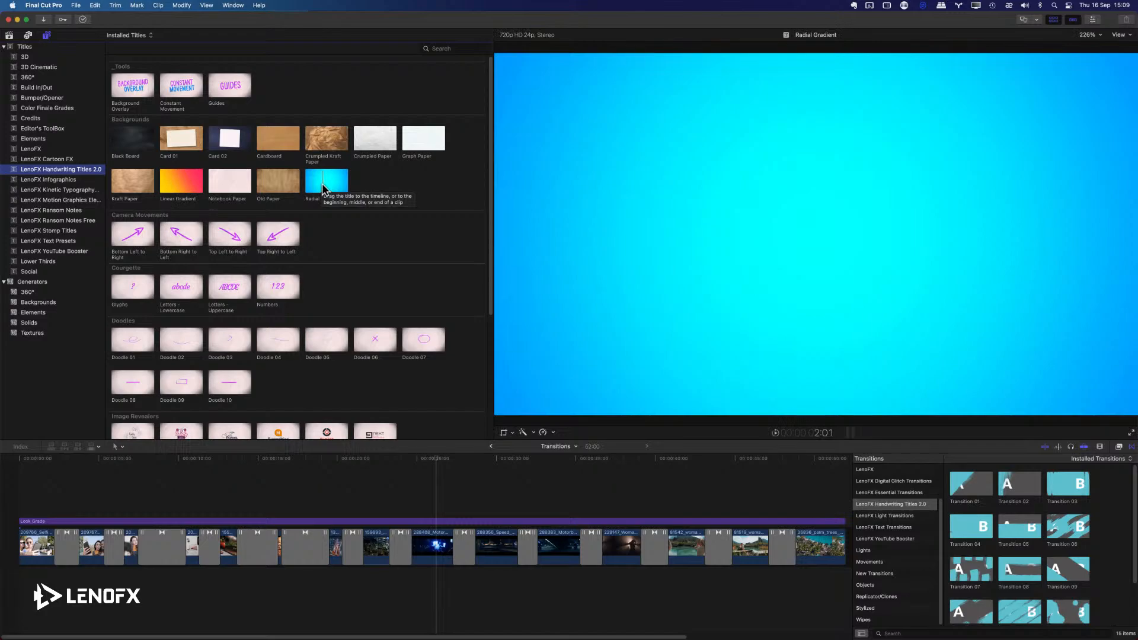
scroll(166, 158, "down", 3)
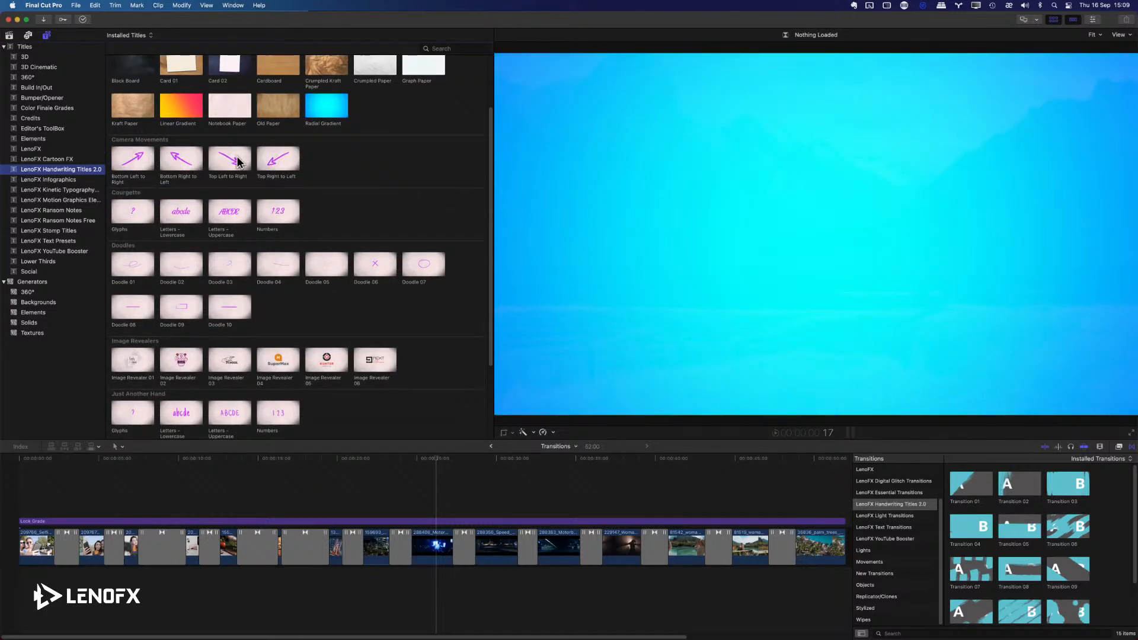
left_click(181, 170)
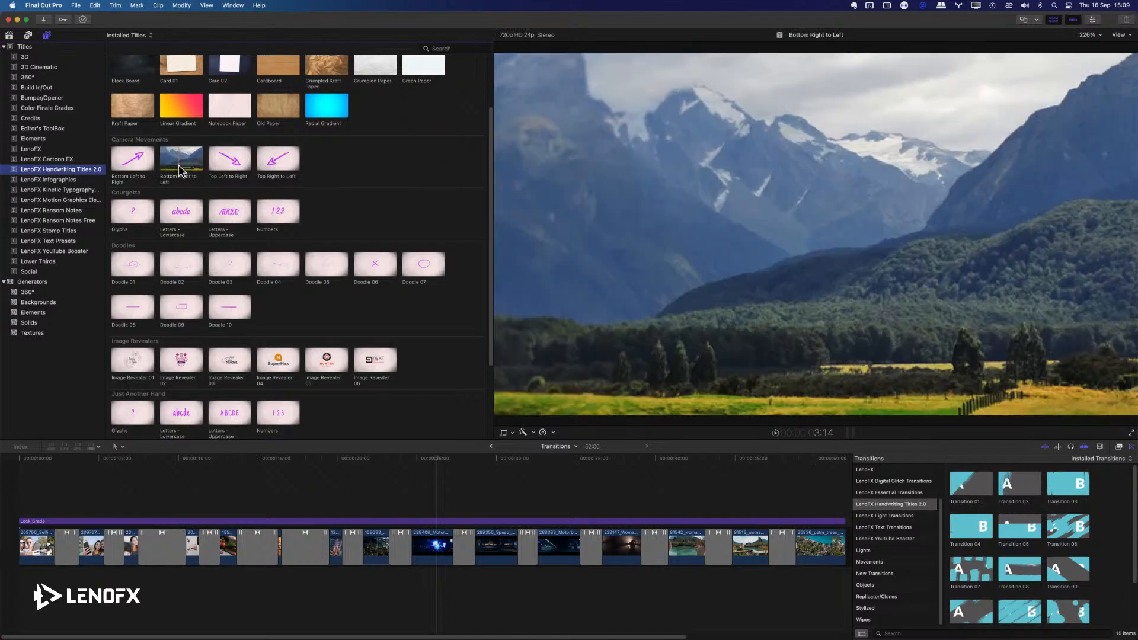
scroll(147, 210, "down", 1)
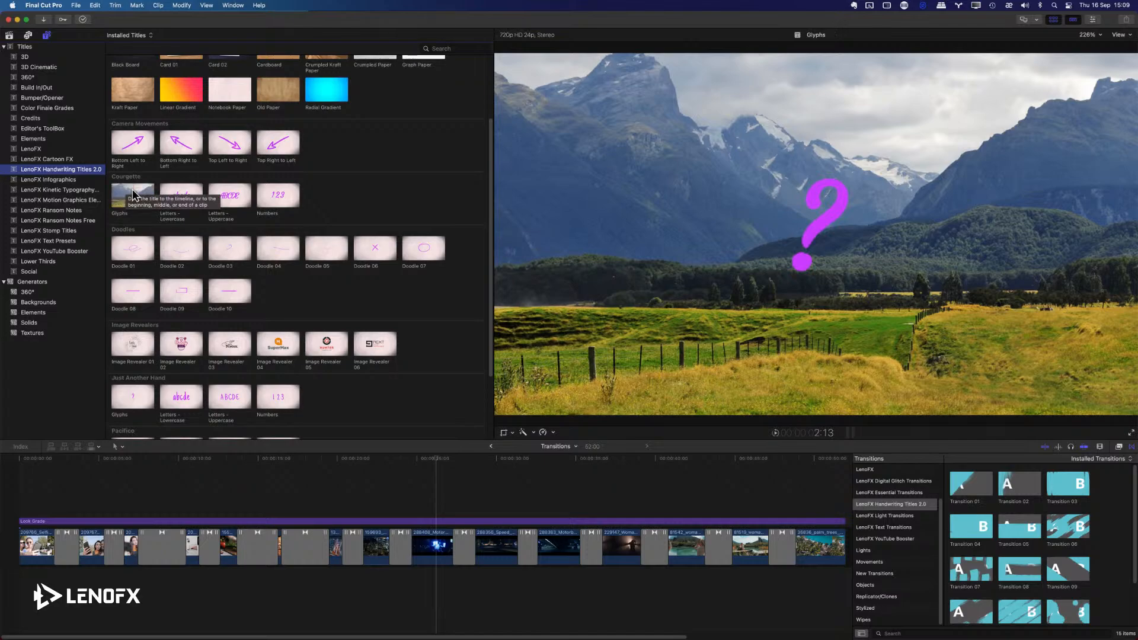
scroll(196, 208, "down", 3)
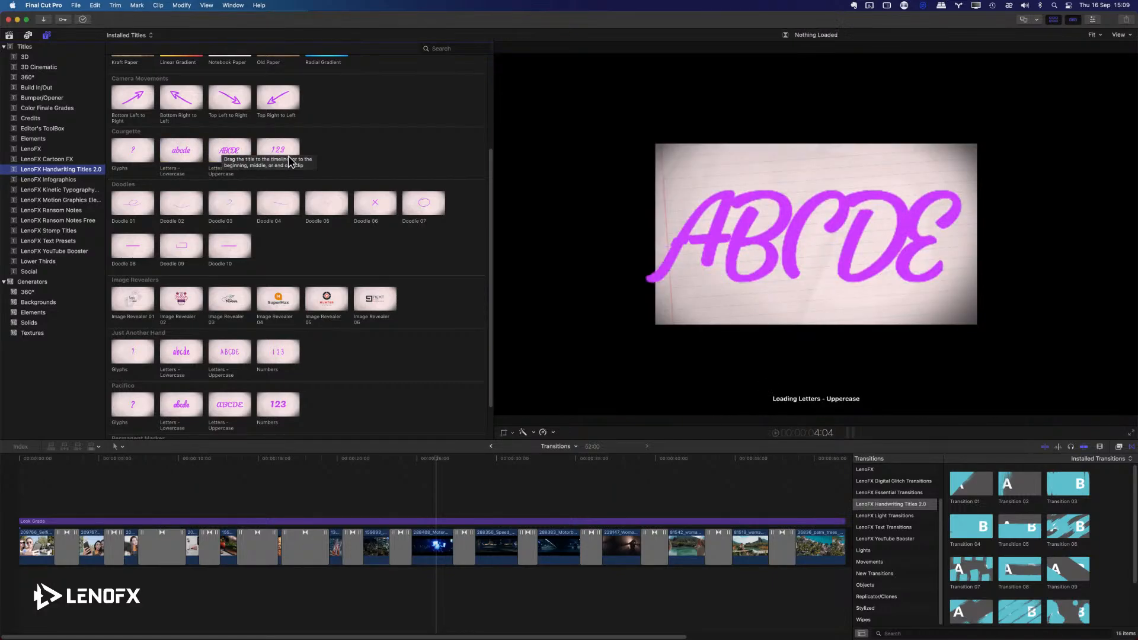
scroll(276, 159, "down", 3)
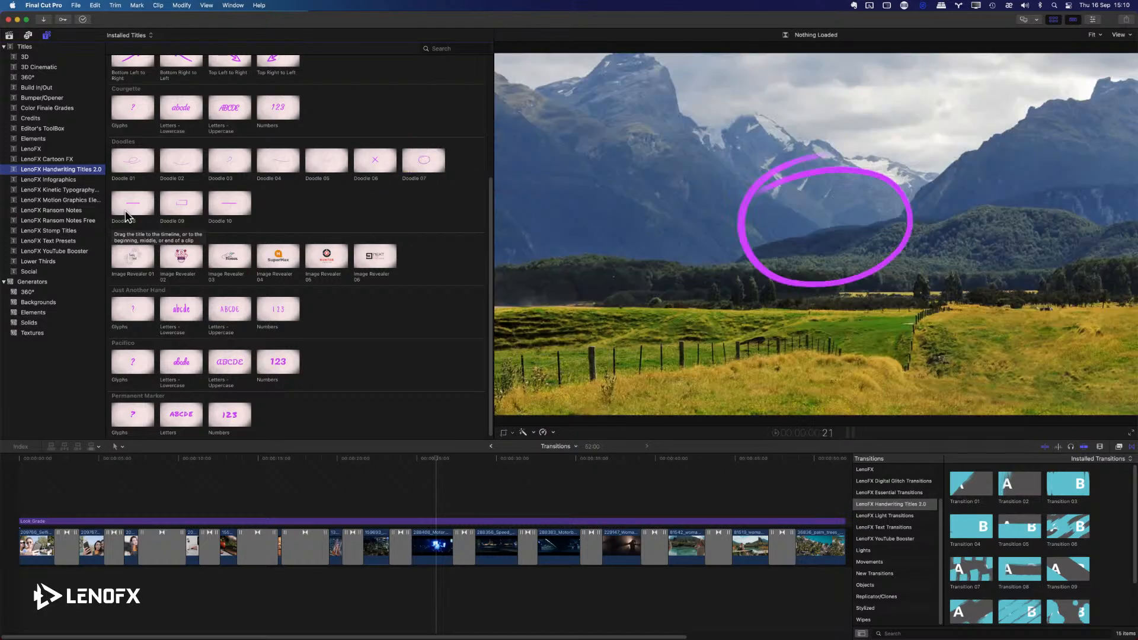
scroll(136, 249, "down", 1)
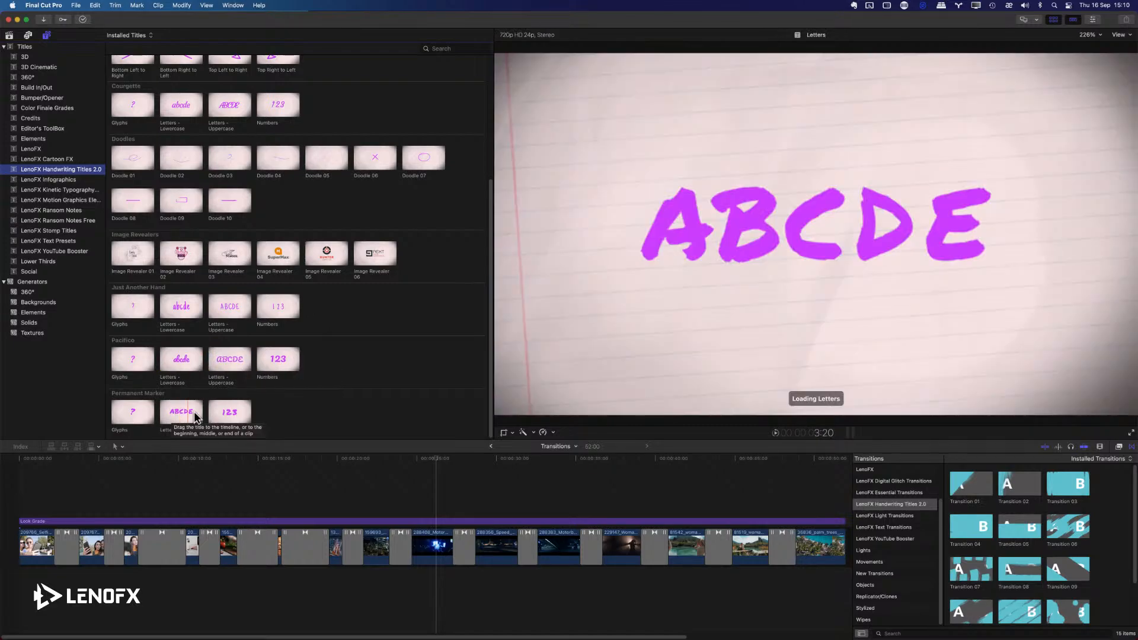
scroll(228, 418, "up", 5)
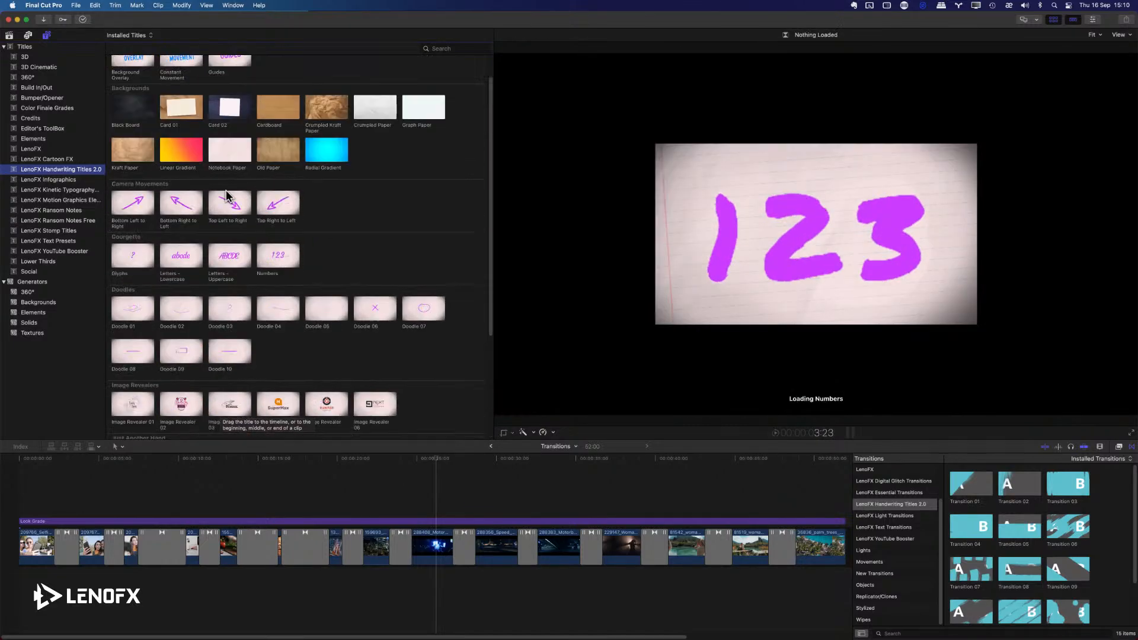
scroll(227, 196, "up", 1)
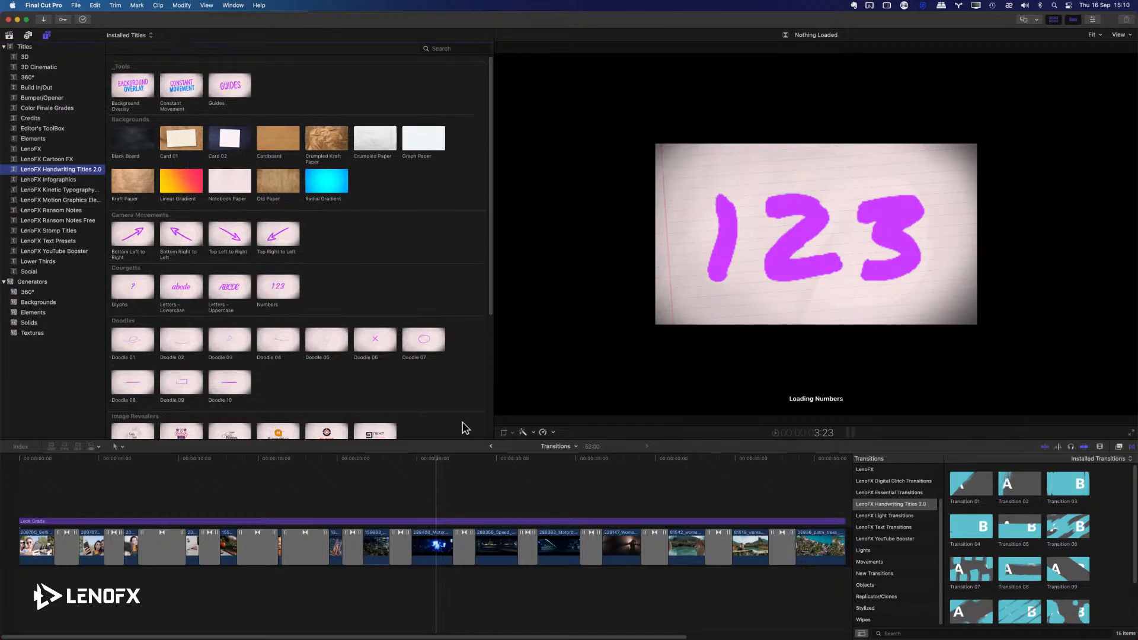
Look through the transitions in the LenoFX Handwriting Titles 2.0 category, then hide the transitions browser.
left_click(1131, 448)
left_click(1131, 448)
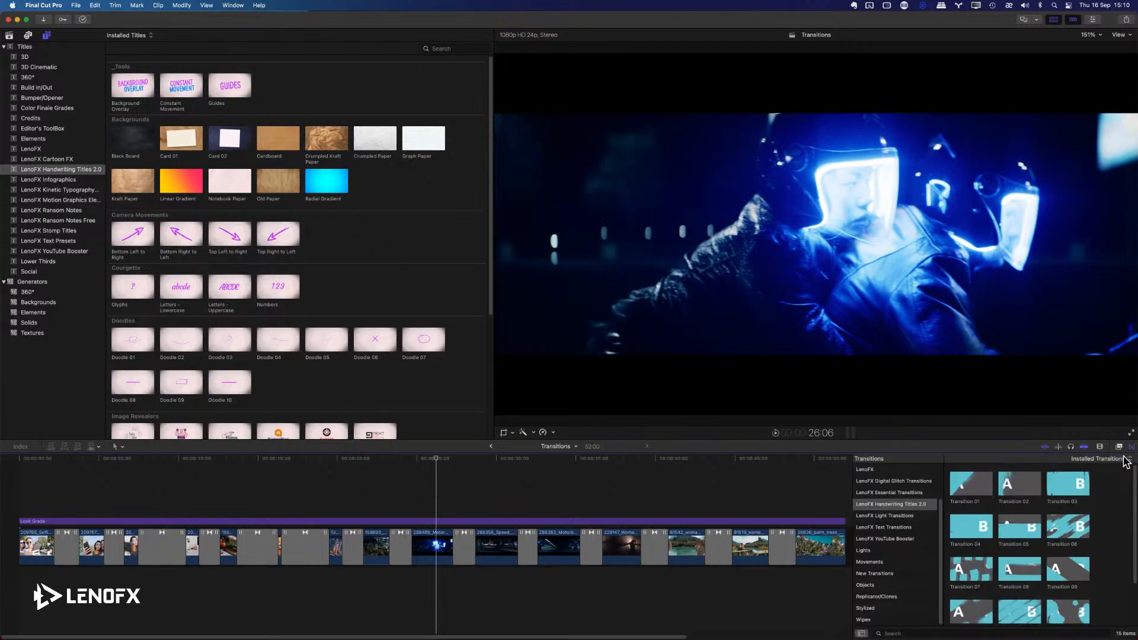
left_click(894, 505)
scroll(1022, 516, "down", 2)
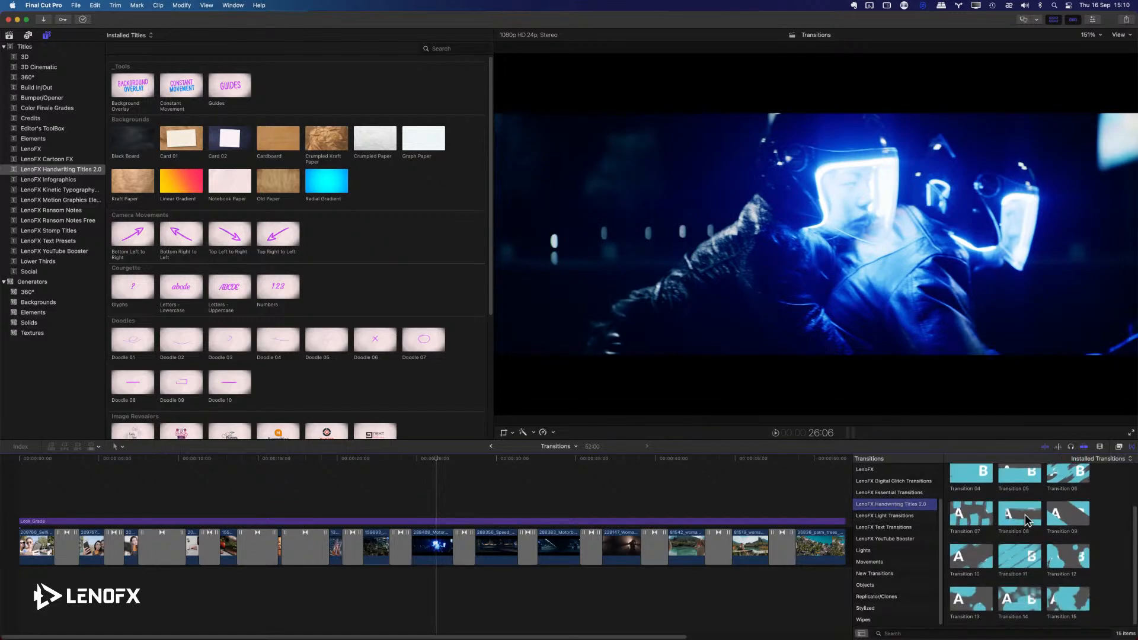
scroll(1028, 529, "up", 2)
scroll(1053, 540, "down", 2)
left_click(1131, 448)
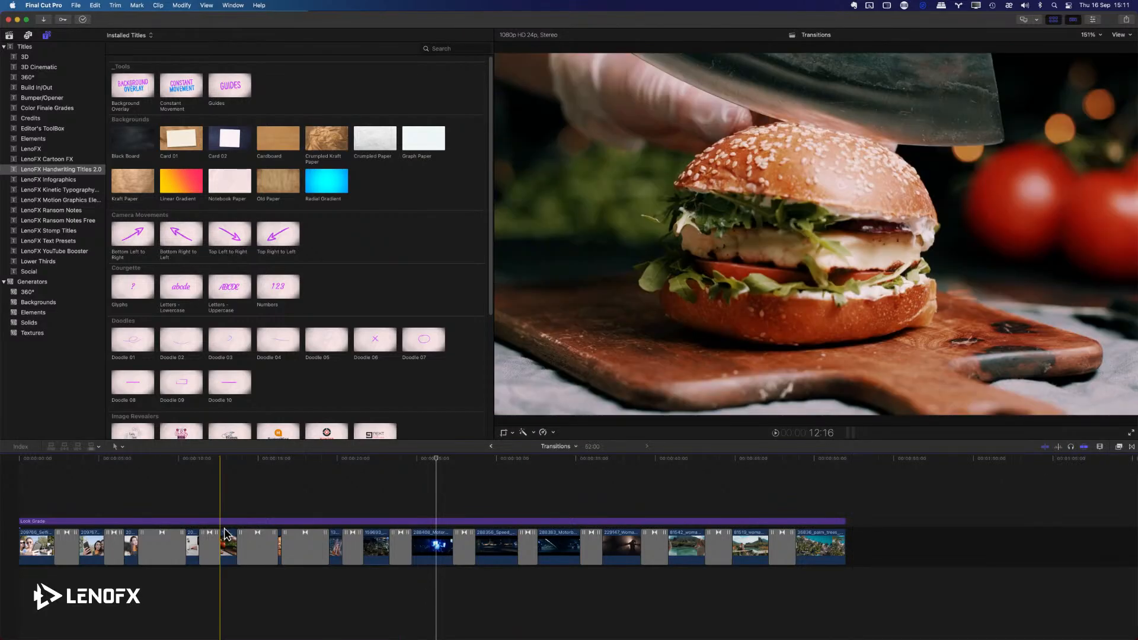
Play the Transitions project from its beginning in full screen, then return to the timeline.
key("space")
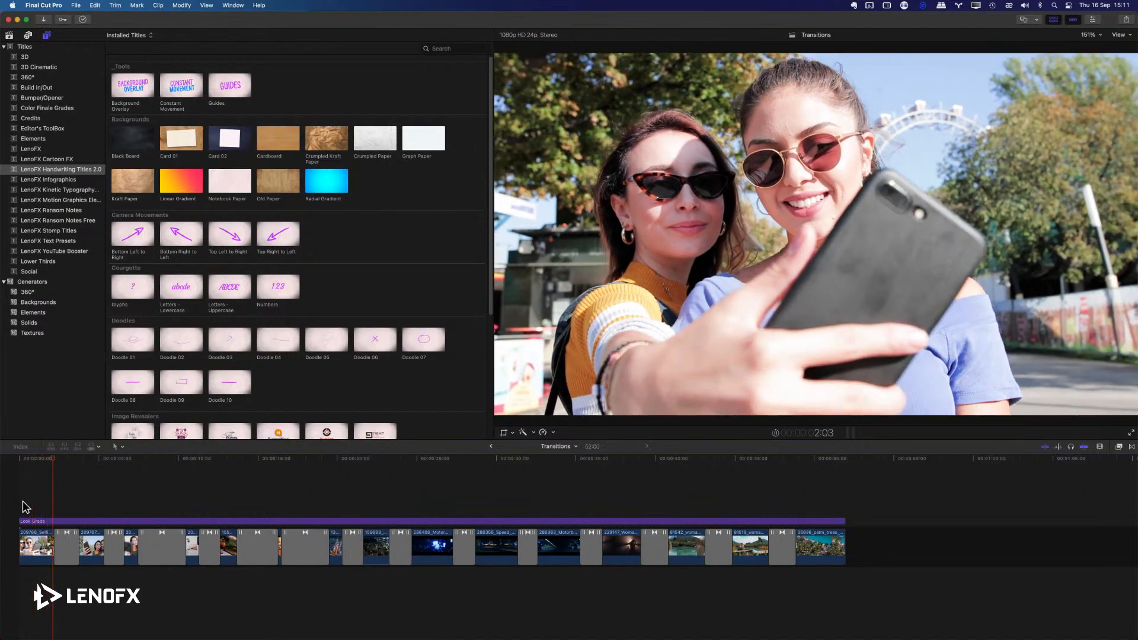
key("super+shift+f")
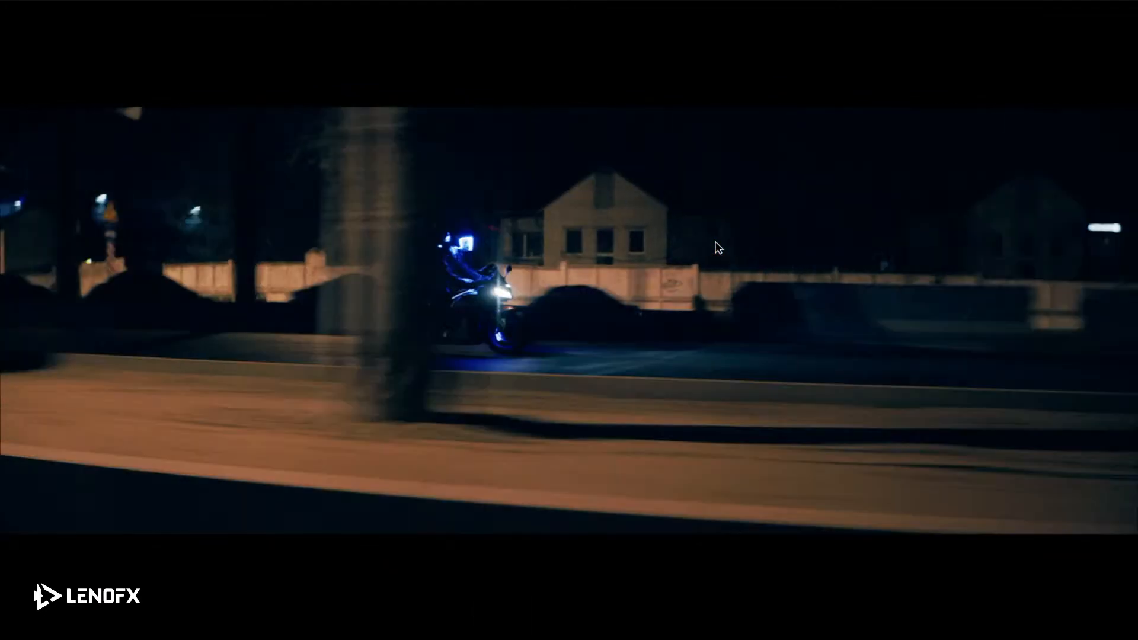
key("Escape")
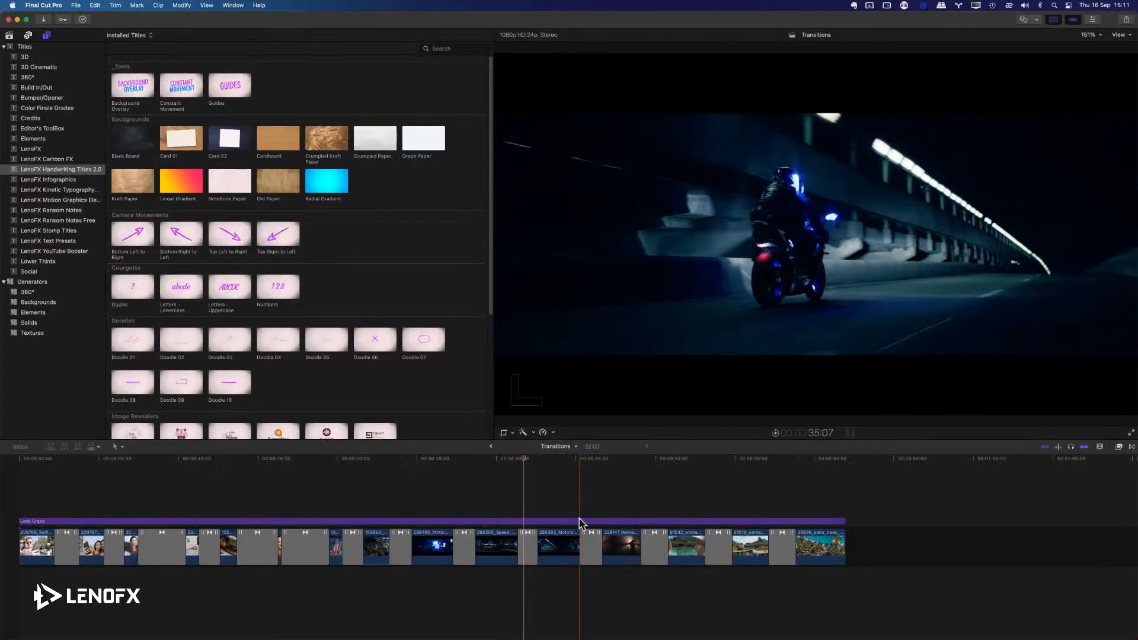
left_click(582, 501)
Delete the transition between the yoga mat and palm trees clips, with the inspector and transitions browser shown.
left_click(778, 547)
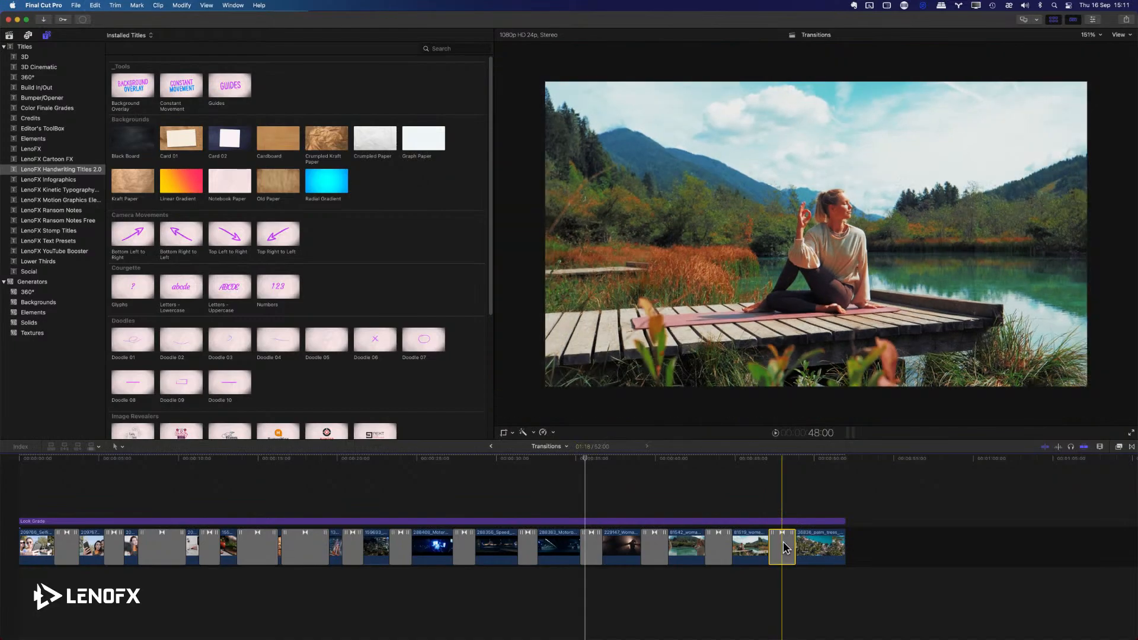
key("super+4")
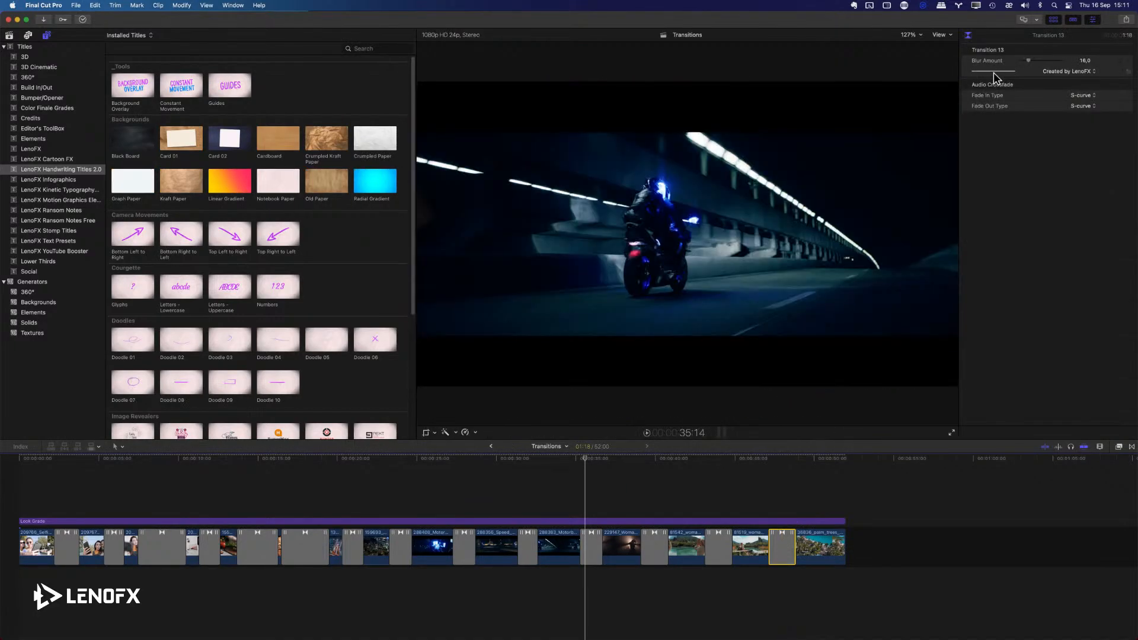
left_click(1131, 447)
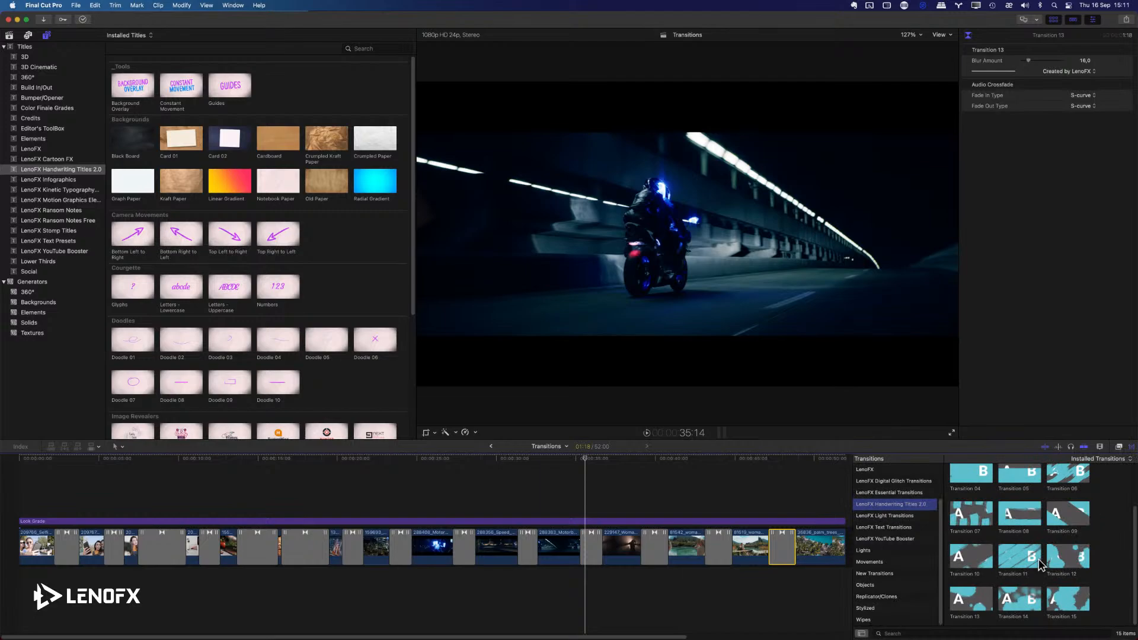
key("Delete")
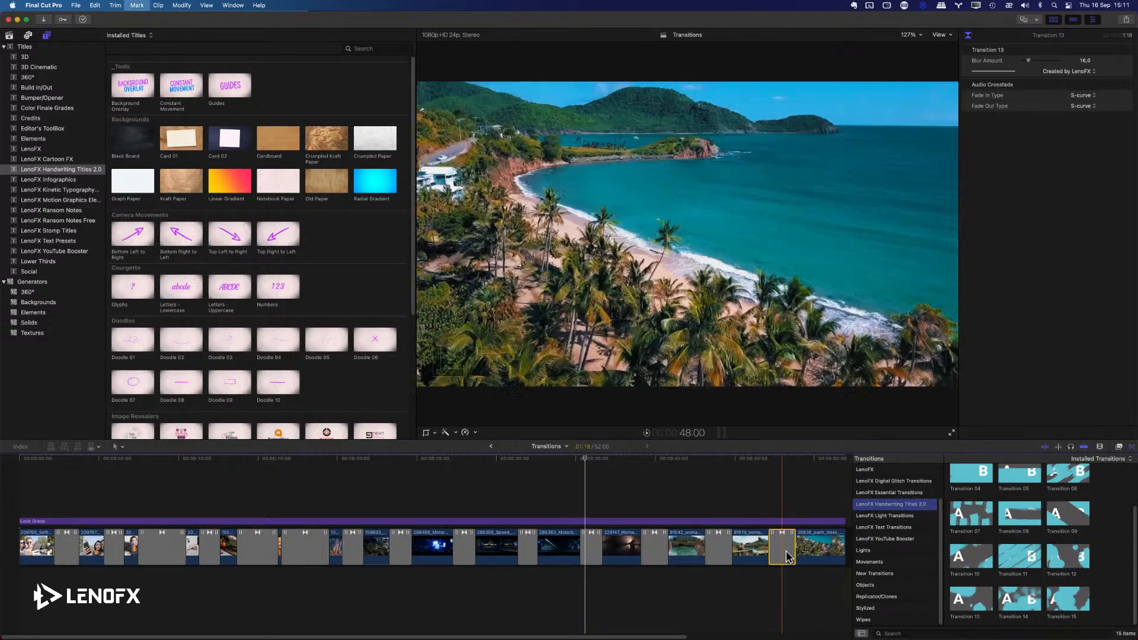
left_click(783, 514)
scroll(782, 515, "right", 3)
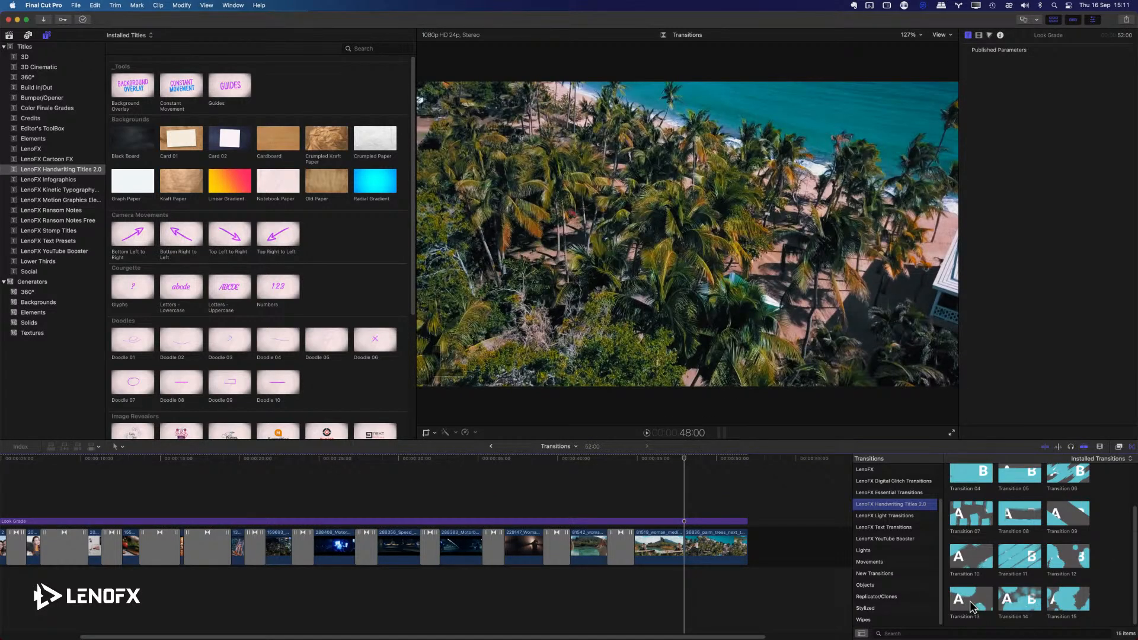
Apply Transition 13 to the cut between the yoga mat and palm trees clips and play it back.
left_click_drag(972, 606, 688, 560)
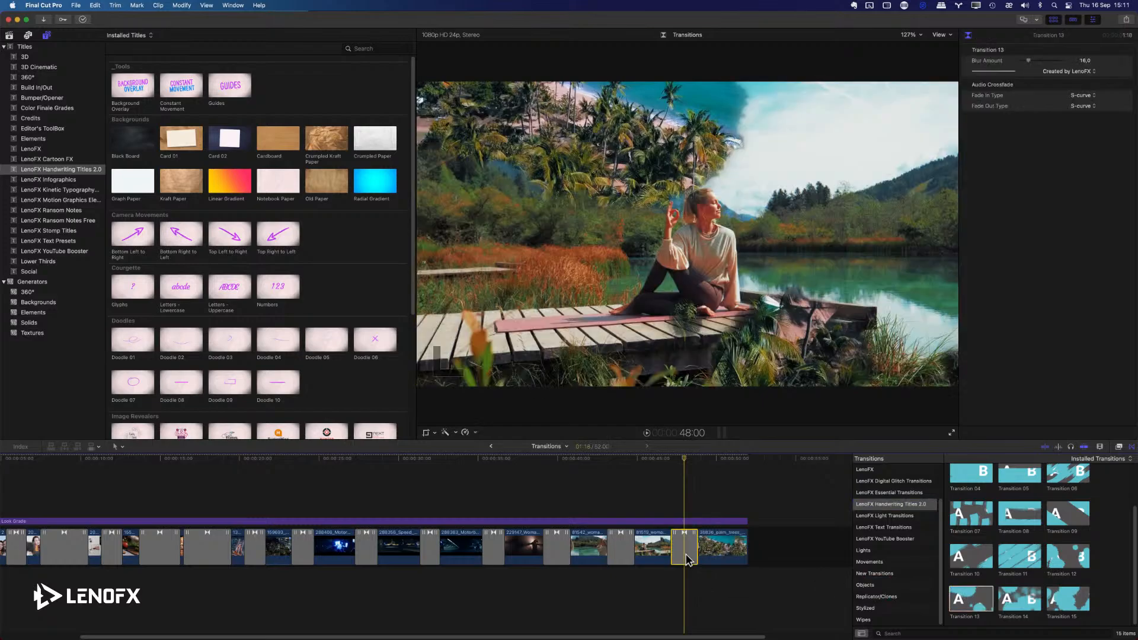
left_click(689, 503)
key("super+equal")
key("super+equal")
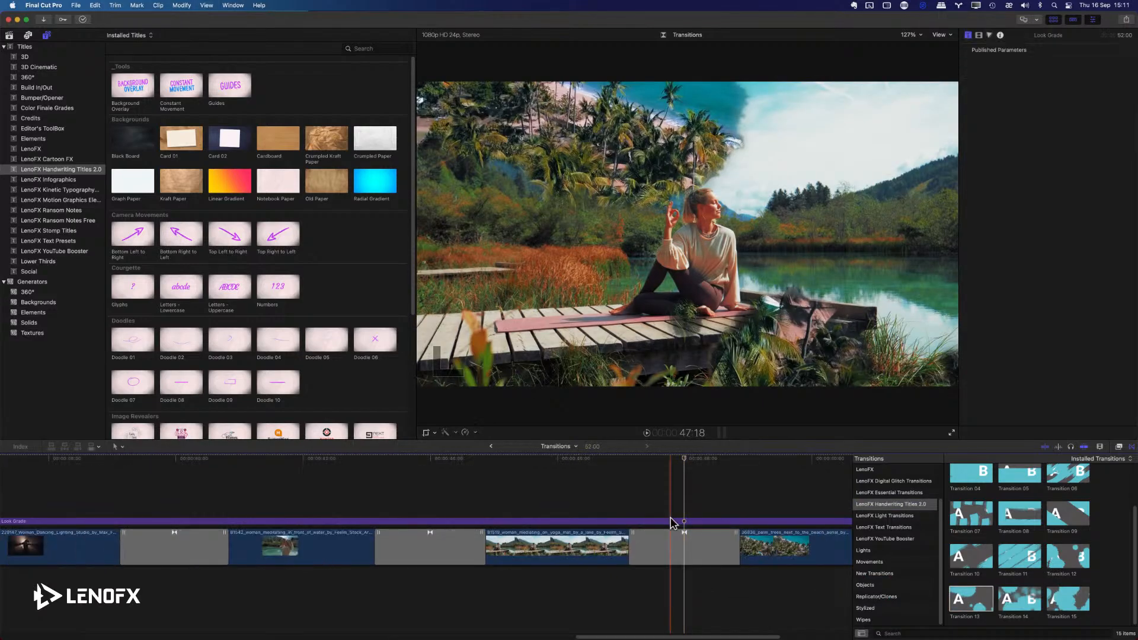
scroll(673, 523, "right", 5)
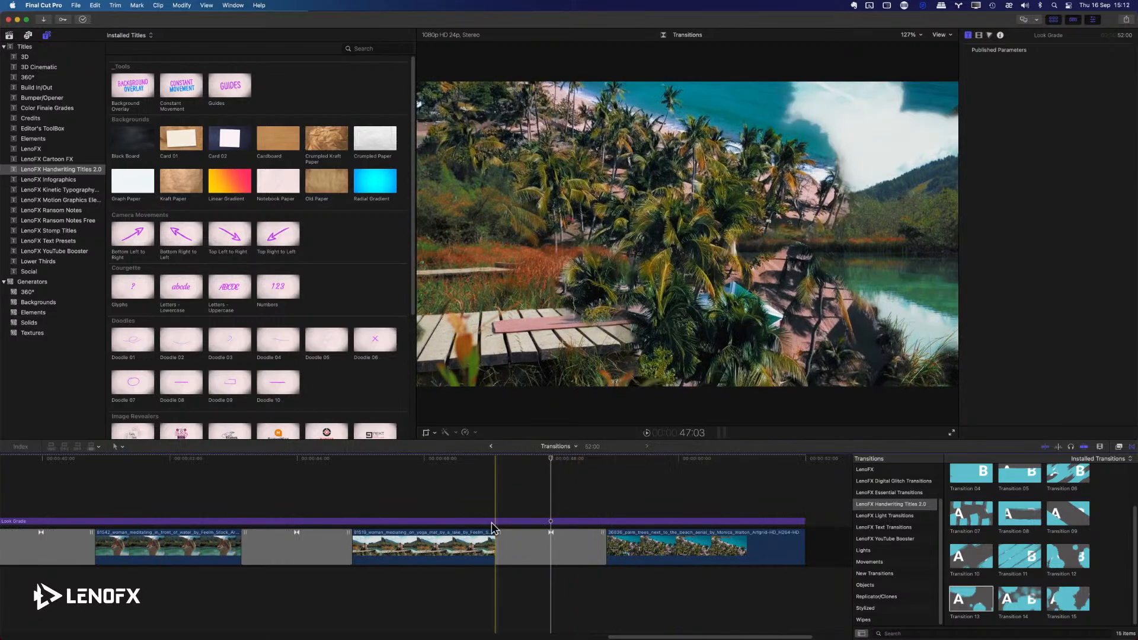
left_click(464, 463)
key("space")
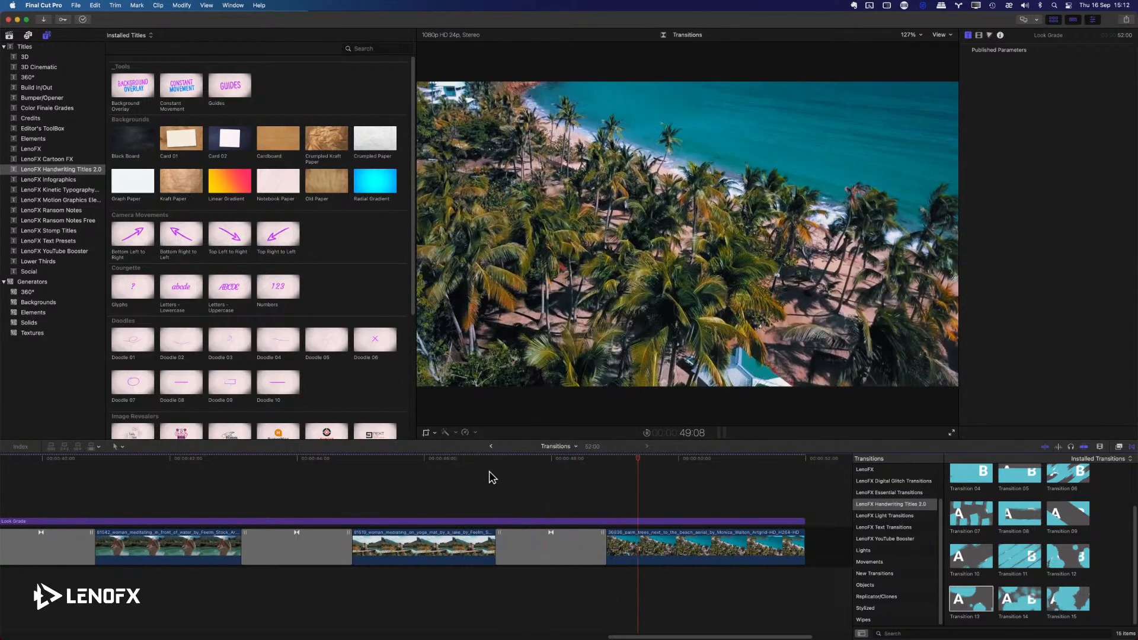
Set the Blur Amount of Transition 13 between the yoga mat and palm trees clips to 63 and play it back.
left_click(551, 544)
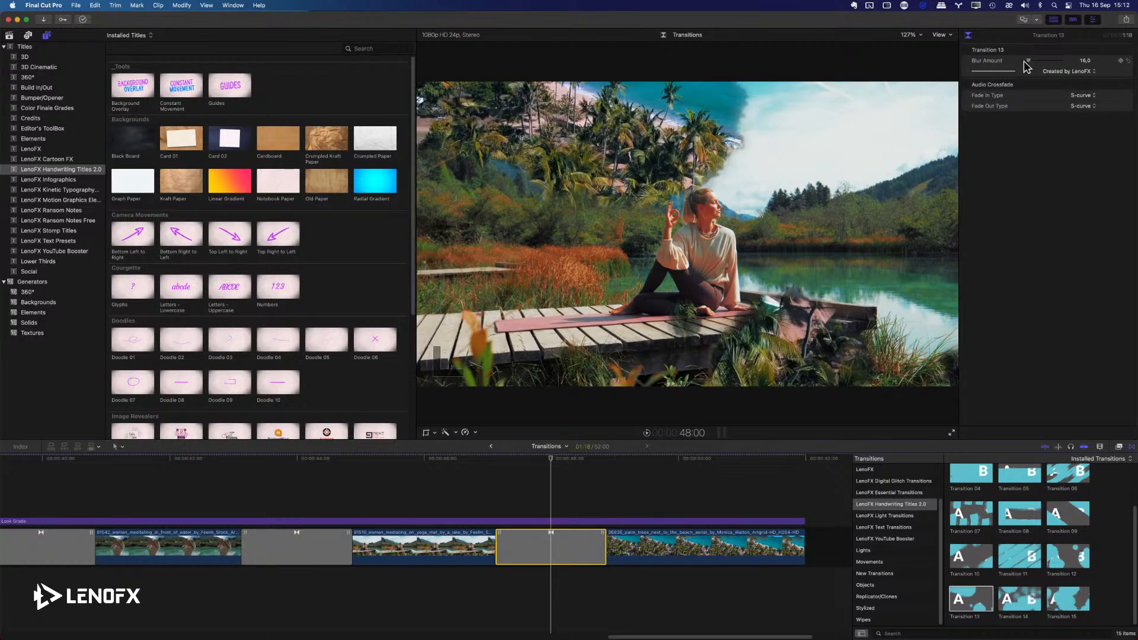
mouse_move(1030, 64)
left_mouse_down()
mouse_move(1050, 65)
mouse_move(1035, 65)
left_mouse_up()
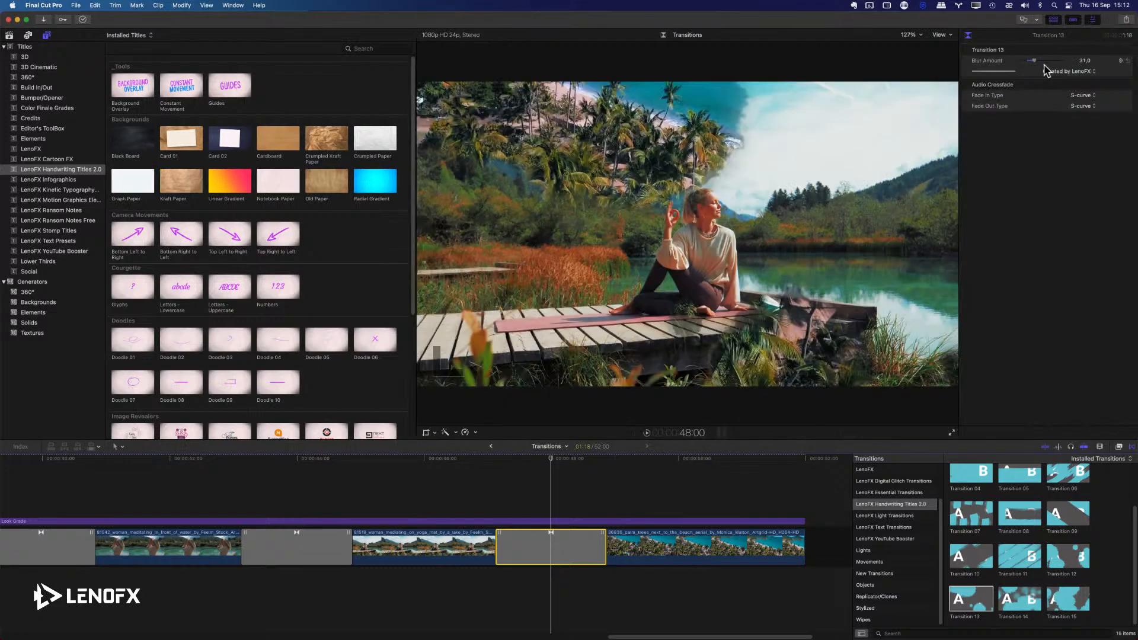
left_click_drag(1039, 64, 1043, 64)
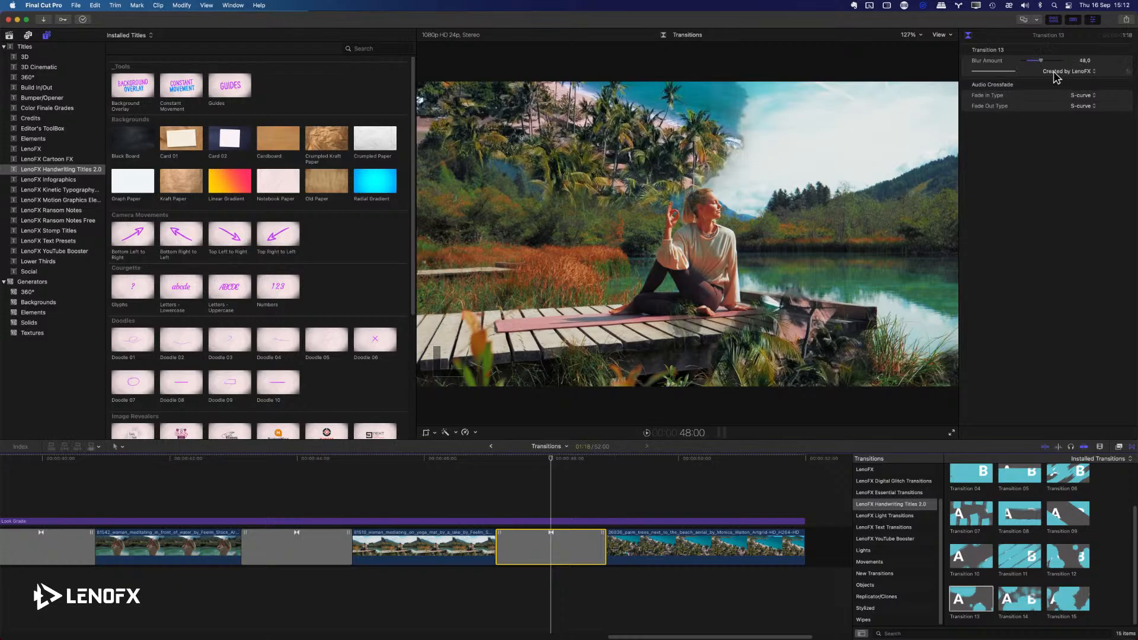
left_click_drag(1043, 62, 1046, 62)
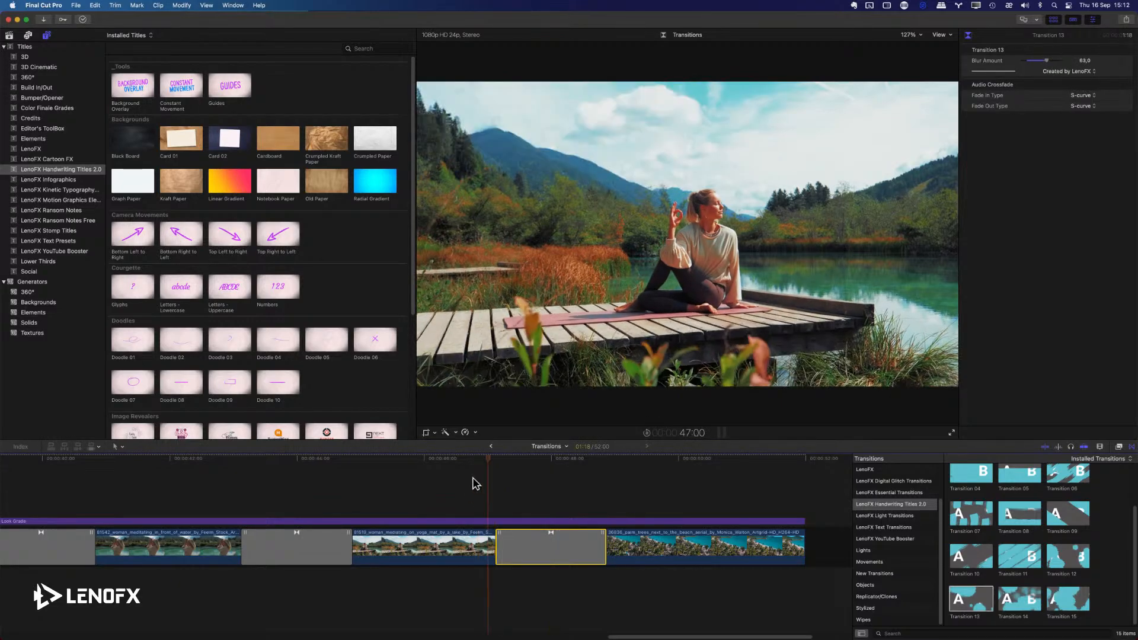
key("space")
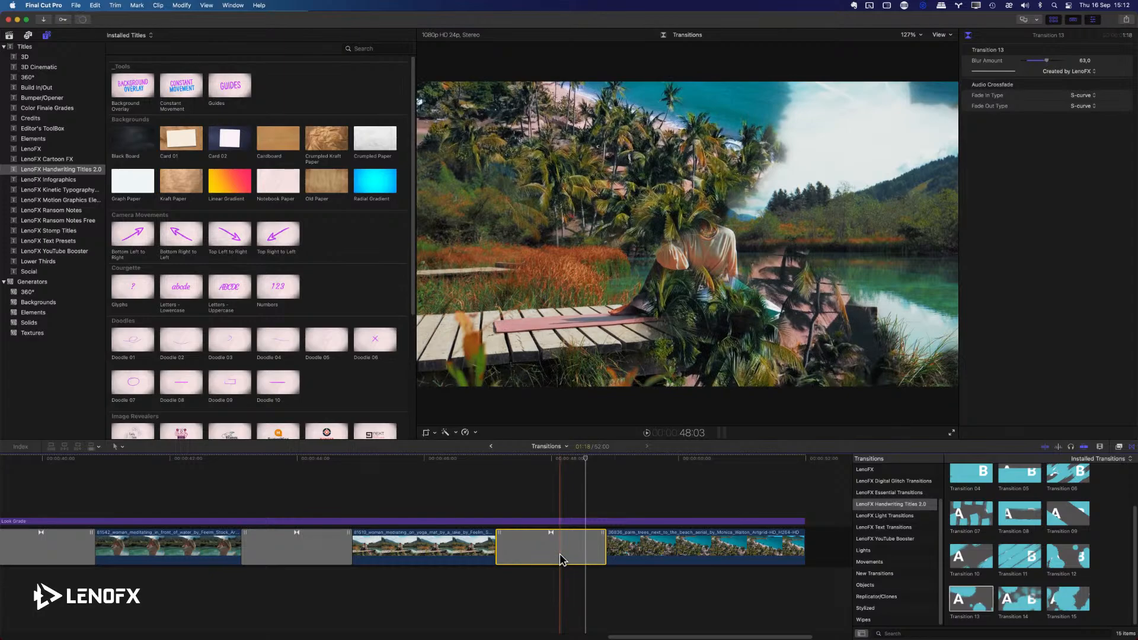
Render the selected Transition 13 and play it back from the end of the yoga mat clip.
left_click(535, 458)
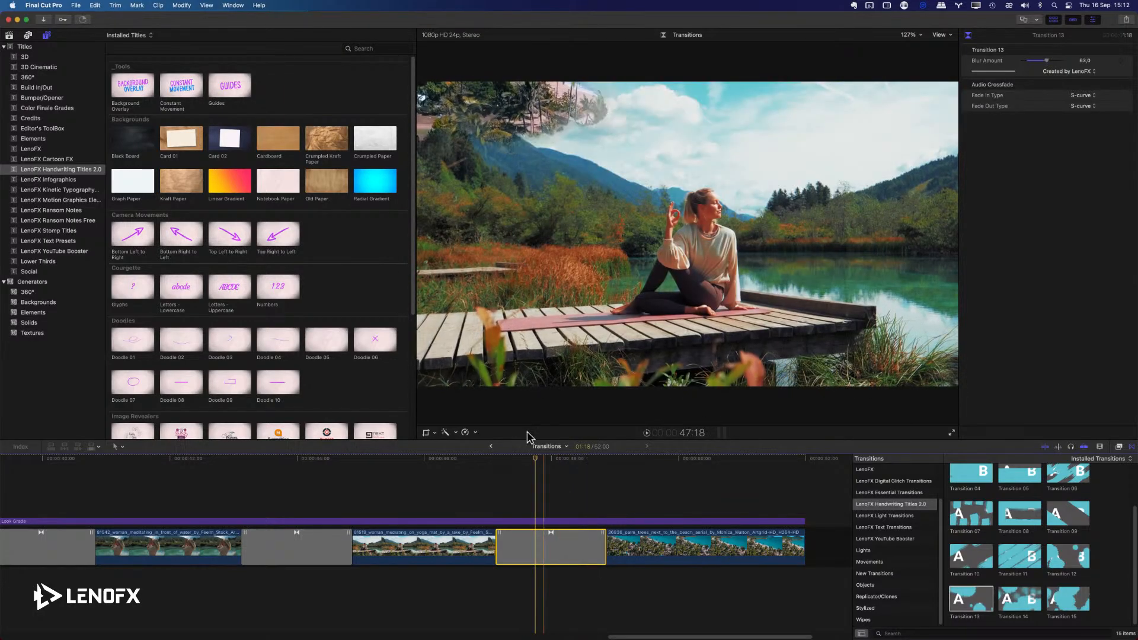
left_click(181, 6)
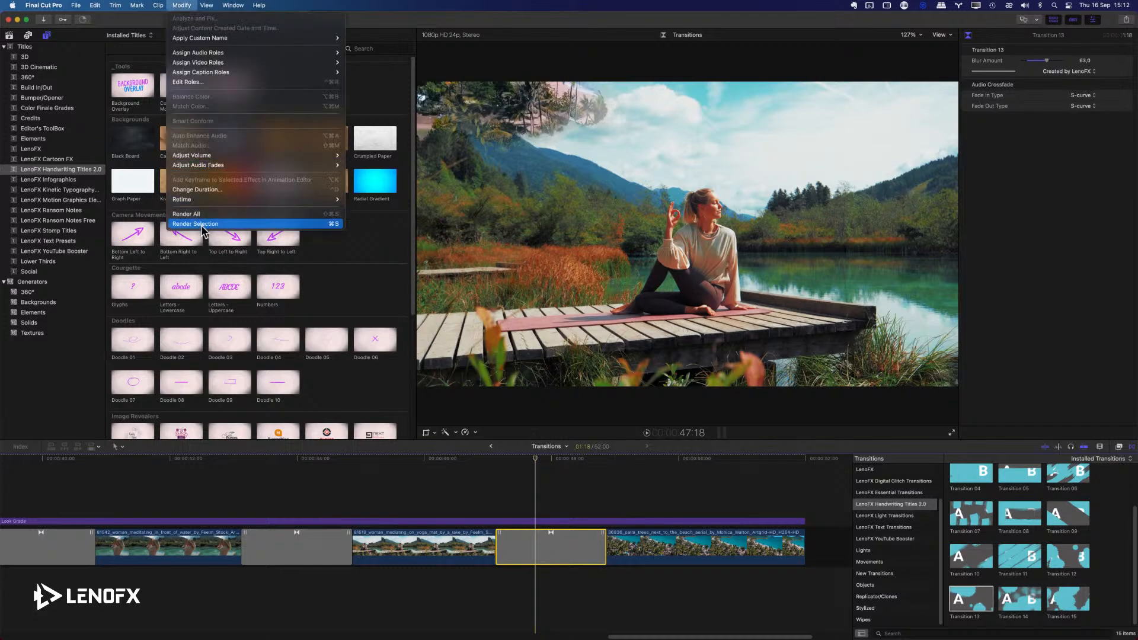
left_click(308, 224)
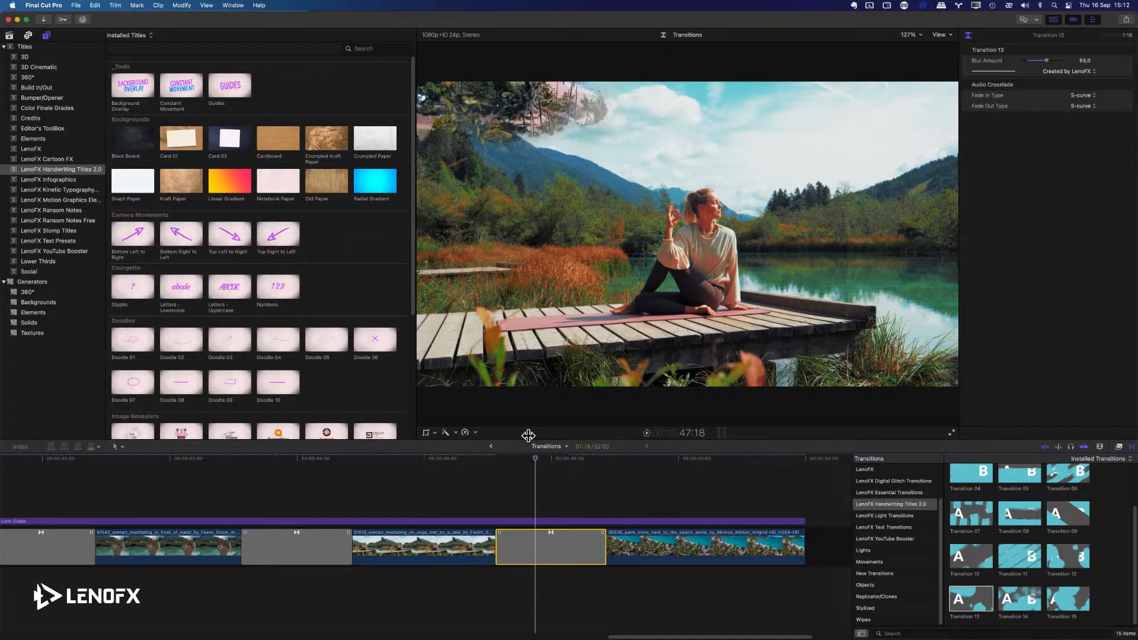
left_click(451, 503)
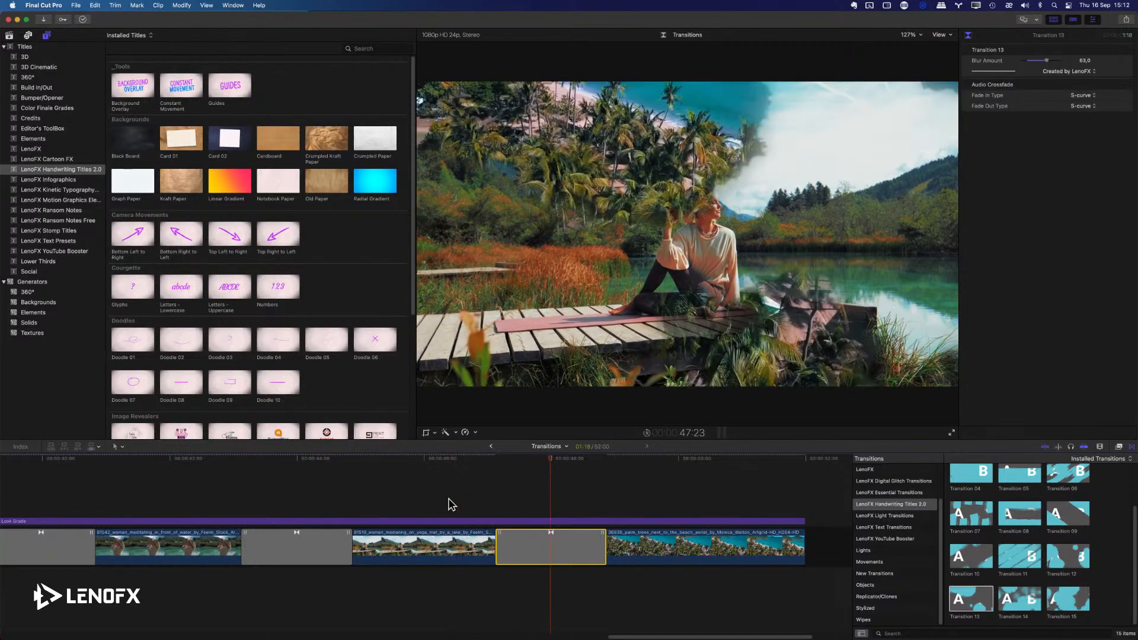
key("space")
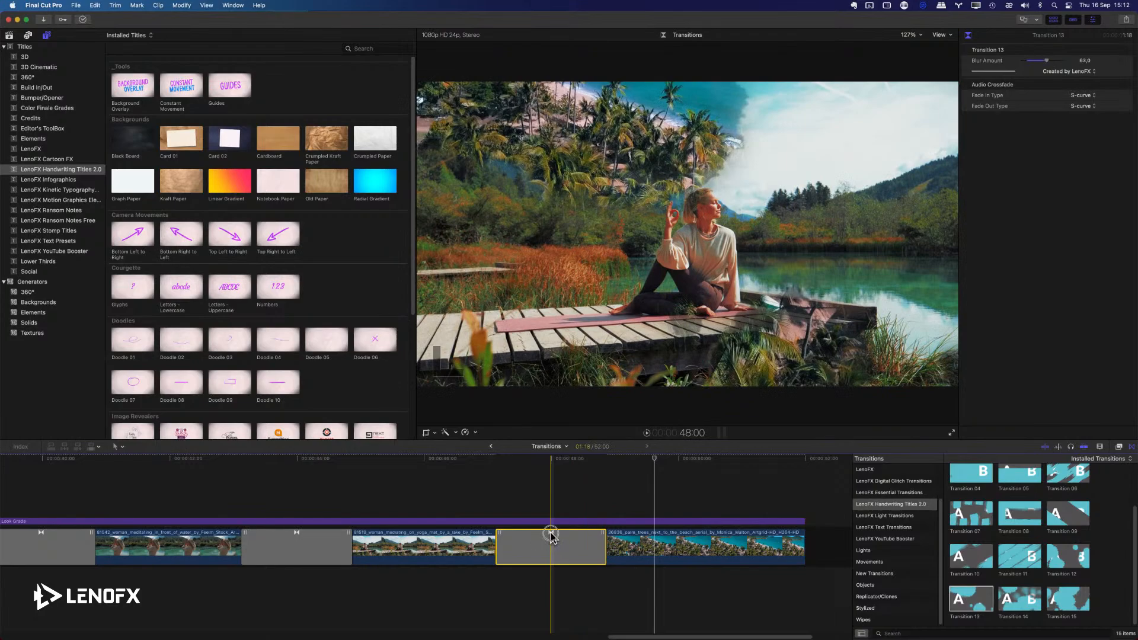
Roll the cut between the yoga mat and palm trees clips slightly later and shorten Transition 13 to 1:03.
left_click_drag(550, 533, 615, 548)
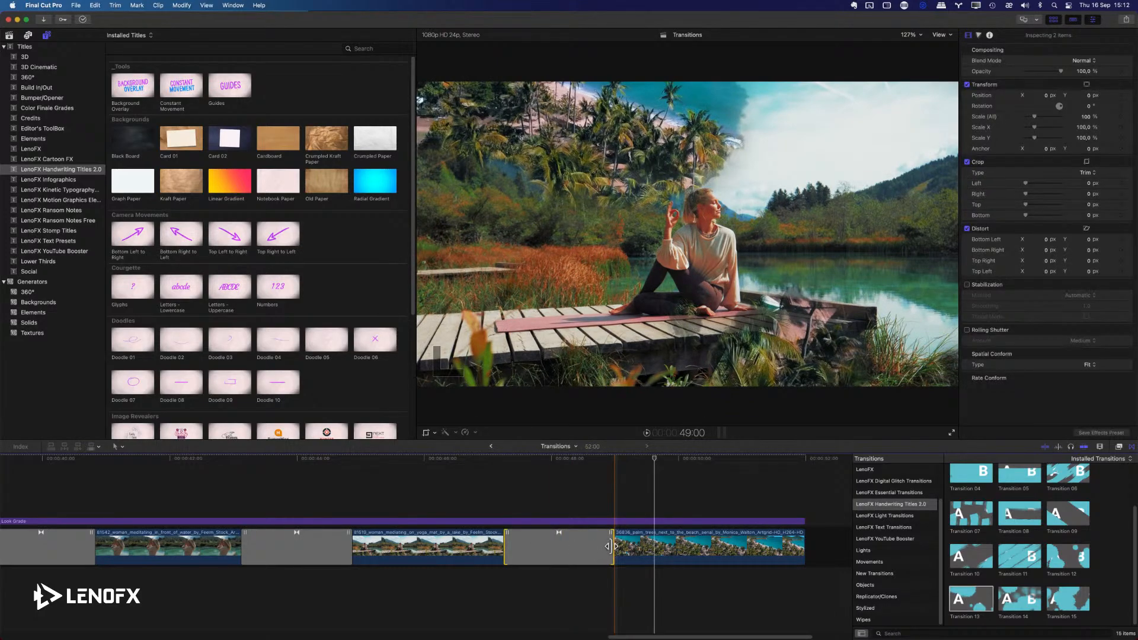
left_click_drag(608, 546, 584, 546)
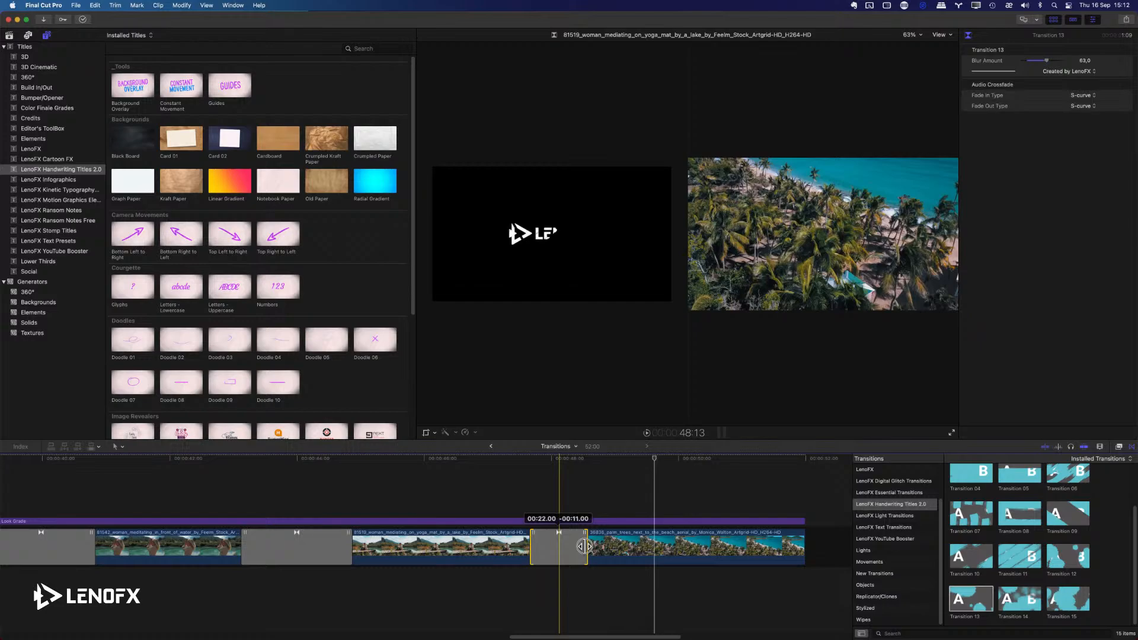
left_click_drag(584, 546, 586, 545)
Change the duration of Transition 13 between the yoga mat and palm trees clips to 2:00.
left_click(181, 5)
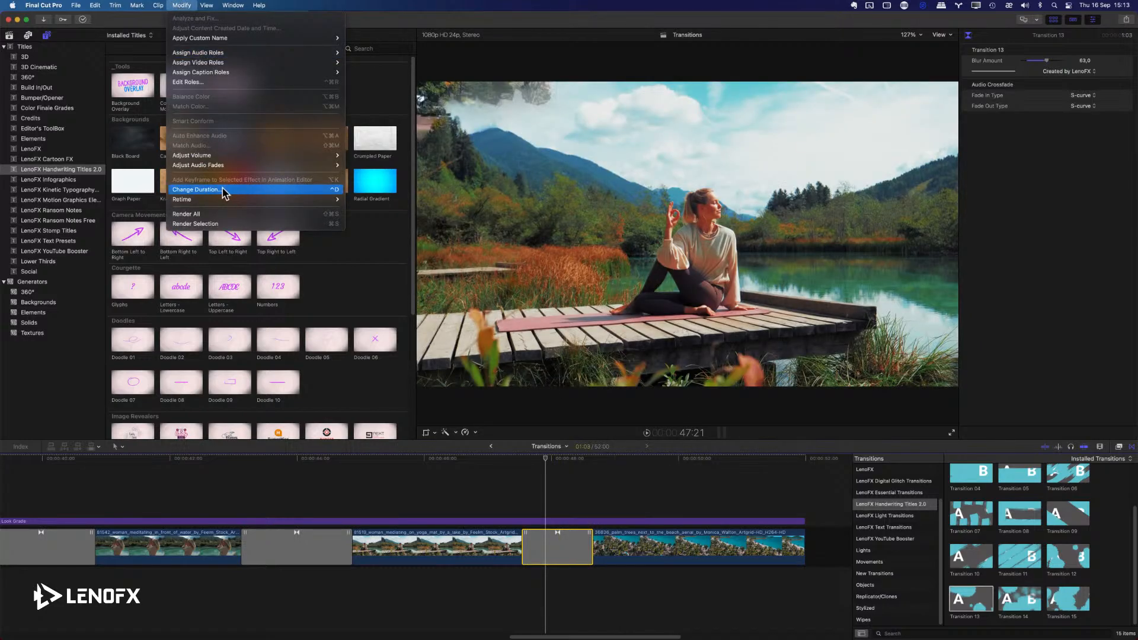
left_click(572, 552)
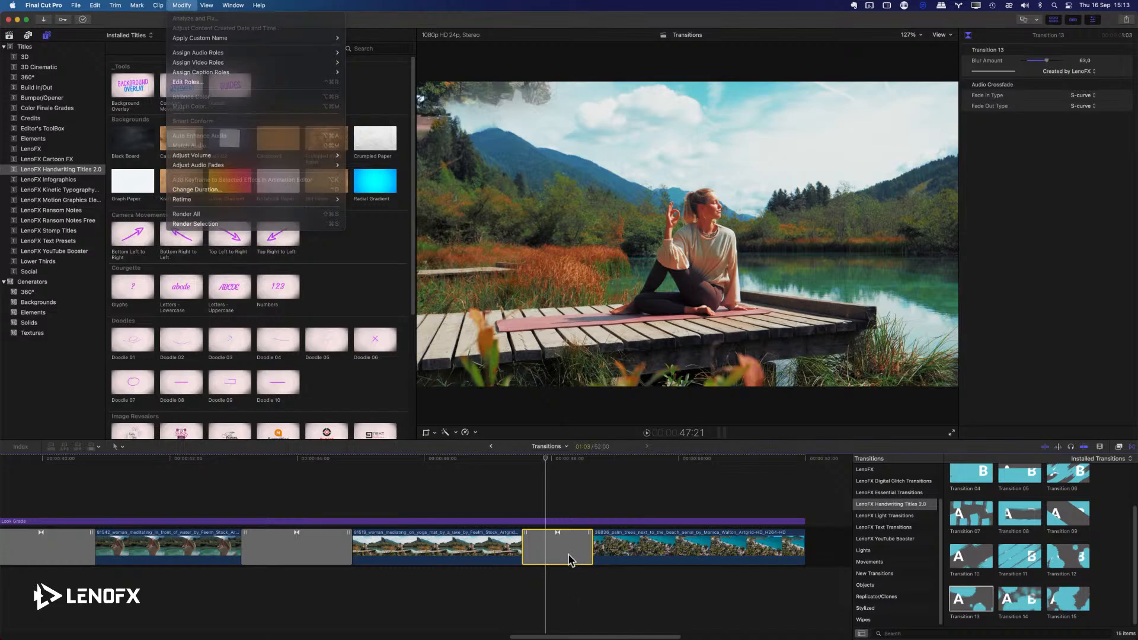
right_click(575, 560)
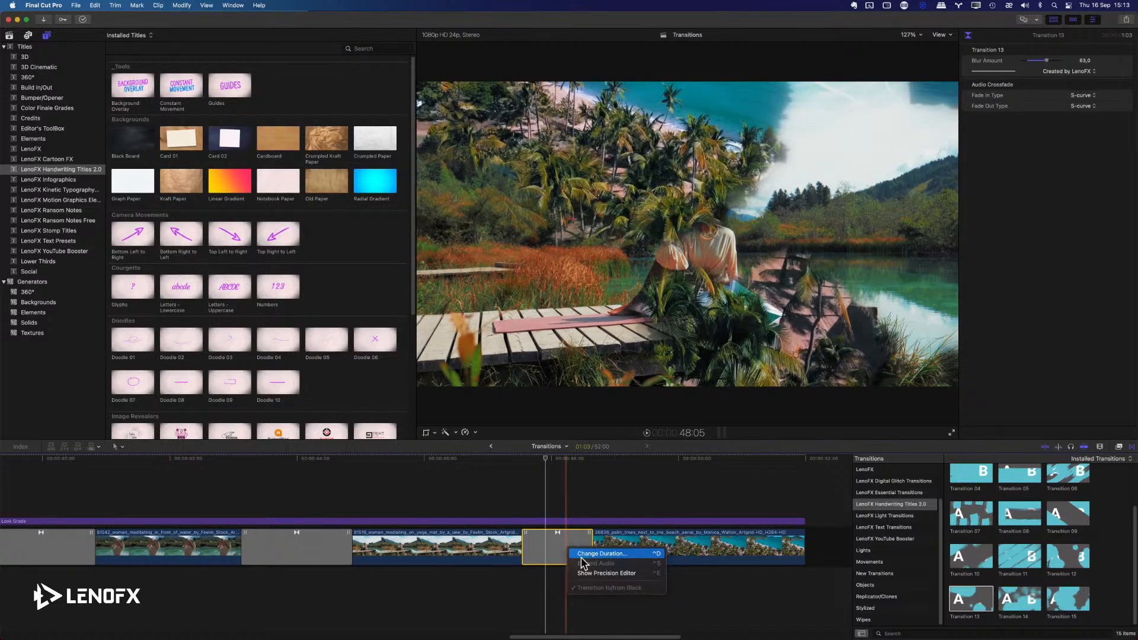
left_click(581, 556)
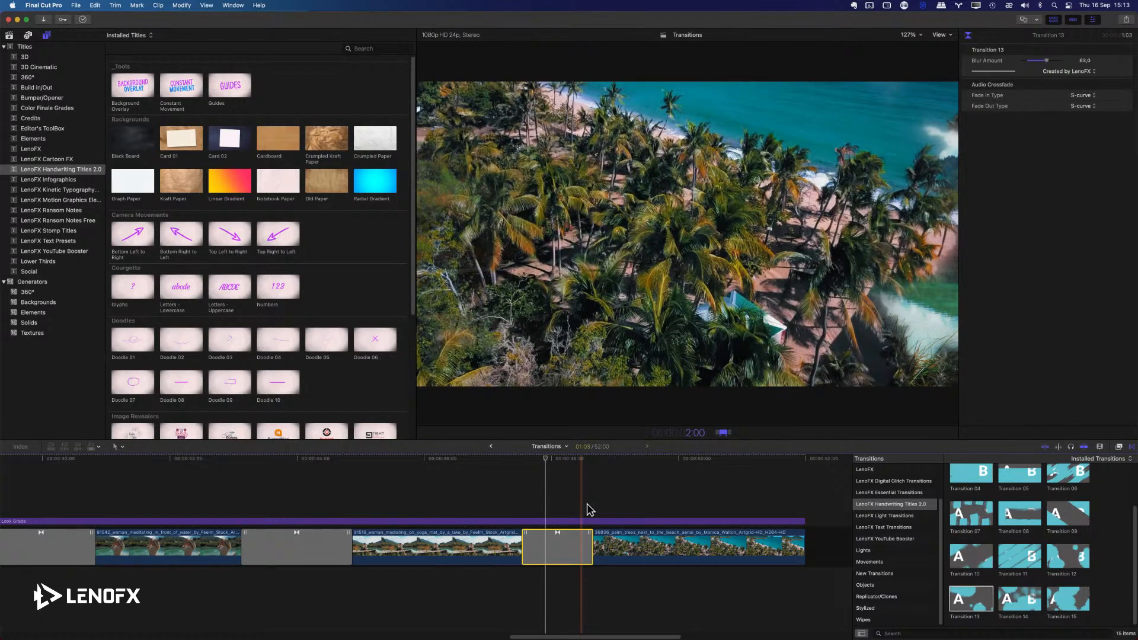
type("200")
key("Return")
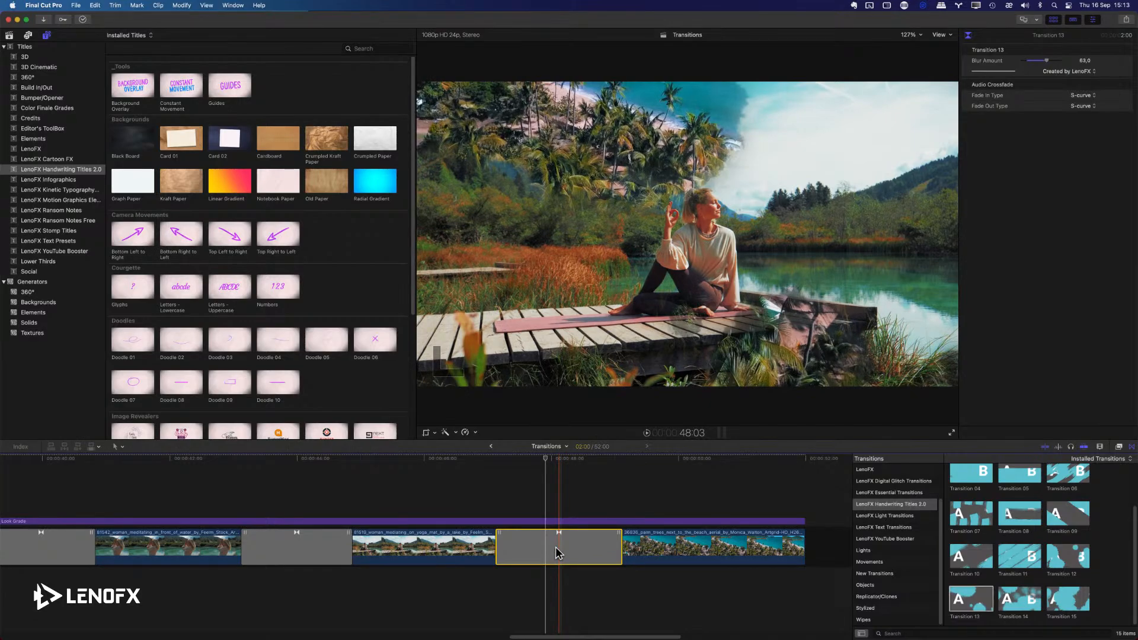
Delete Transition 13 from the yoga mat and palm trees cut, try Transitions 08 and 07 there, and undo the application.
key("Delete")
left_click_drag(1018, 513, 564, 544)
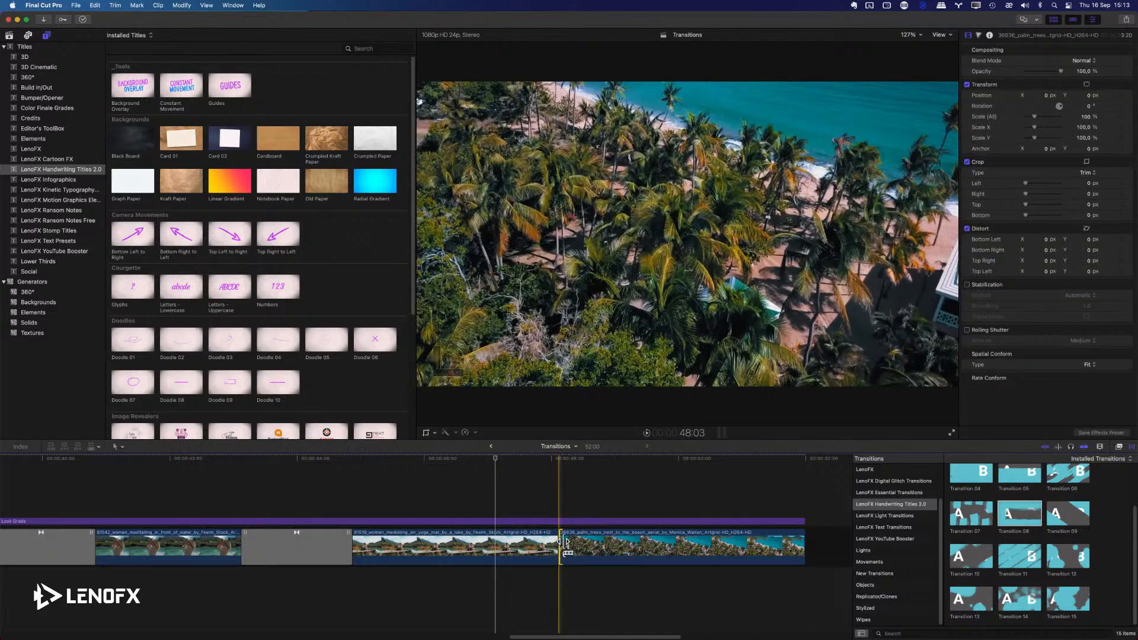
left_click(973, 519)
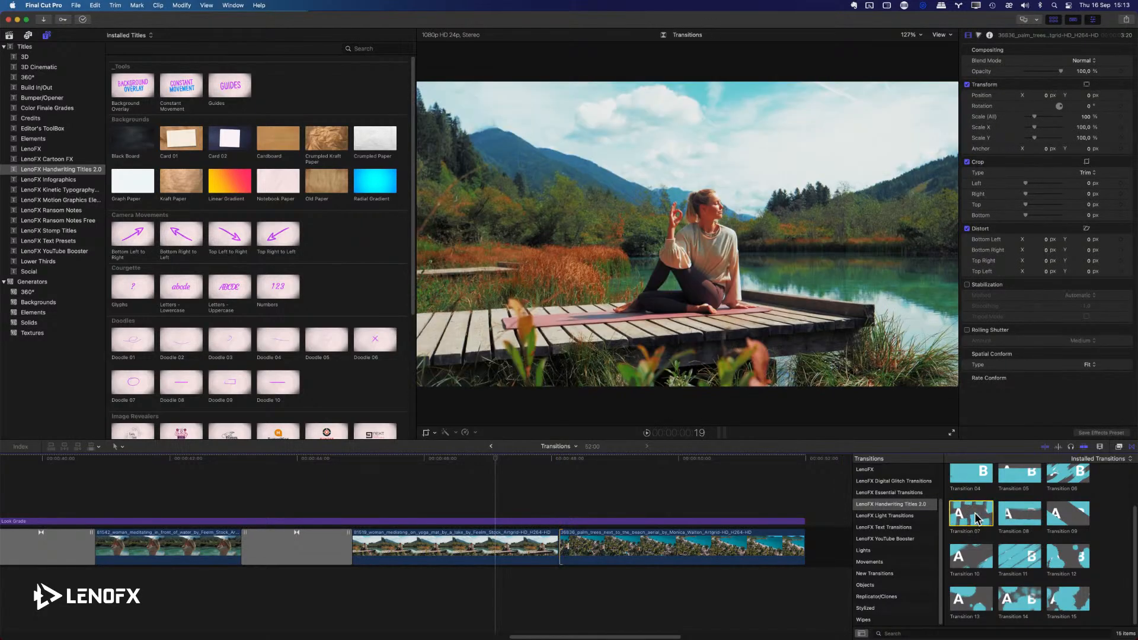
left_click_drag(976, 519, 525, 541)
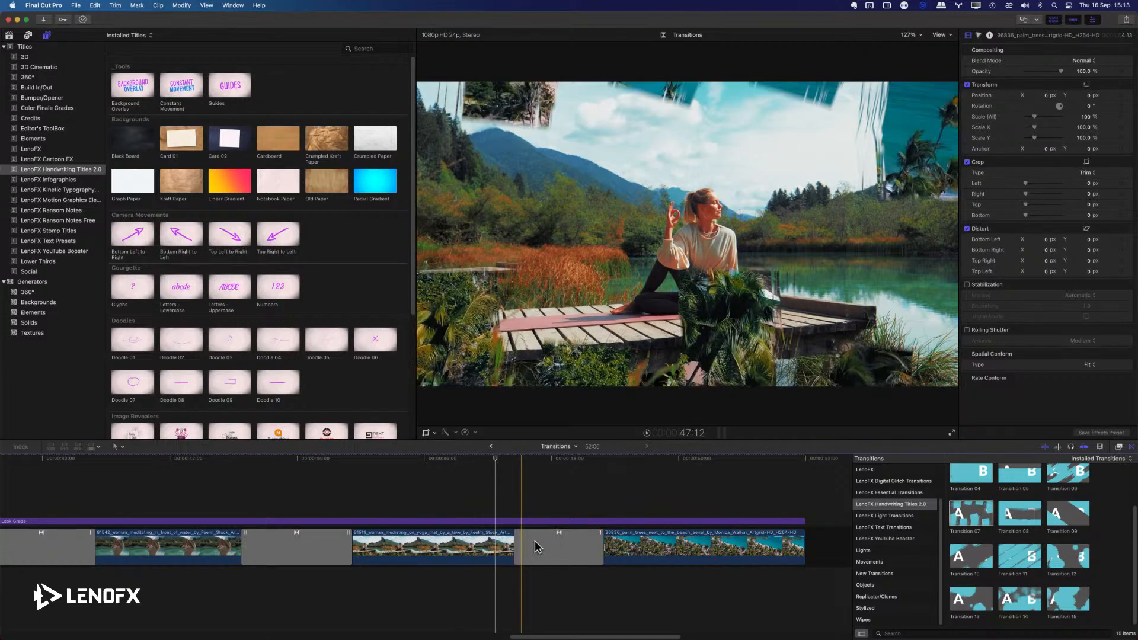
key("super+z")
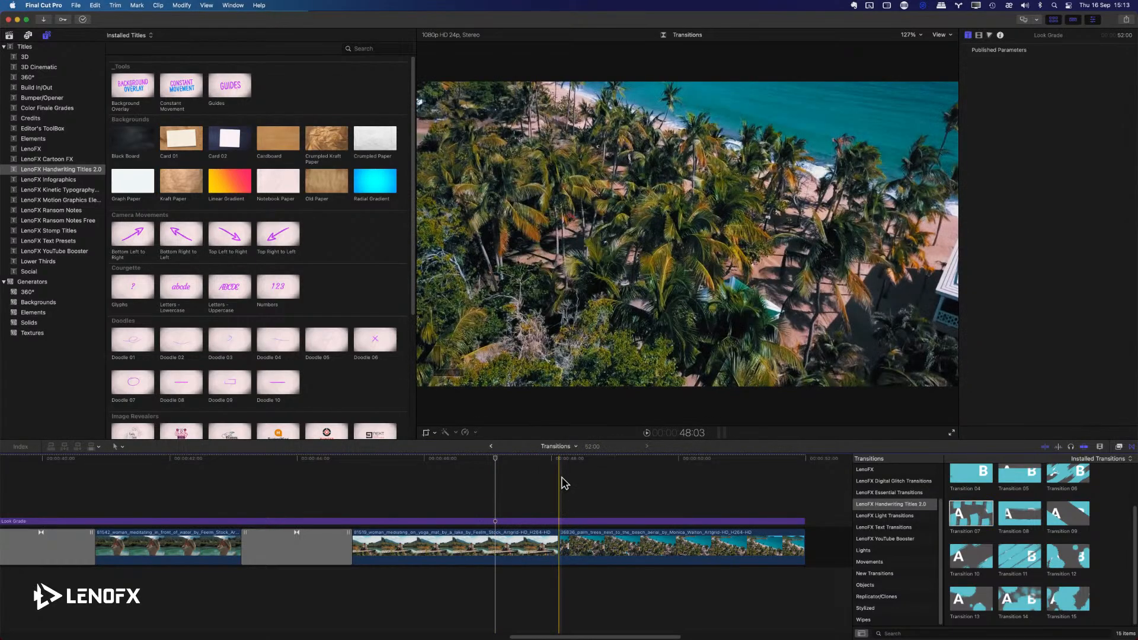
left_click(562, 478)
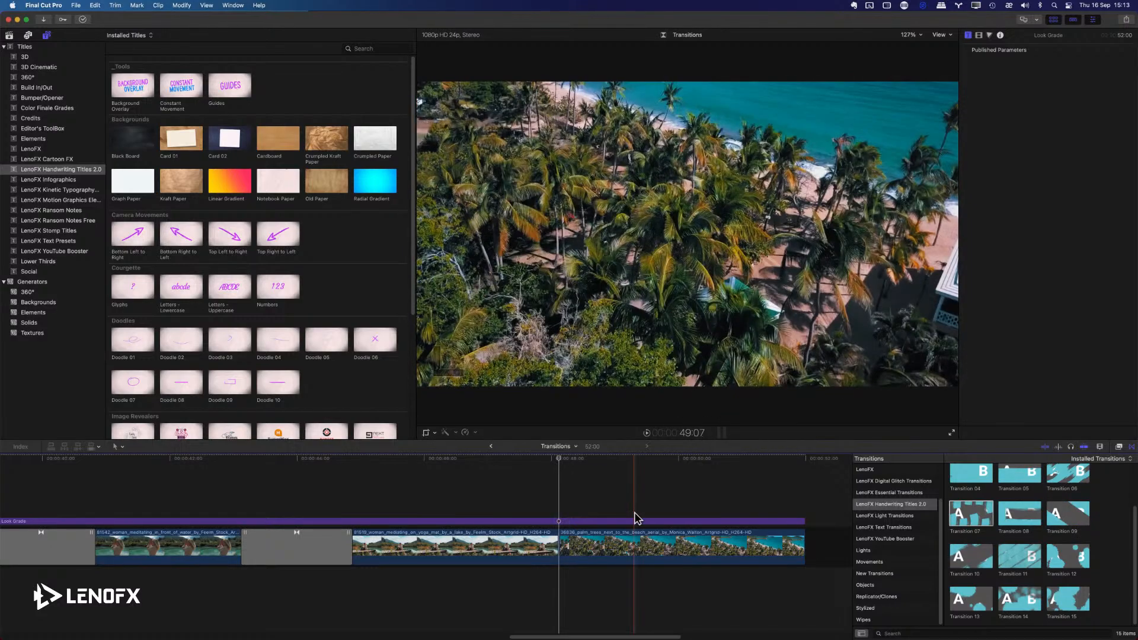
Fit the whole Transitions timeline in view and open the Juice project from the Media event.
key("shift+z")
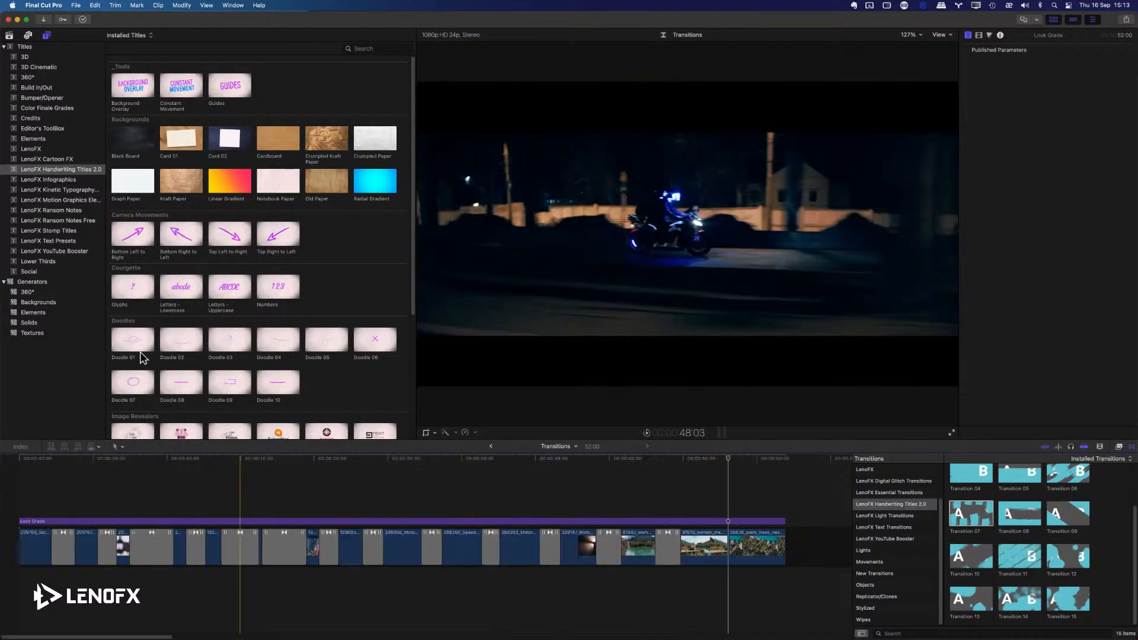
left_click(11, 35)
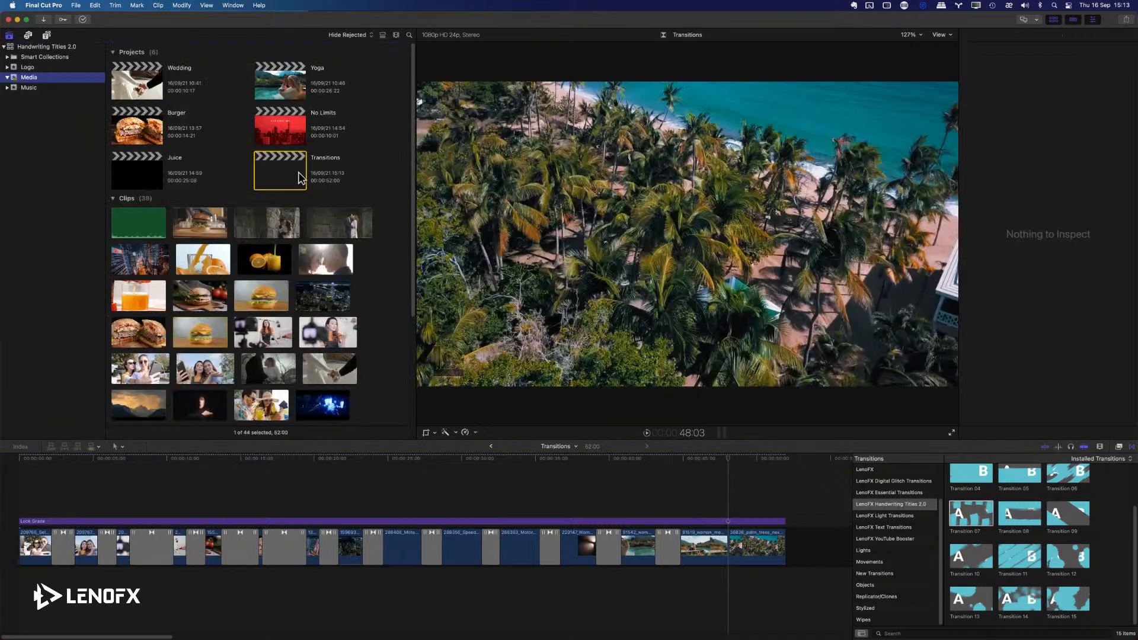
double_click(138, 172)
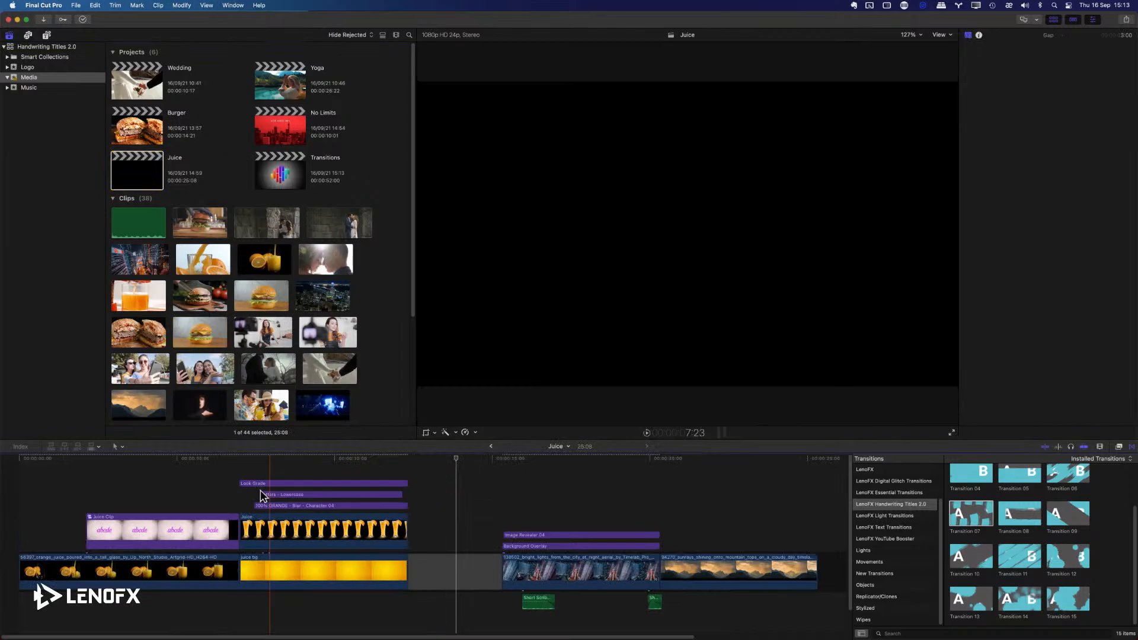
Play back the orange juice title animation from its start and show the Letters - Lowercase title's parameters.
left_click(241, 482)
key("space")
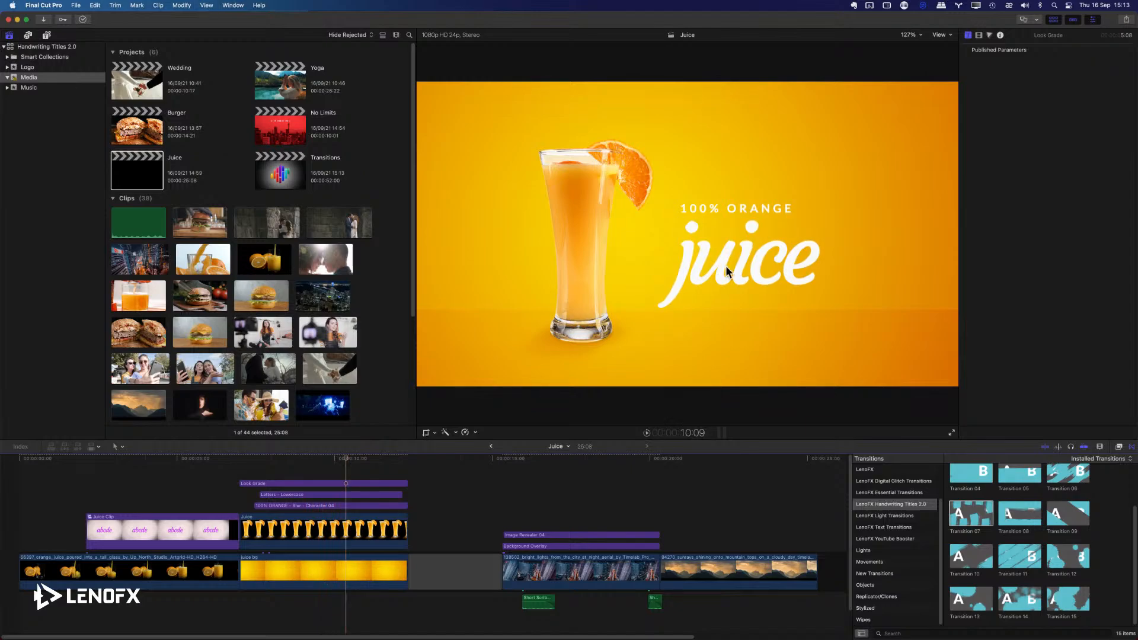
left_click(287, 494)
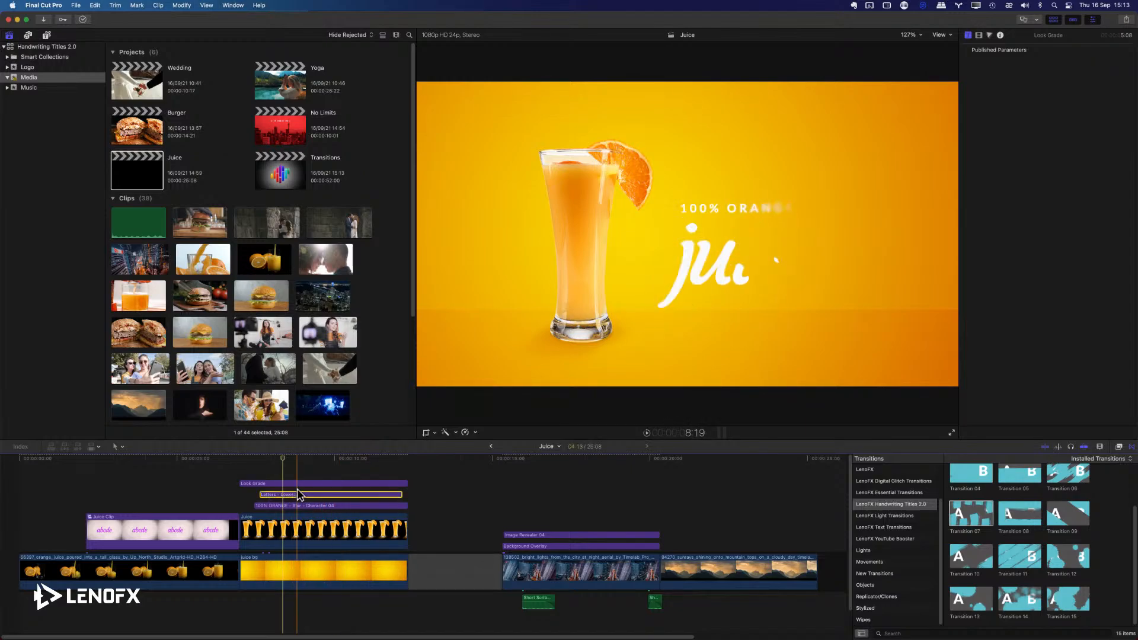
left_click_drag(283, 465, 312, 464)
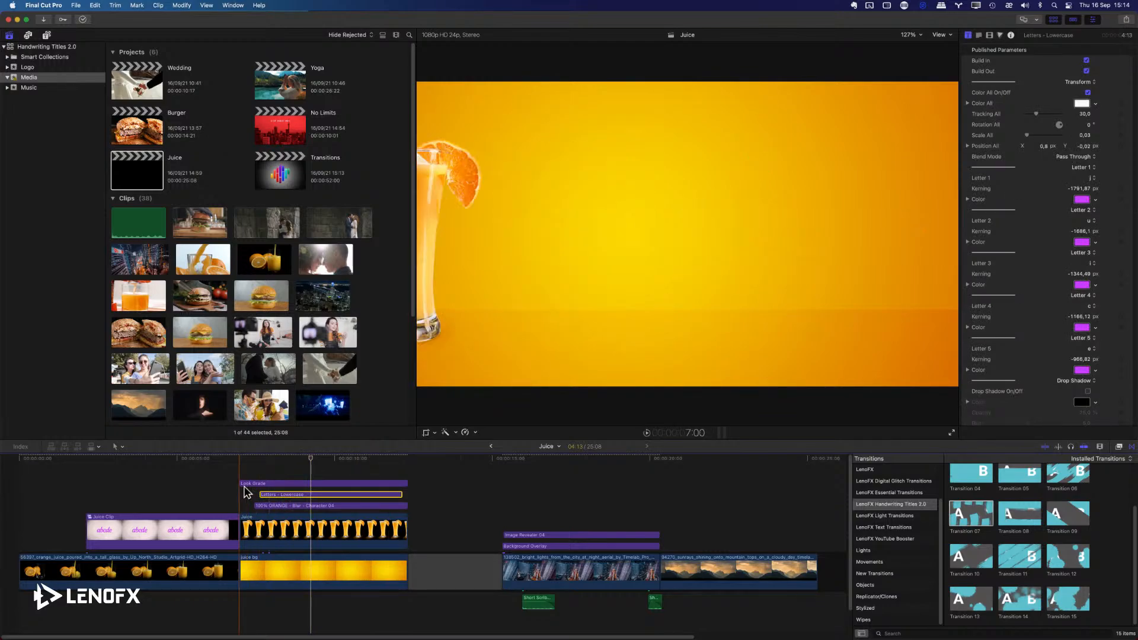
key("space")
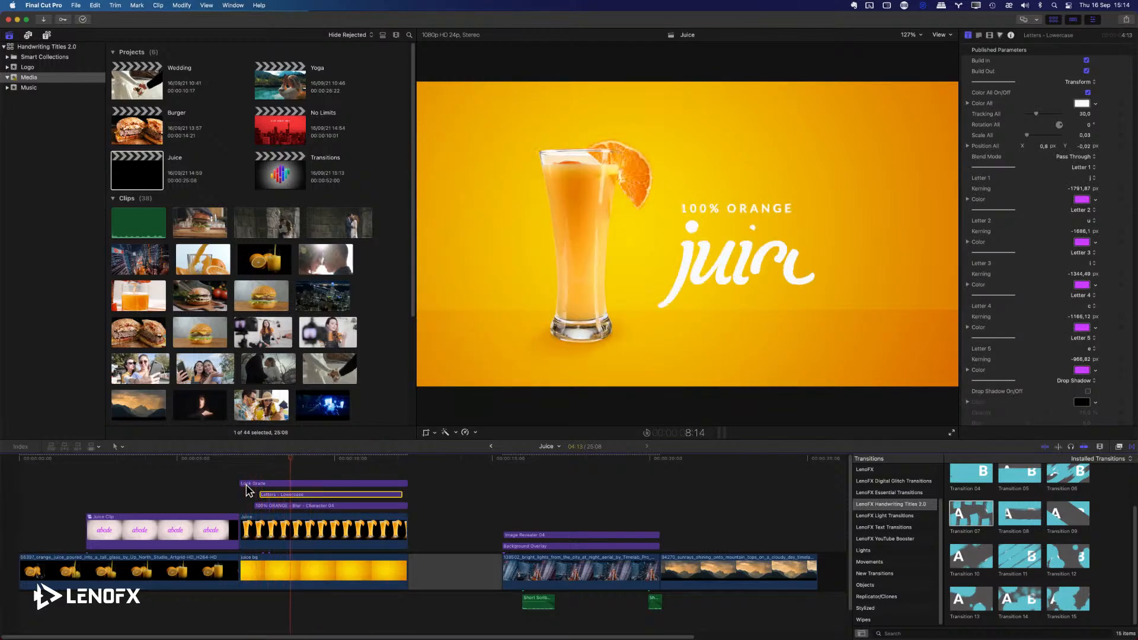
Play back the LenoFX logo reveal over the city clip and inspect its Background Overlay and Short Scribble 01 sound clip.
left_click(502, 525)
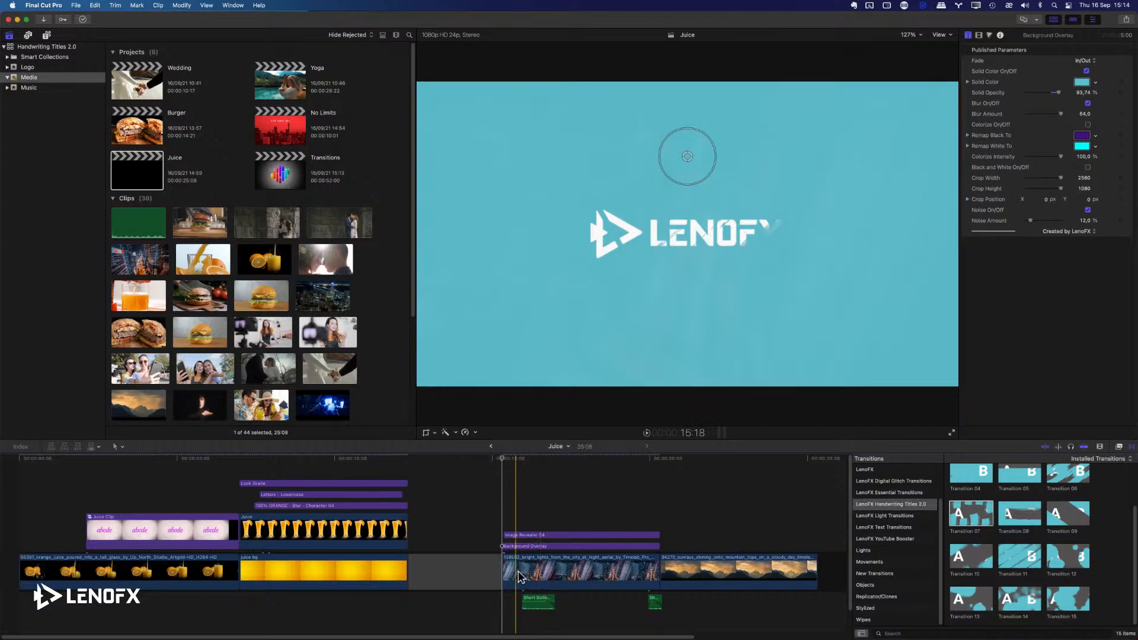
key("space")
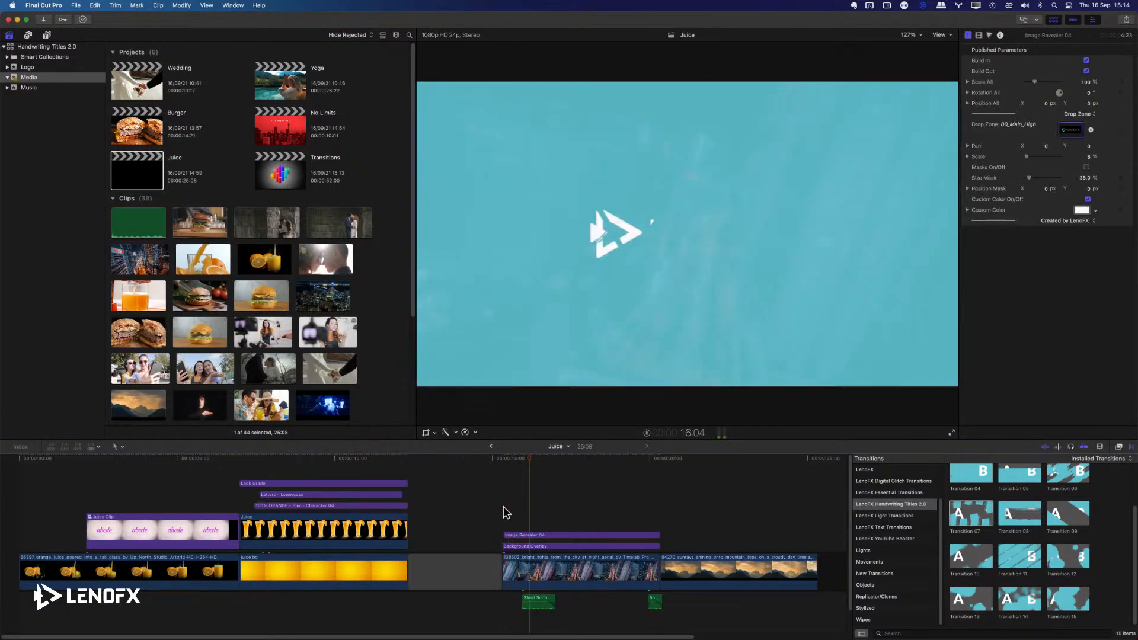
key("space")
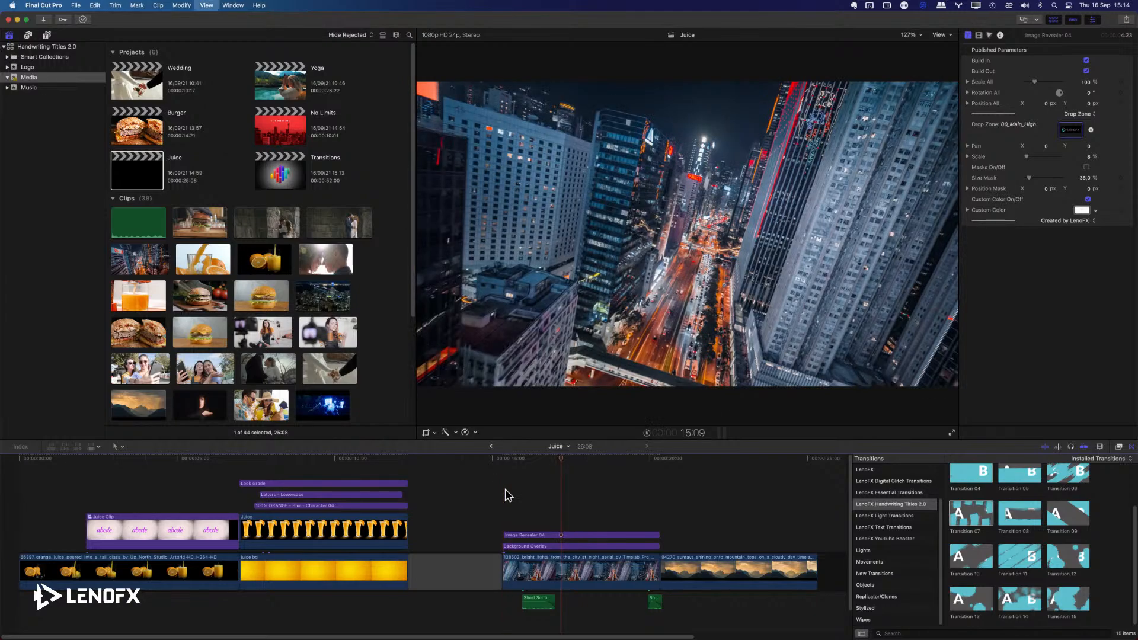
key("space")
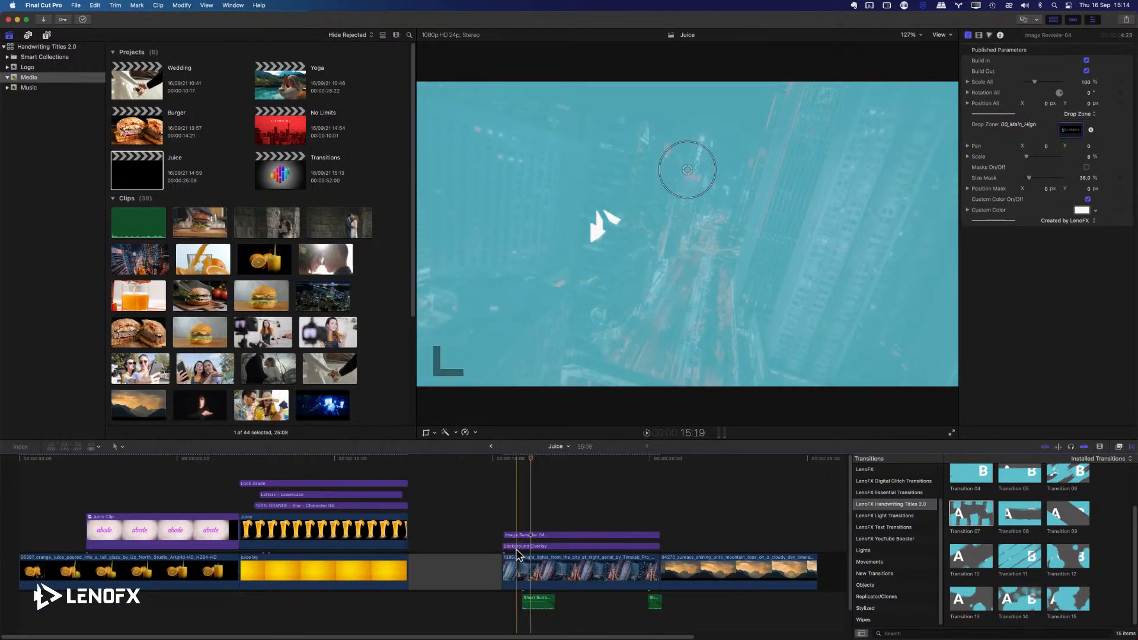
left_click(510, 545)
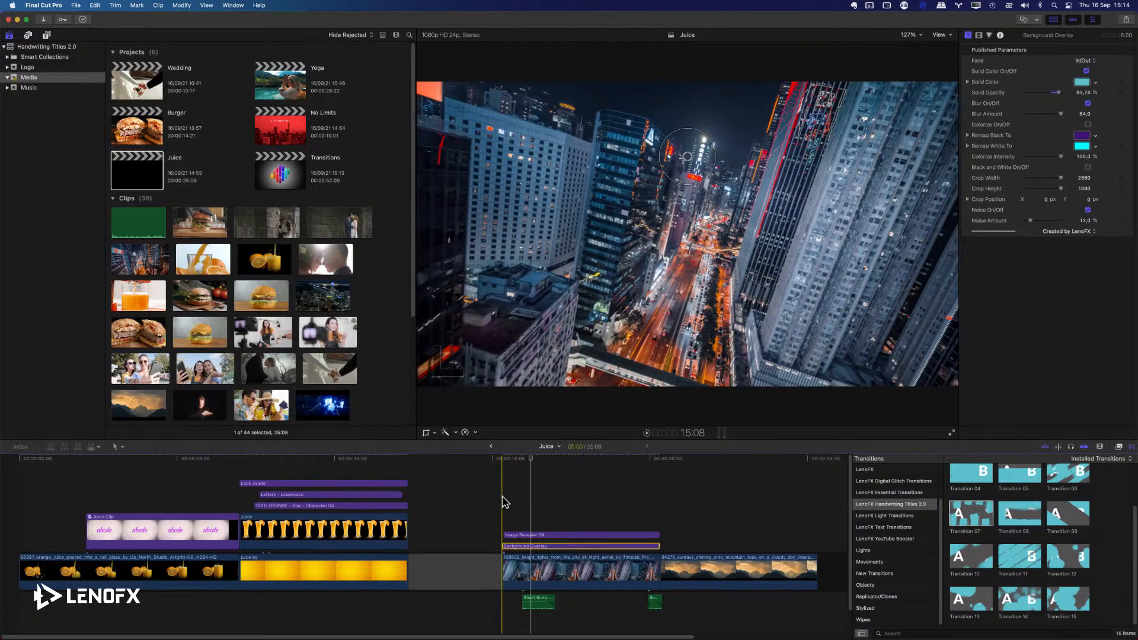
key("space")
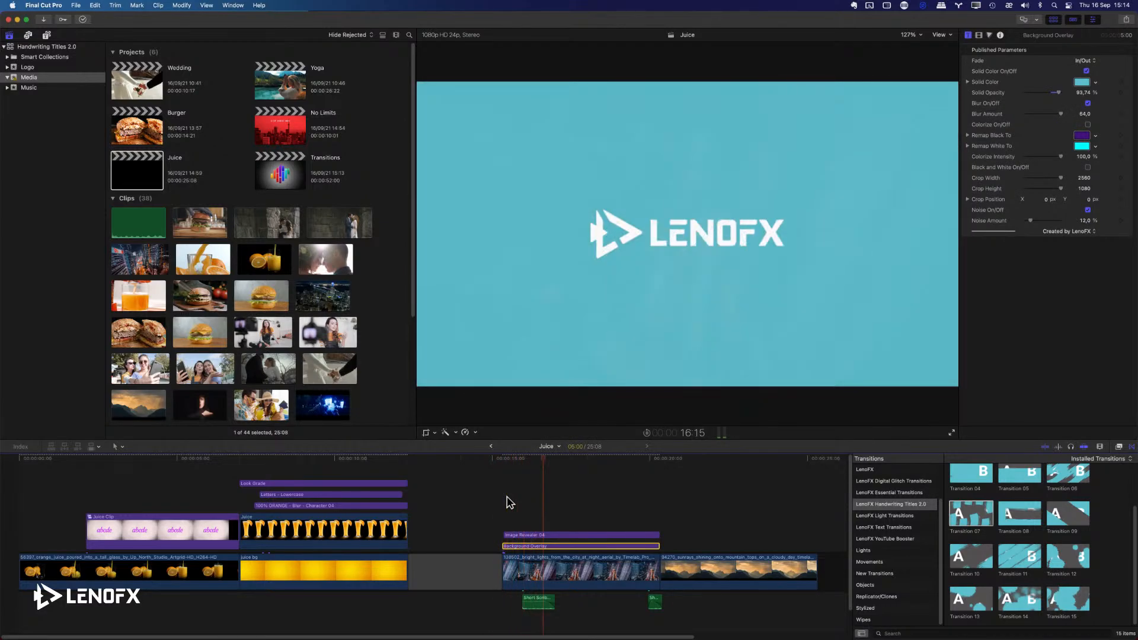
left_click(532, 602)
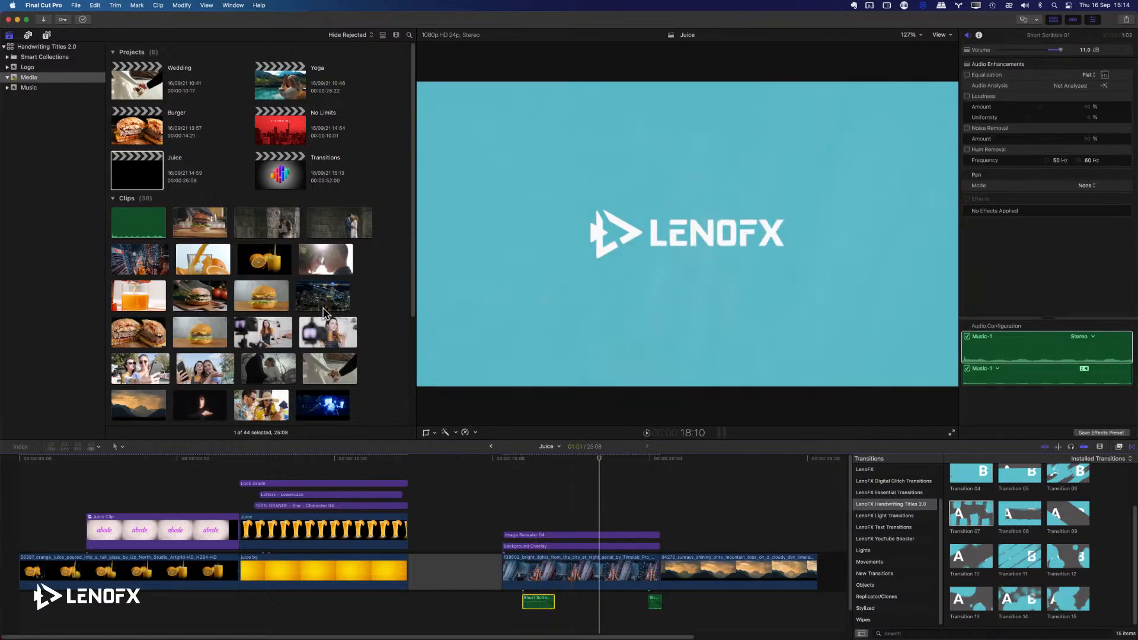
Reveal the Kraft Paper background title of LenoFX Handwriting Titles 2.0 in Finder and enlarge the Finder window.
left_click(48, 36)
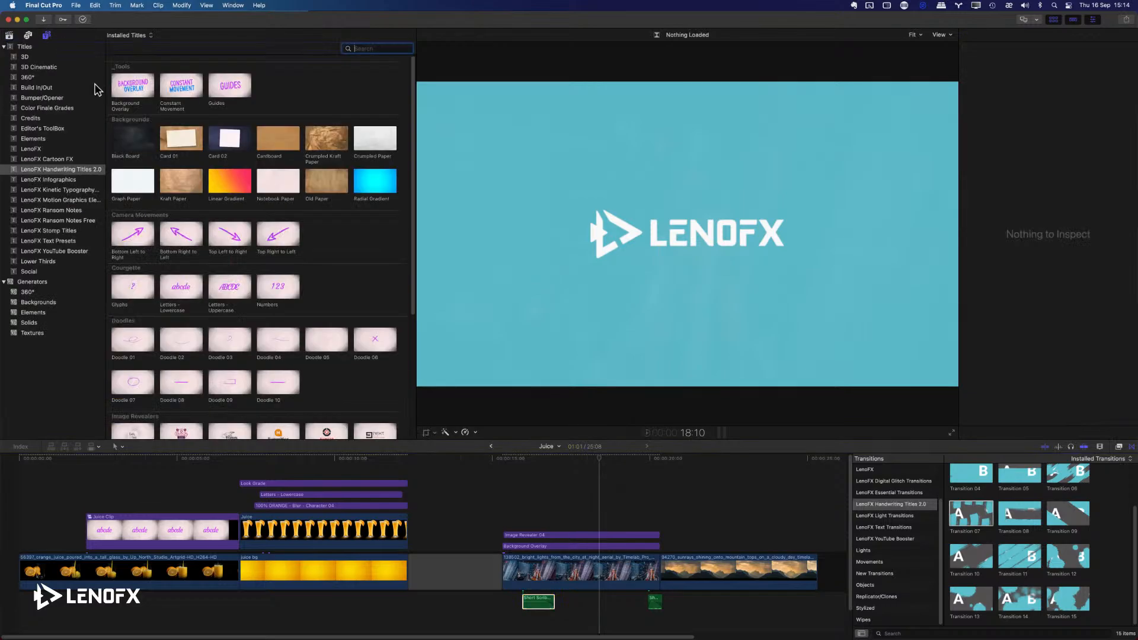
left_click(190, 189)
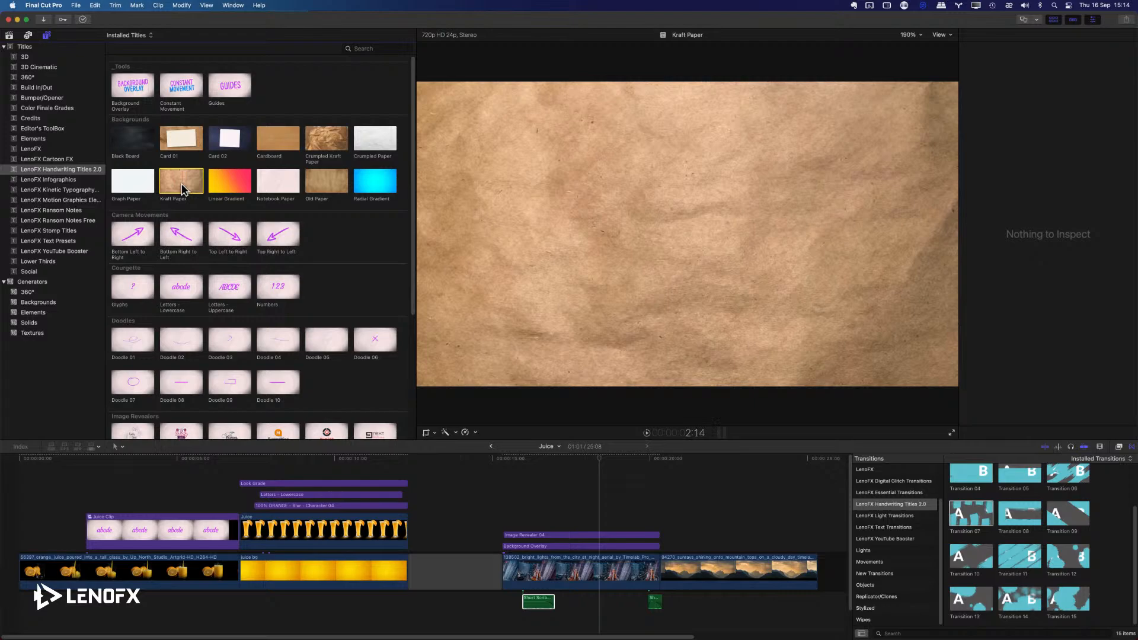
right_click(182, 189)
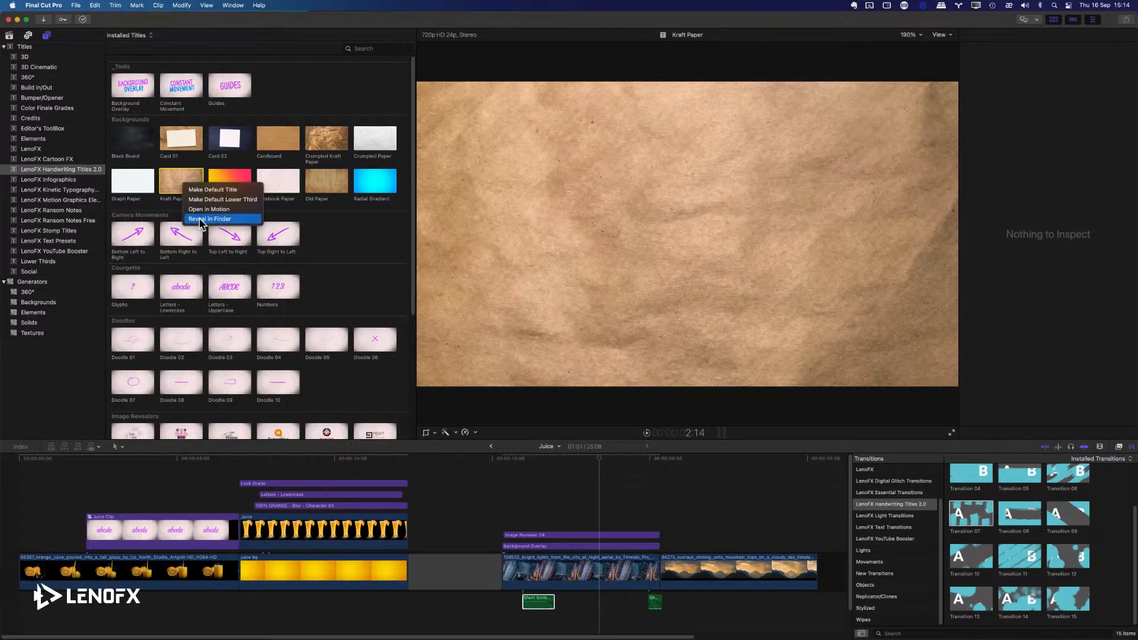
left_click(202, 220)
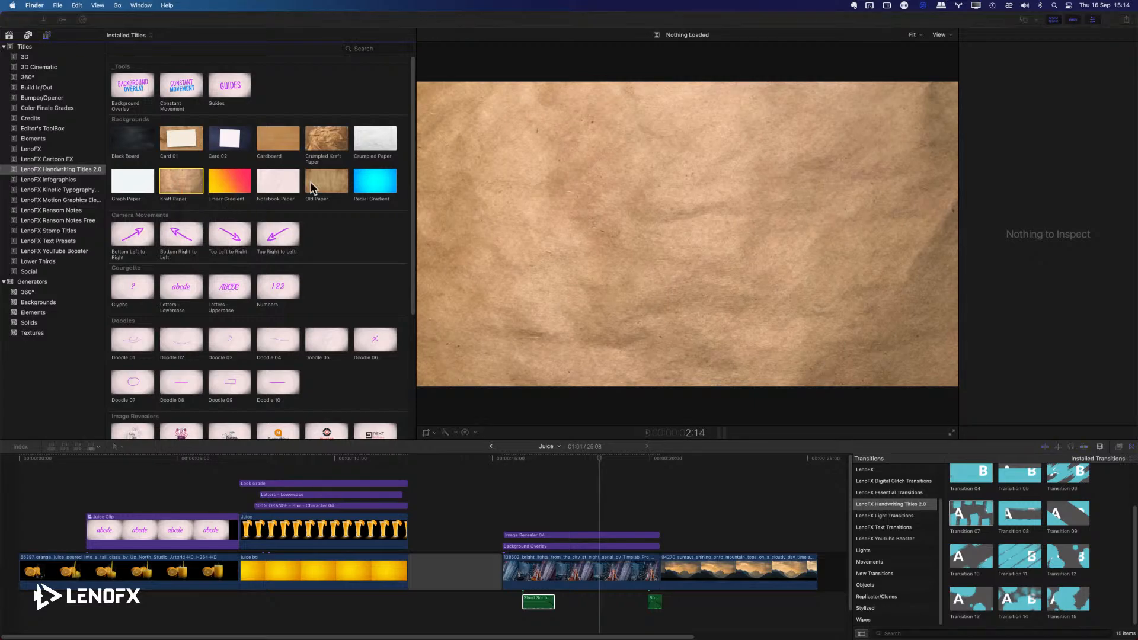
left_click_drag(770, 331, 985, 443)
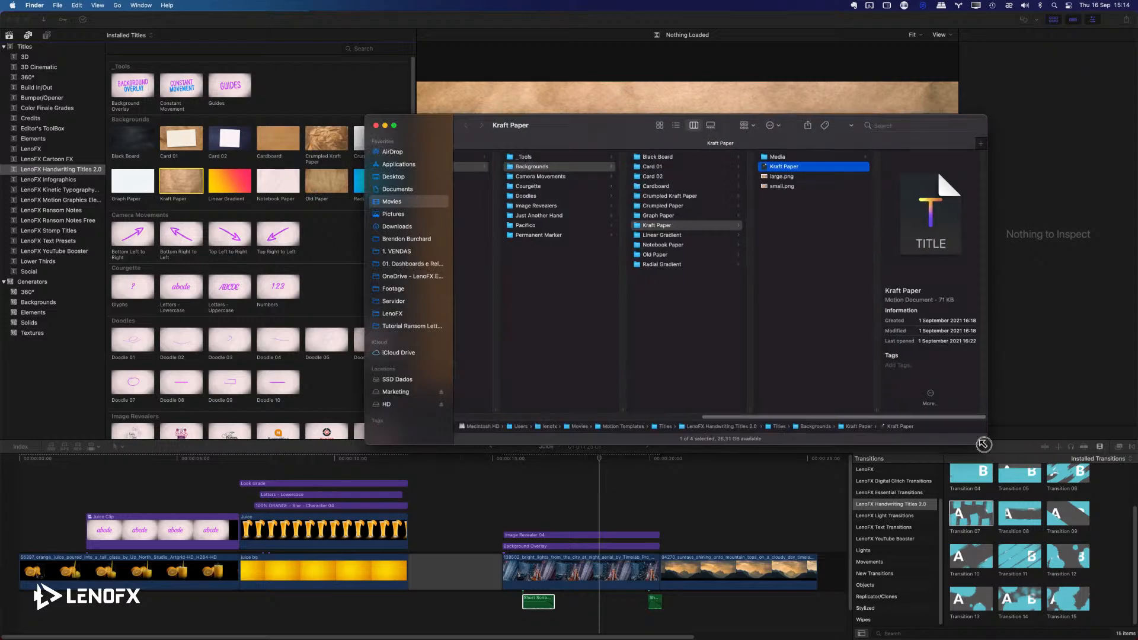
Go up to the LenoFX Handwriting Titles 2.0 folder and open the WAV folder inside SFX.
left_click(574, 270)
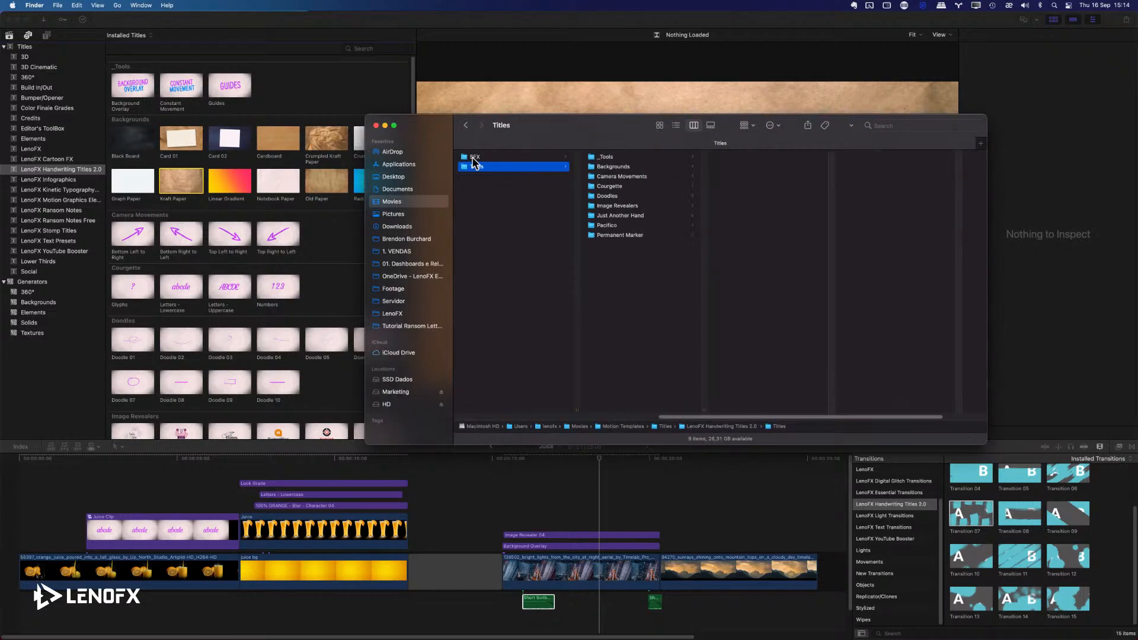
left_click(532, 237)
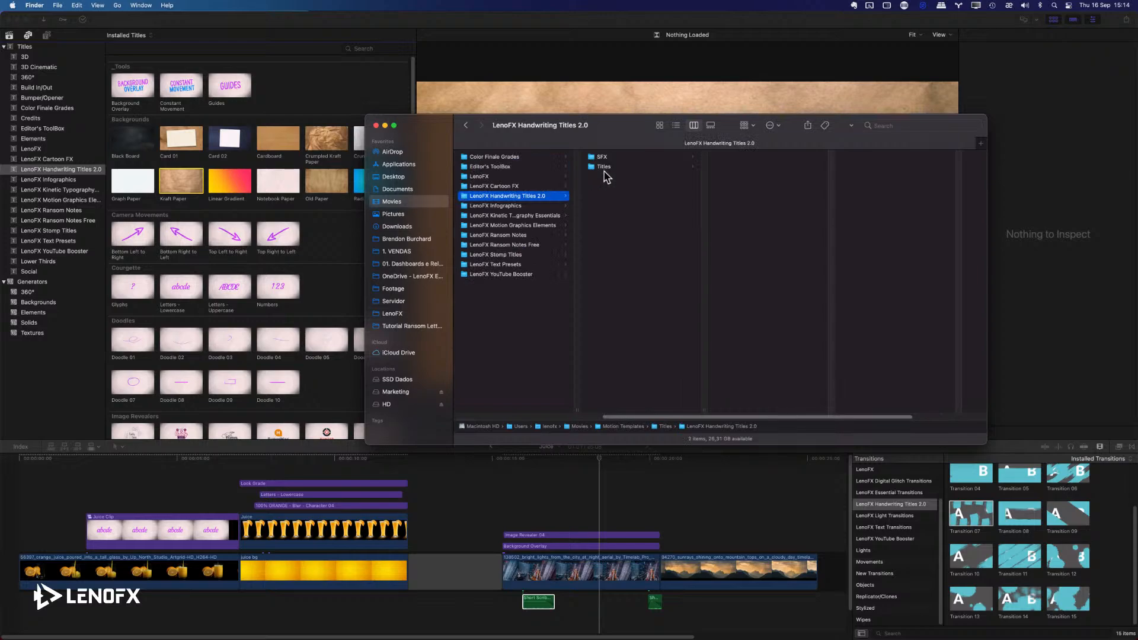
left_click(604, 170)
key("Up")
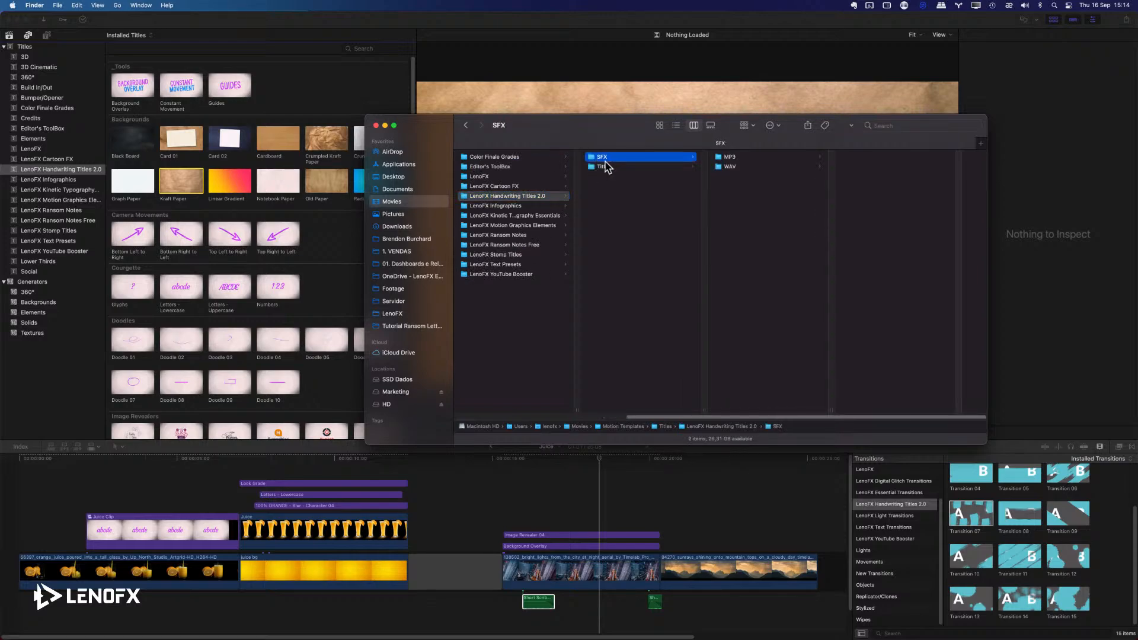
left_click(729, 168)
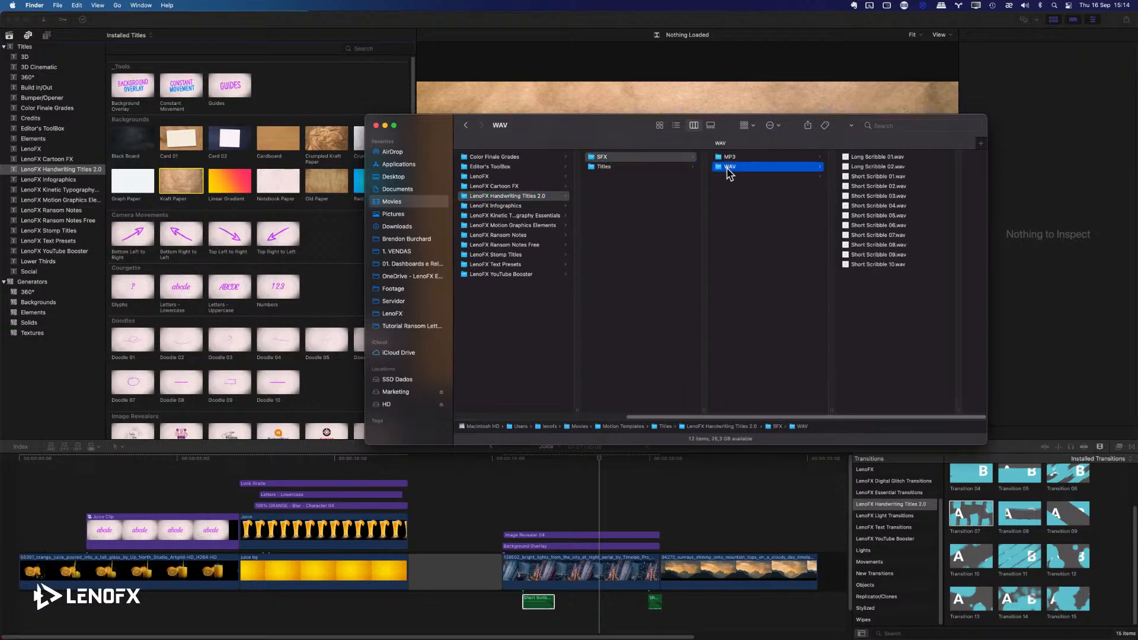
Preview Short Scribble 04.mp3 in the MP3 folder and Short Scribble 03.wav in the WAV folder.
left_click(747, 158)
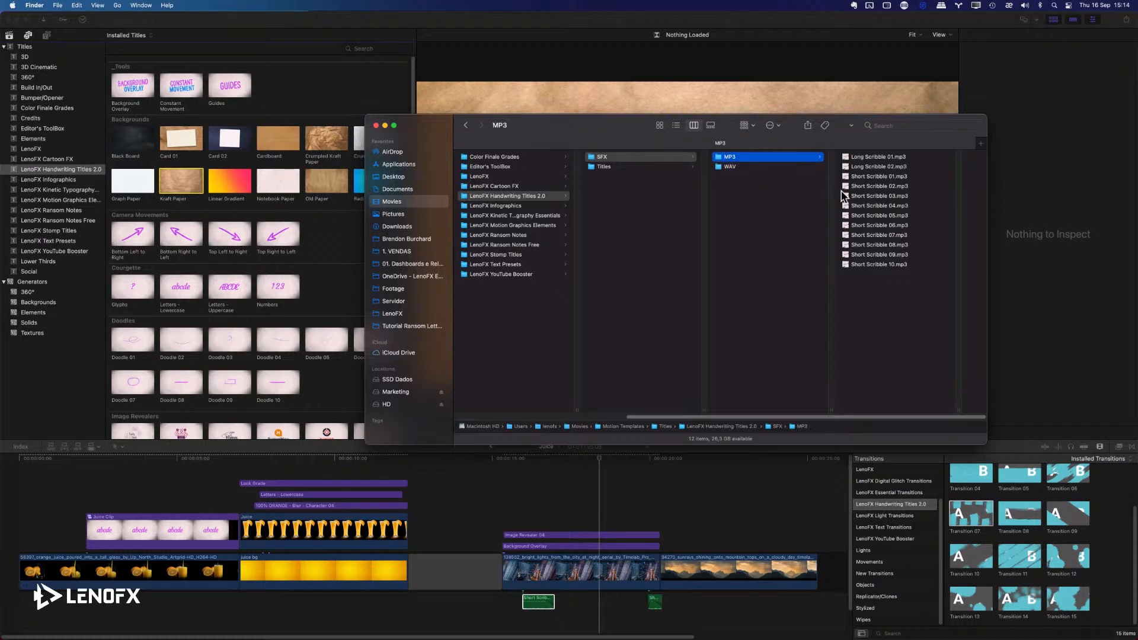
left_click(866, 207)
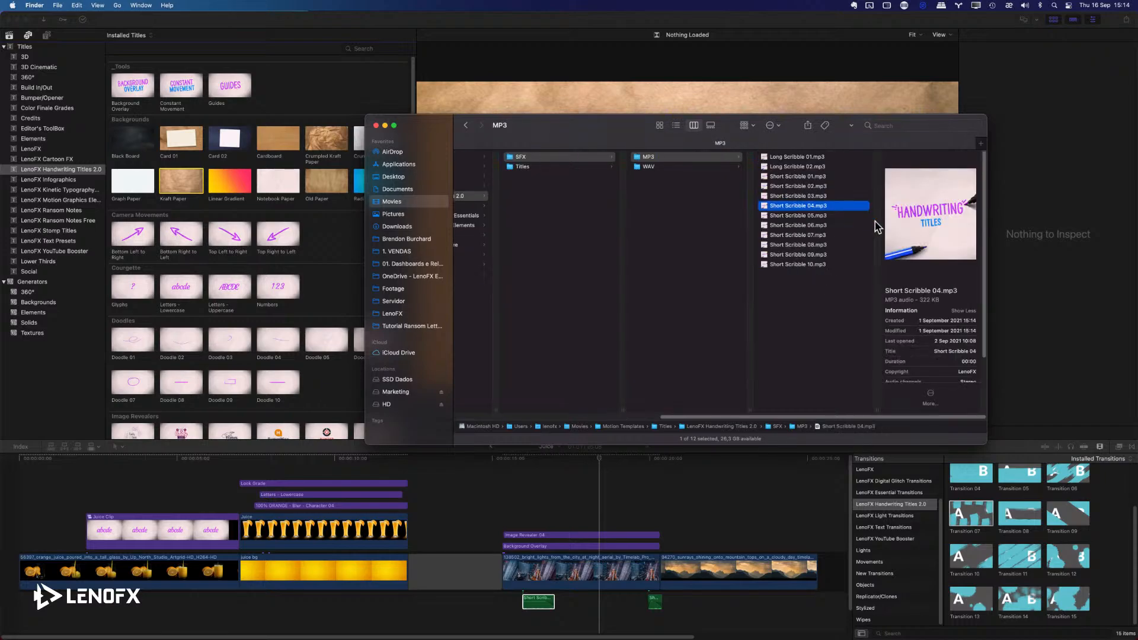
left_click(668, 168)
left_click(785, 195)
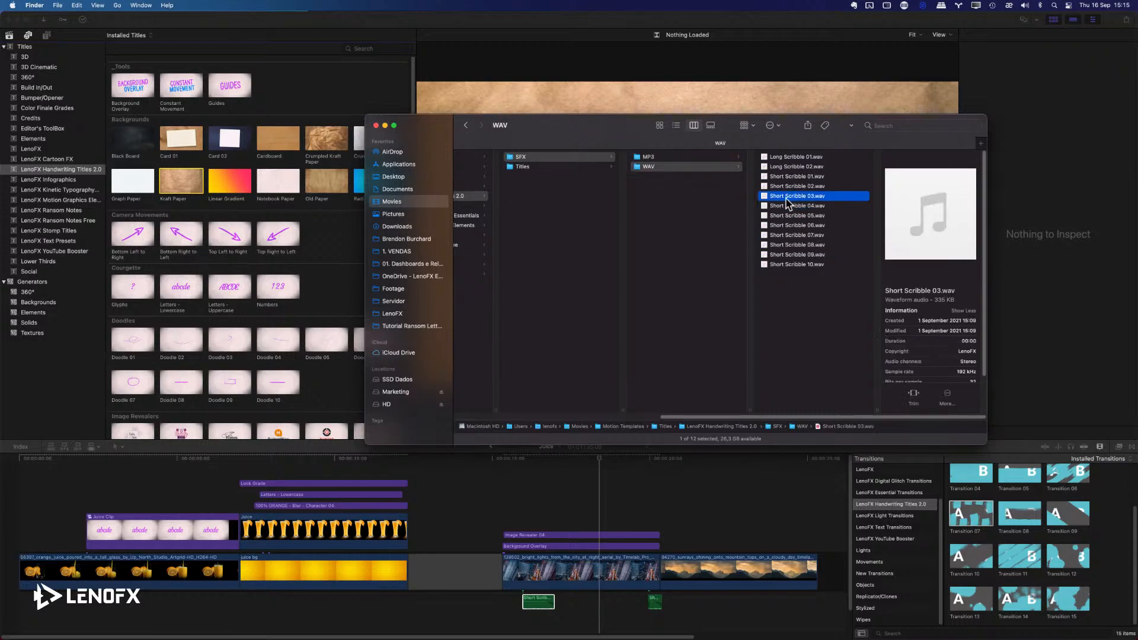
Try Short Scribble 03.wav in the Final Cut Pro timeline beneath the mountain clip and remove it.
mouse_move(788, 203)
left_mouse_down()
mouse_move(767, 472)
mouse_move(719, 487)
mouse_move(704, 539)
mouse_move(719, 530)
left_mouse_up()
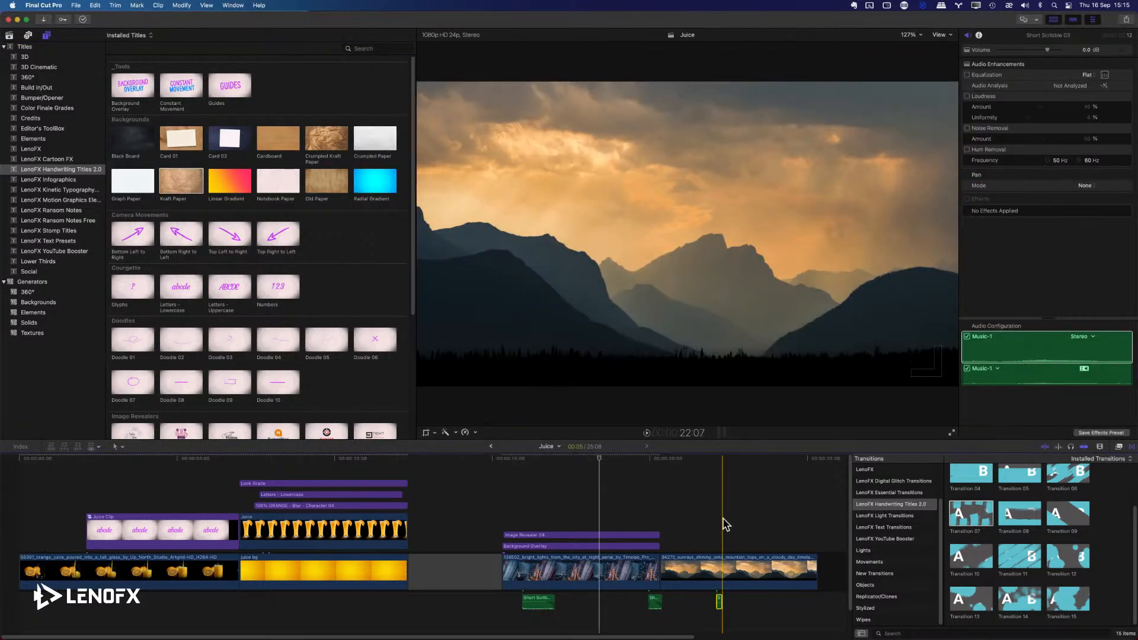
key("Delete")
Import all the scribble sound files from Finder's WAV folder into the Logo event of the Handwriting Titles 2.0 library.
key("super+Tab")
key("super+a")
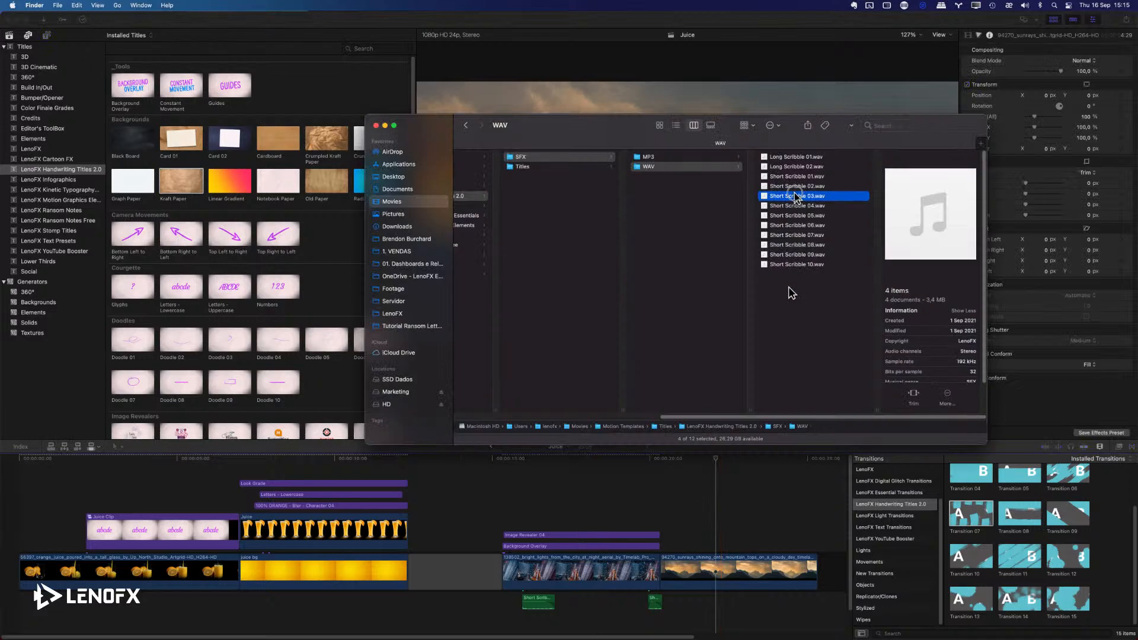
left_click(289, 24)
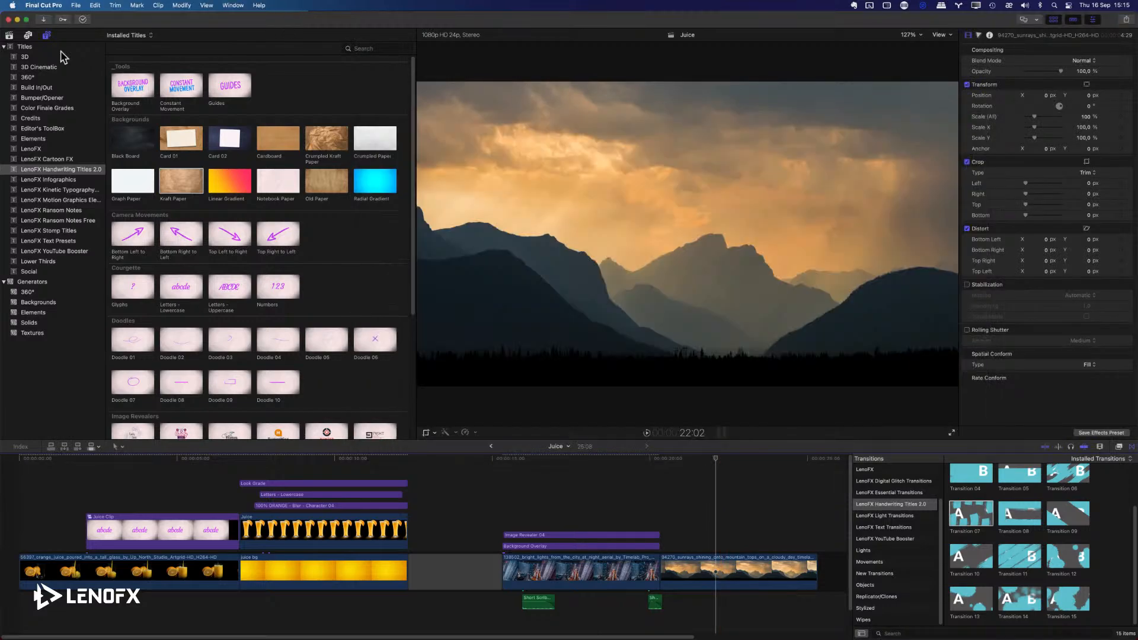
left_click(10, 35)
left_click(31, 67)
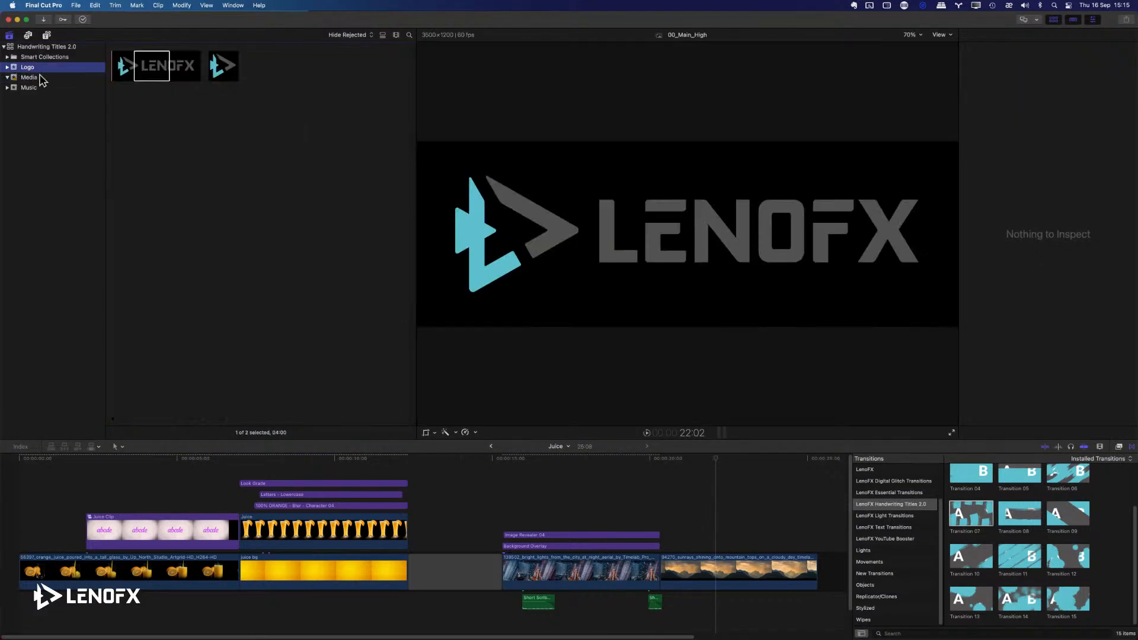
key("super+Tab")
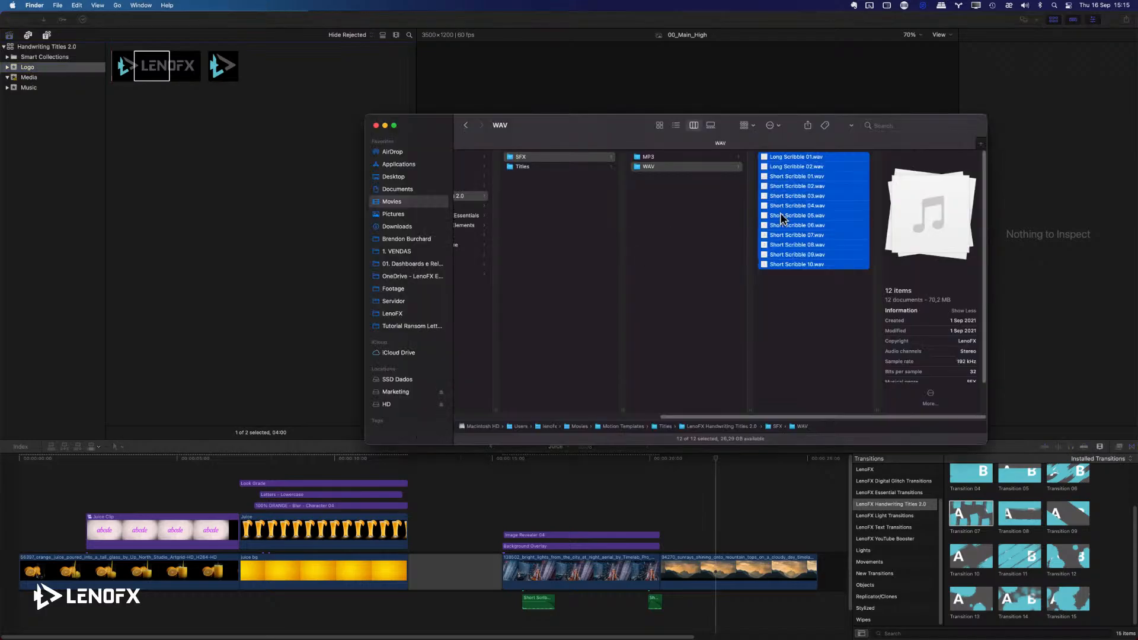
left_click_drag(783, 210, 204, 188)
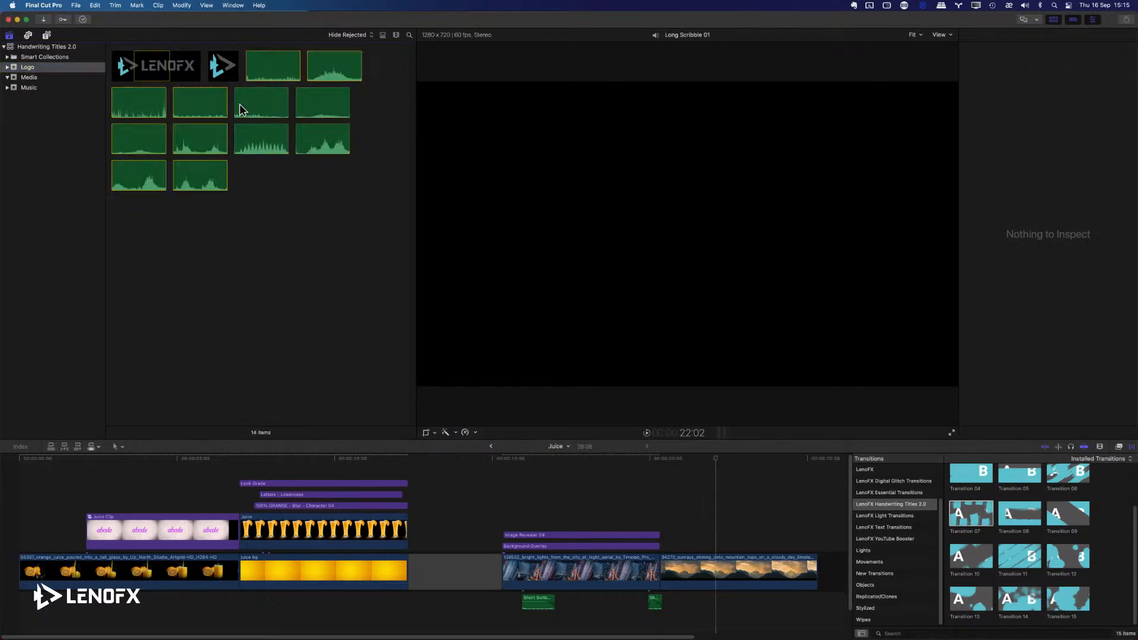
Try out a shortened Short Scribble 02 sound beneath the mountain clip and remove it from the timeline.
left_click(240, 109)
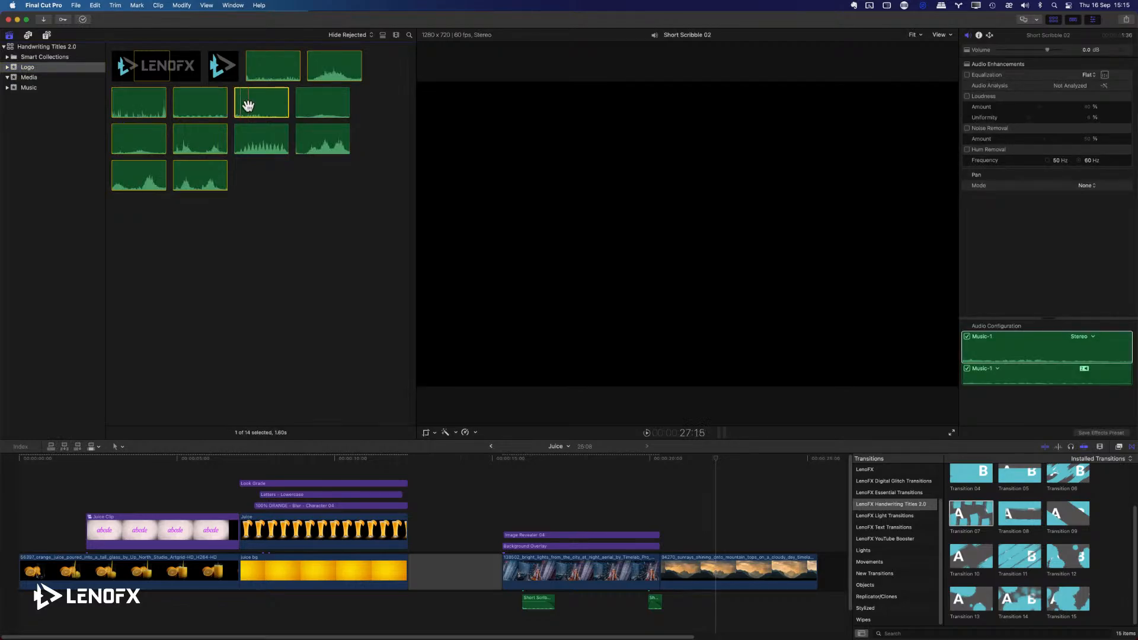
mouse_move(242, 105)
left_mouse_down()
mouse_move(620, 373)
mouse_move(682, 506)
mouse_move(729, 556)
left_mouse_up()
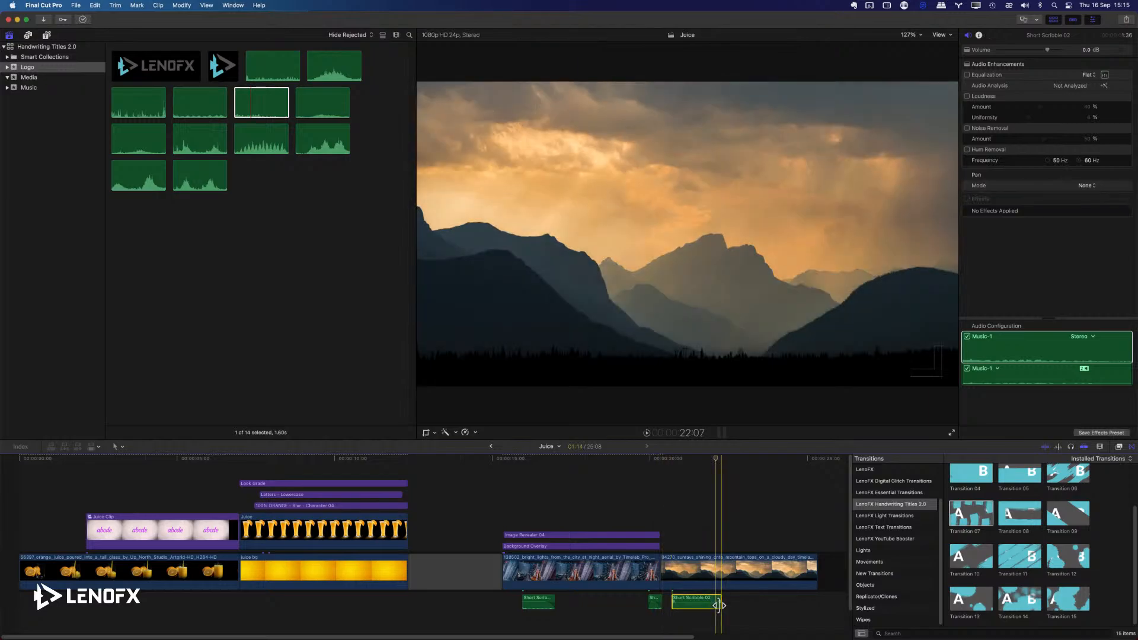
left_click_drag(720, 603, 698, 605)
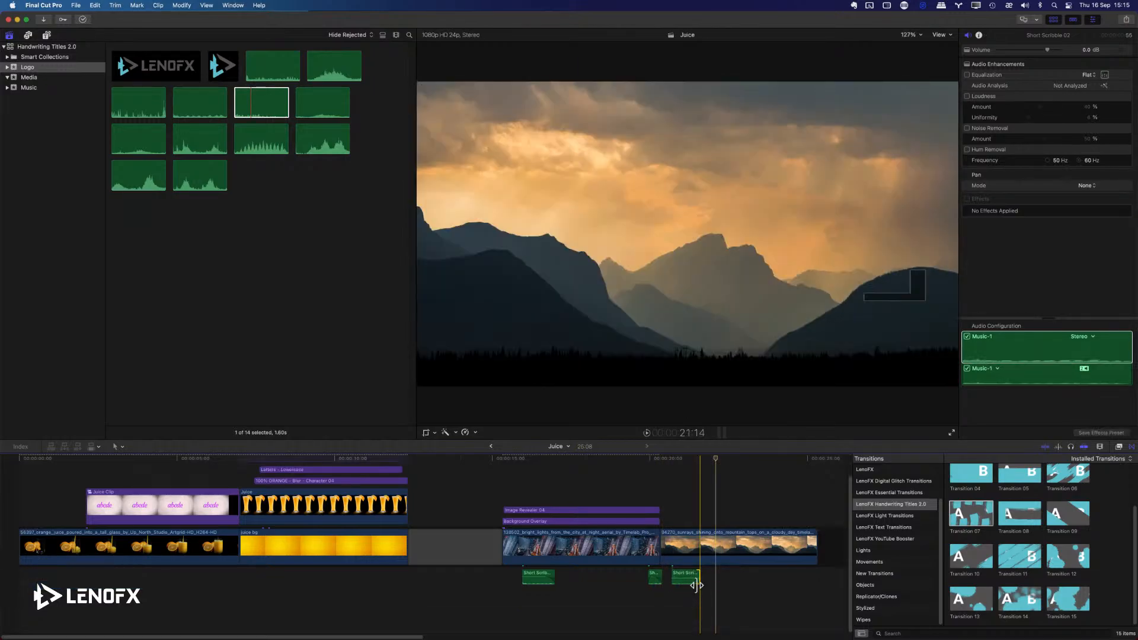
left_click(684, 573)
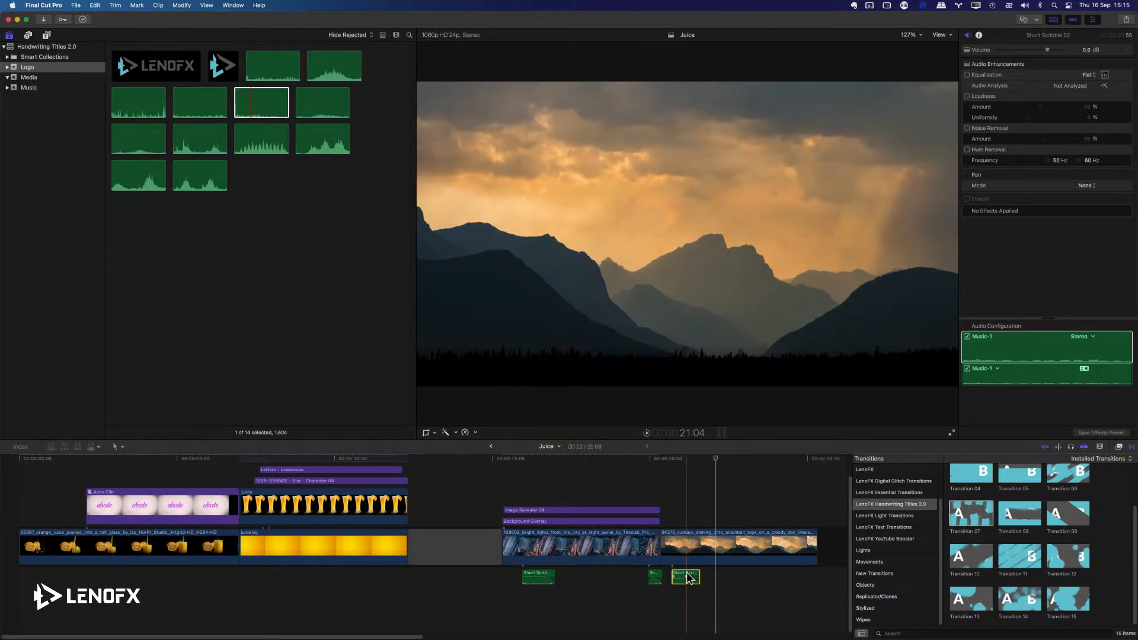
key("Delete")
Play back the Image Revealer 04 logo reveal from its start and park the playhead midway through the title.
left_click(505, 476)
left_click(507, 509)
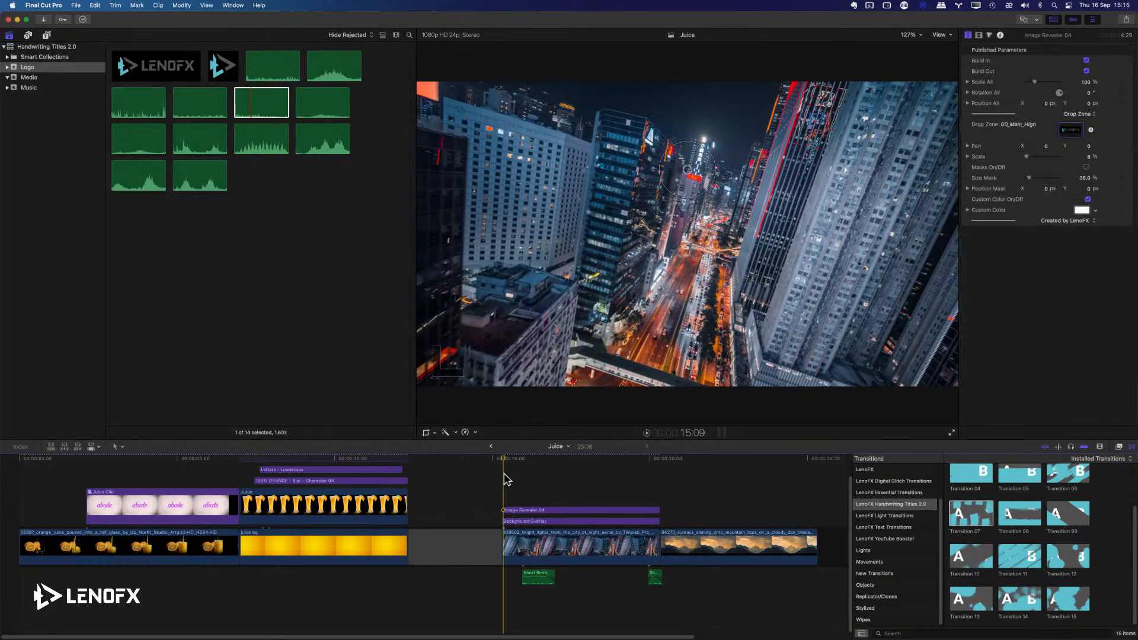
key("space")
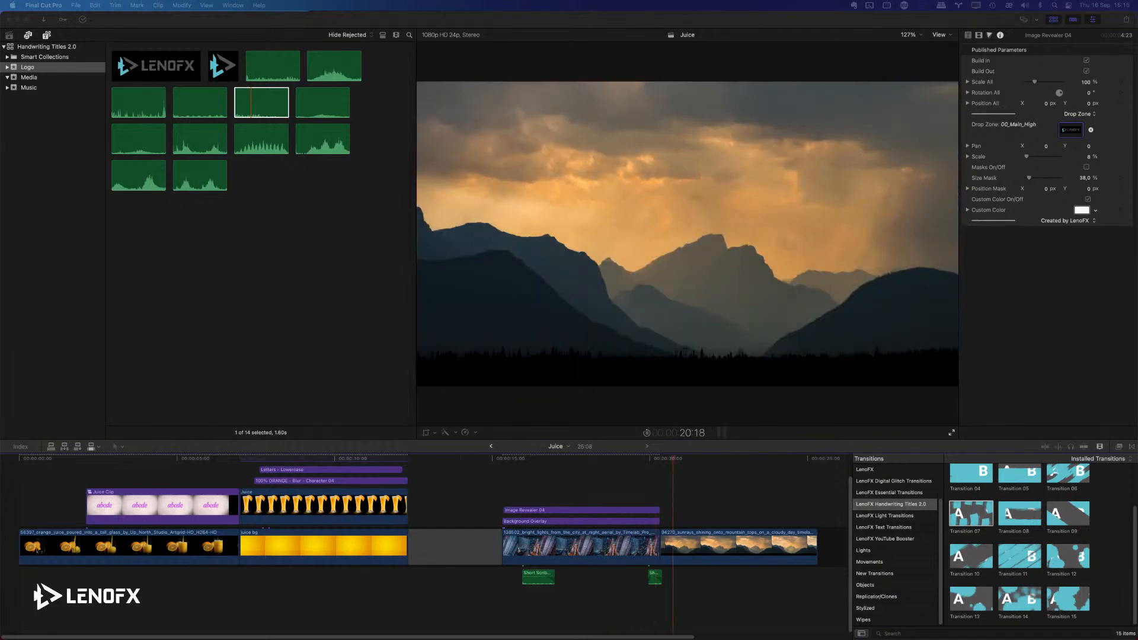
left_click(566, 456)
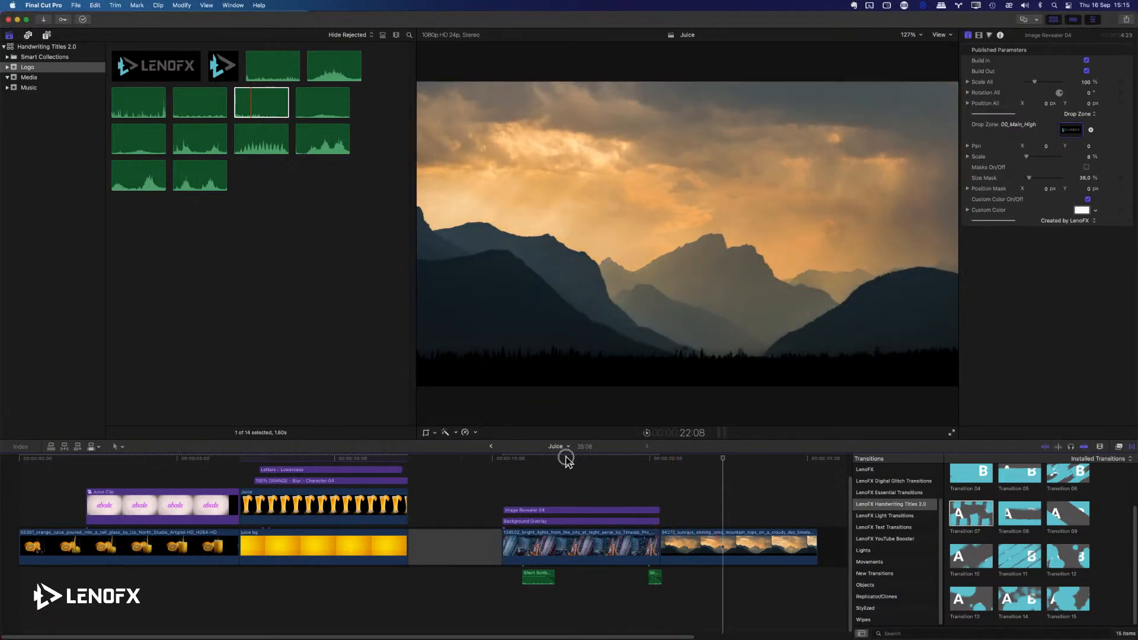
left_click(566, 457)
left_click_drag(565, 457, 571, 457)
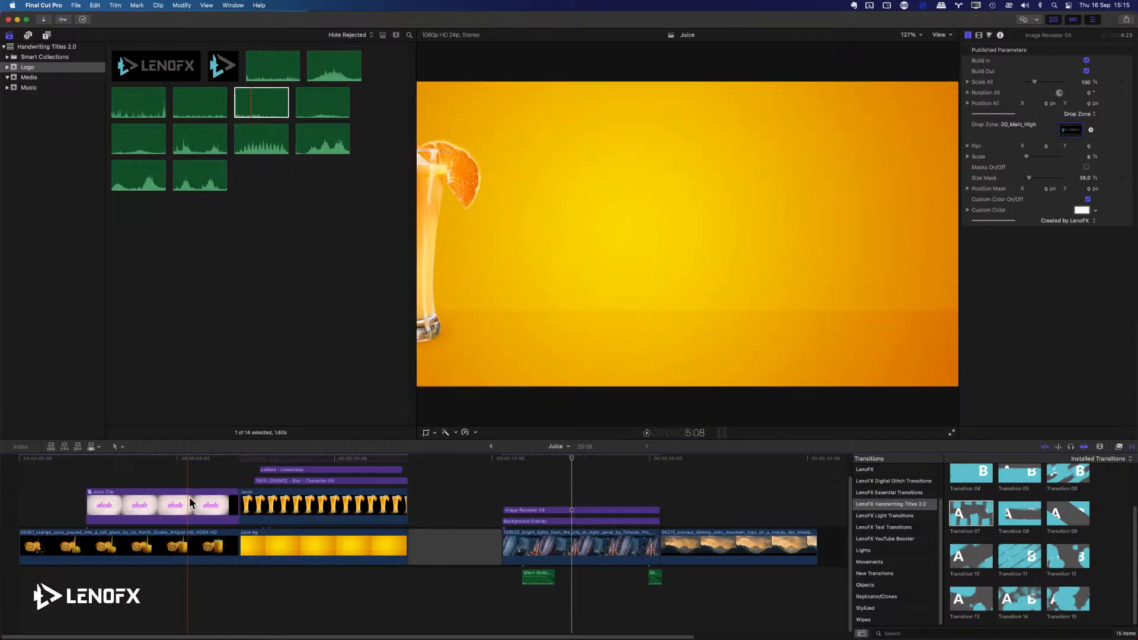
Select the Look Grade title and play back the orange juice title section of the timeline.
scroll(190, 497, "up", 2)
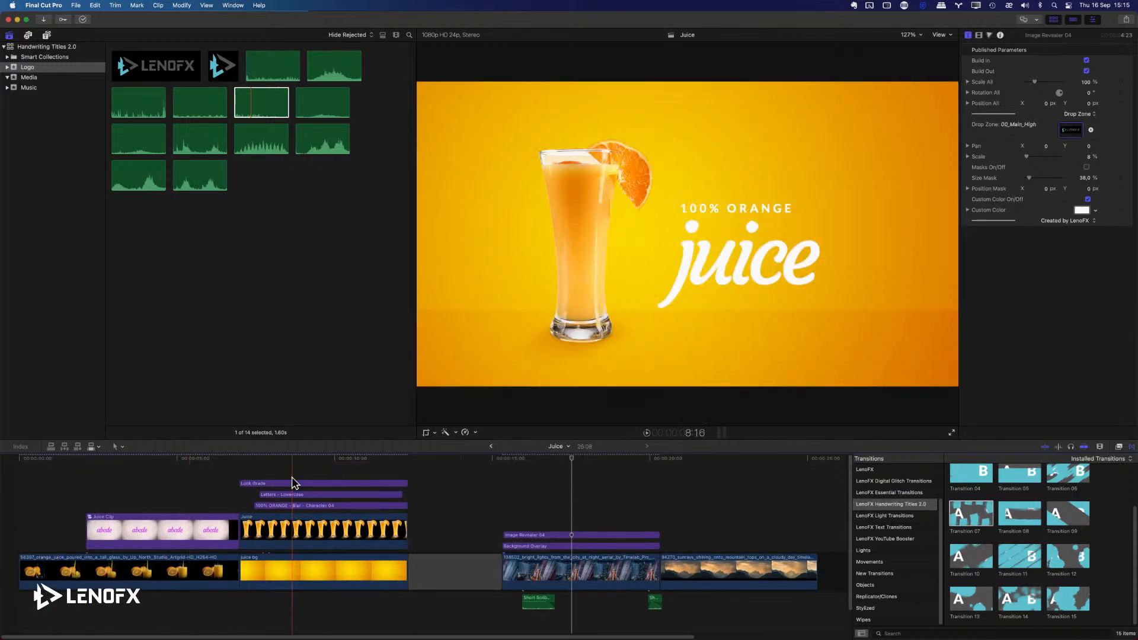
left_click(309, 481)
left_click(309, 466)
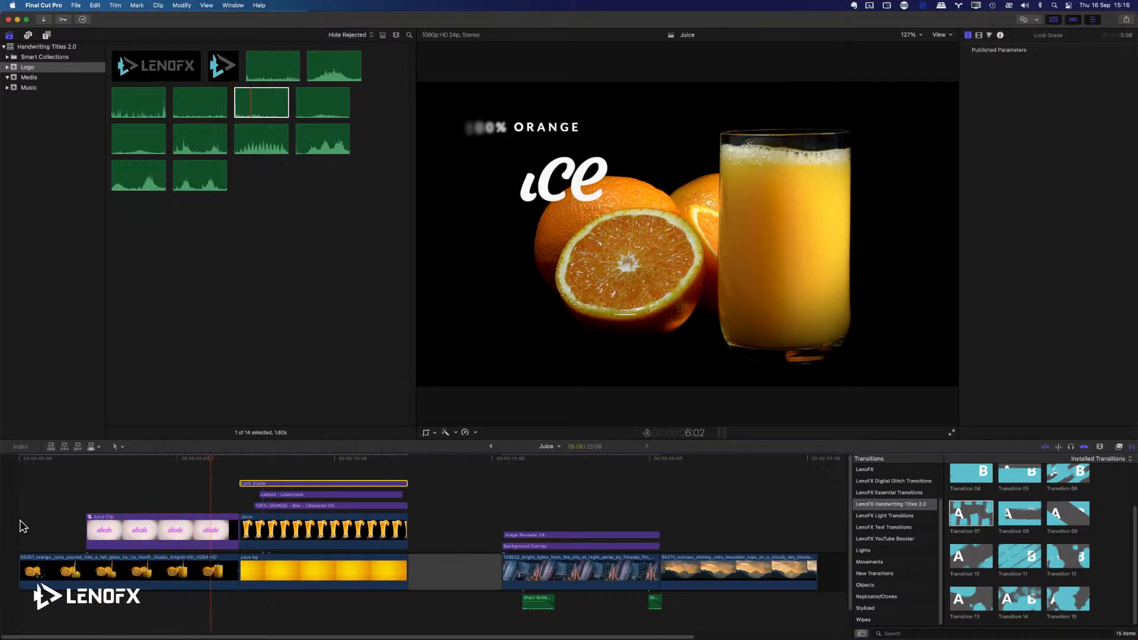
key("space")
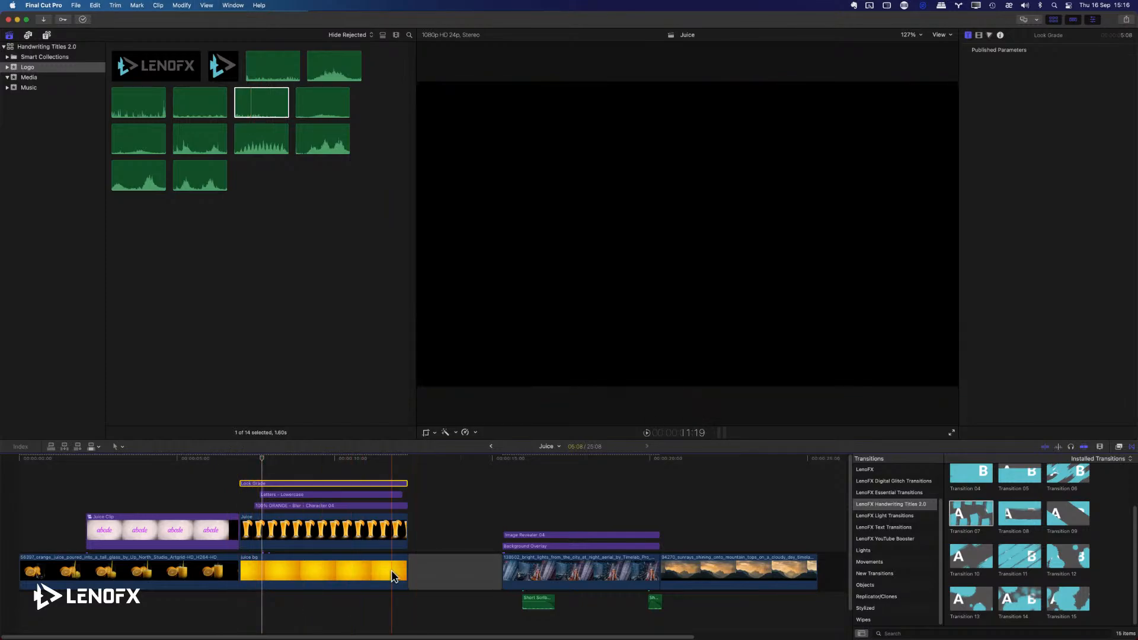
Shorten the gap between the juice background and the city clip to 2:14.
left_click(469, 572)
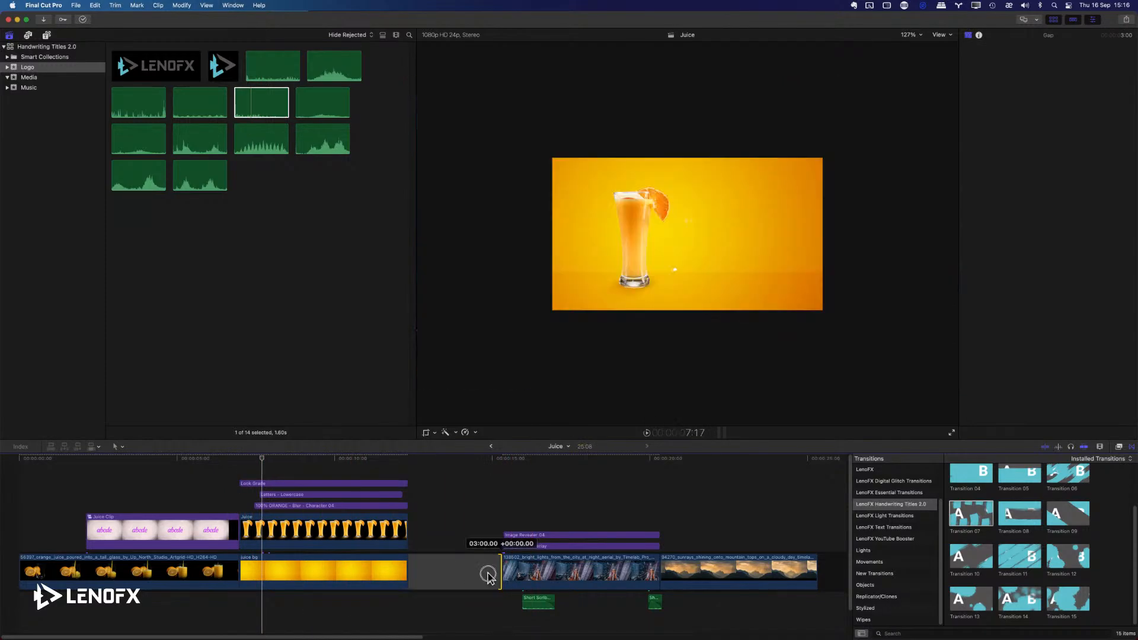
left_click_drag(502, 572, 487, 573)
Switch to Affinity Photo and expand the 04 - Courgette group in Examples.psd.
key("super+Tab")
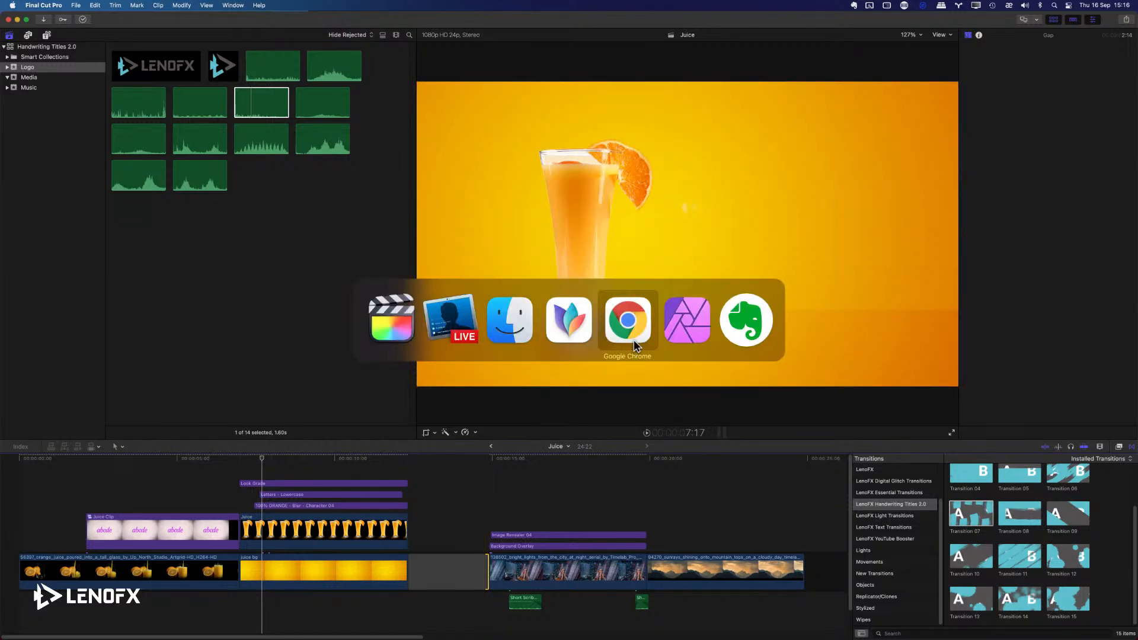
left_click(684, 329)
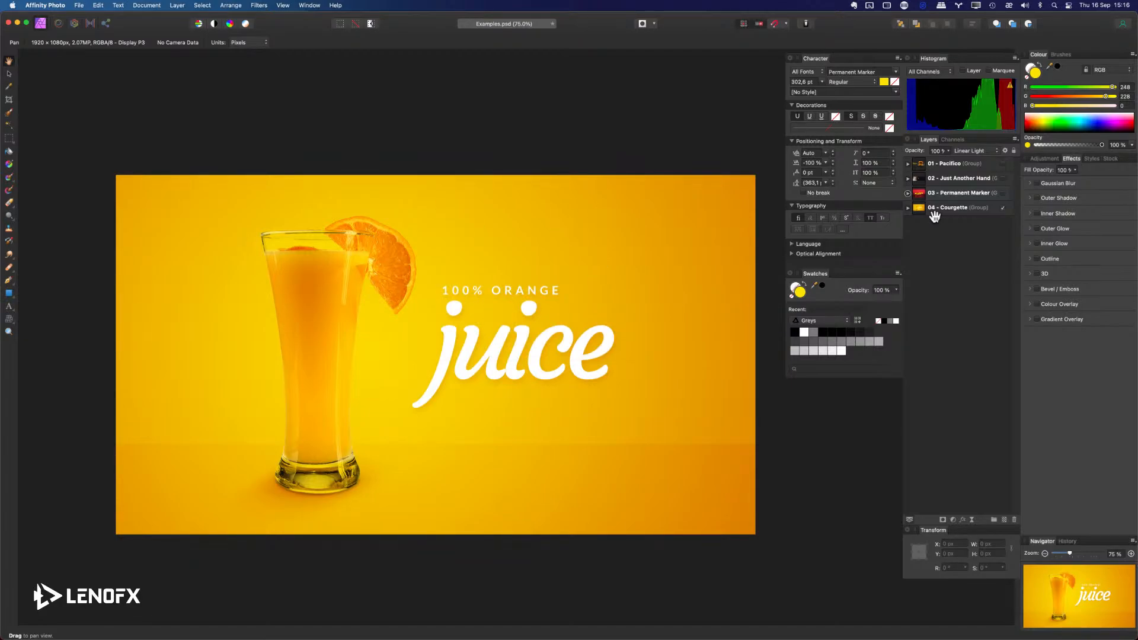
left_click(908, 208)
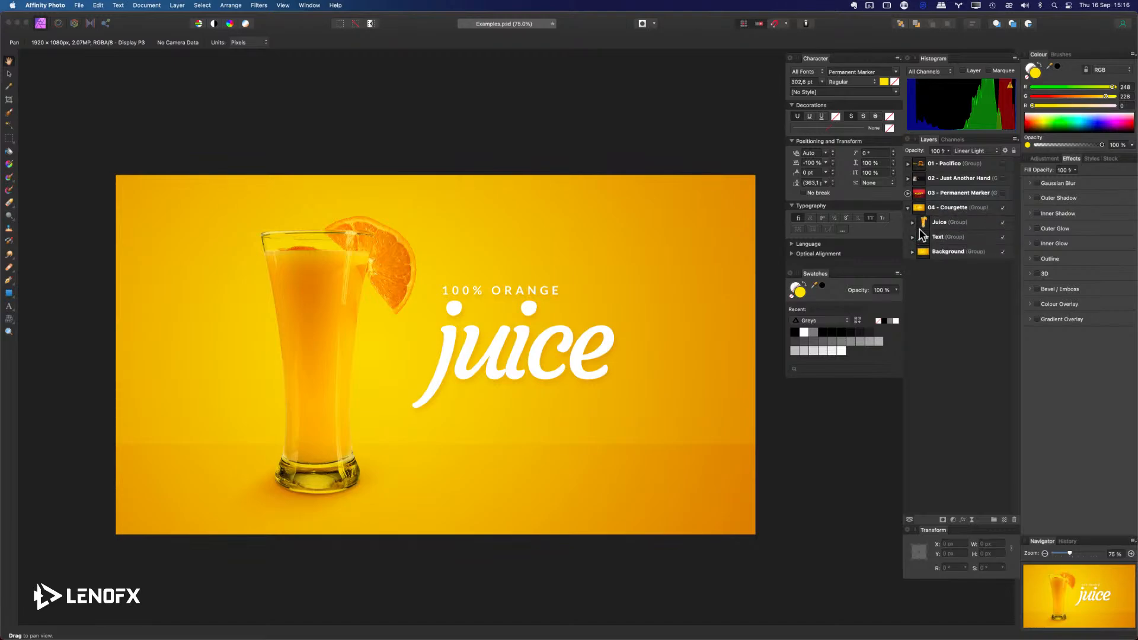
left_click(38, 5)
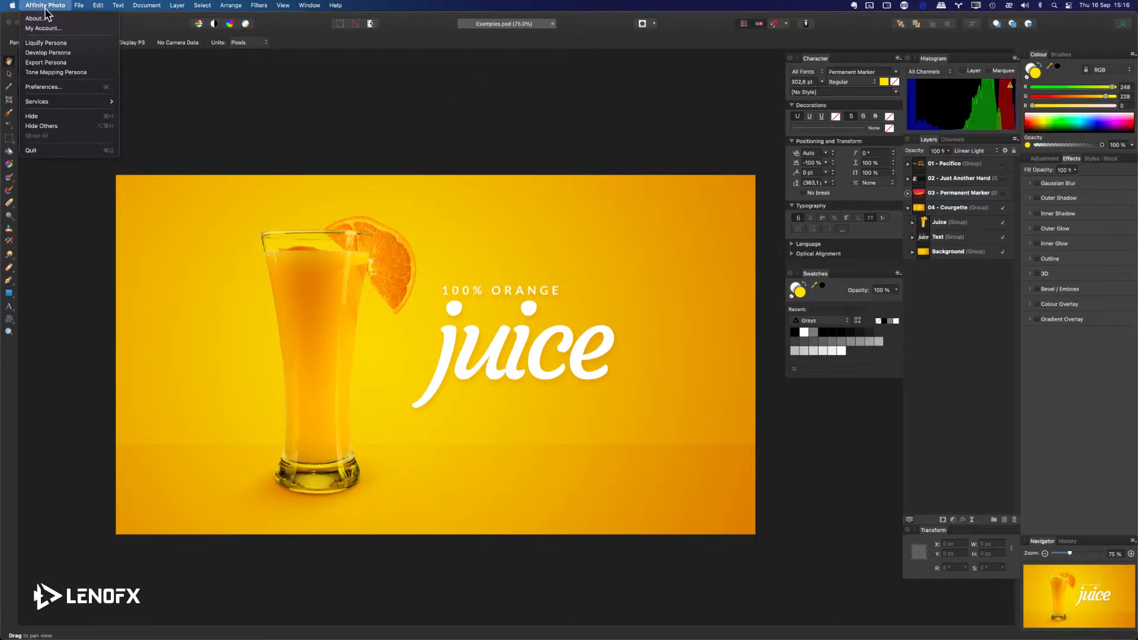
left_click(957, 297)
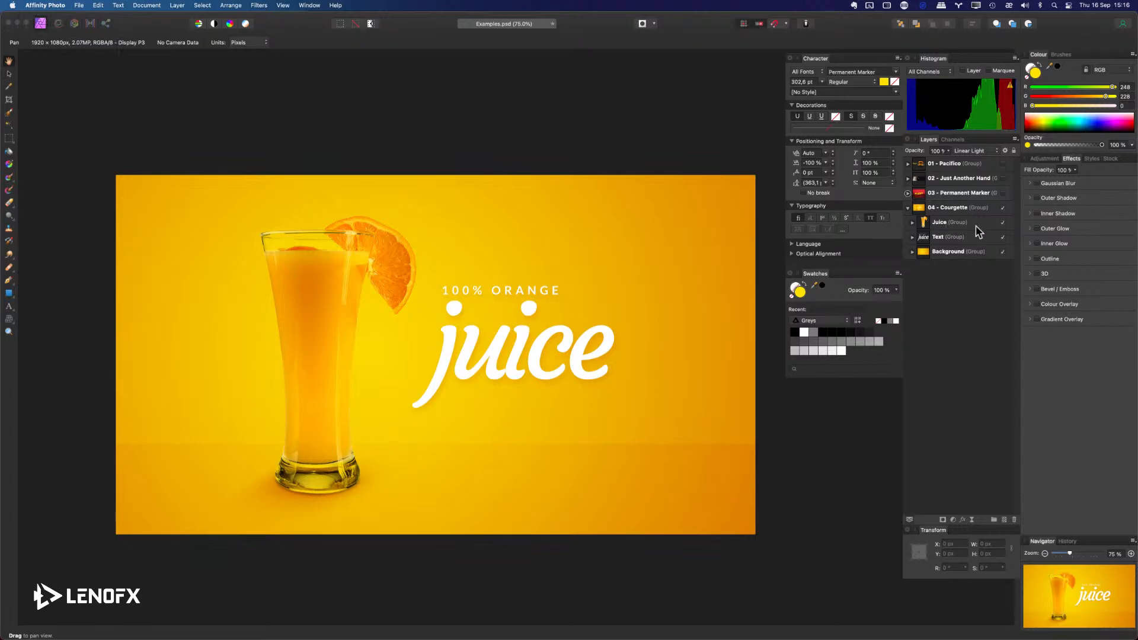
Hide and show the Juice, Text and Background groups in turn to examine what each one contains.
left_click(1002, 225)
left_click(1002, 225)
left_click(1002, 224)
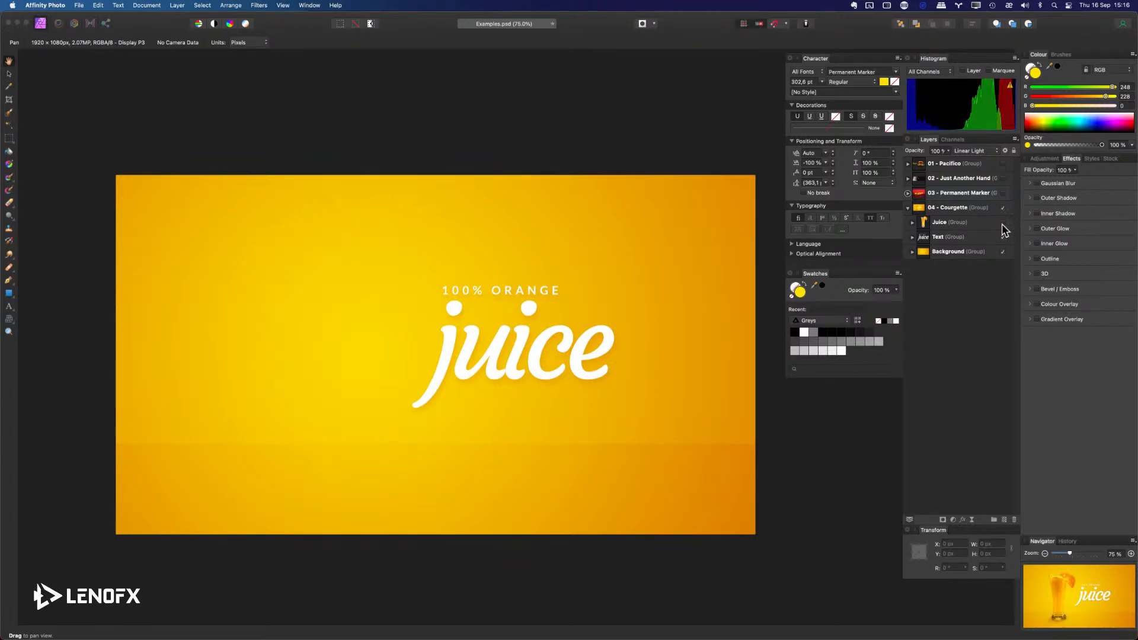
left_click(1002, 223)
left_click(1002, 237)
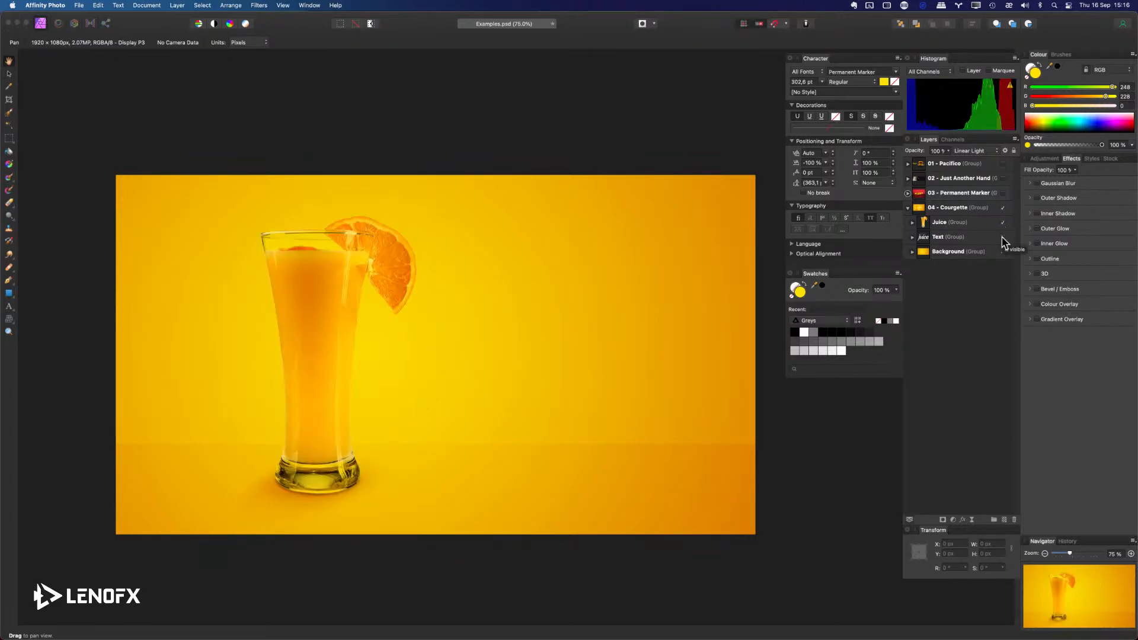
left_click(1002, 238)
left_click(1003, 253)
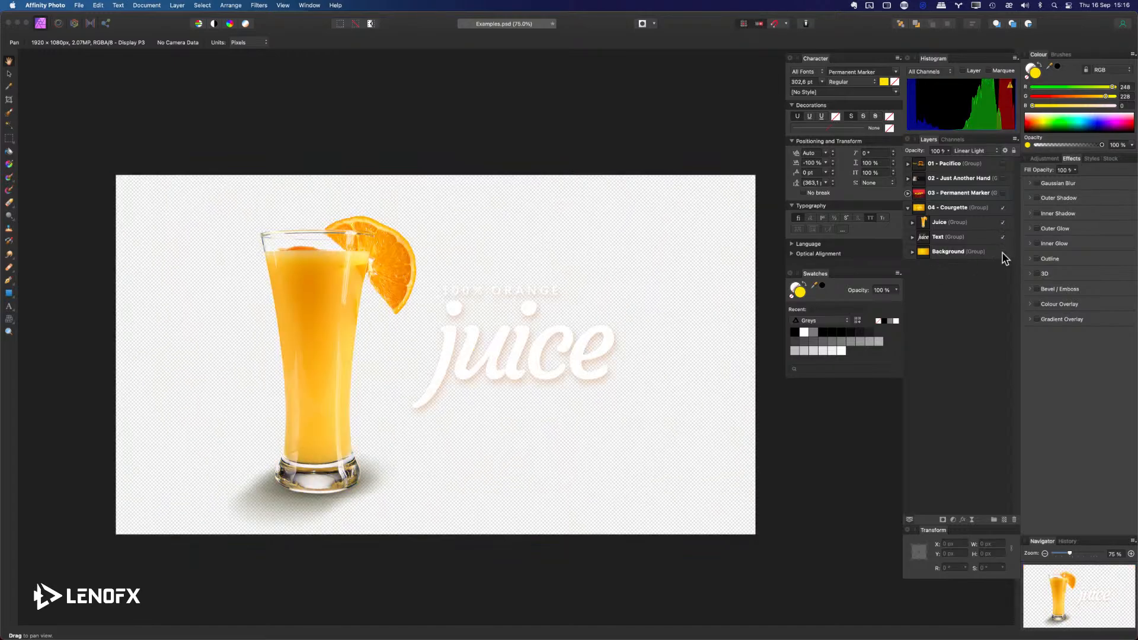
left_click(1003, 252)
Expand the Text group and inspect the 100% orange and juice text layers, the Background group and the Juice group.
left_click(912, 238)
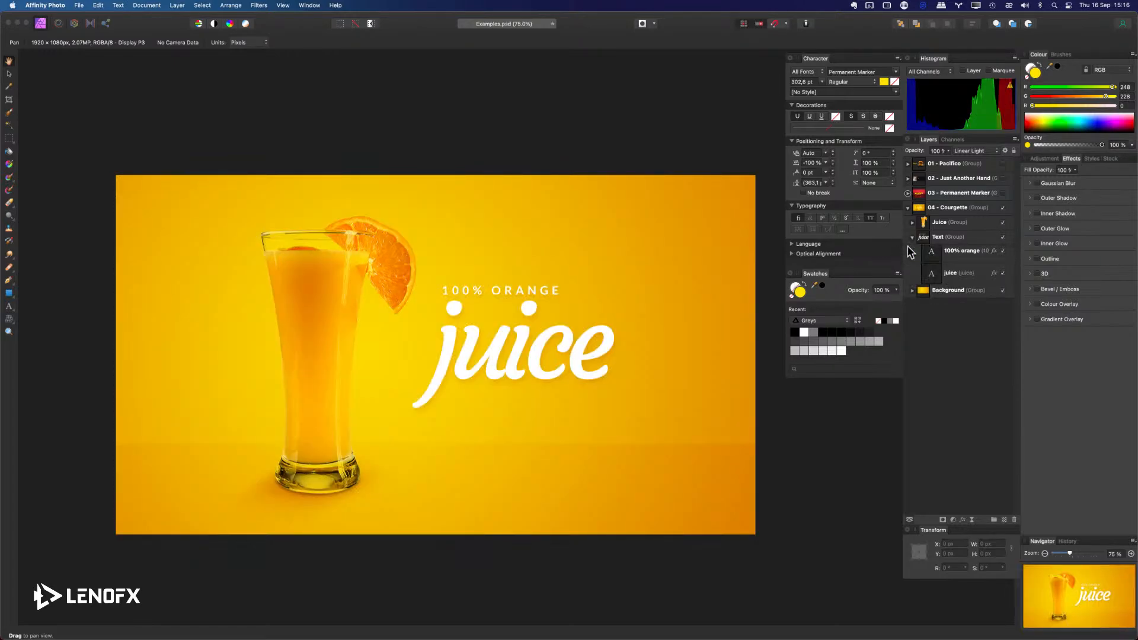
left_click(942, 260)
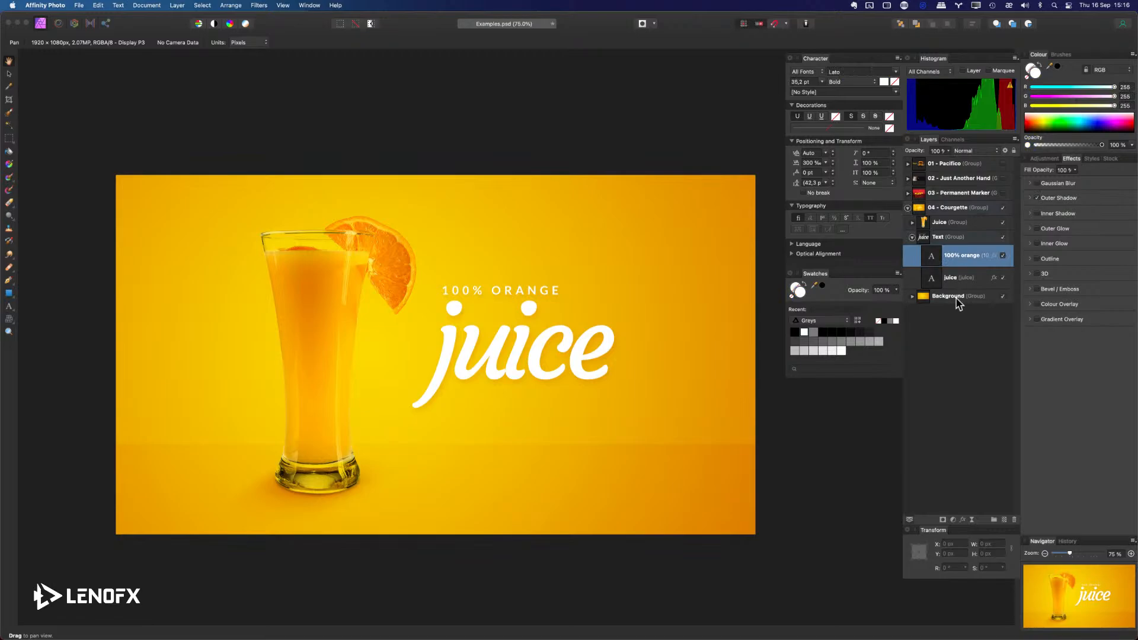
left_click(936, 281)
left_click(940, 259)
left_click(937, 279)
left_click(938, 259)
left_click(960, 298)
left_click(941, 222)
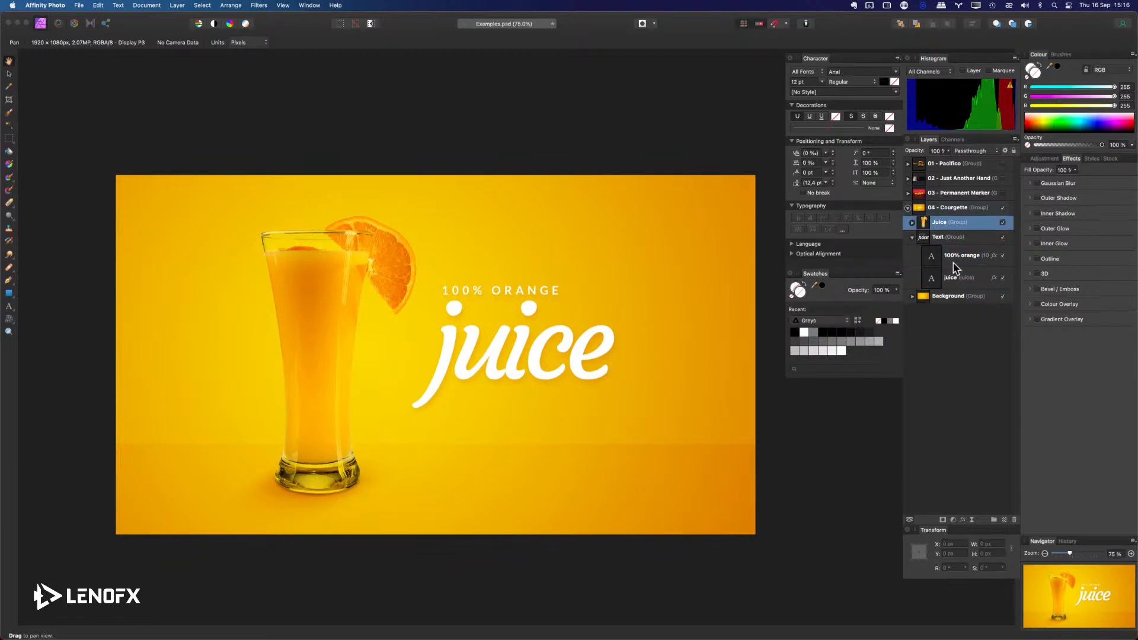
Return to Final Cut Pro and reveal the juice background clip among the Media event's clips.
key("super+Tab")
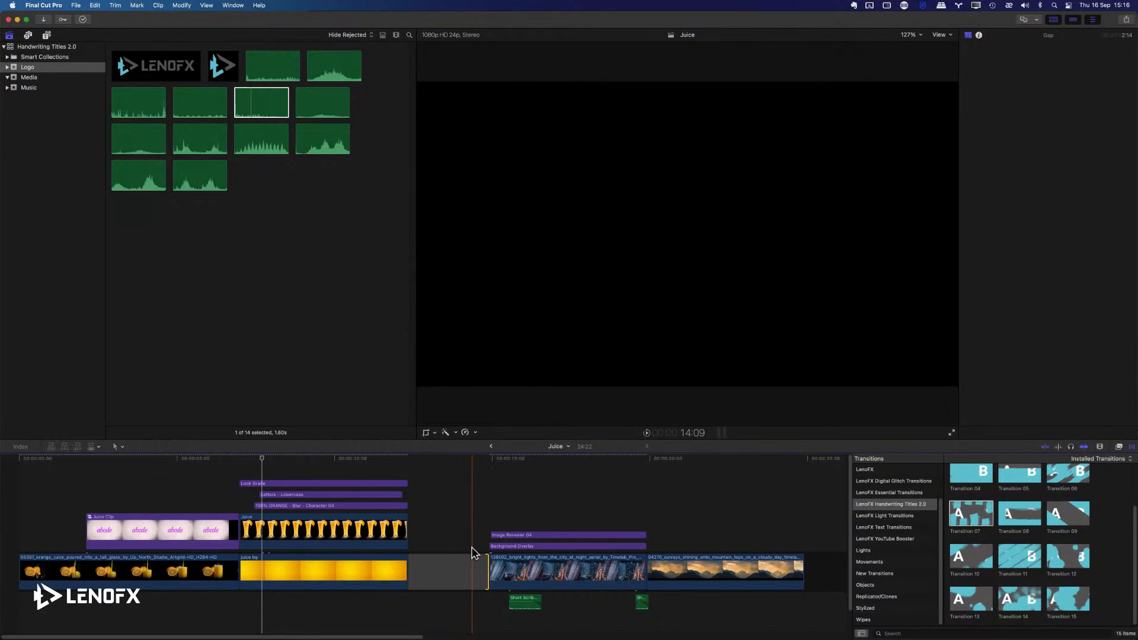
left_click(379, 564)
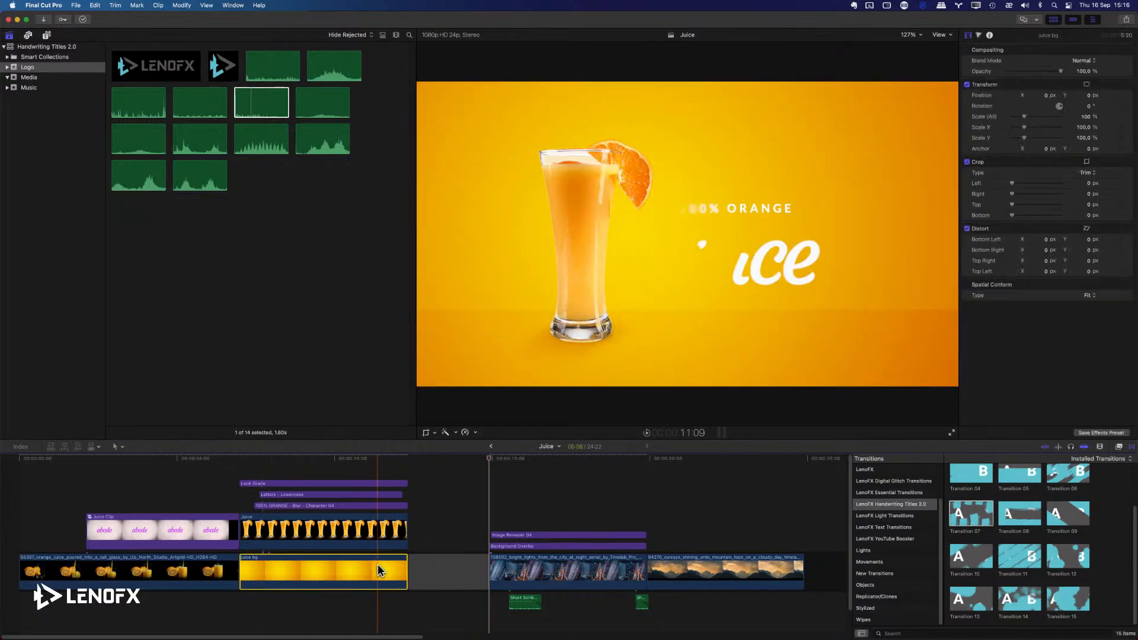
key("shift+f")
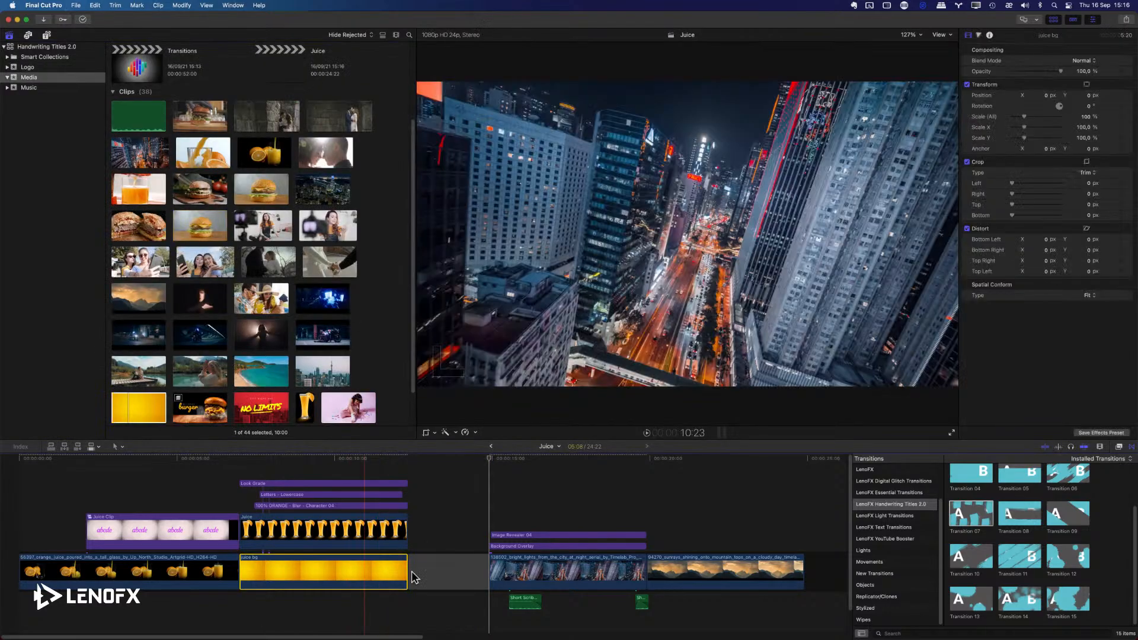
scroll(147, 278, "down", 2)
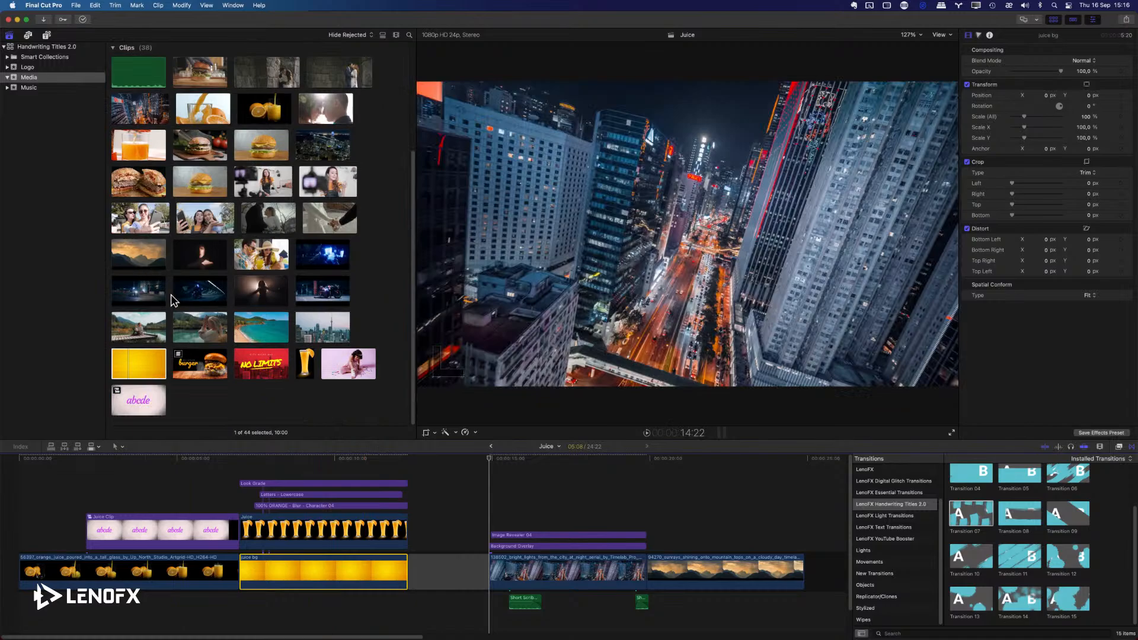
Place the juice bg clip in the gap before the city clip and set its duration to 7:00.
left_click(448, 572)
key("a")
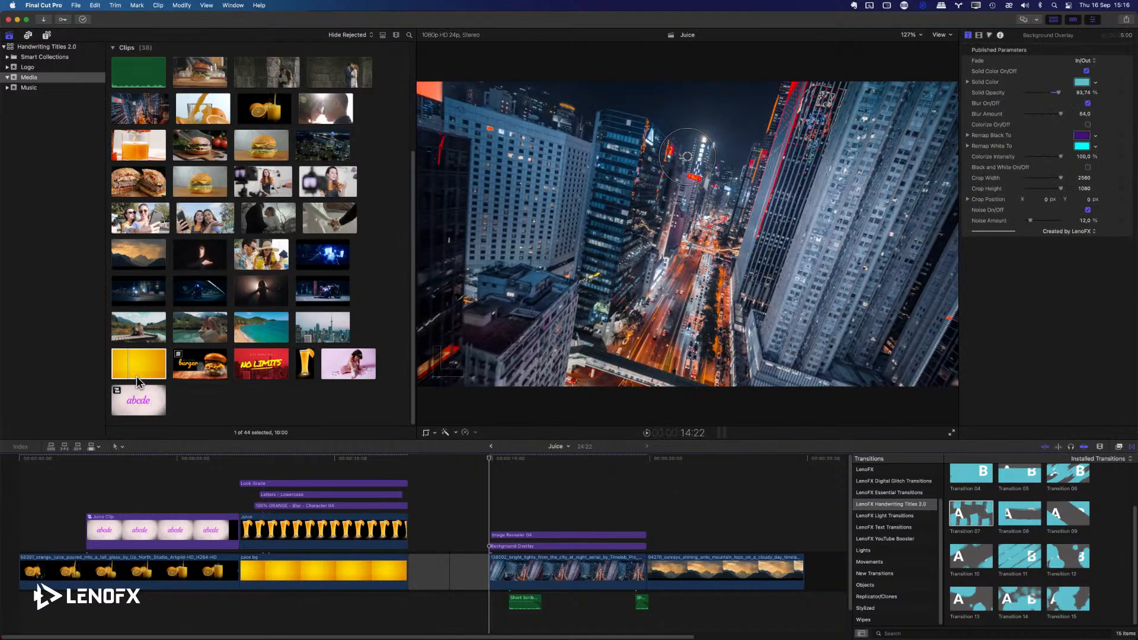
left_click_drag(138, 382, 450, 566)
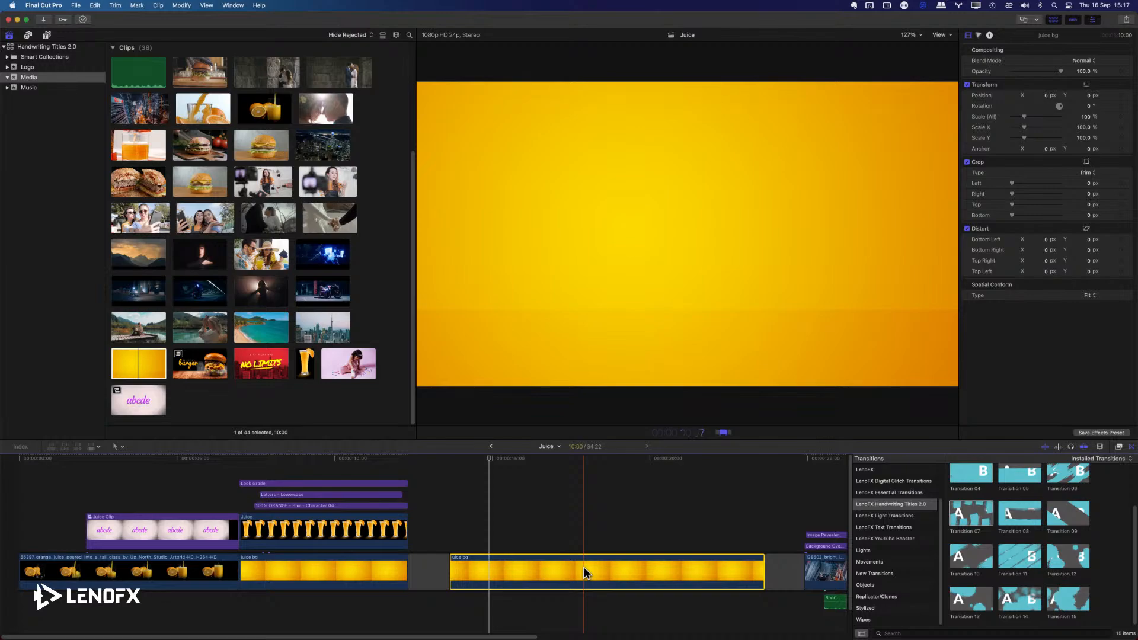
type("00")
key("Return")
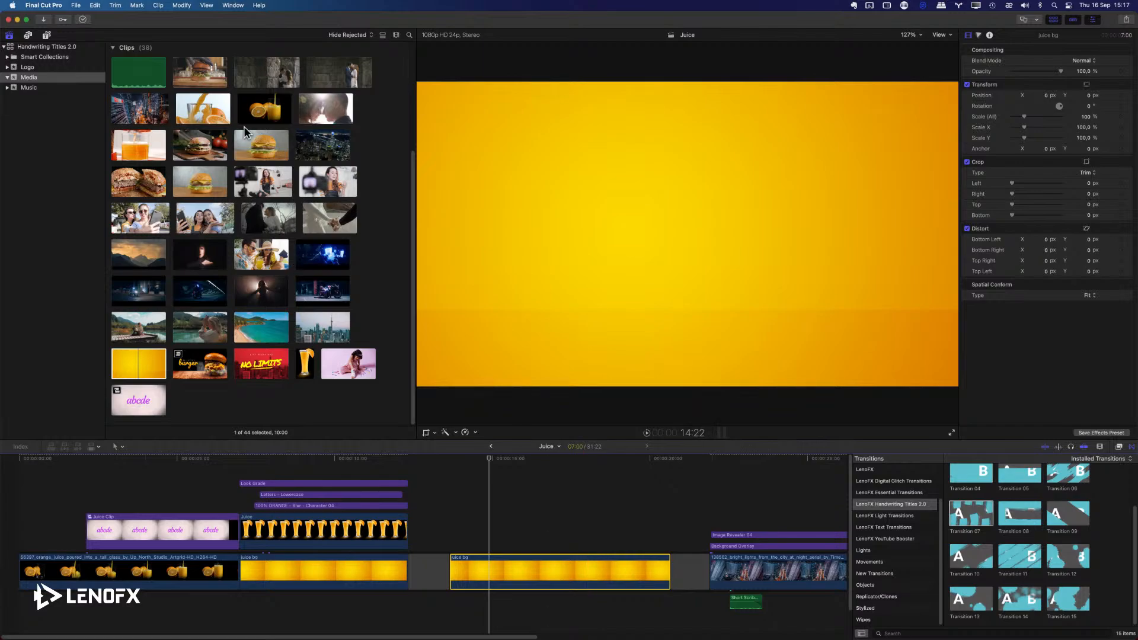
Connect the Juice glass cutout above the new juice bg clip, matching its length, and preview the two layers together.
left_click(305, 370)
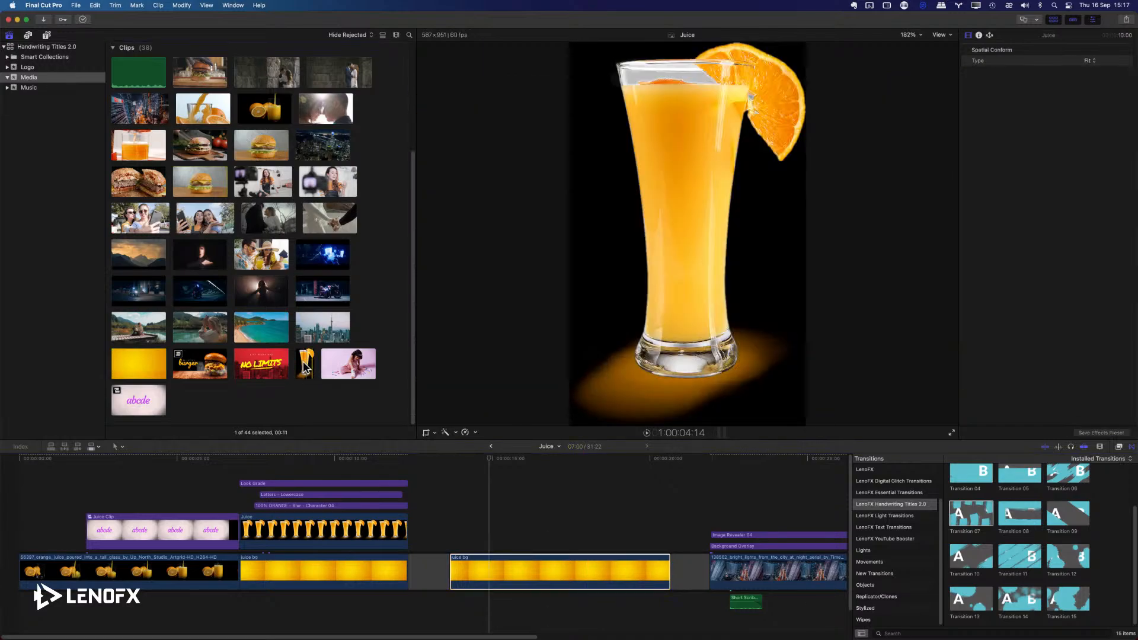
left_click(565, 564)
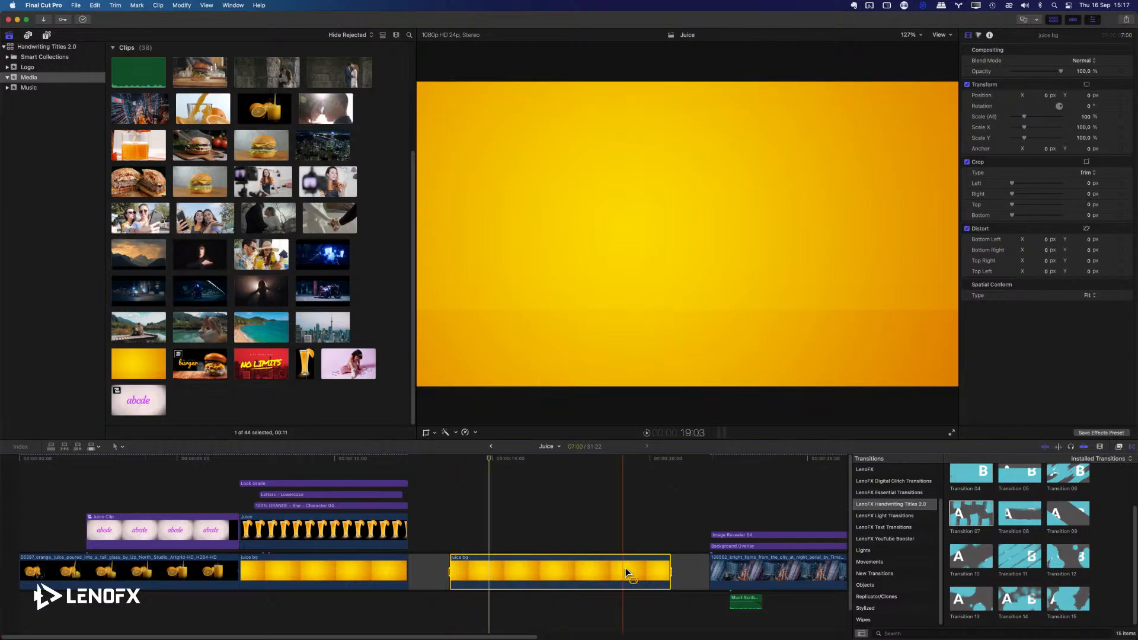
left_click(304, 367)
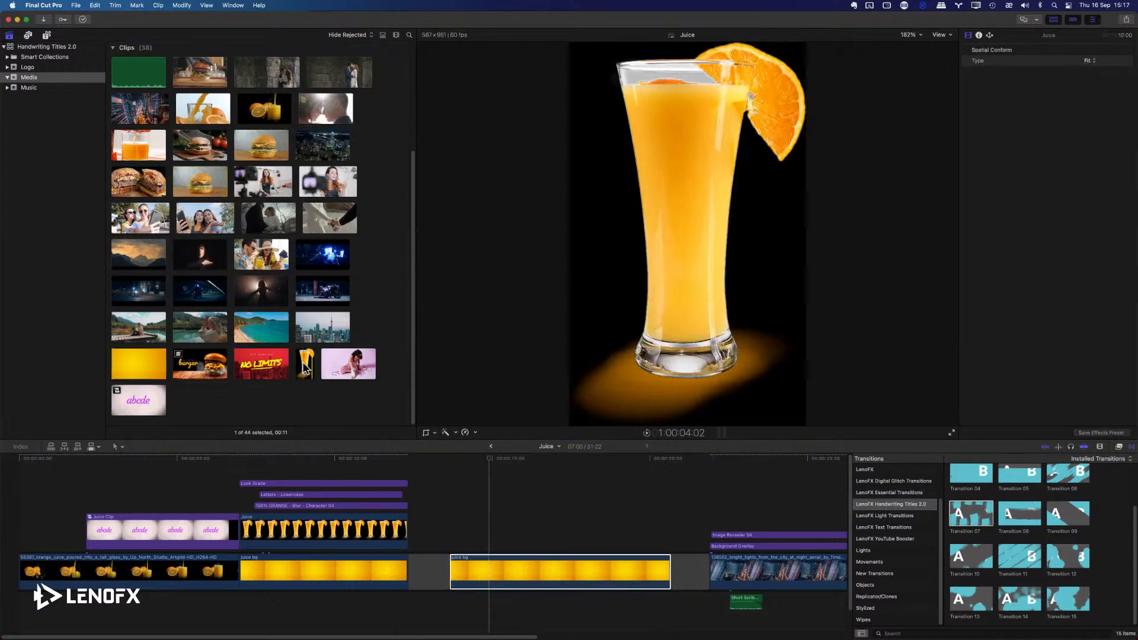
key("q")
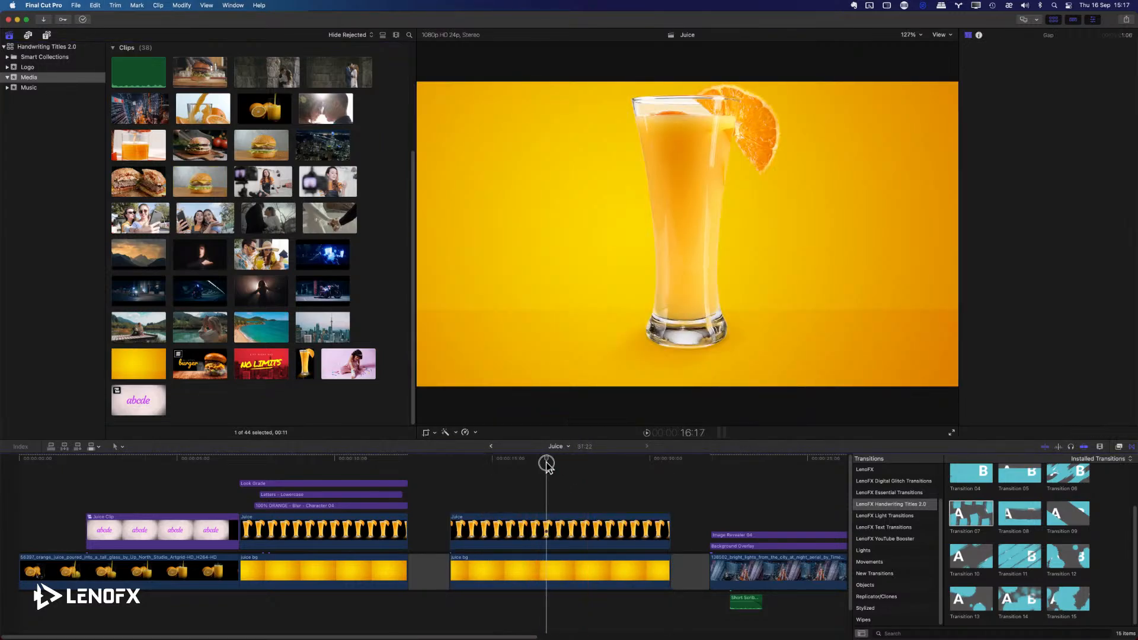
left_click_drag(546, 464, 534, 465)
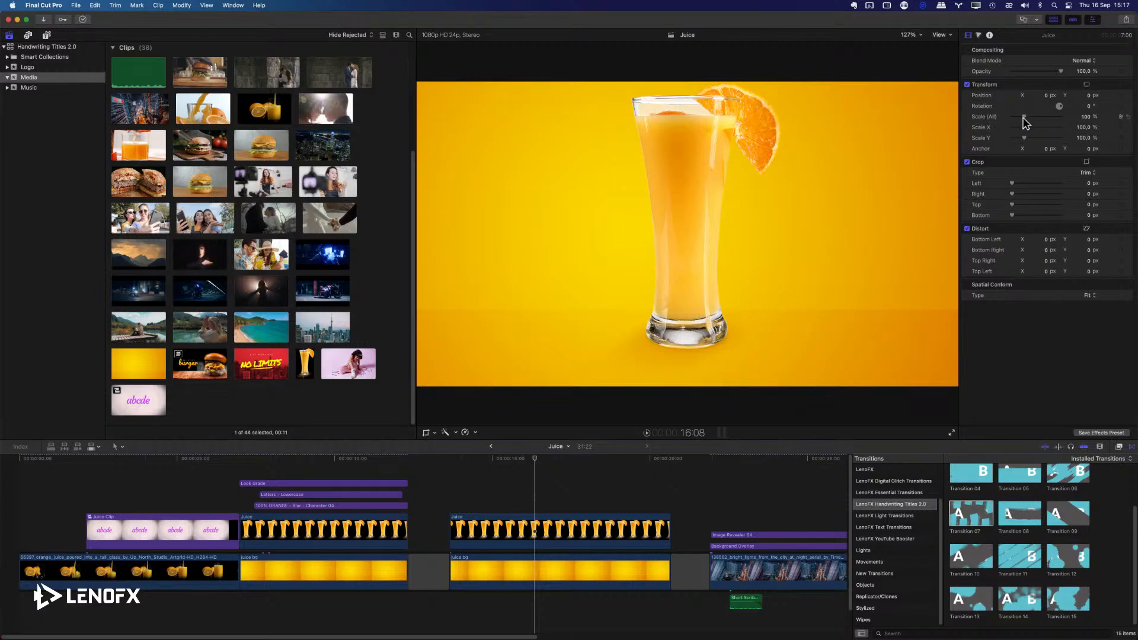
left_click_drag(1023, 116, 1045, 99)
key("super+z")
key("super+z")
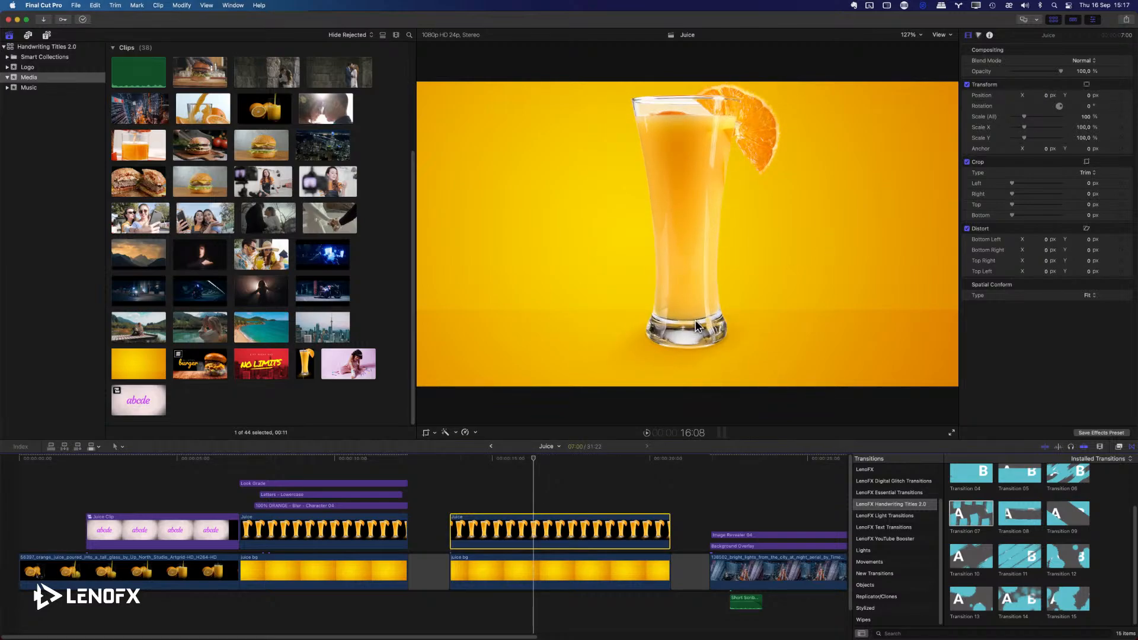
Transform the Juice glass to about 88% scale and move it left to about X -465, Y -49 px.
left_click(435, 433)
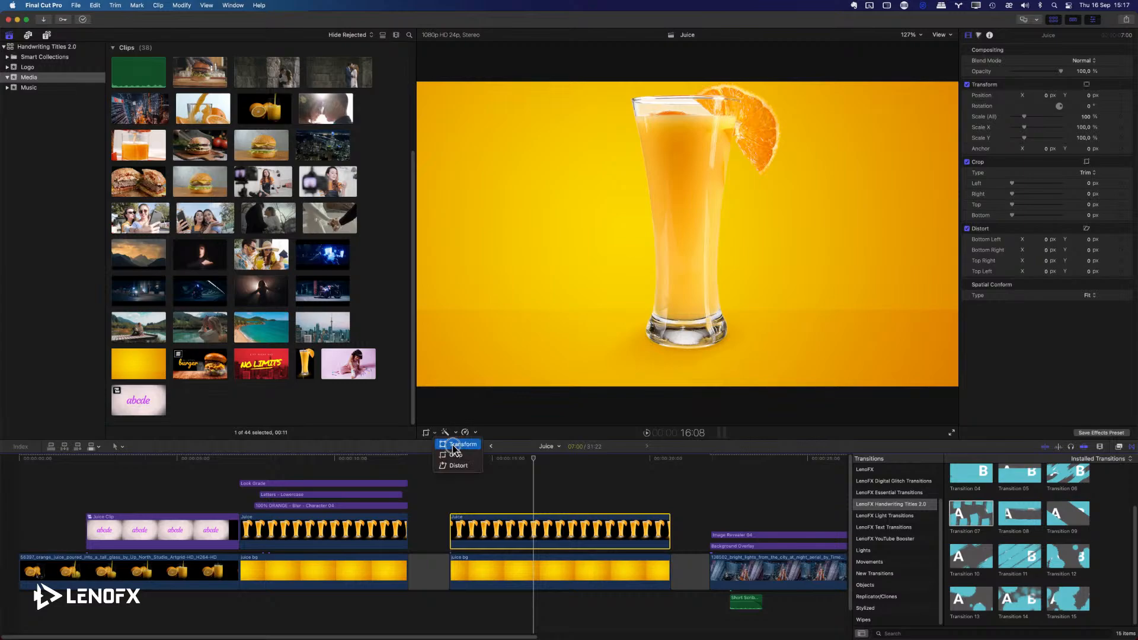
left_click(454, 444)
left_click_drag(783, 81, 770, 100)
left_click_drag(709, 159, 562, 175)
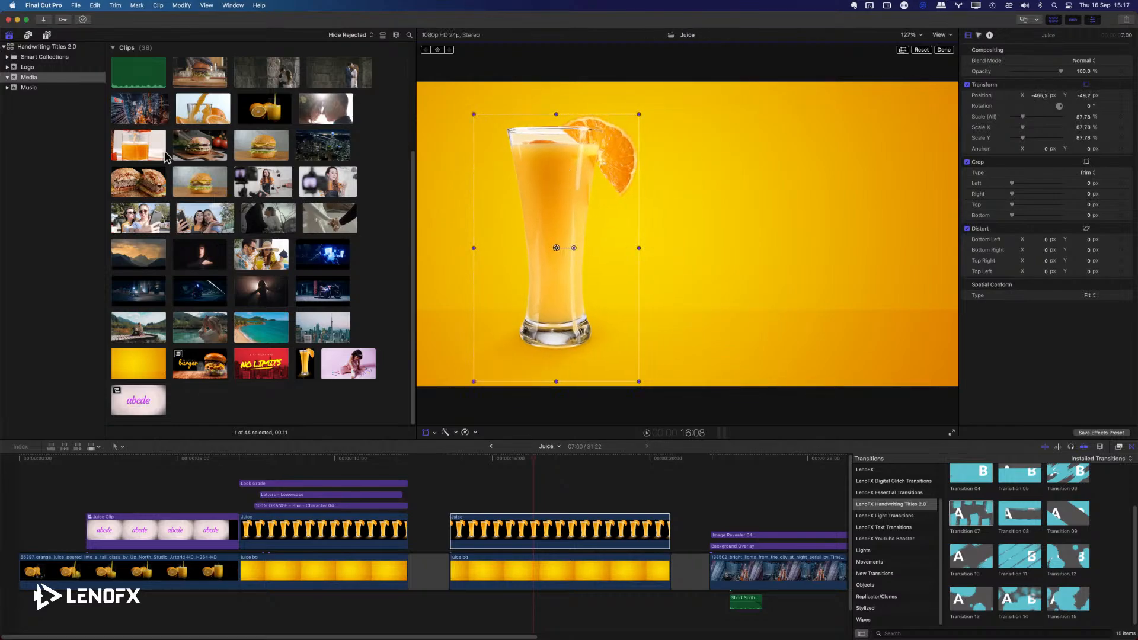
Add the Guides title from LenoFX Handwriting Titles 2.0 above the new juice clips as an alignment overlay.
left_click(47, 35)
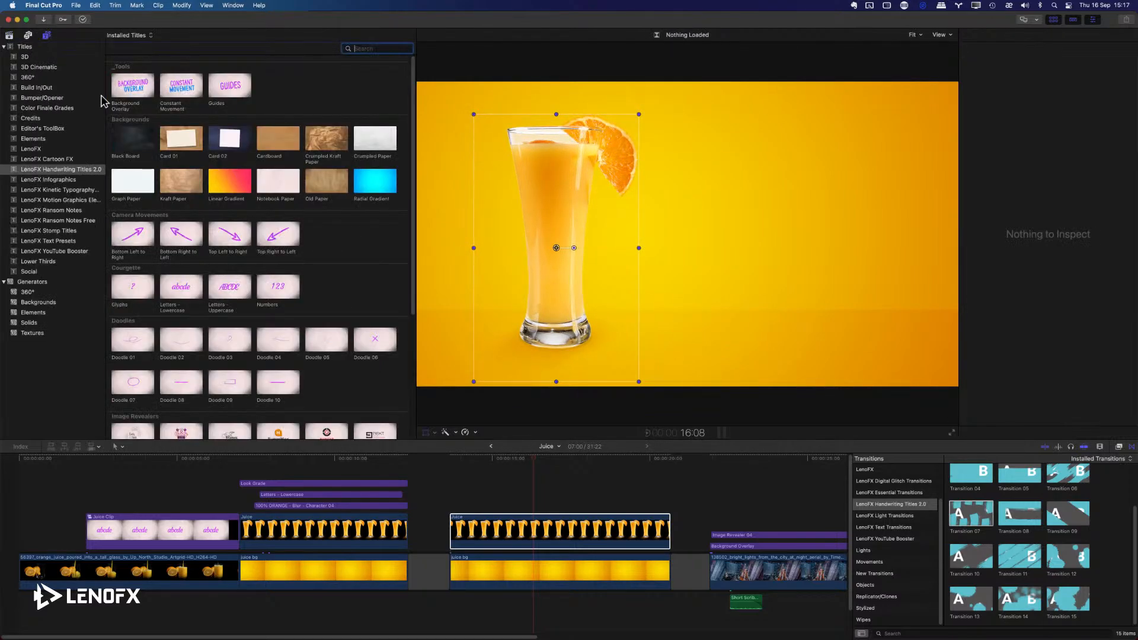
left_click_drag(225, 90, 427, 465)
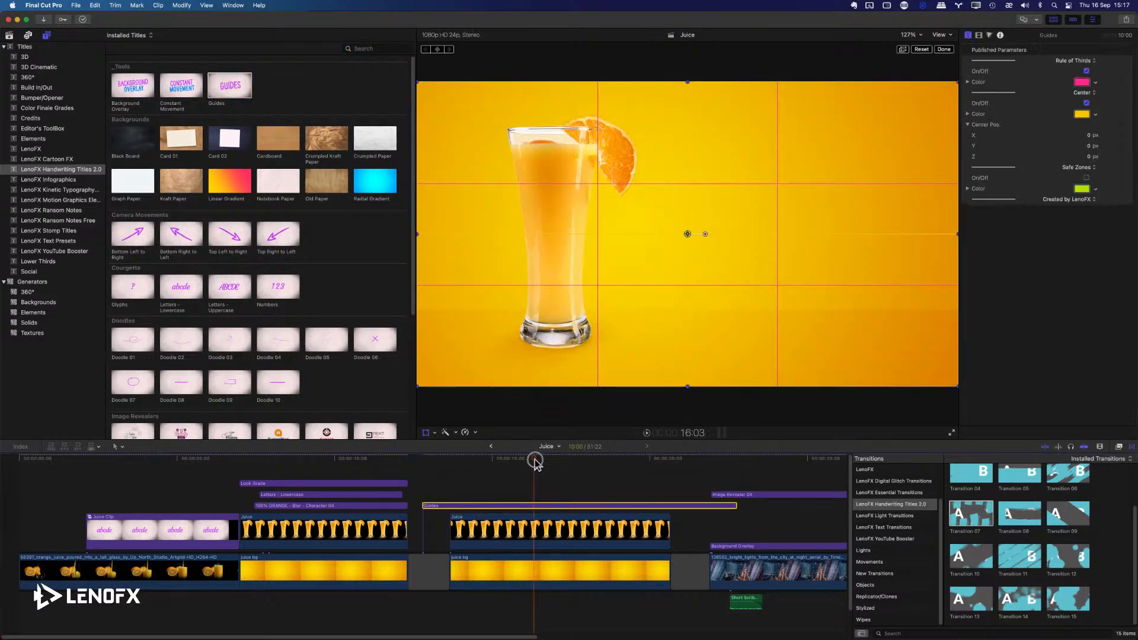
left_click_drag(535, 461, 551, 465)
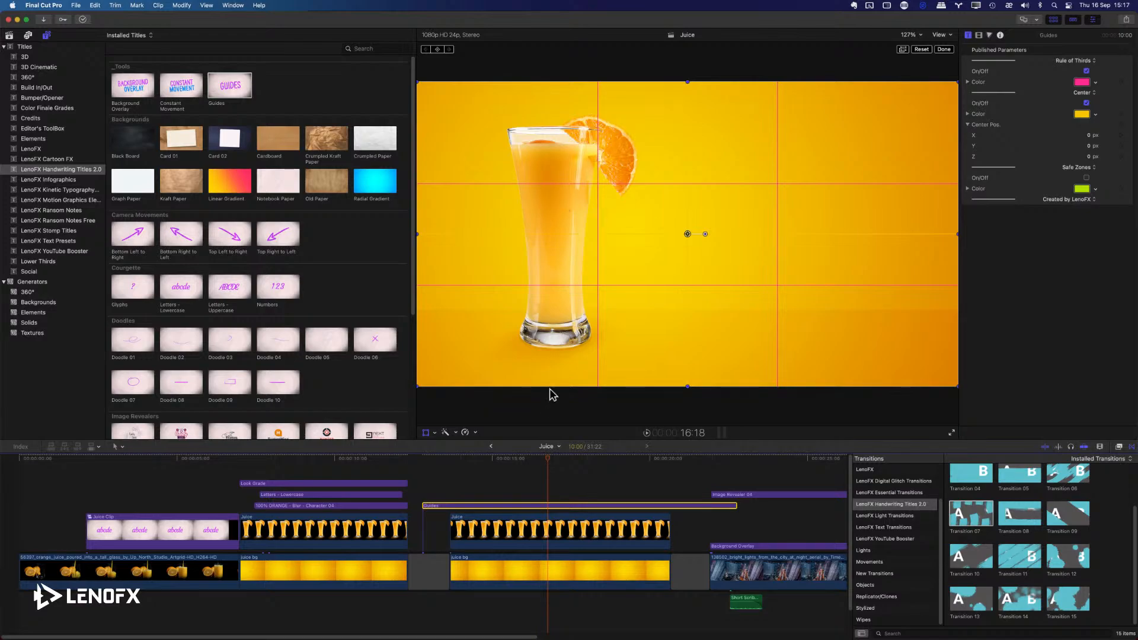
Align the Juice glass with the left rule-of-thirds guide at about X -317, Y -66 px and finish the transform.
left_click(550, 538)
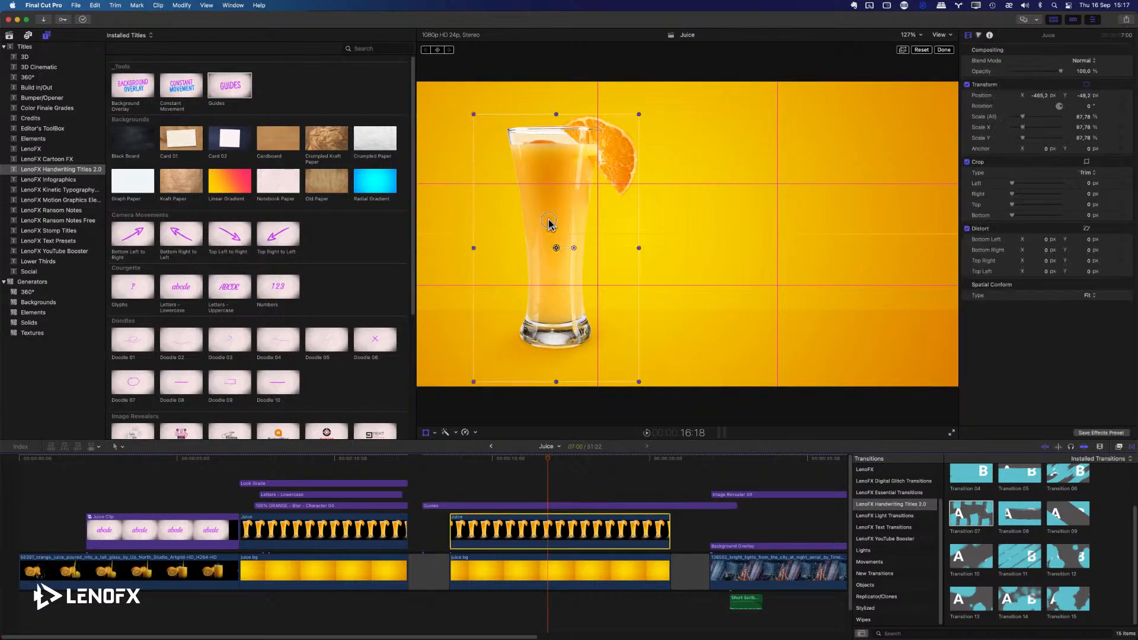
left_click_drag(549, 224, 593, 230)
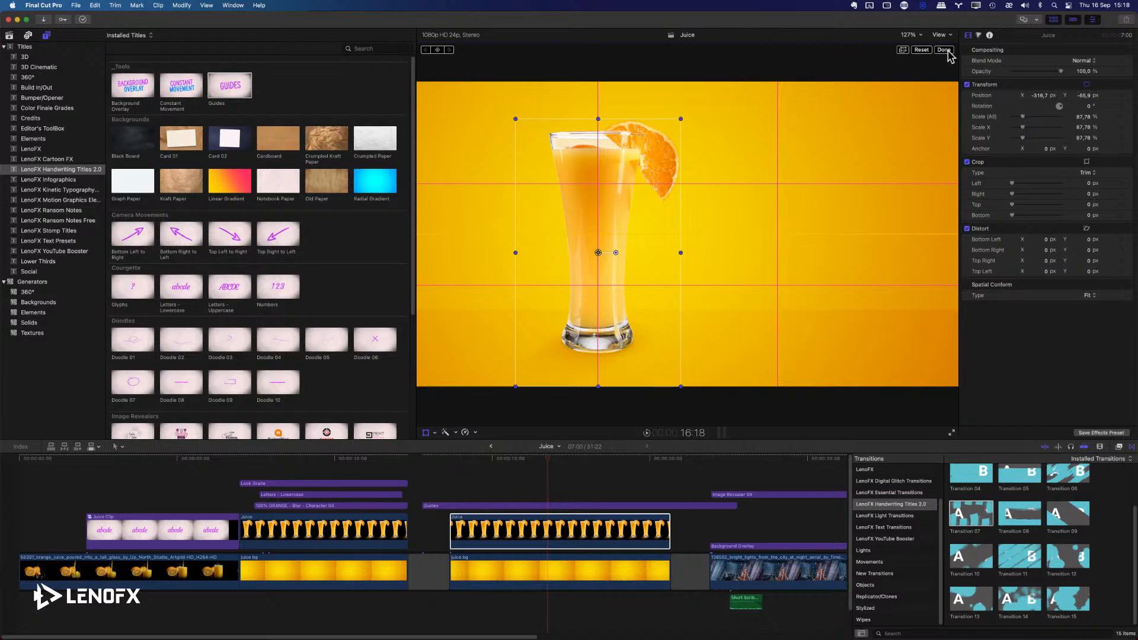
left_click(943, 50)
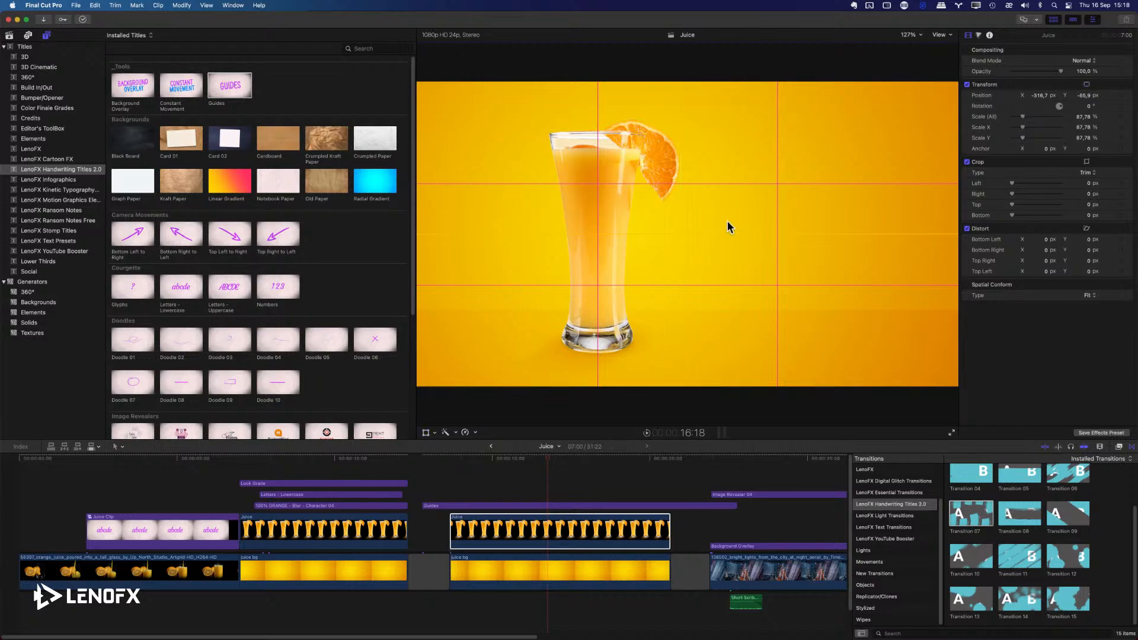
Examine the existing 100% ORANGE title's settings and scrub through the finished juice composition's animation.
left_click(275, 484)
left_click(298, 506)
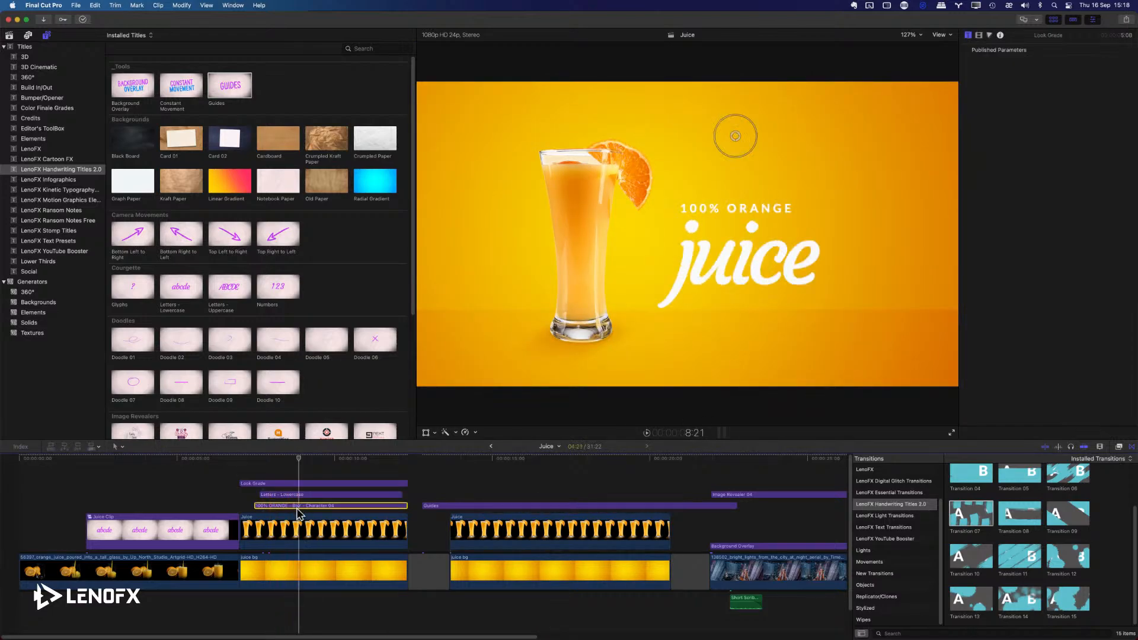
left_click(255, 459)
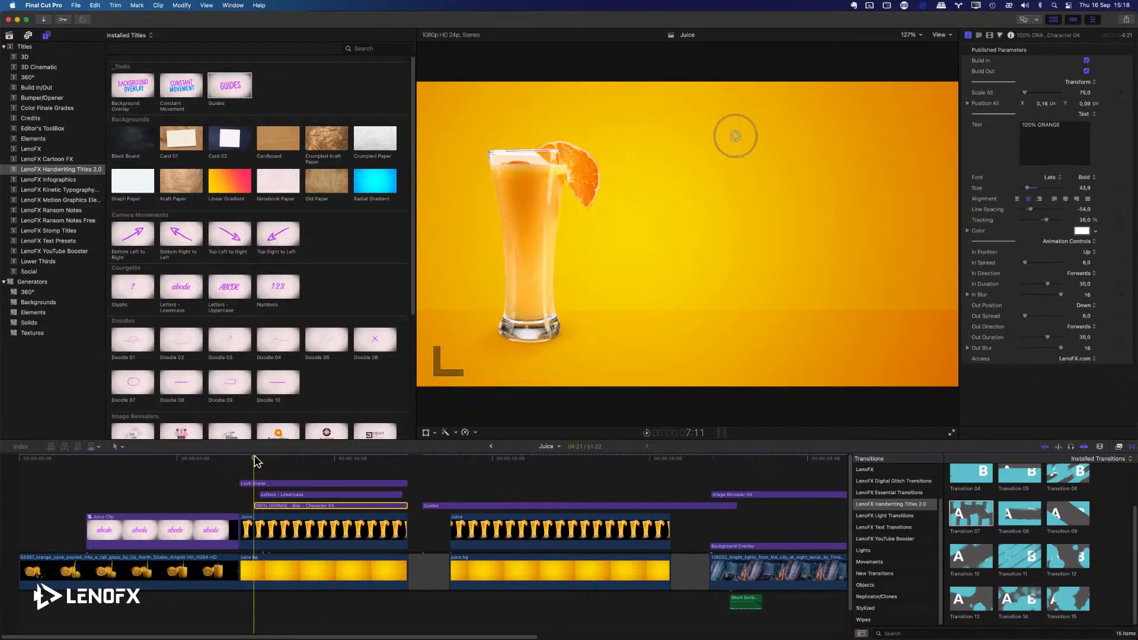
left_click_drag(258, 459, 316, 462)
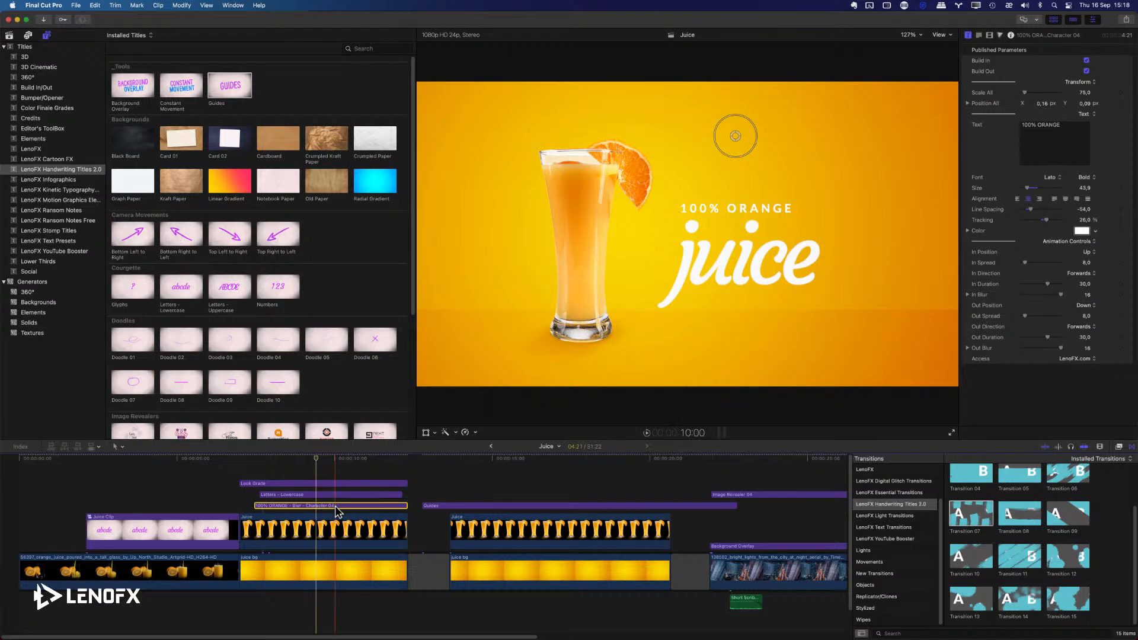
Add the Blur - Character 03 title from LenoFX Text Presets above the new Juice clip and extend it to the clip's end.
left_click(63, 240)
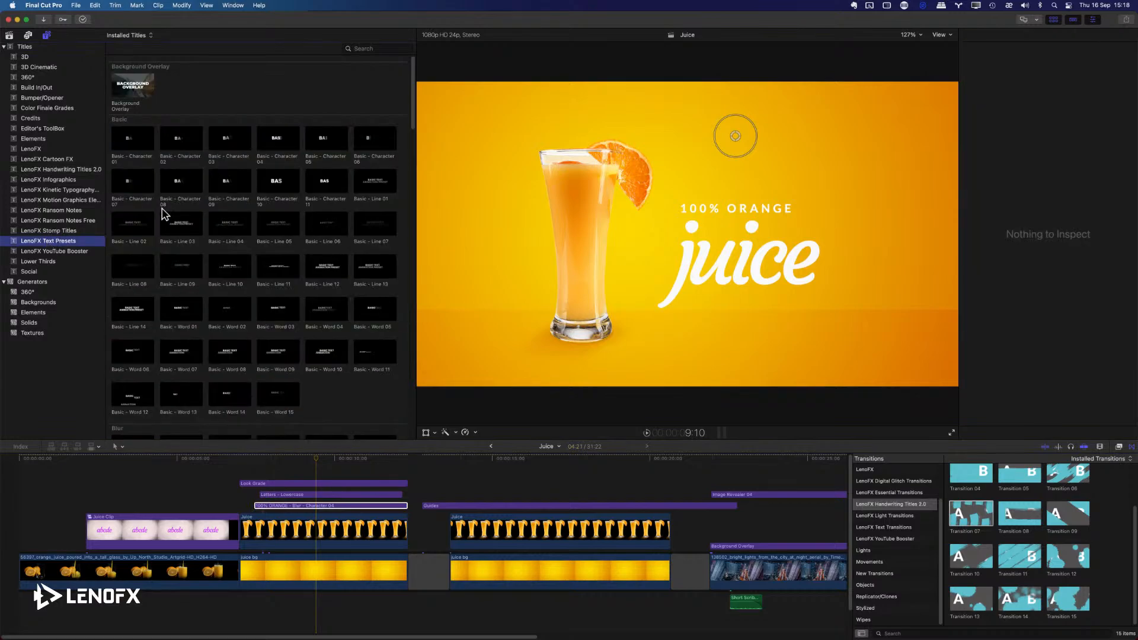
scroll(231, 241, "down", 5)
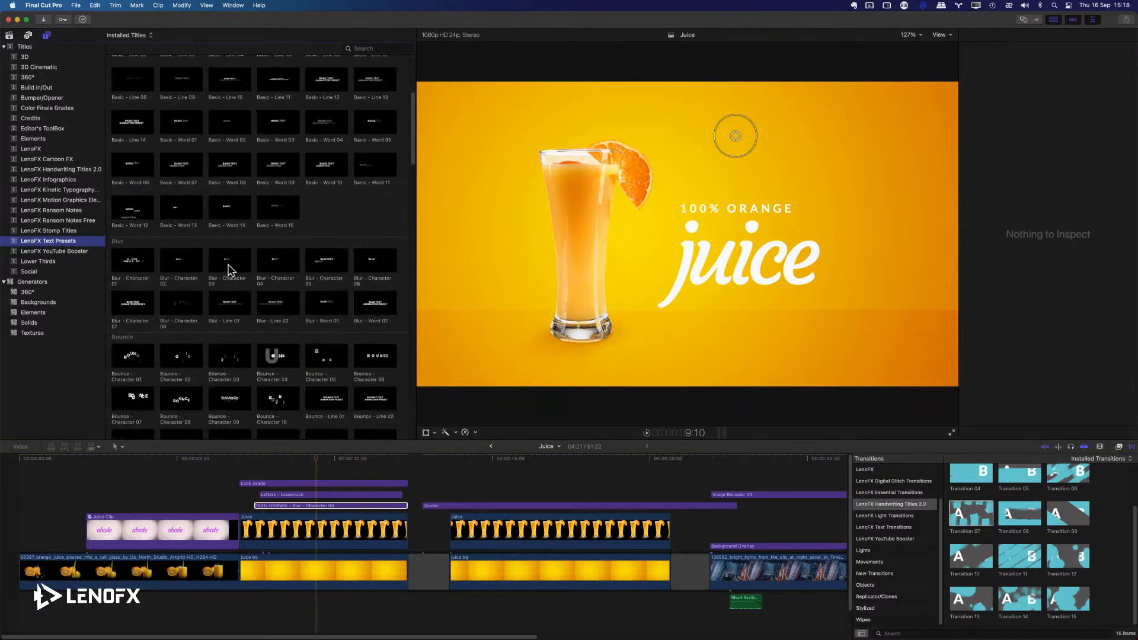
left_click(222, 262)
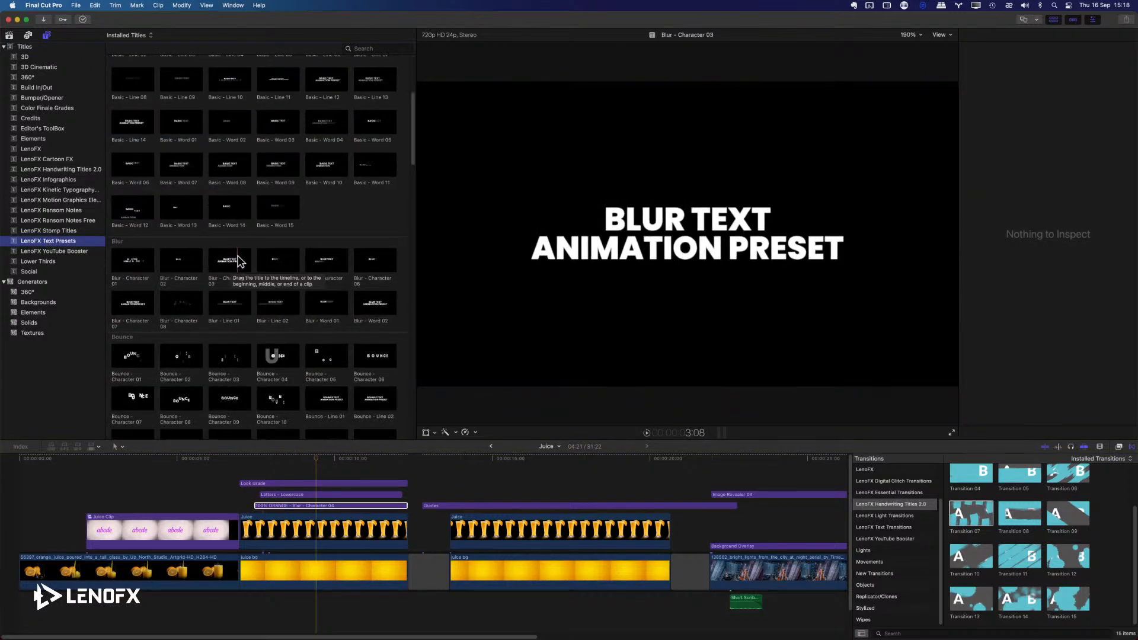
left_click_drag(240, 259, 455, 494)
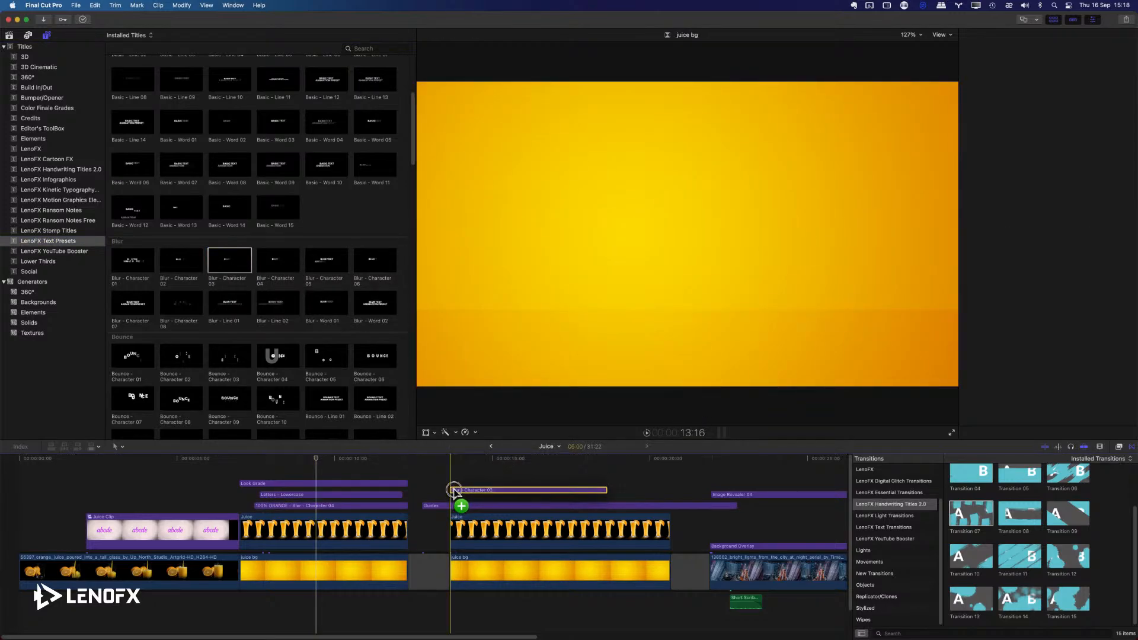
left_click(603, 495)
left_click_drag(604, 499, 668, 496)
left_click(567, 501)
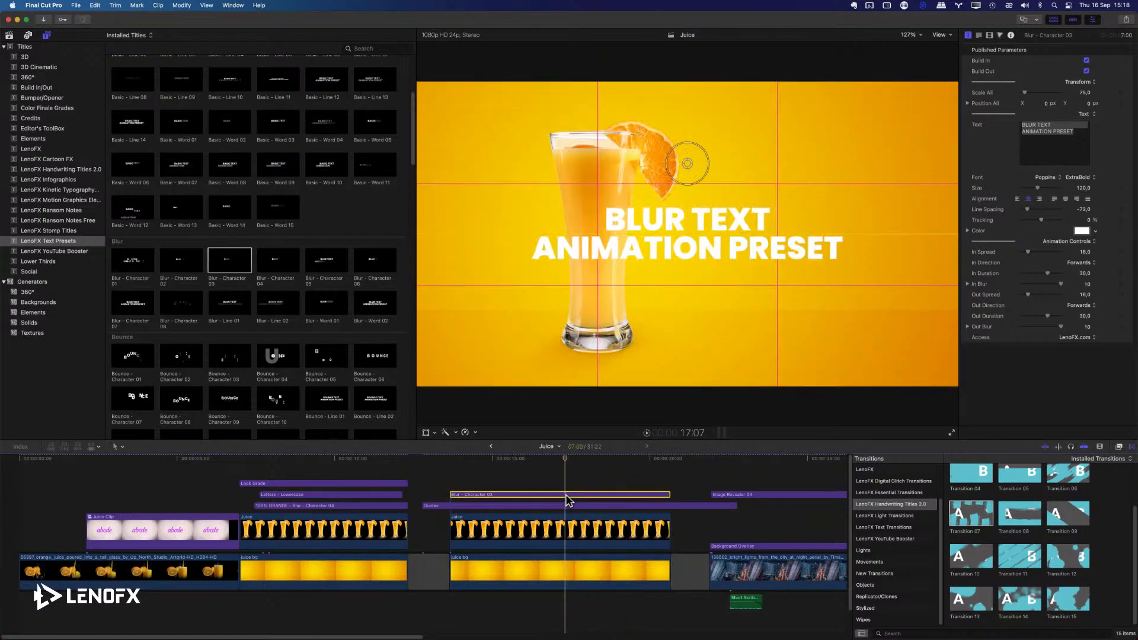
Replace the new blur title's text with 100% ORANGE.
left_click(548, 460)
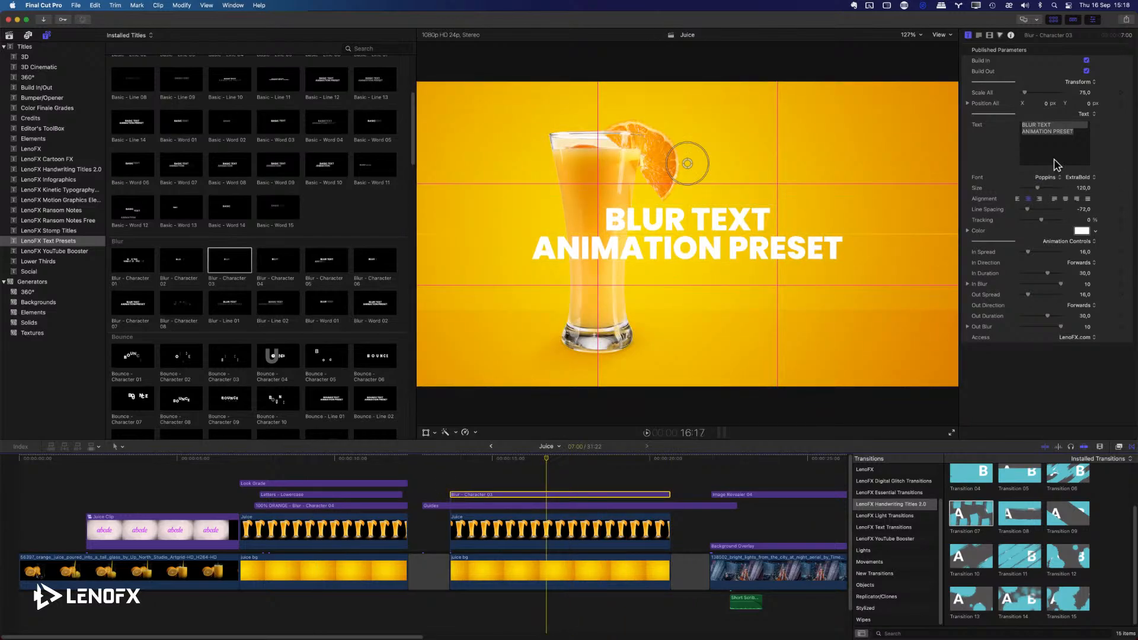
left_click(1071, 141)
key("super+a")
type("100%")
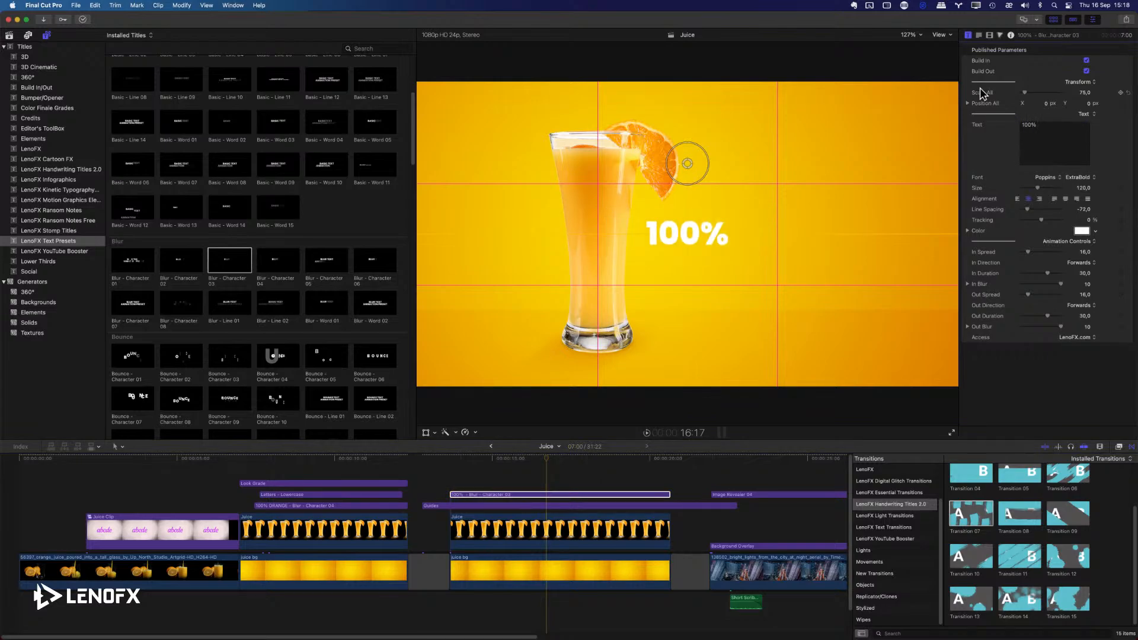
type(" ORNAGE")
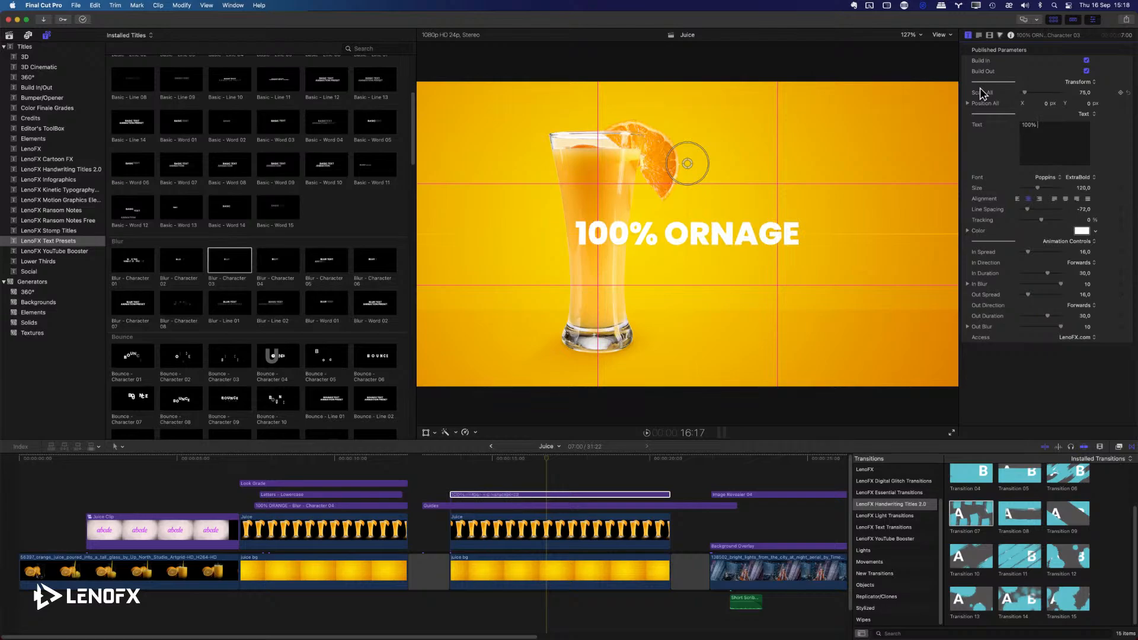
type("ORANGE")
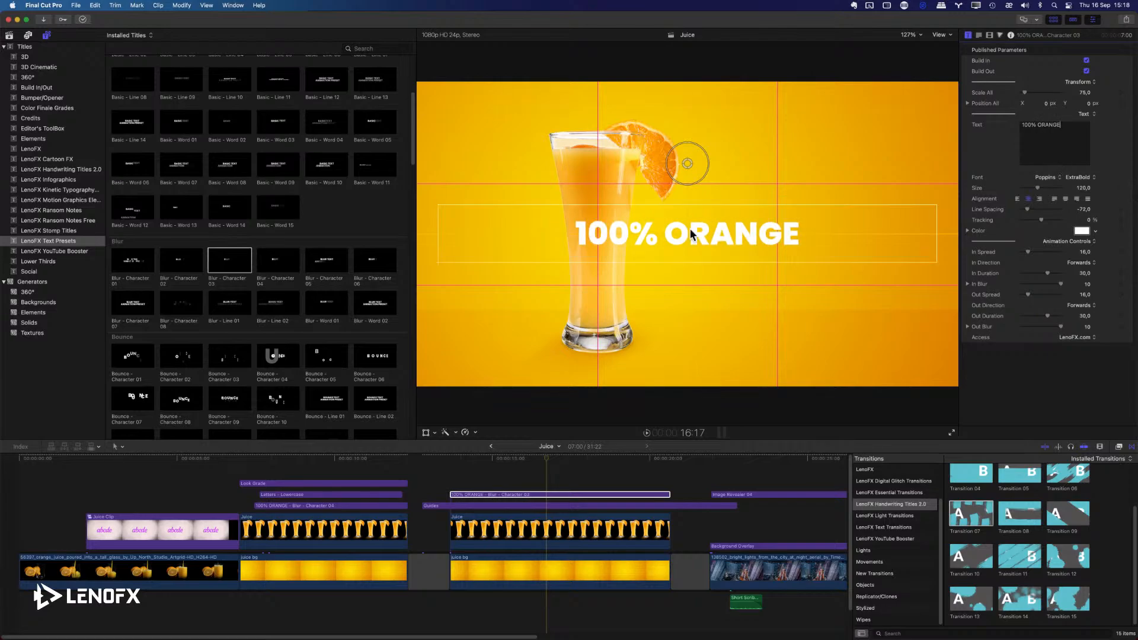
Check the font used by the 100% orange text layer in Affinity Photo and return to Final Cut Pro.
key("super+Tab")
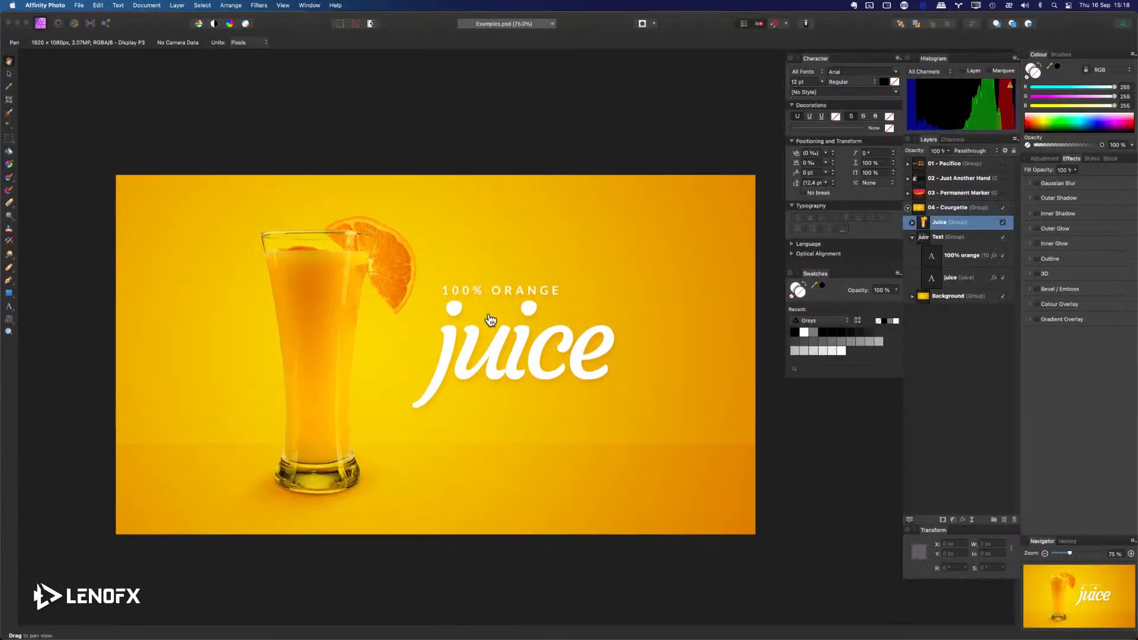
left_click(935, 253)
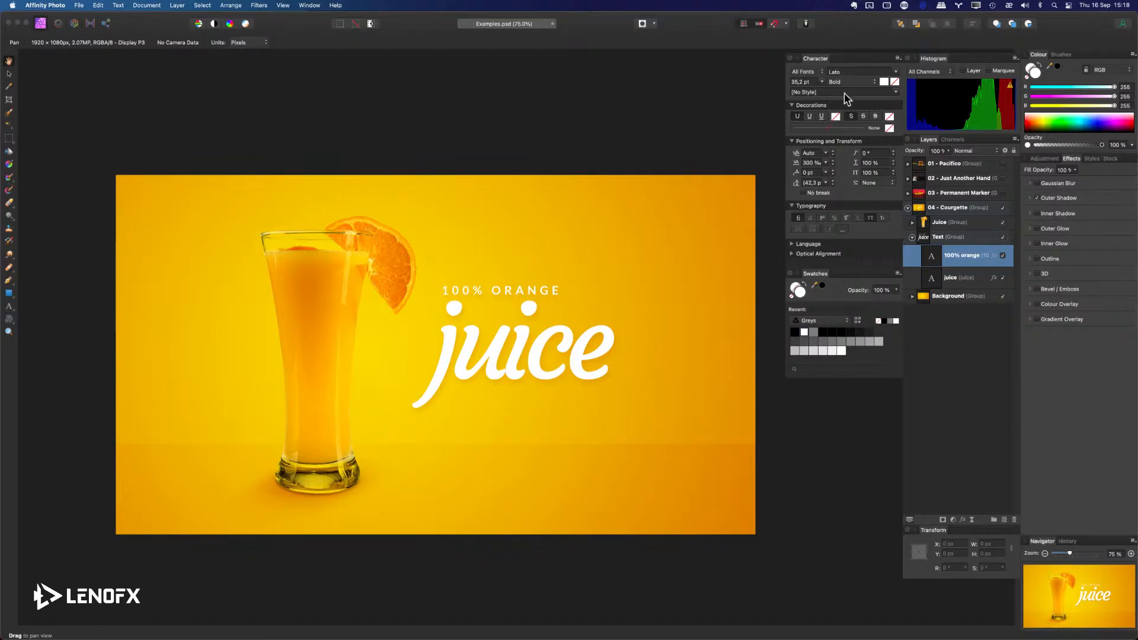
key("super+Tab")
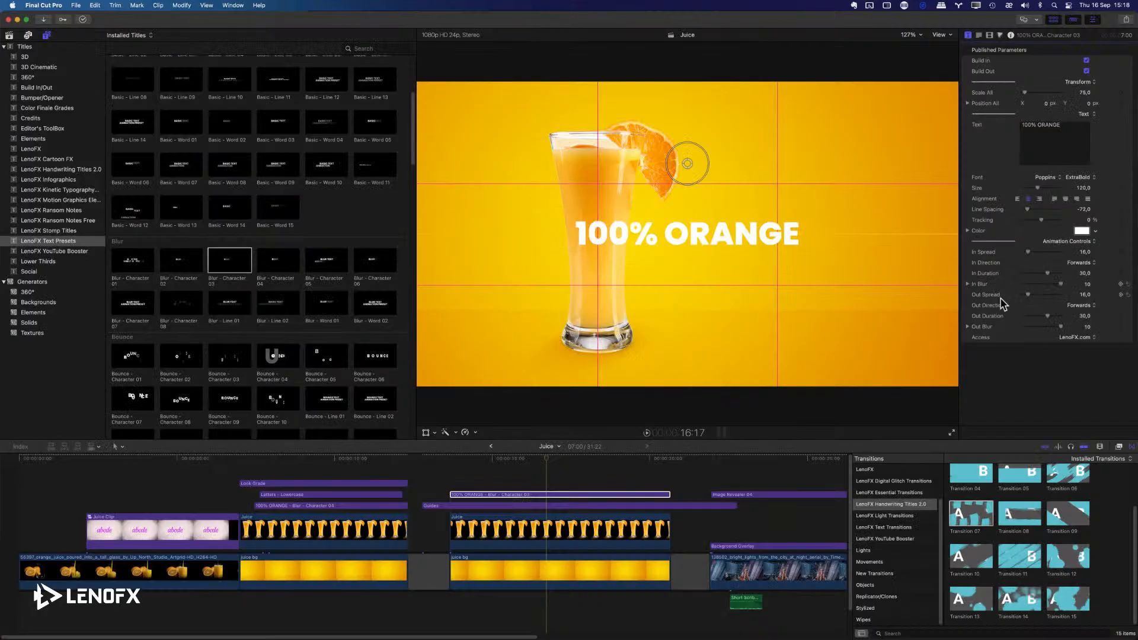
Set the new 100% ORANGE title's font to Lato with the Bold style.
left_click(1046, 178)
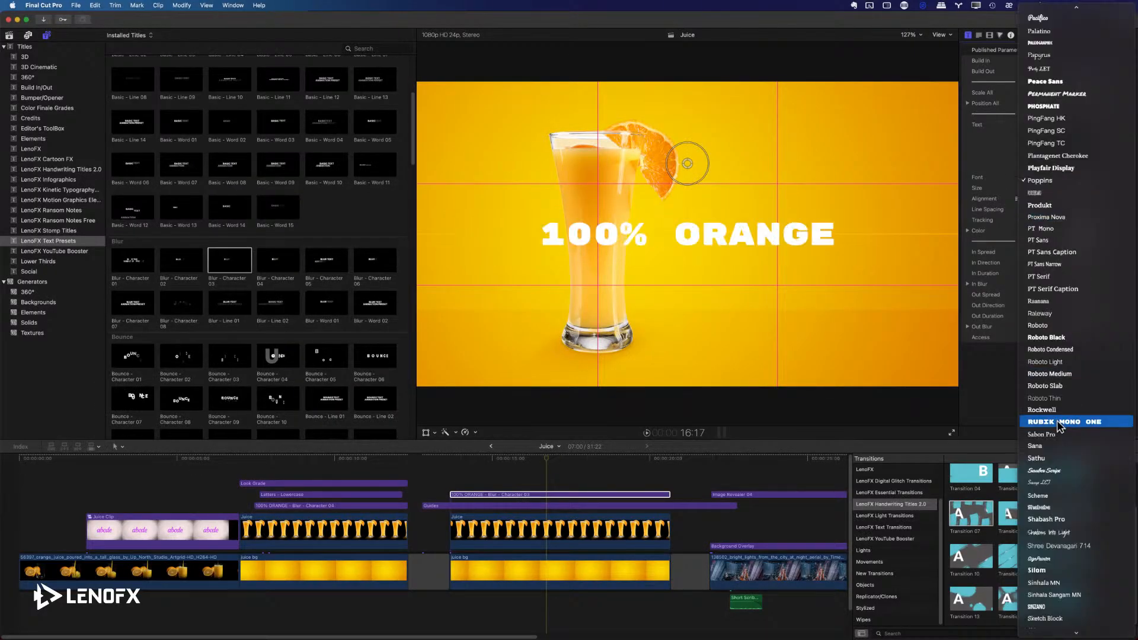
scroll(1064, 414, "down", 5)
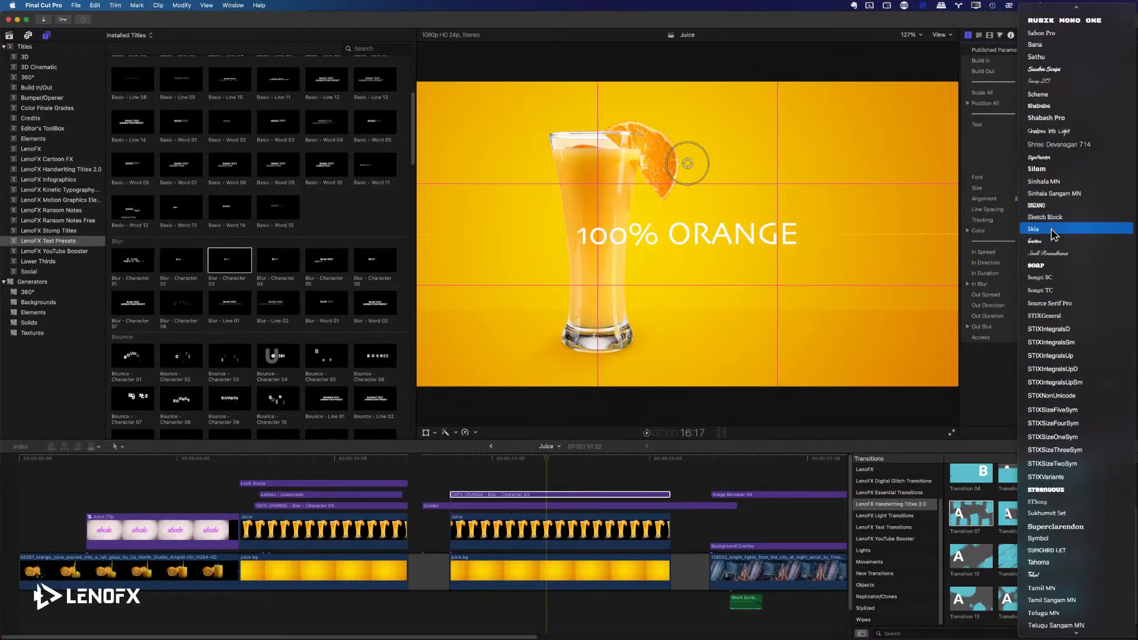
scroll(1058, 242, "down", 8)
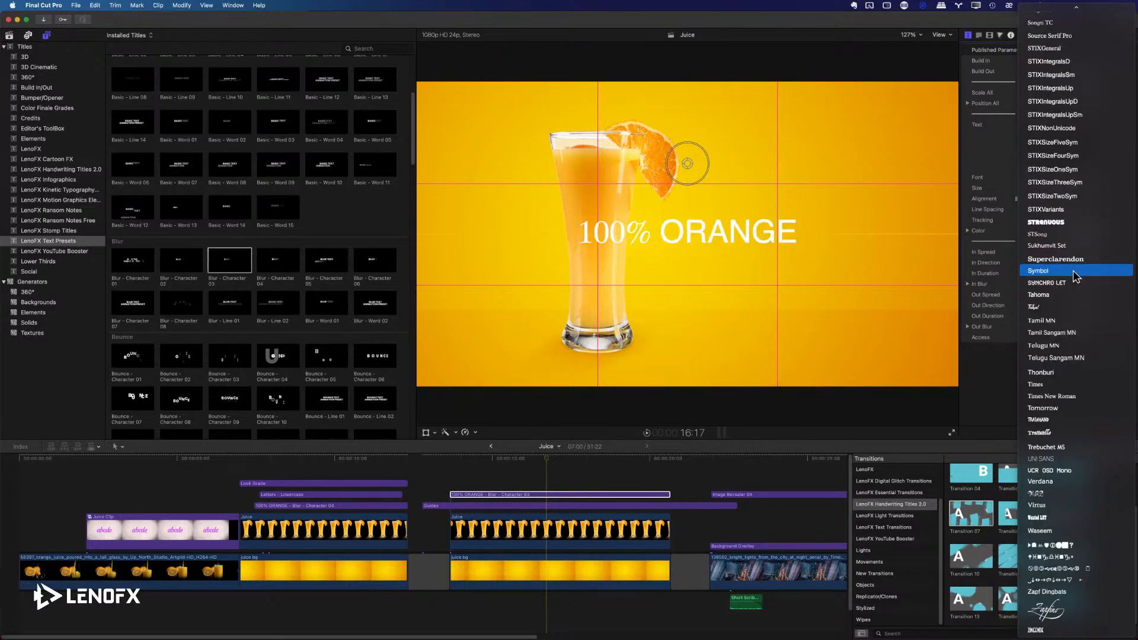
scroll(1080, 281, "up", 5)
scroll(1079, 282, "up", 10)
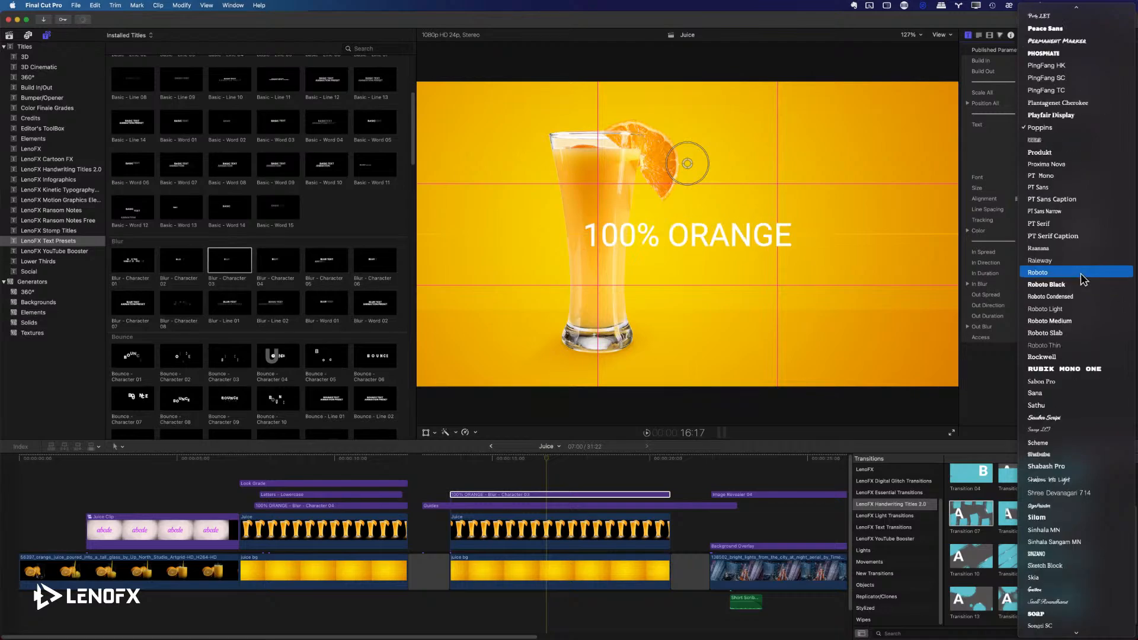
scroll(1083, 277, "up", 10)
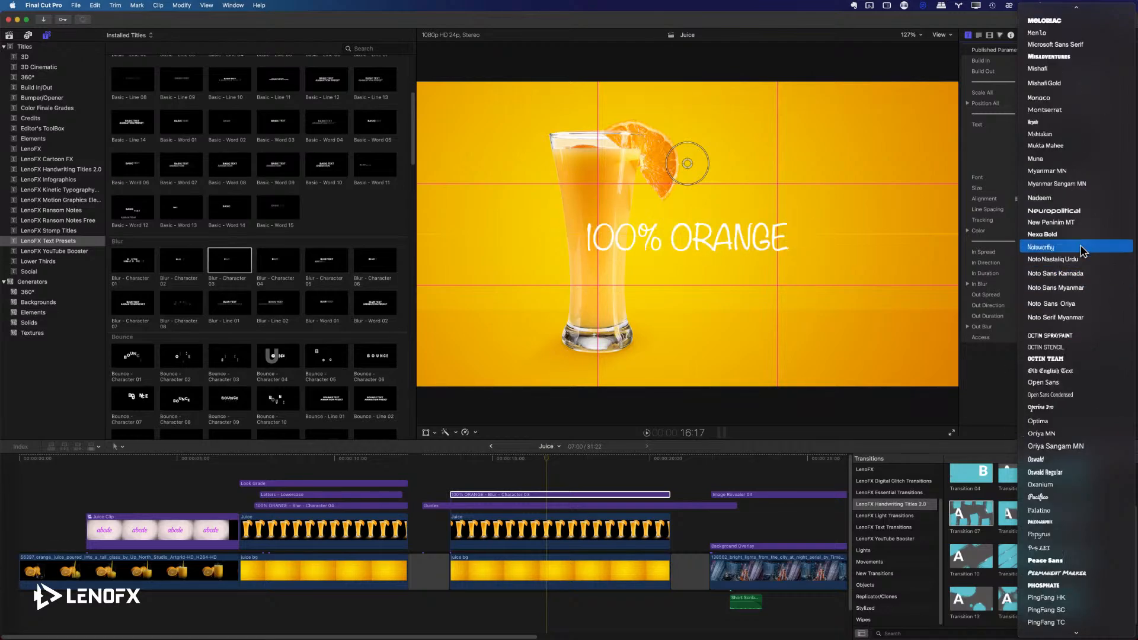
scroll(1076, 226, "up", 4)
scroll(1074, 208, "up", 4)
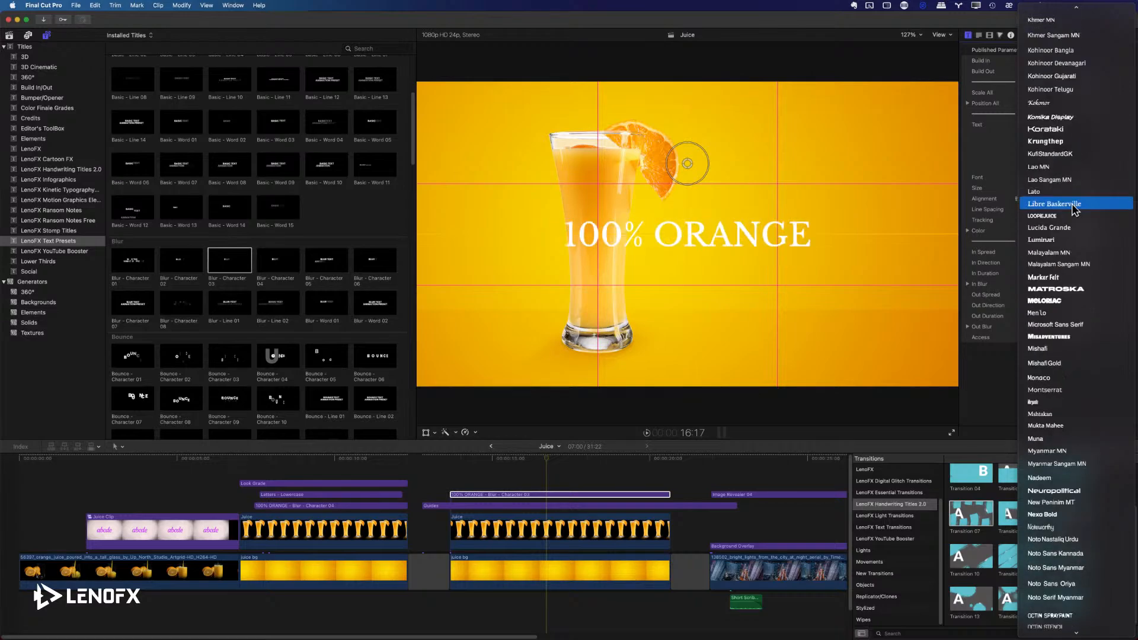
left_click(1059, 194)
left_click(1075, 179)
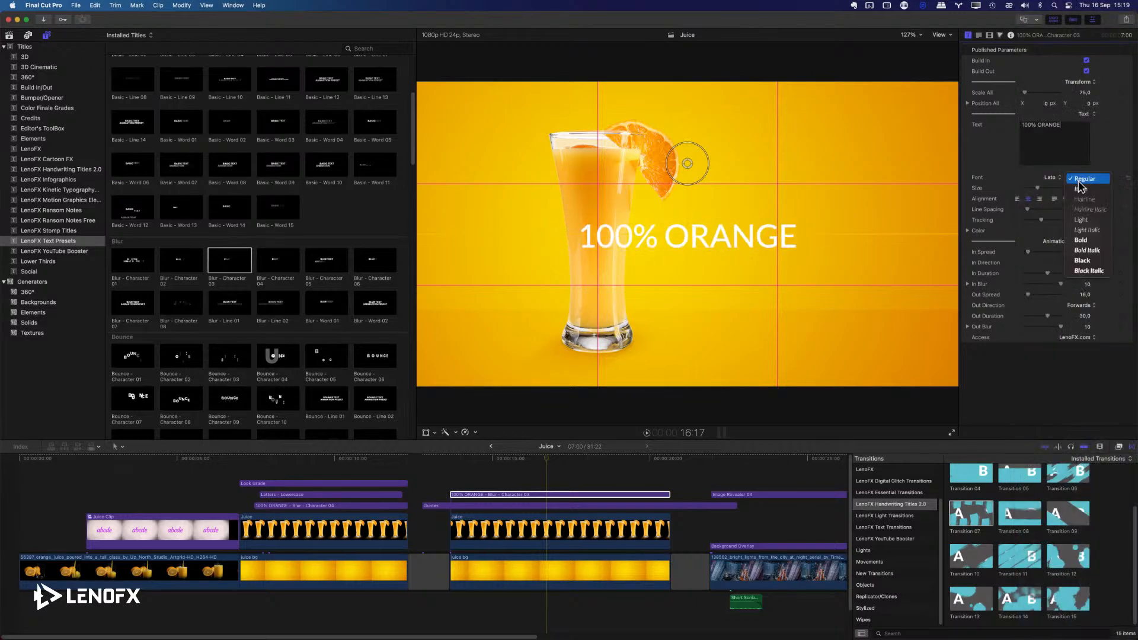
left_click(1083, 230)
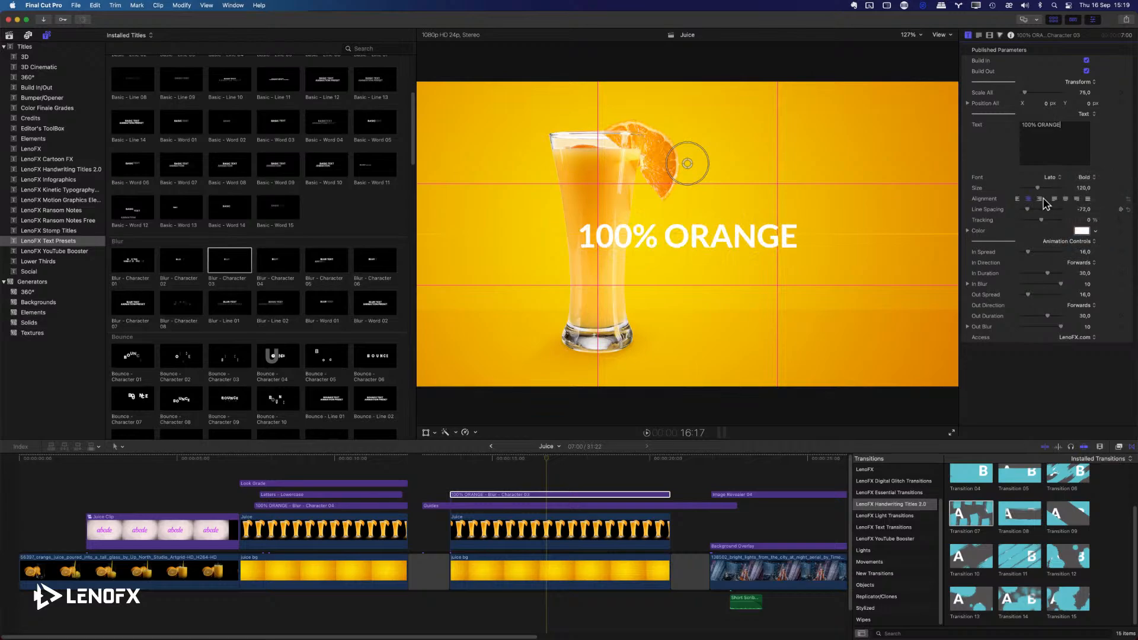
Reduce the 100% ORANGE title's size to 45.8, widen its tracking to 37%, and move it to the right of the orange slice.
left_click_drag(1079, 188, 1080, 205)
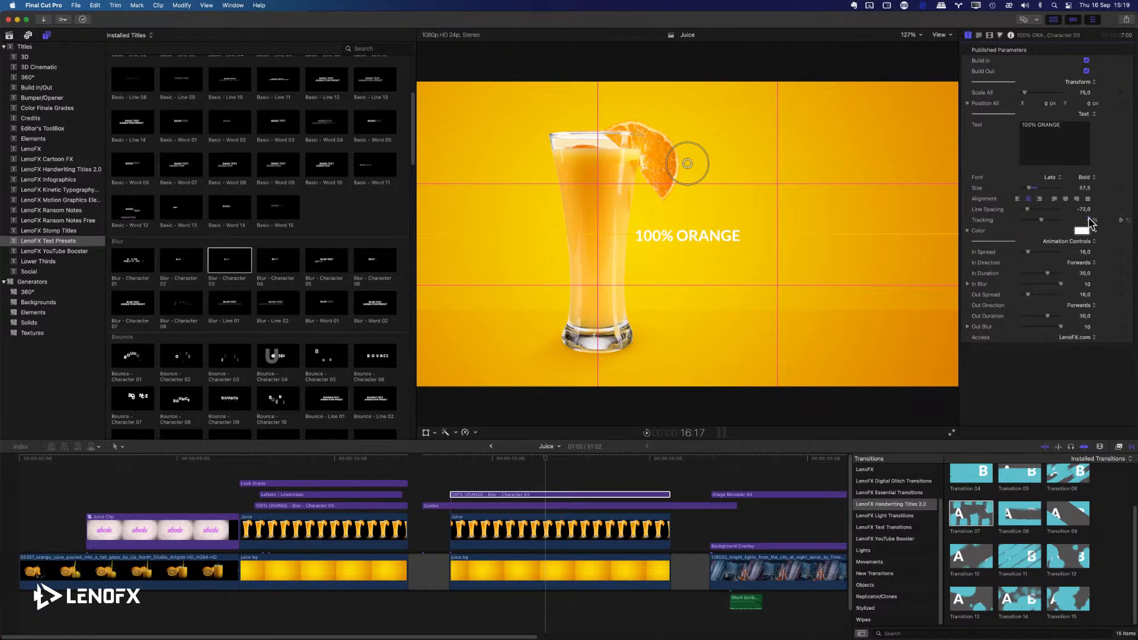
left_click_drag(1087, 220, 1082, 188)
left_click_drag(690, 166, 765, 118)
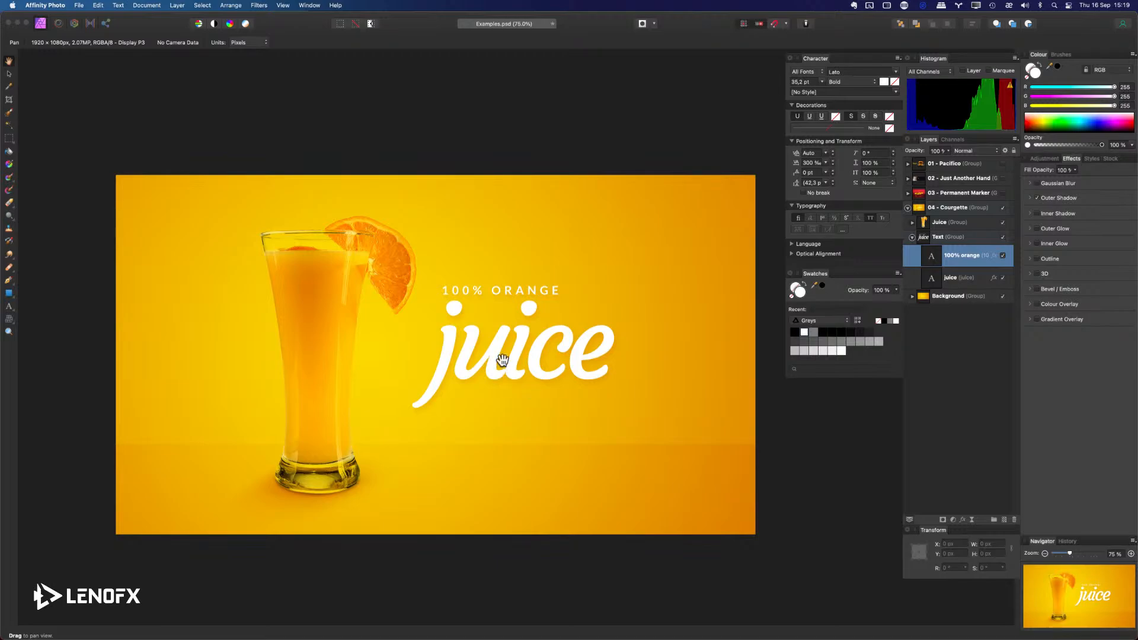
Check the font used by the juice text layer in Affinity Photo and return to Final Cut Pro.
left_click(961, 279)
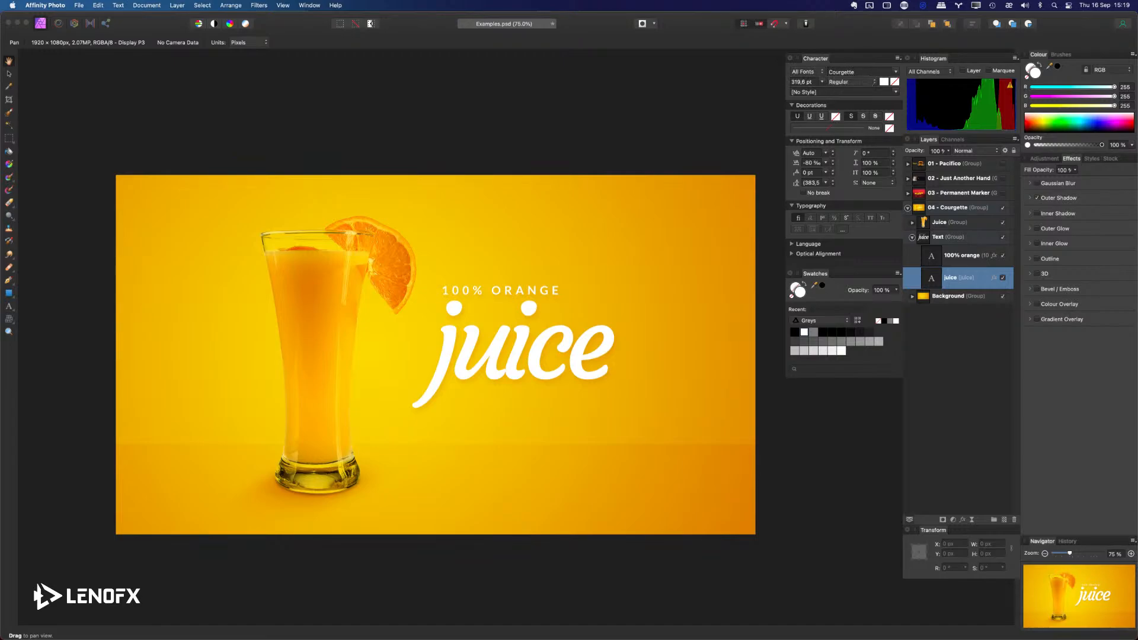
key("super+Tab")
key("super+Tab")
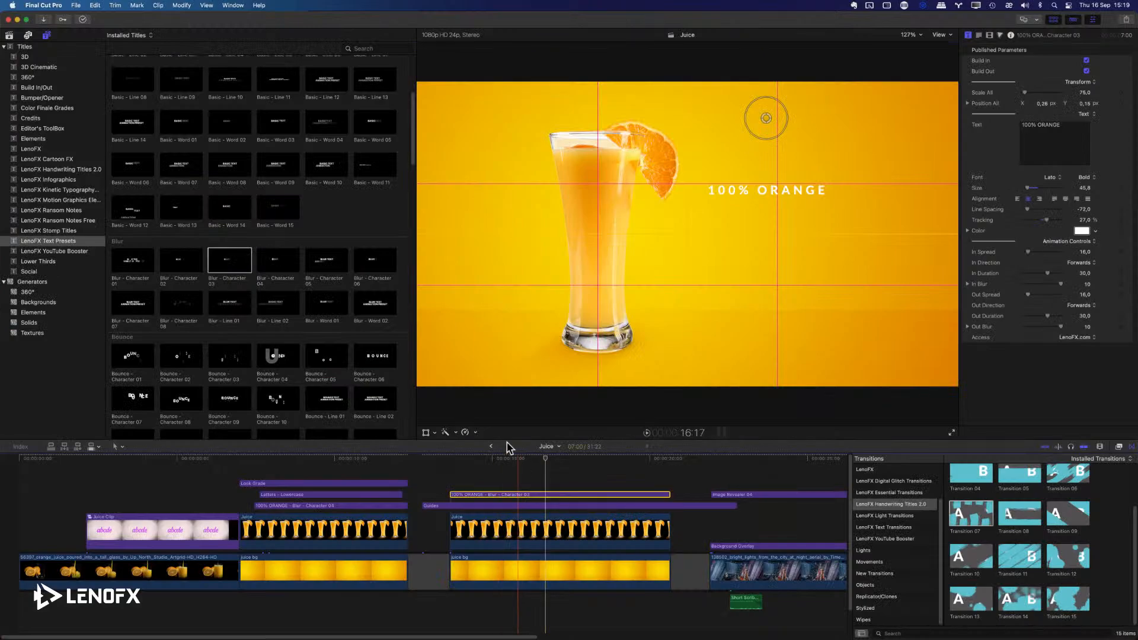
Add the Courgette Letters - Lowercase title from LenoFX Handwriting Titles 2.0 above the new 100% ORANGE title and extend it to the clip's end.
left_click(41, 170)
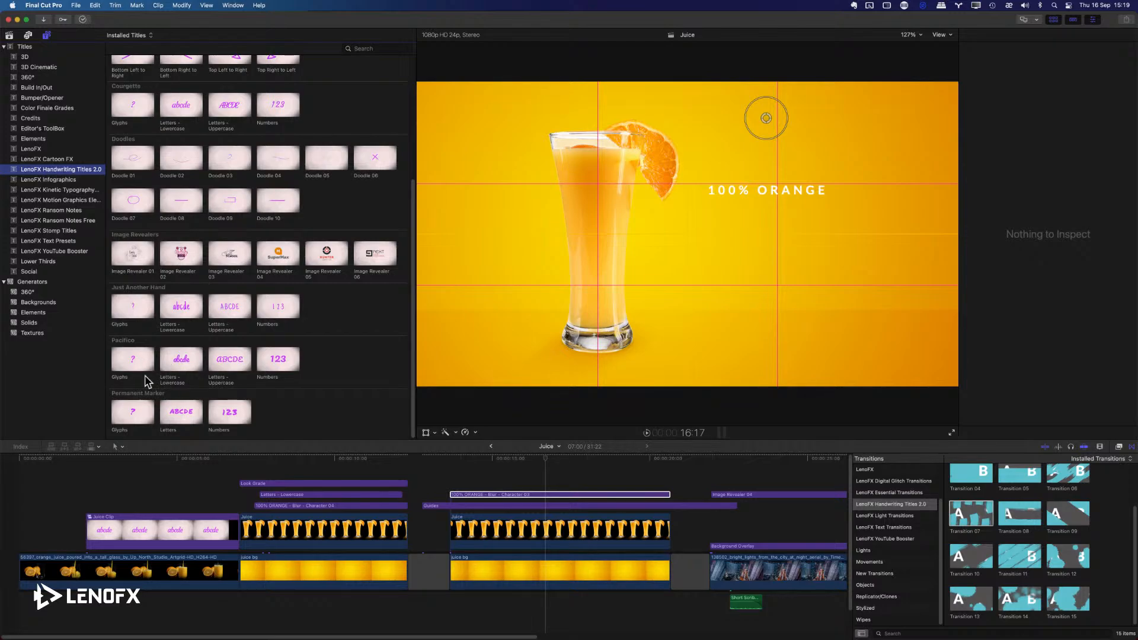
scroll(148, 249, "up", 3)
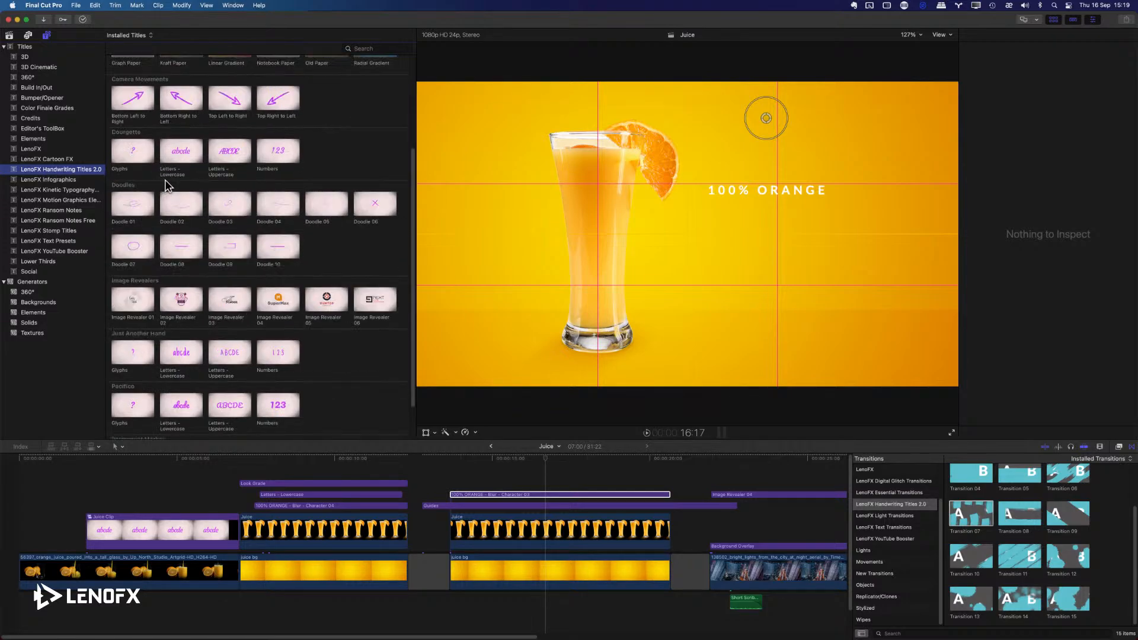
left_click_drag(183, 153, 450, 474)
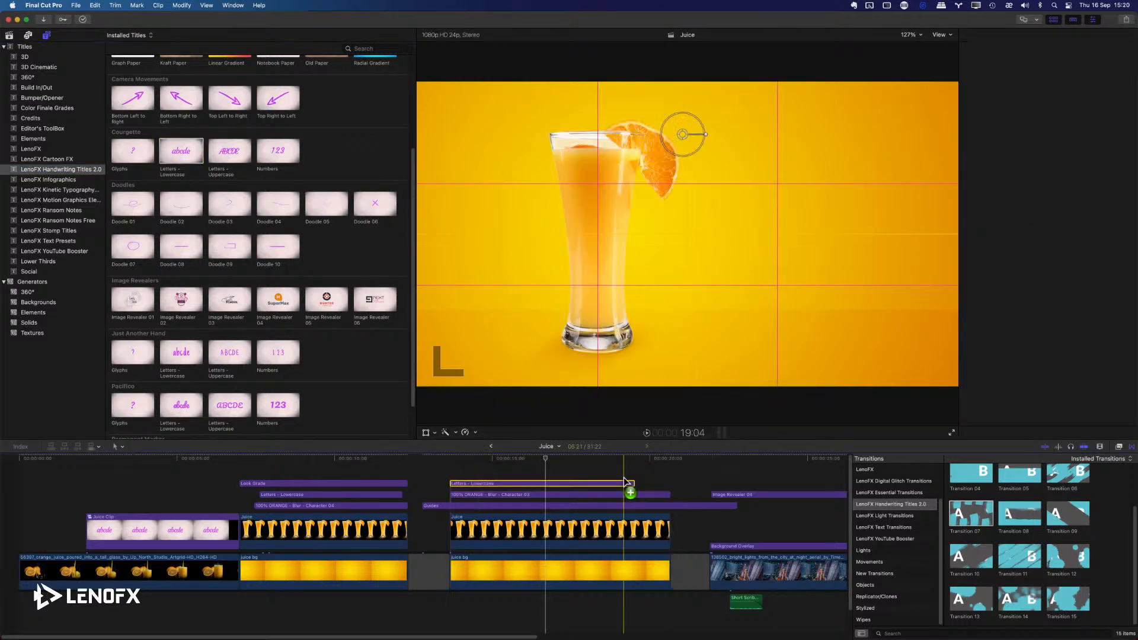
left_click_drag(630, 482, 669, 481)
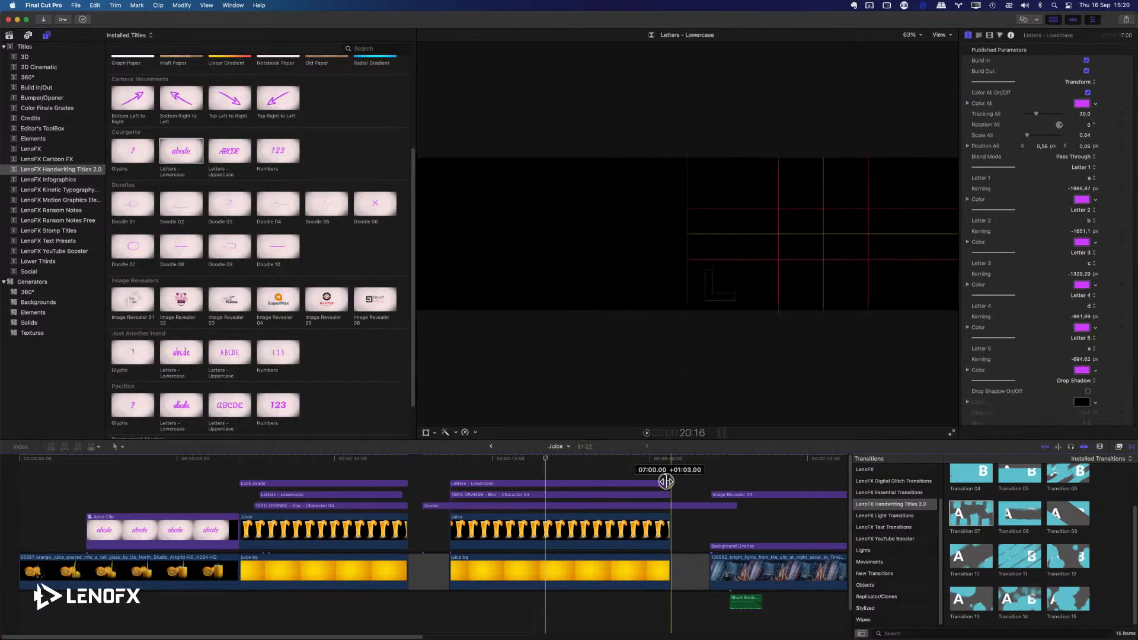
Move the new abcde title below the 100% ORANGE text, to position 0.48, -0.06.
left_click(554, 460)
left_click_drag(554, 460, 555, 459)
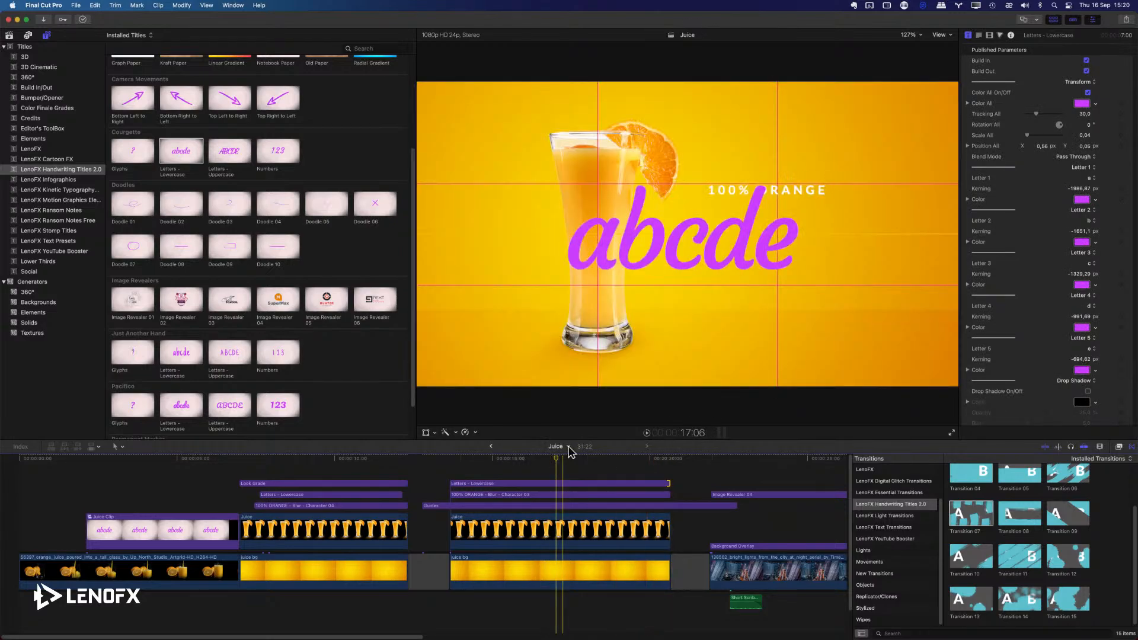
left_click(541, 489)
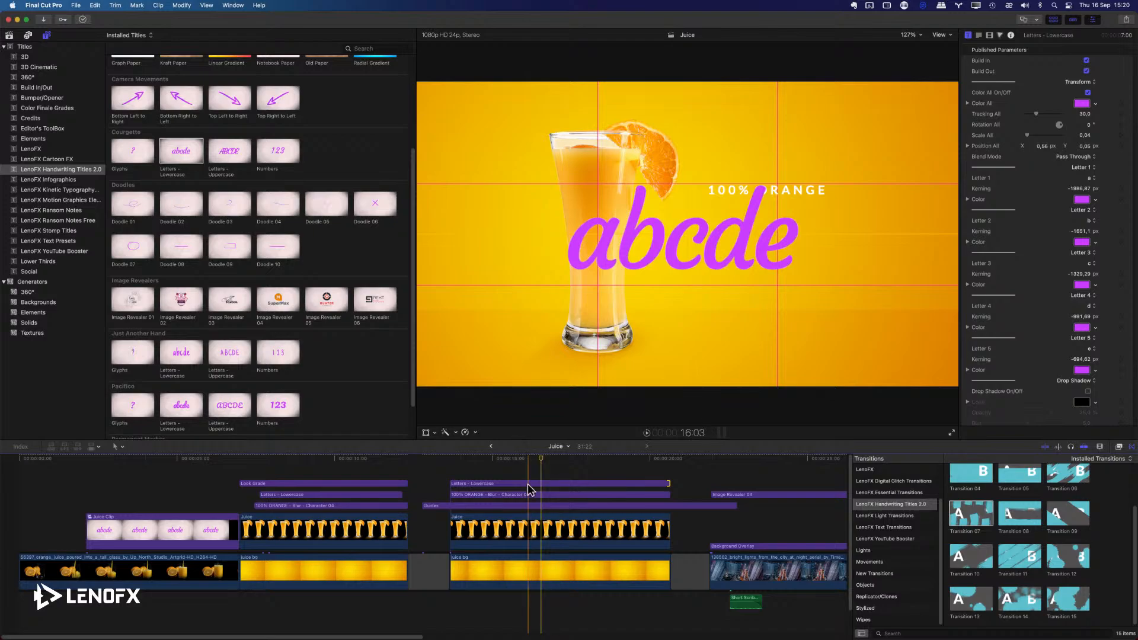
left_click(531, 483)
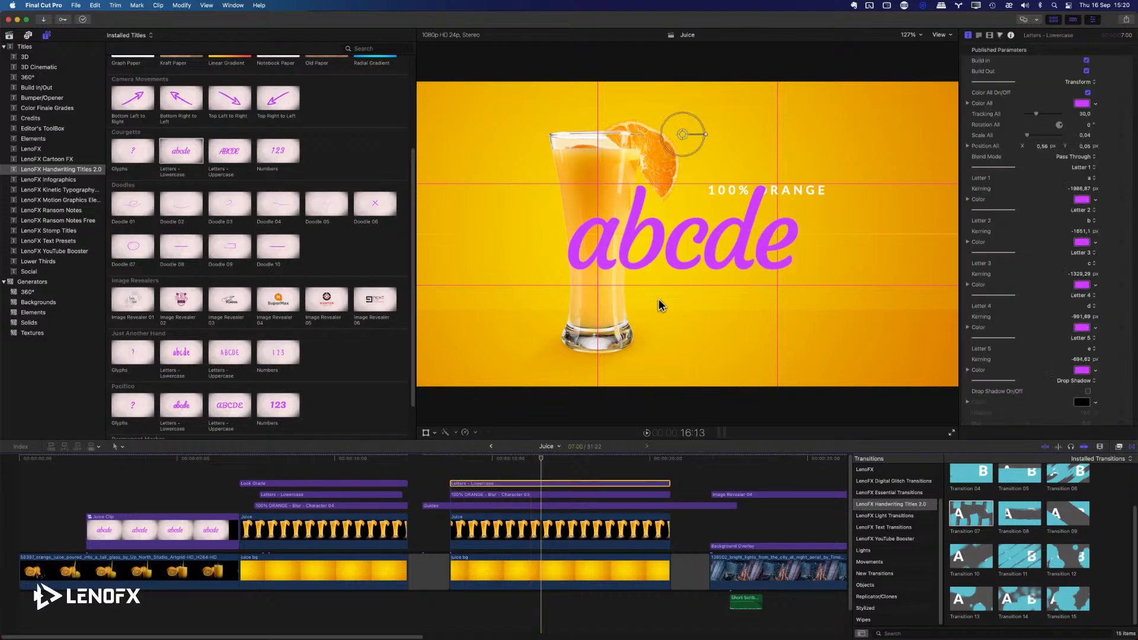
left_click_drag(683, 137, 656, 170)
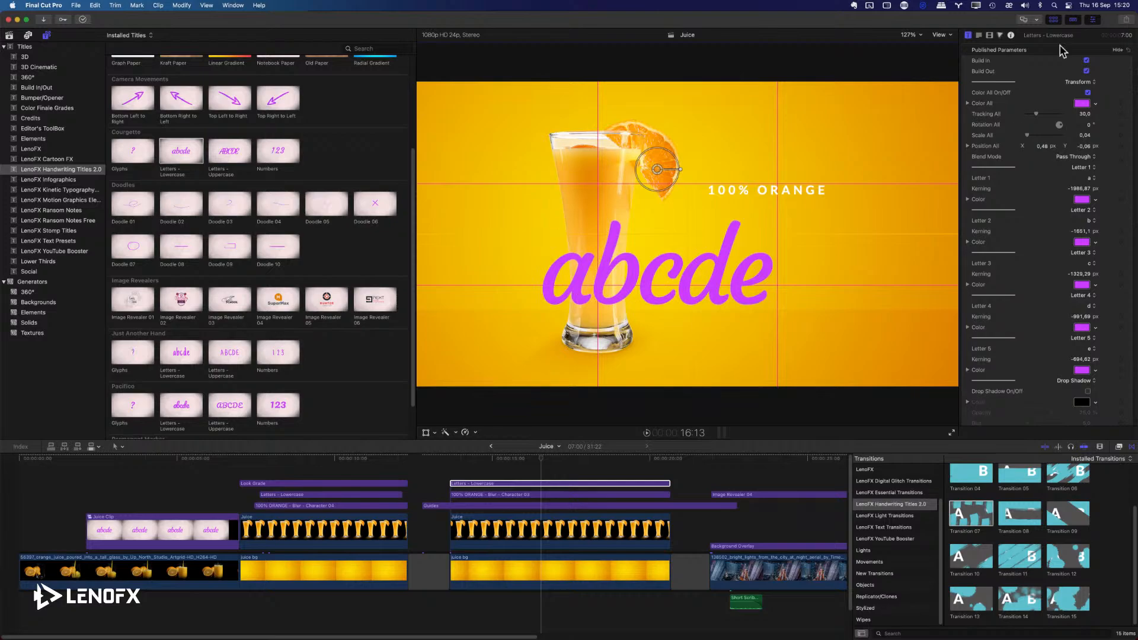
Switch the abcde title's Build In and Build Out off and on again.
left_click(1092, 23)
left_click(1092, 22)
left_click(1086, 60)
left_click(1086, 71)
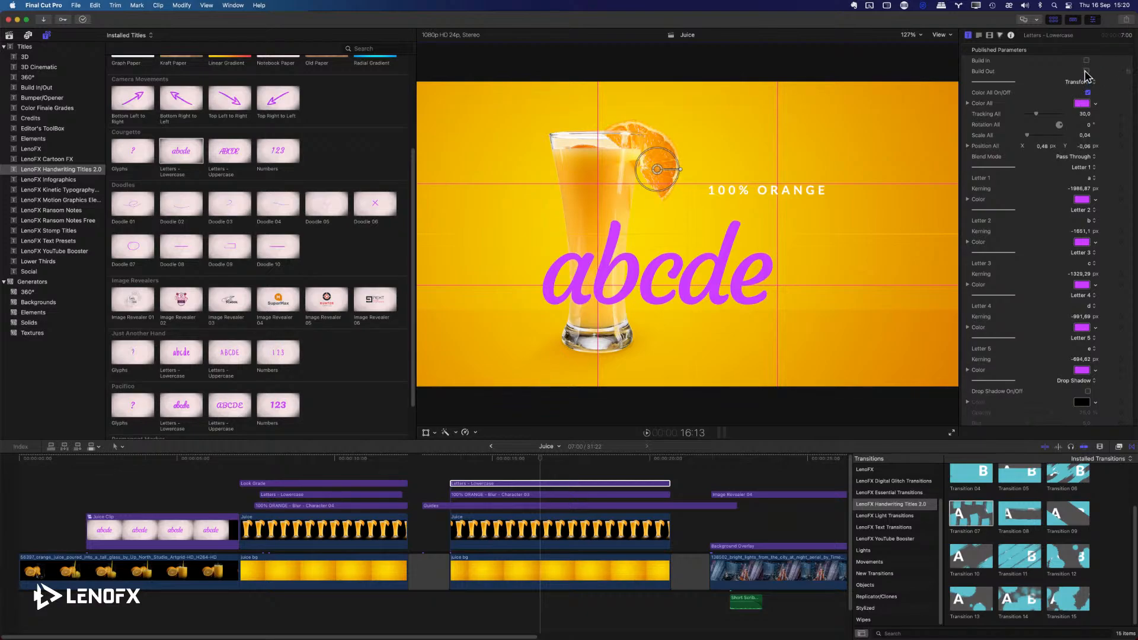
left_click(1086, 62)
Set the abcde title's Color All to white and tighten Tracking All to 23.63.
left_click(1089, 113)
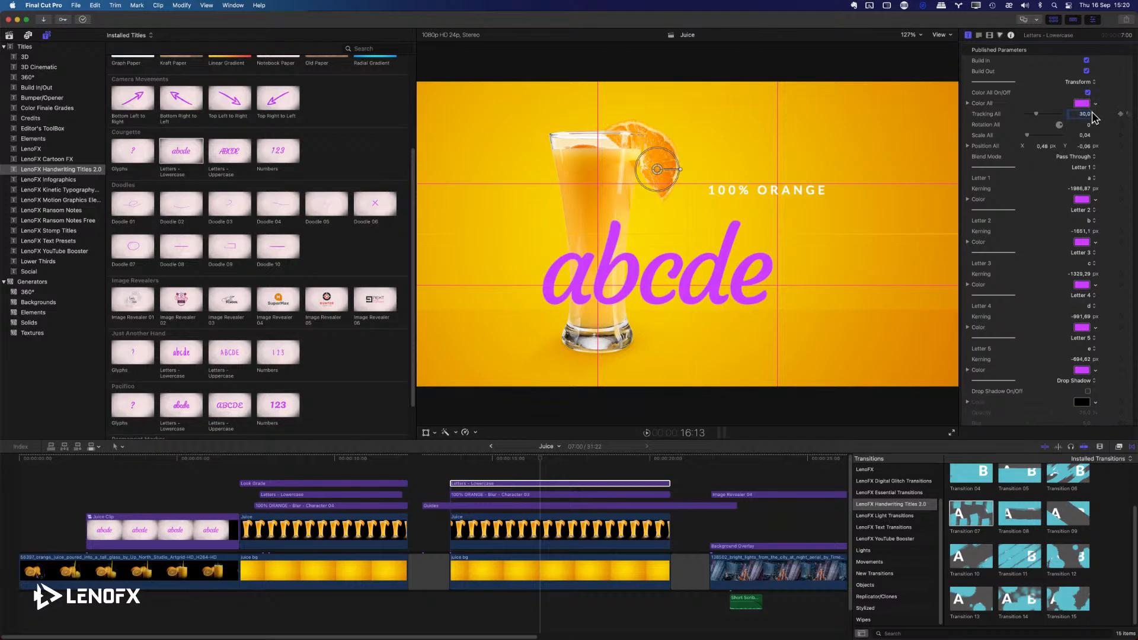
left_click(1095, 103)
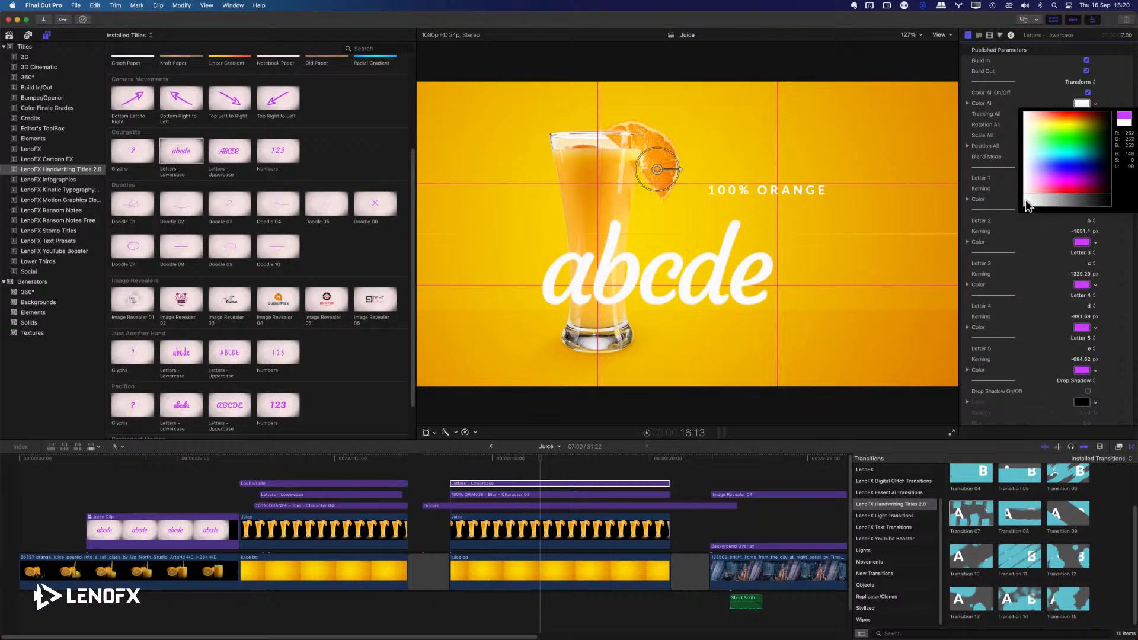
left_click(1027, 204)
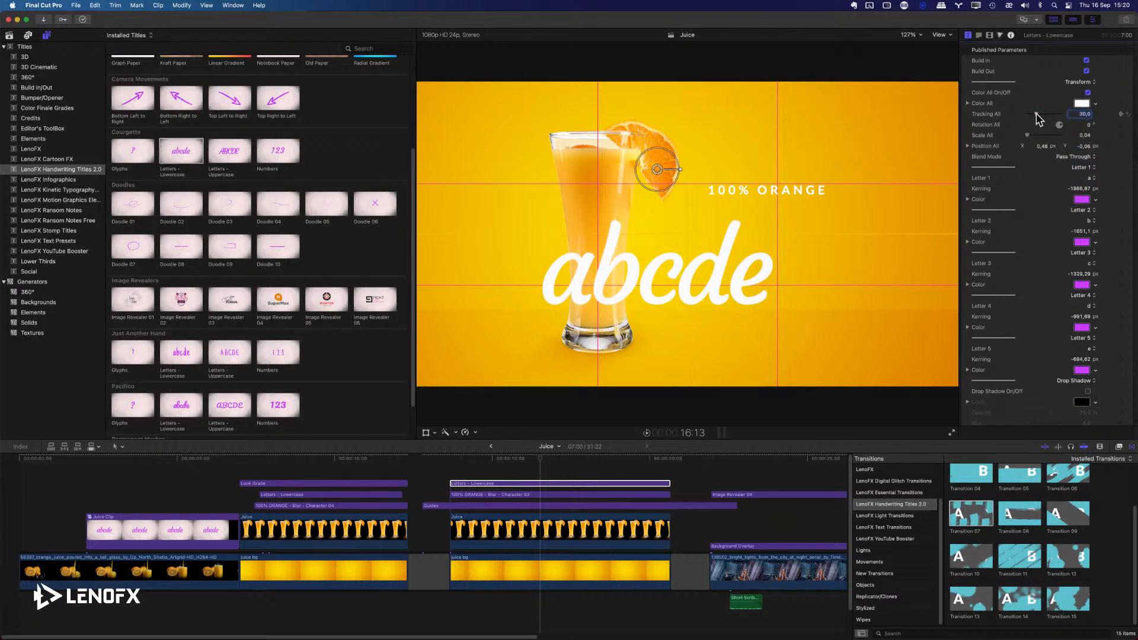
left_click_drag(1039, 118, 1090, 136)
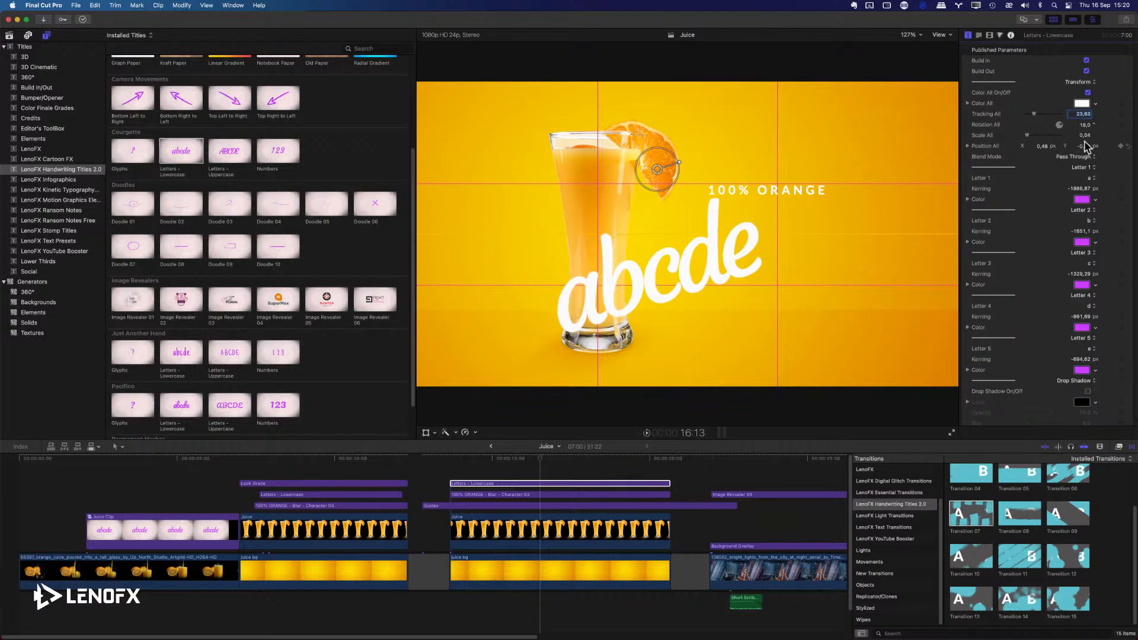
Undo the abcde title's rotation, then try out Scale All and Position All and undo those changes.
key("super+z")
left_click(1084, 135)
left_click_drag(1085, 137, 1039, 146)
key("super+z")
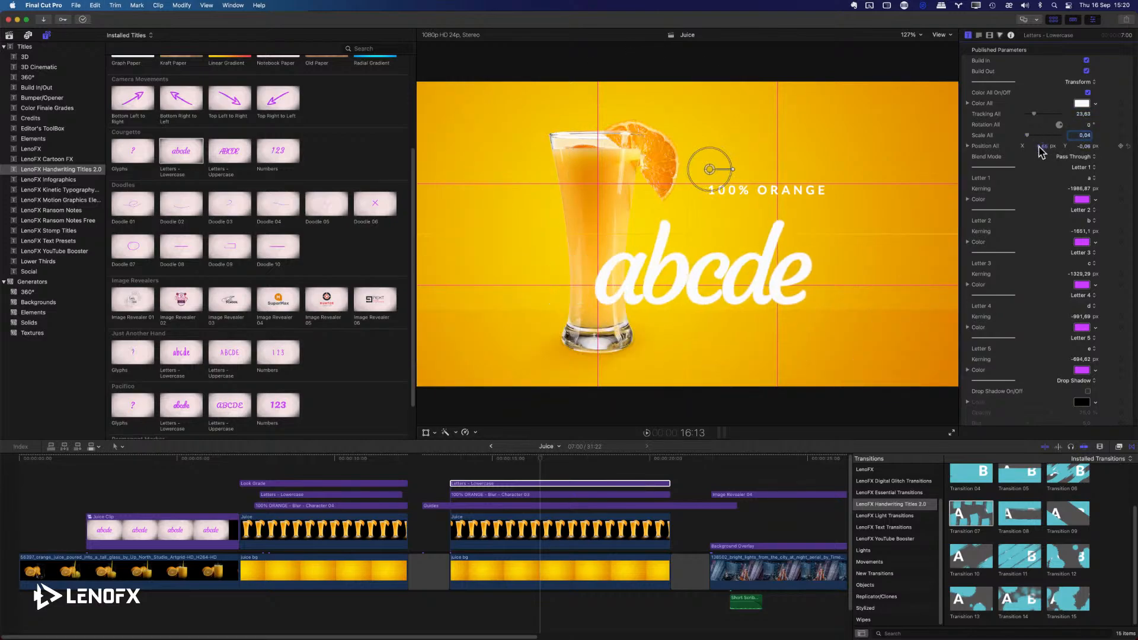
key("super+z")
Try the Overlay and Normal blend modes on the abcde title and restore Pass Through.
left_click(1076, 157)
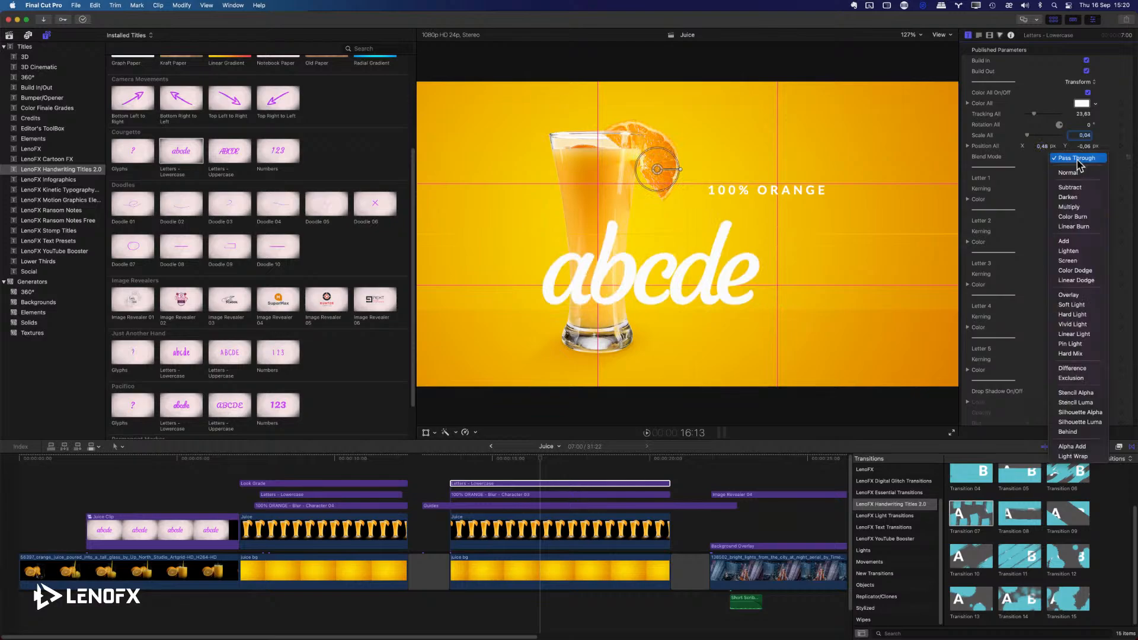
left_click(1069, 295)
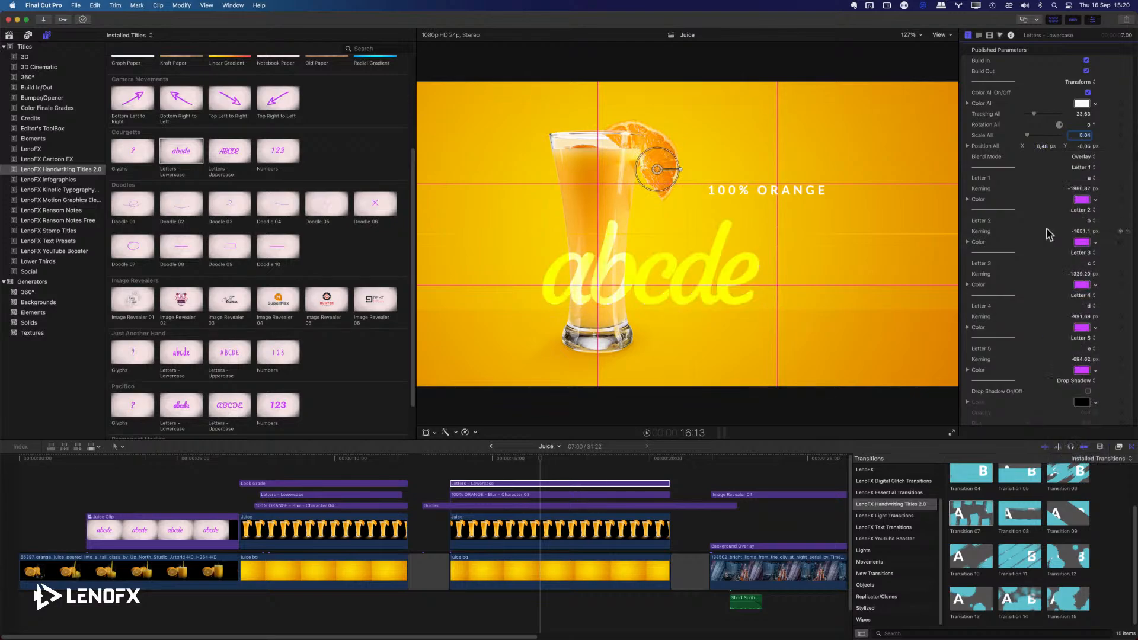
left_click(1082, 157)
left_click(1083, 37)
left_click(1086, 157)
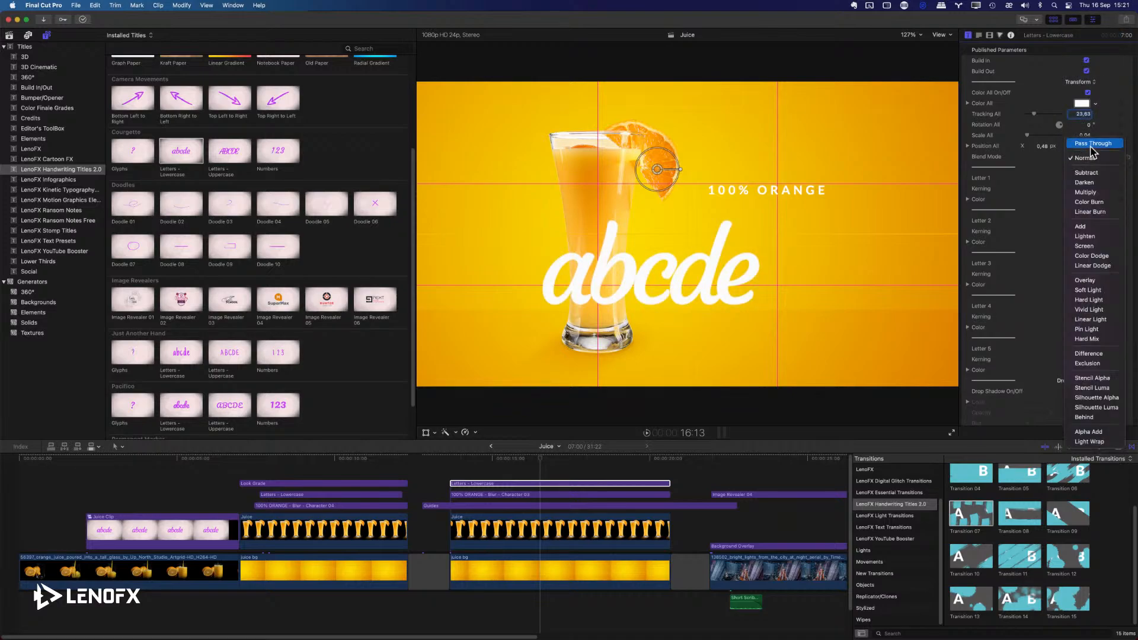
left_click(1090, 145)
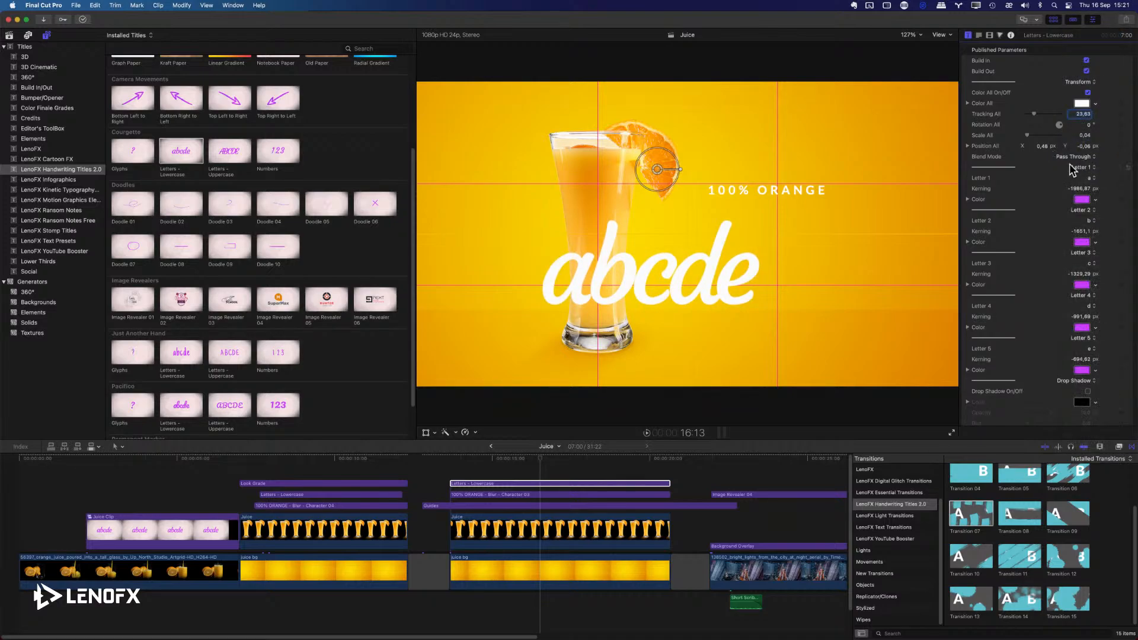
Turn off Color All for the abcde title and color letter a green.
scroll(1046, 181, "down", 2)
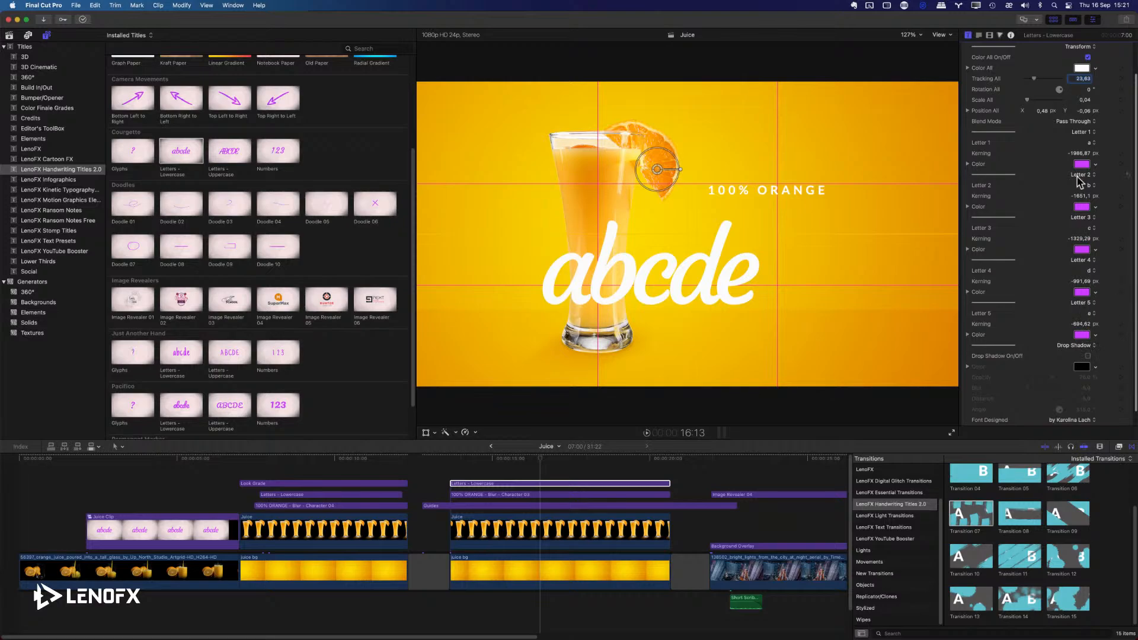
left_click(556, 484)
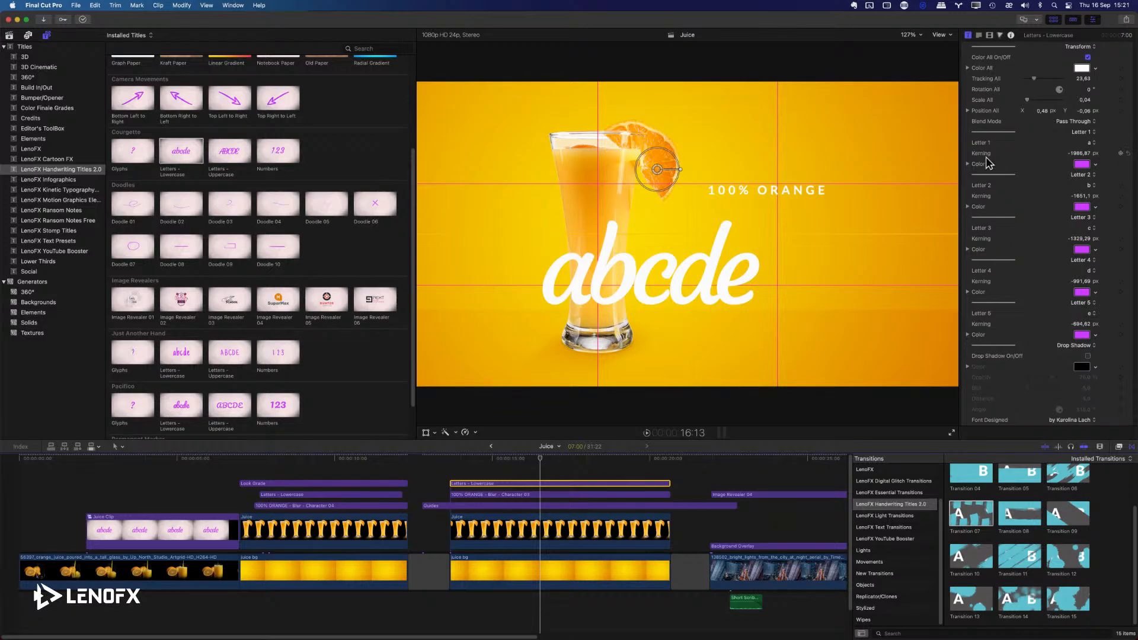
left_click(1088, 57)
left_click(1096, 164)
left_click(1077, 191)
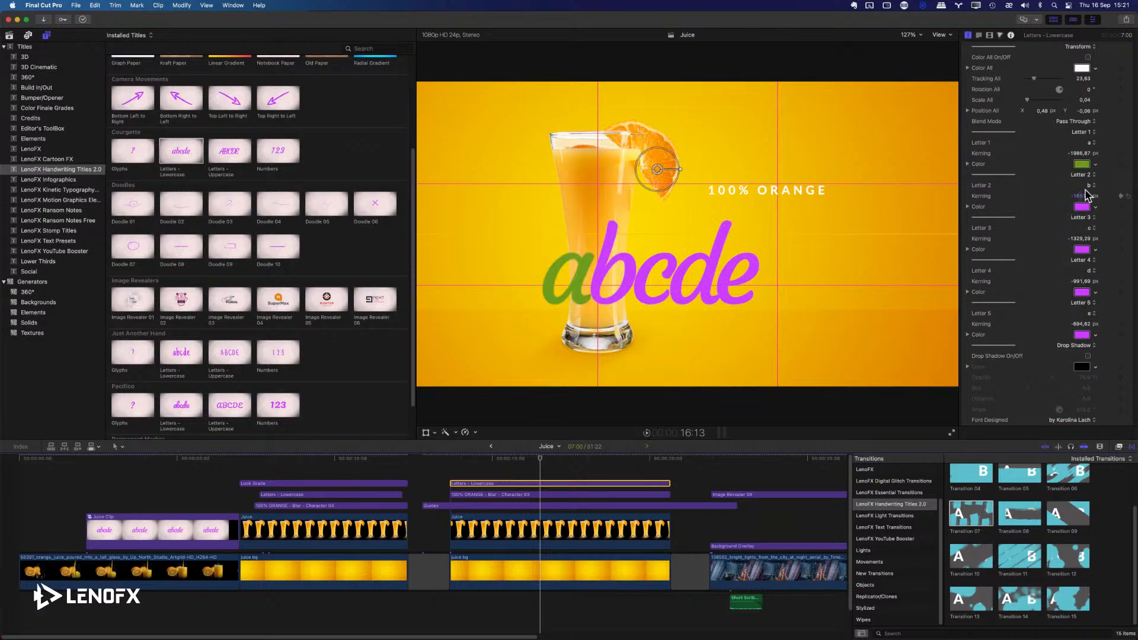
Color letters b, c, d and e yellow, blue, orange and purple, and turn Color All back on.
left_click(1096, 206)
left_click(1065, 229)
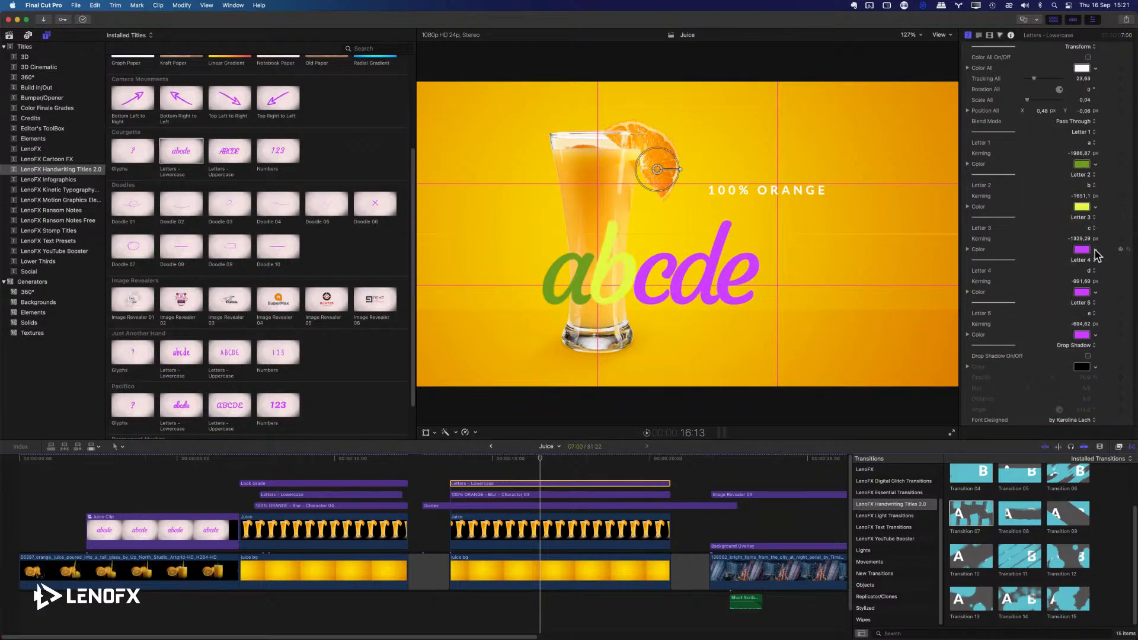
left_click(1095, 249)
left_click(1060, 313)
left_click(1095, 292)
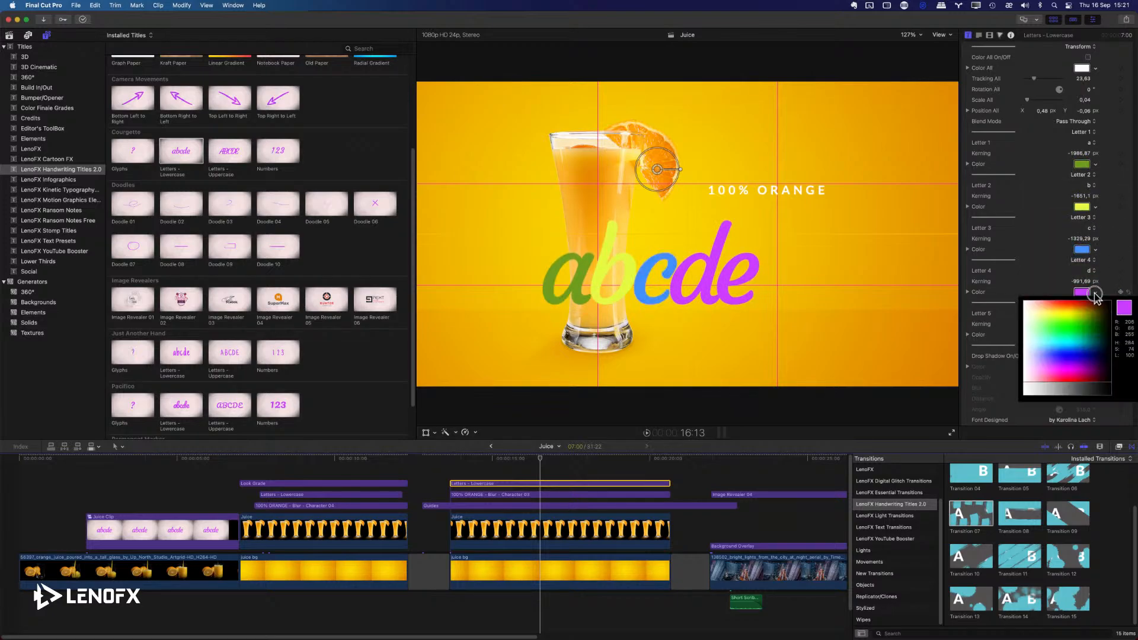
left_click(1072, 307)
left_click(1095, 335)
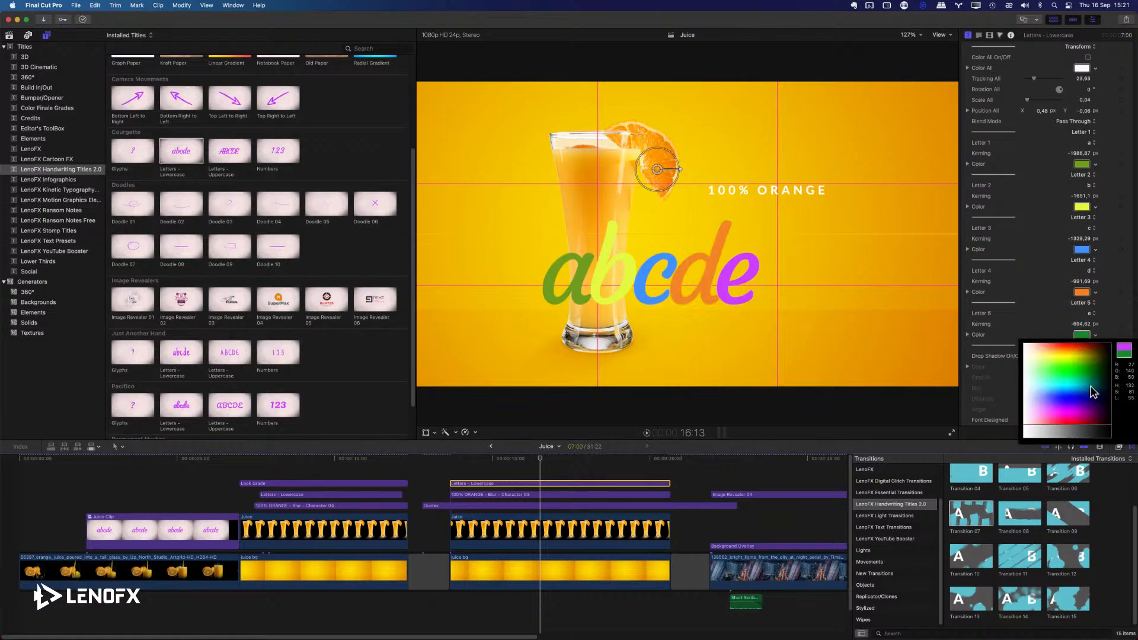
left_click(1082, 405)
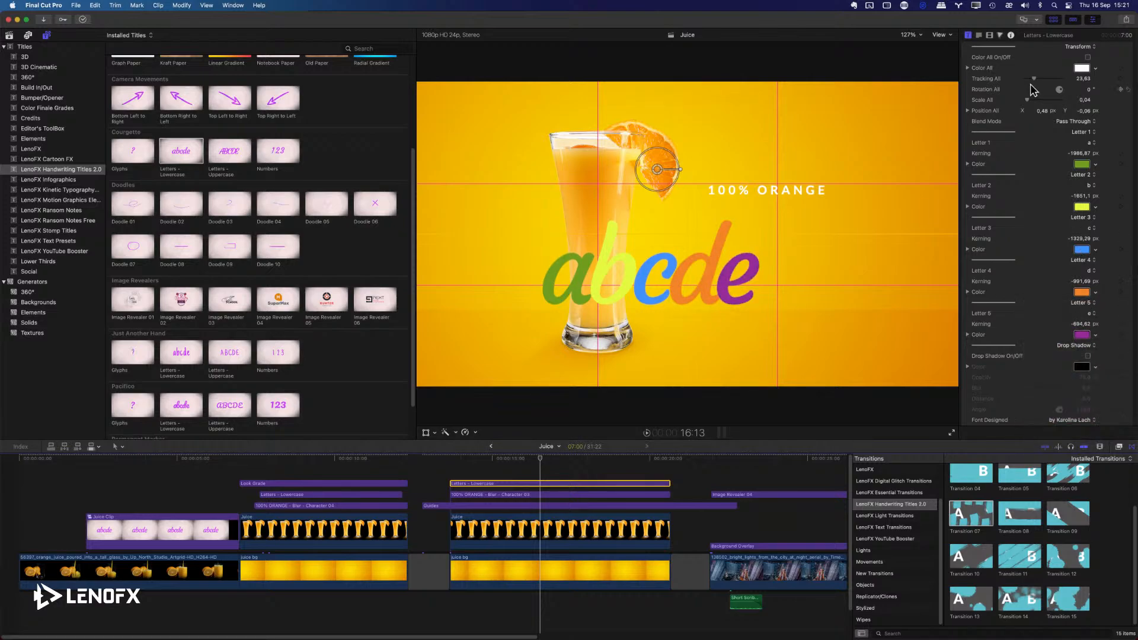
left_click(1087, 56)
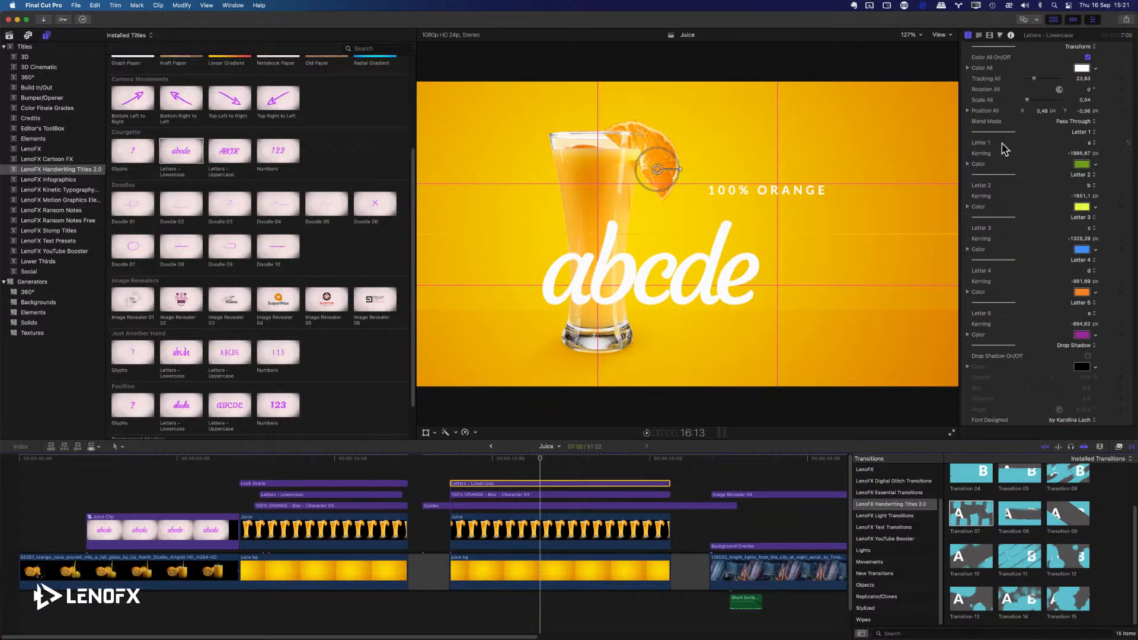
Change the first four letters of the handwritten title to j, u, i and c to spell juice.
left_click(1090, 143)
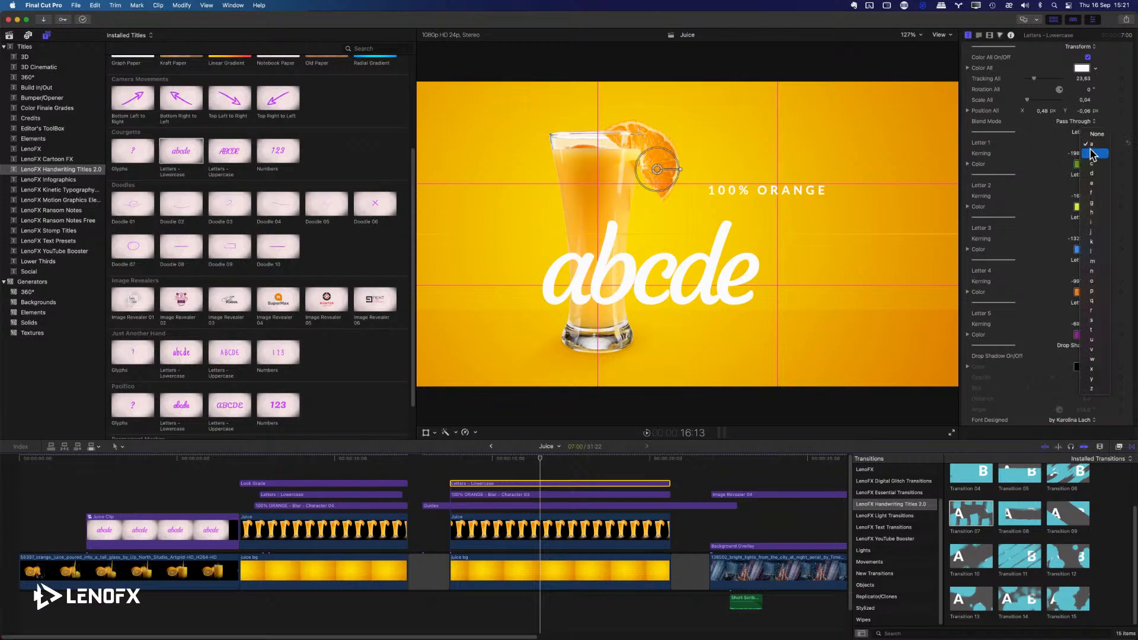
left_click(1100, 232)
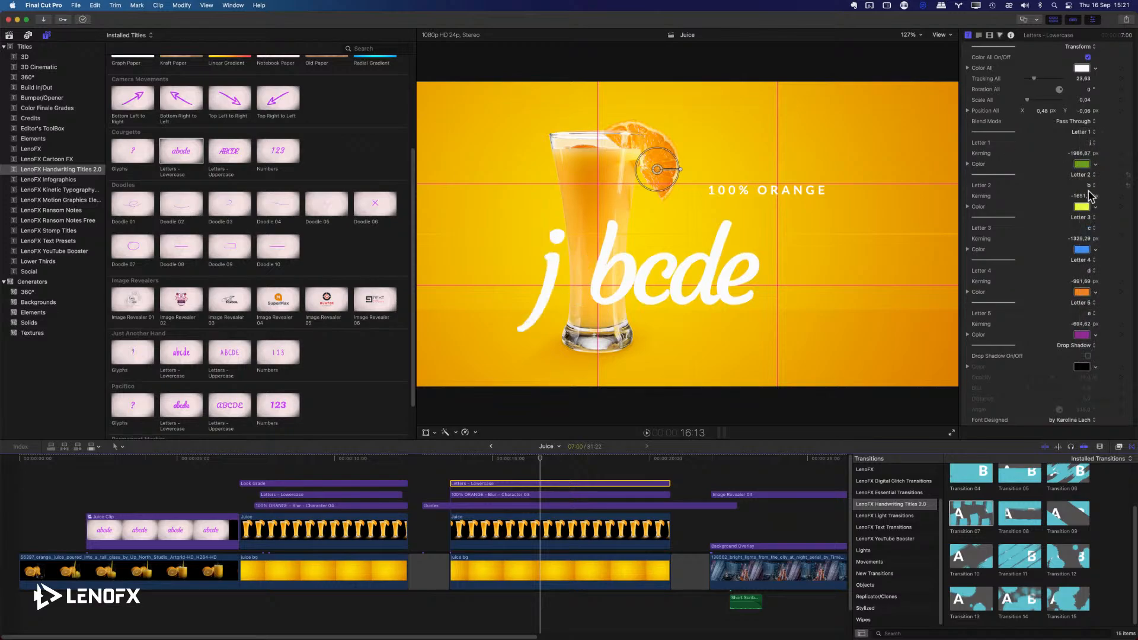
left_click(1091, 186)
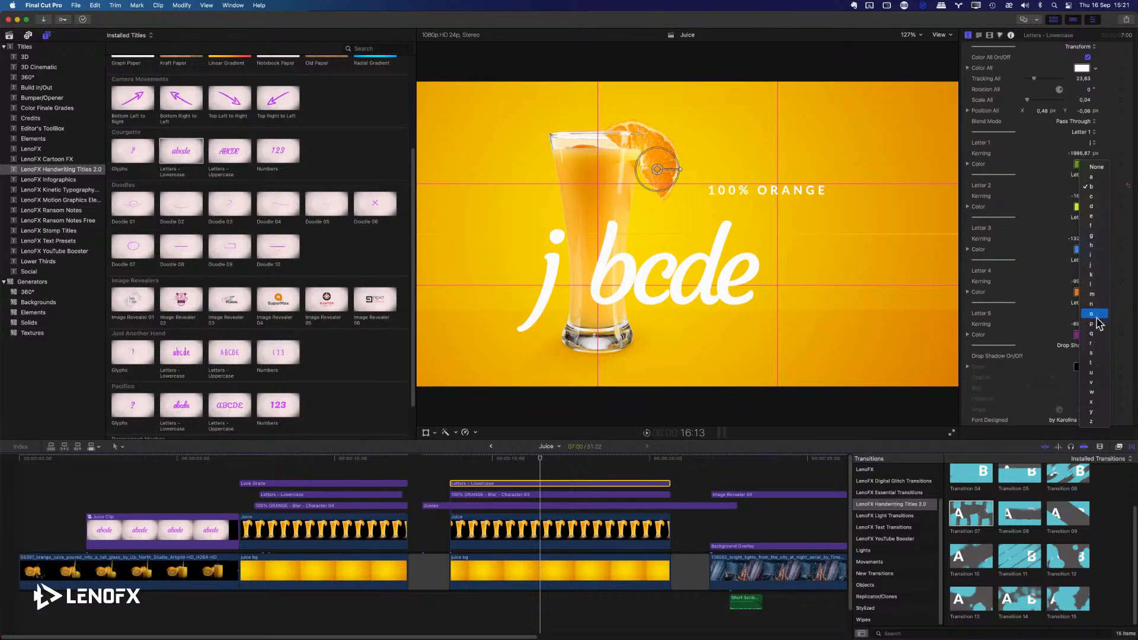
left_click(1097, 373)
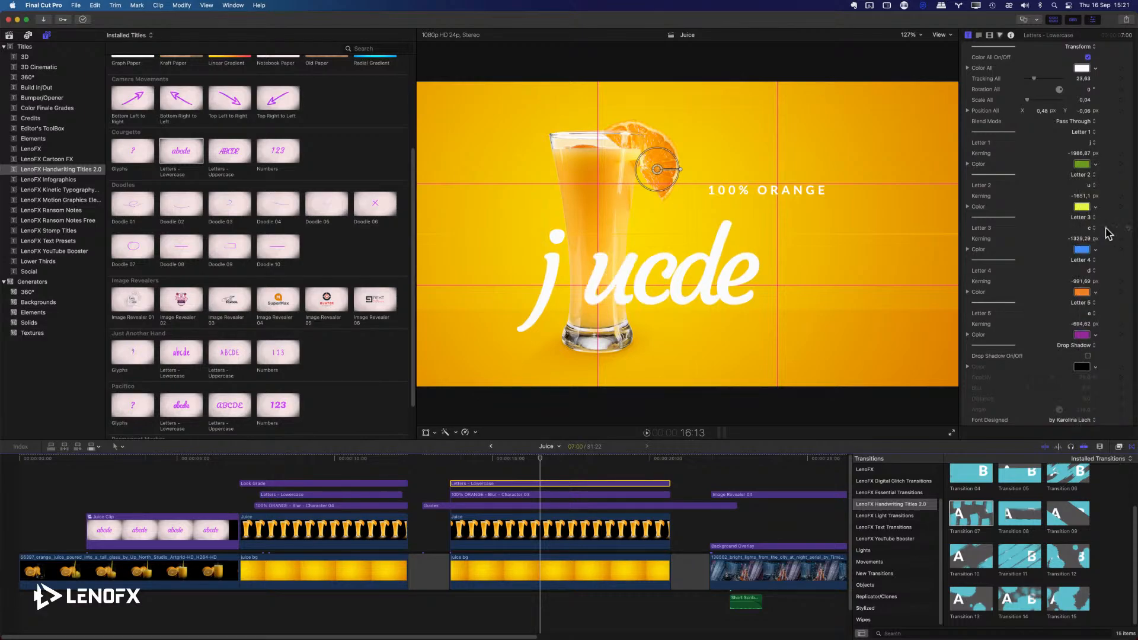
left_click(1090, 229)
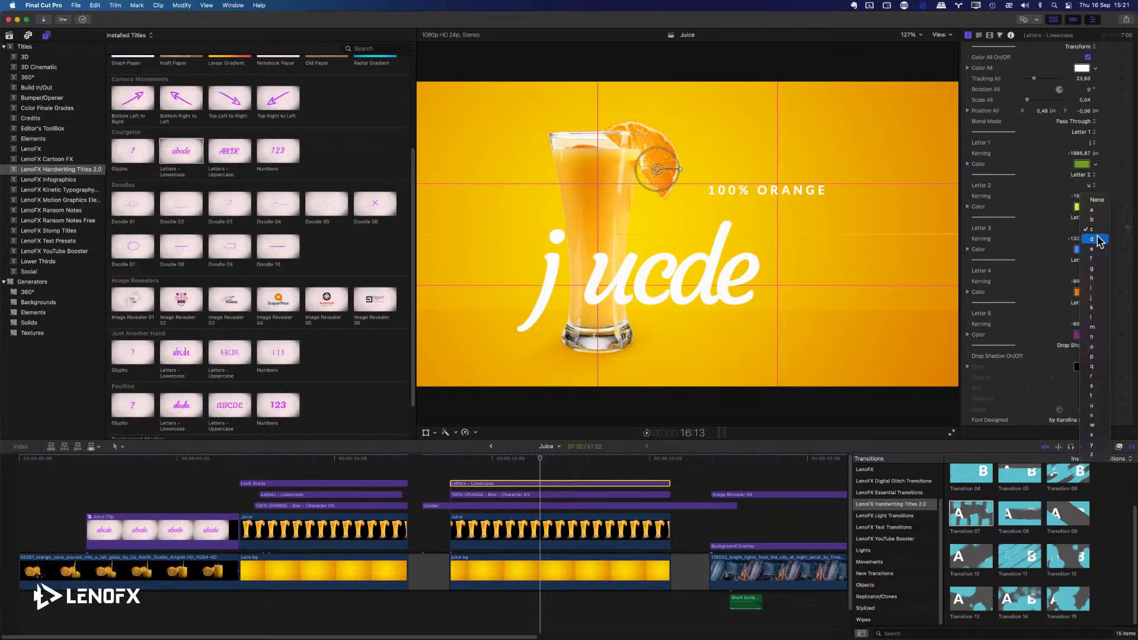
left_click(1091, 288)
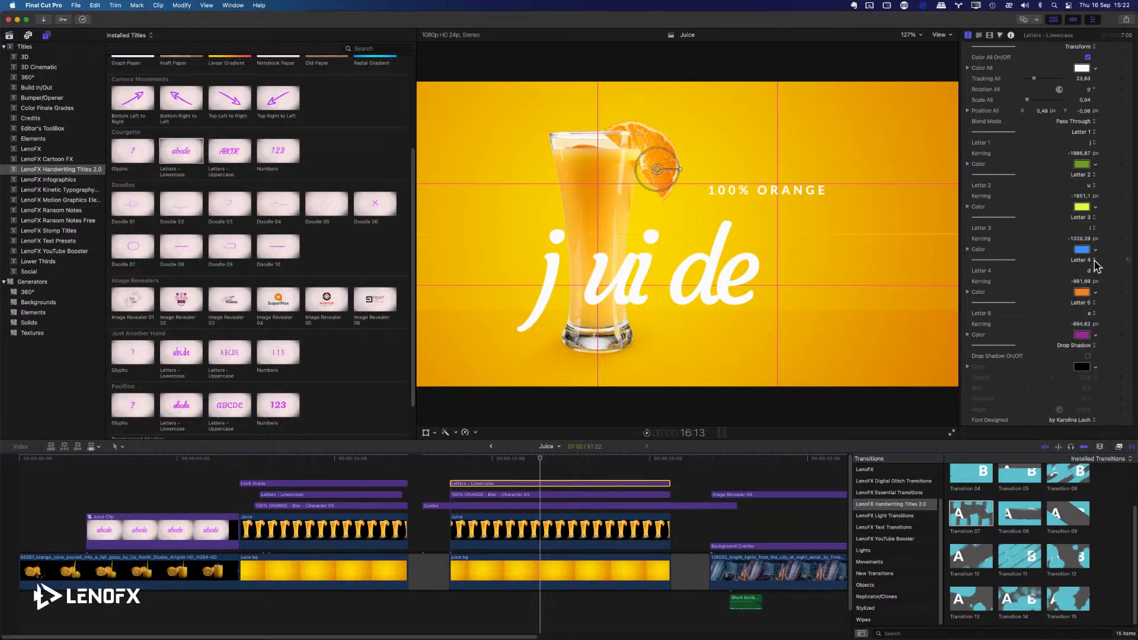
left_click(1092, 261)
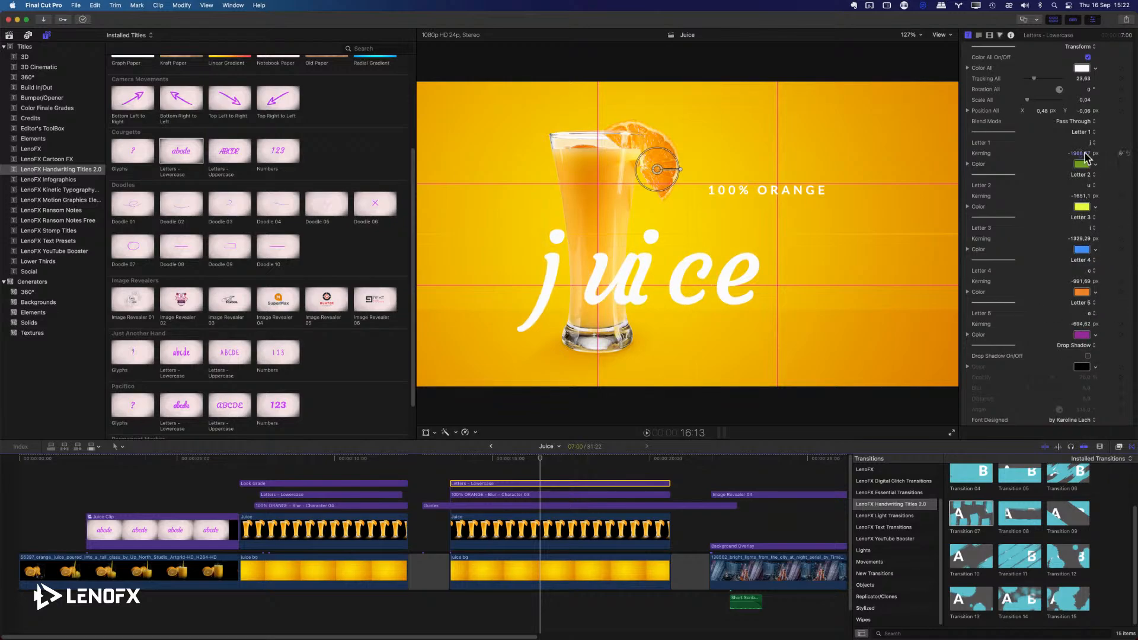
Tighten the juice title's kerning: Letter 1 to about -1776 px, Letter 3 to -1310.28, Letter 4 to -1123.78 and Letter 5 to -901.62.
left_click_drag(1084, 154, 1084, 156)
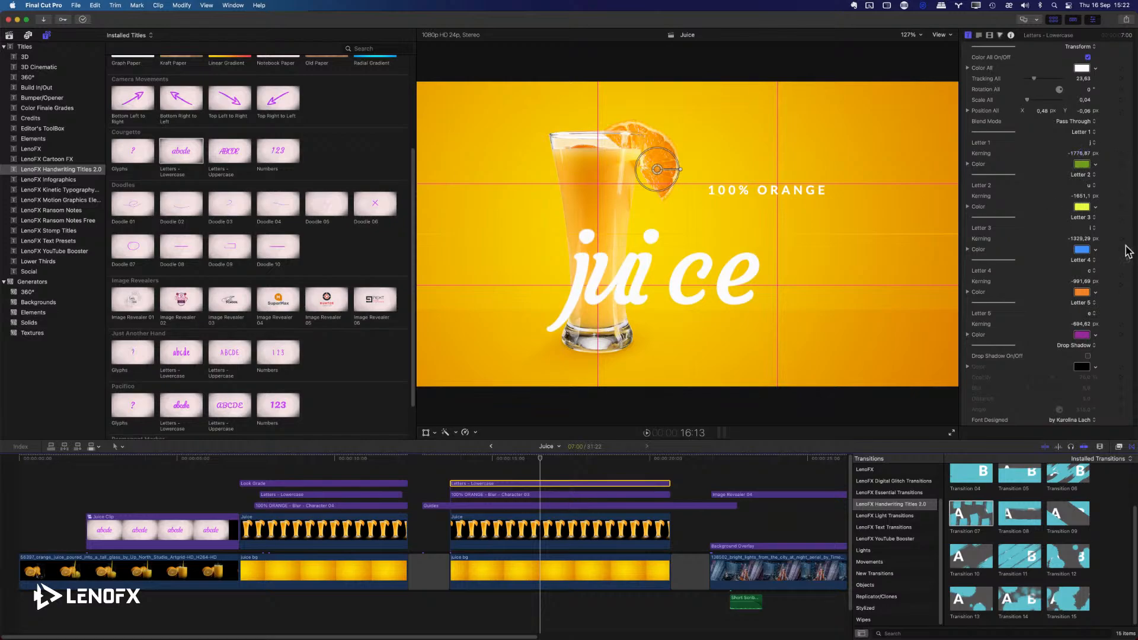
left_click_drag(1085, 238, 1084, 241)
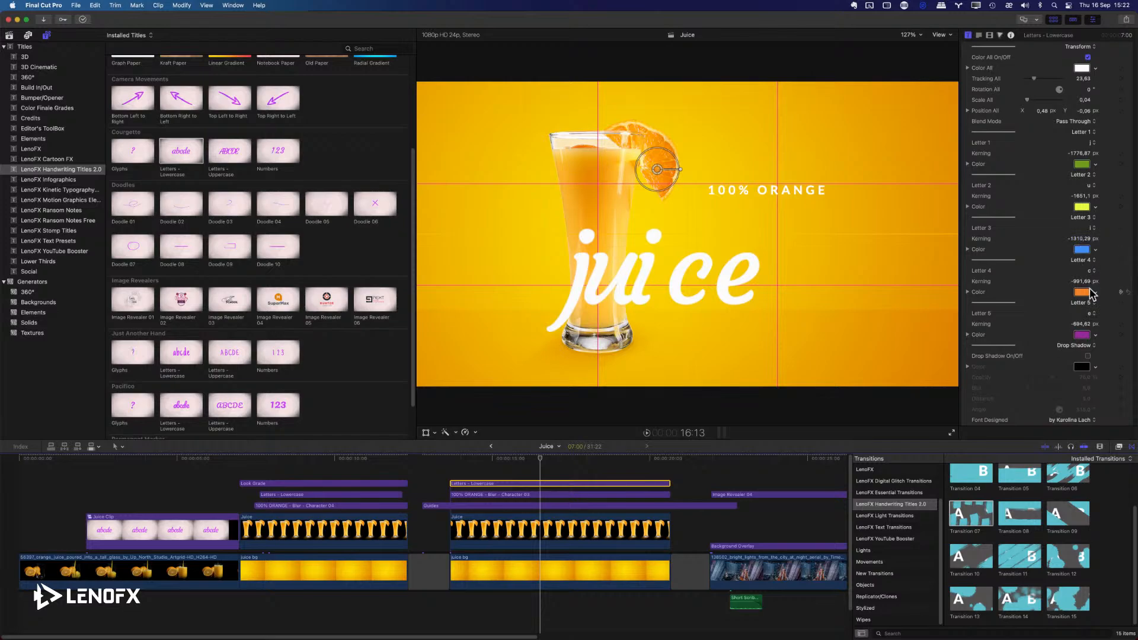
left_click_drag(1084, 326, 1090, 357)
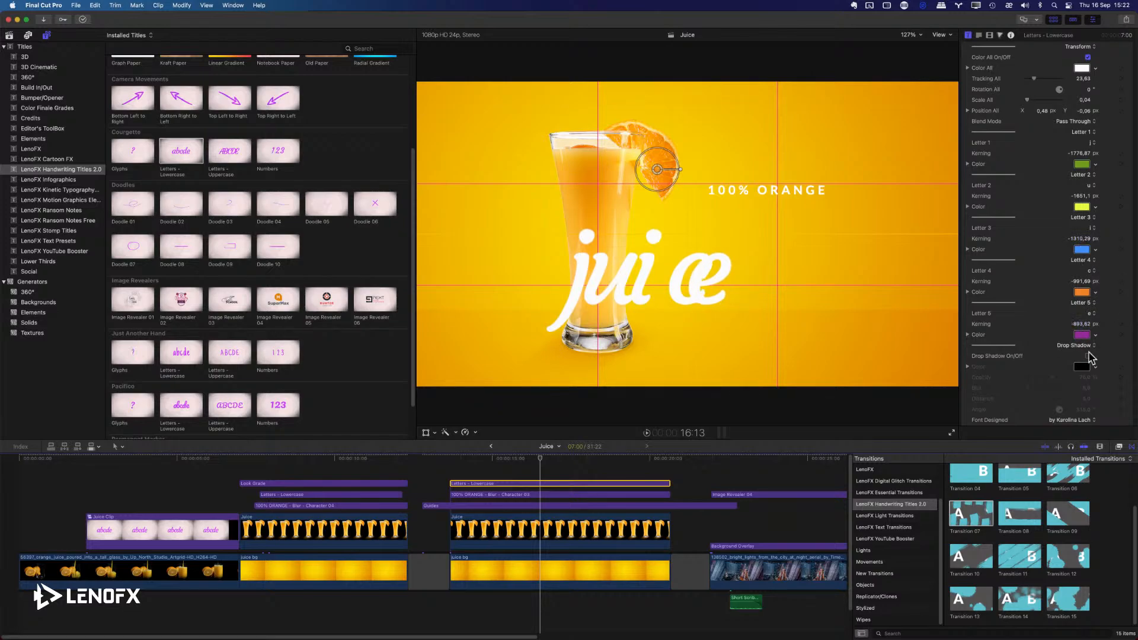
left_click(1082, 282)
left_click(1077, 323)
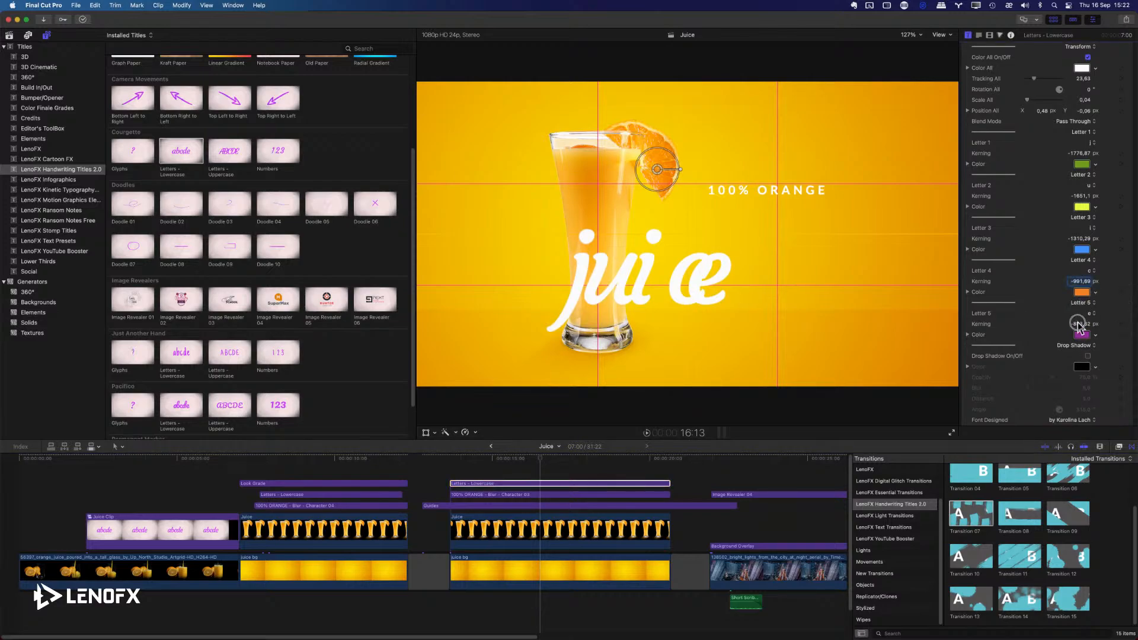
left_click_drag(1078, 283, 1077, 281)
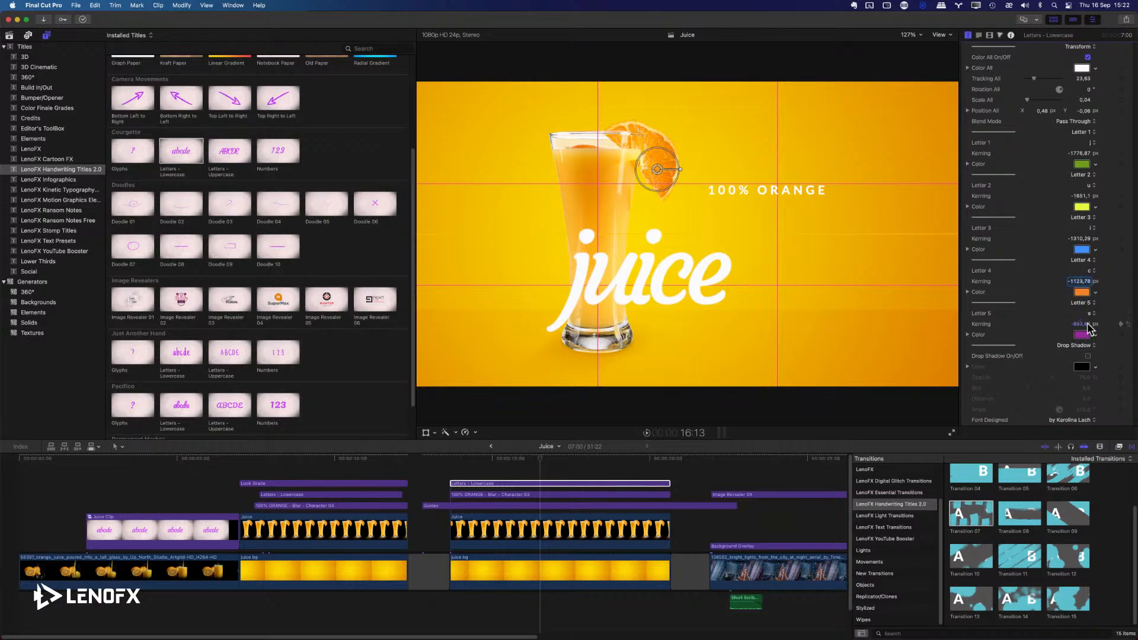
left_click_drag(1080, 326, 1081, 326)
Move the juice title to Position All X 0.9, Y -0.02, and lower the 100% ORANGE title to Y 0.09.
left_click_drag(673, 190, 785, 157)
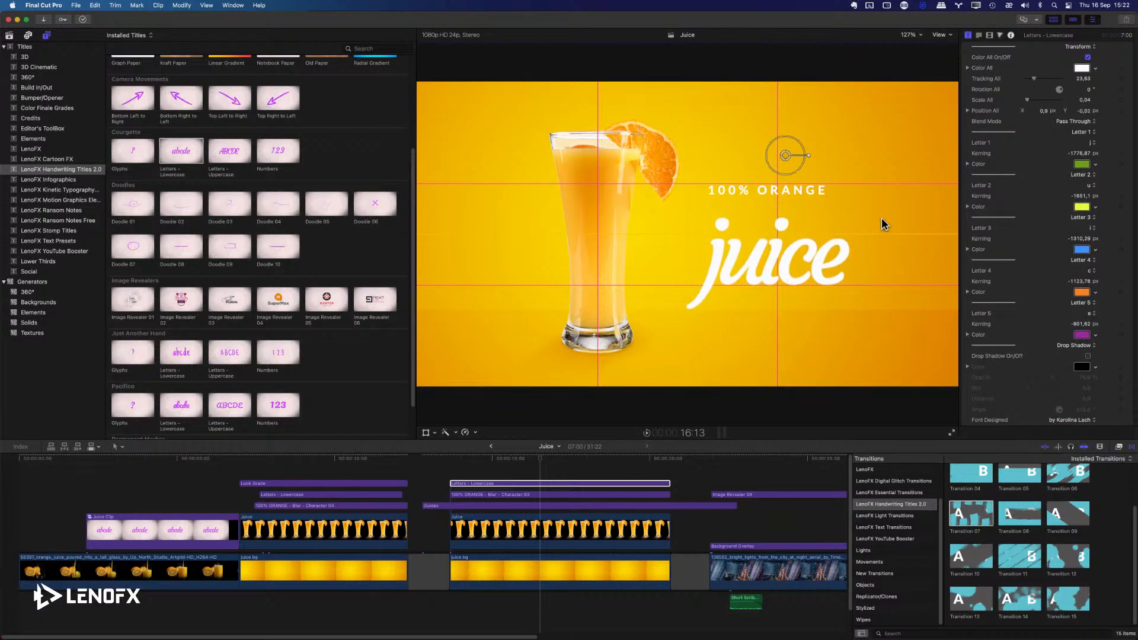
left_click(533, 494)
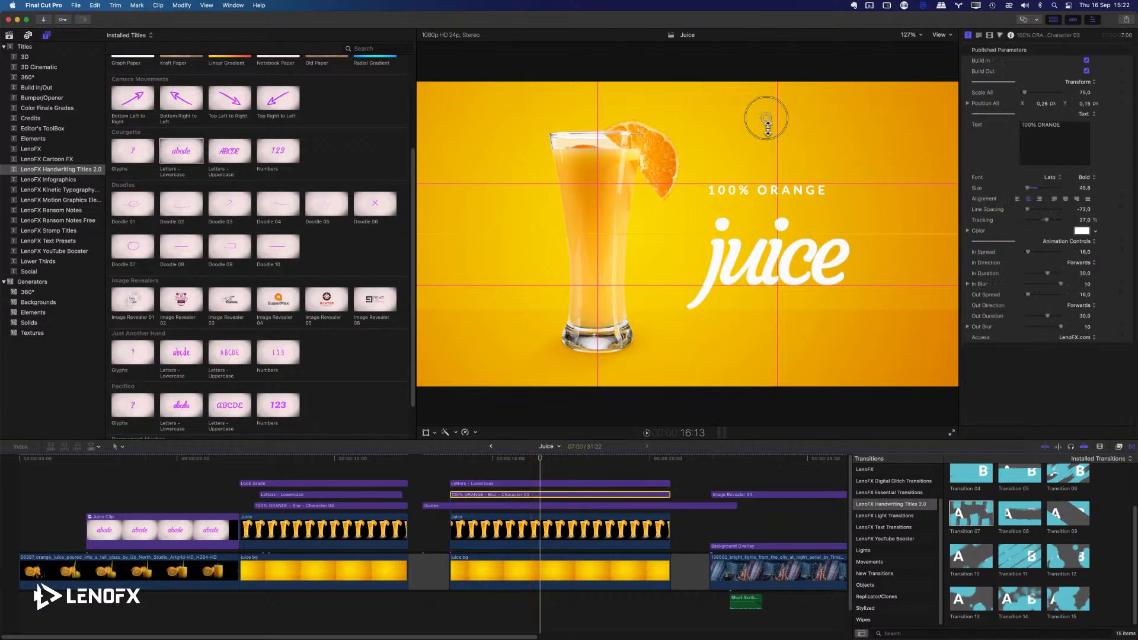
left_click_drag(766, 121, 765, 140)
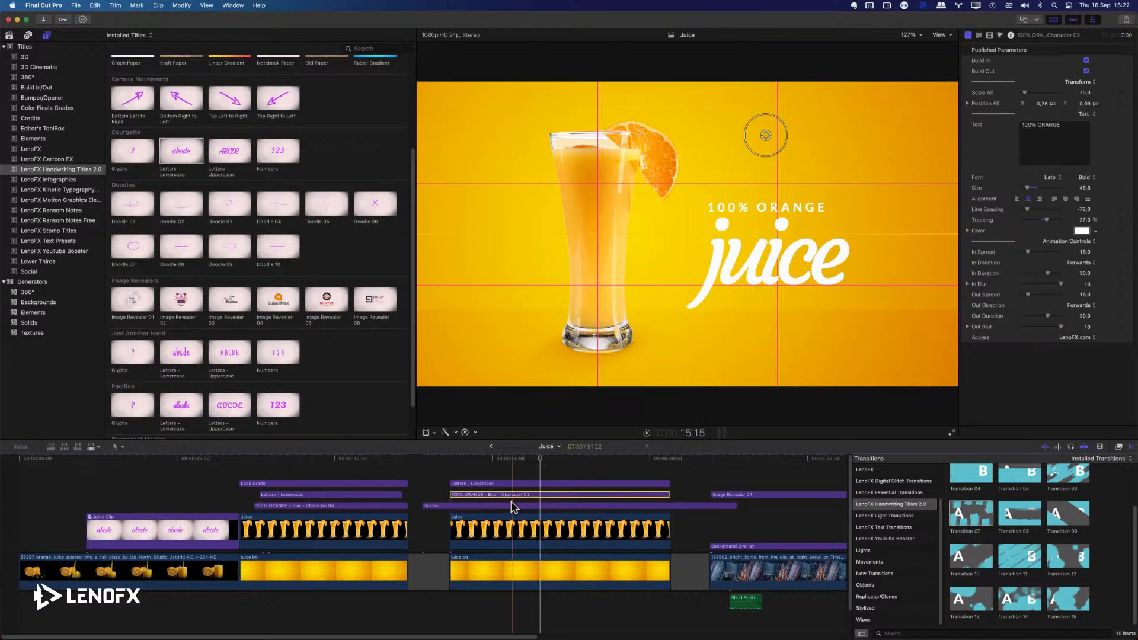
Disable the Guides clip in the timeline and enable it again.
left_click(487, 507)
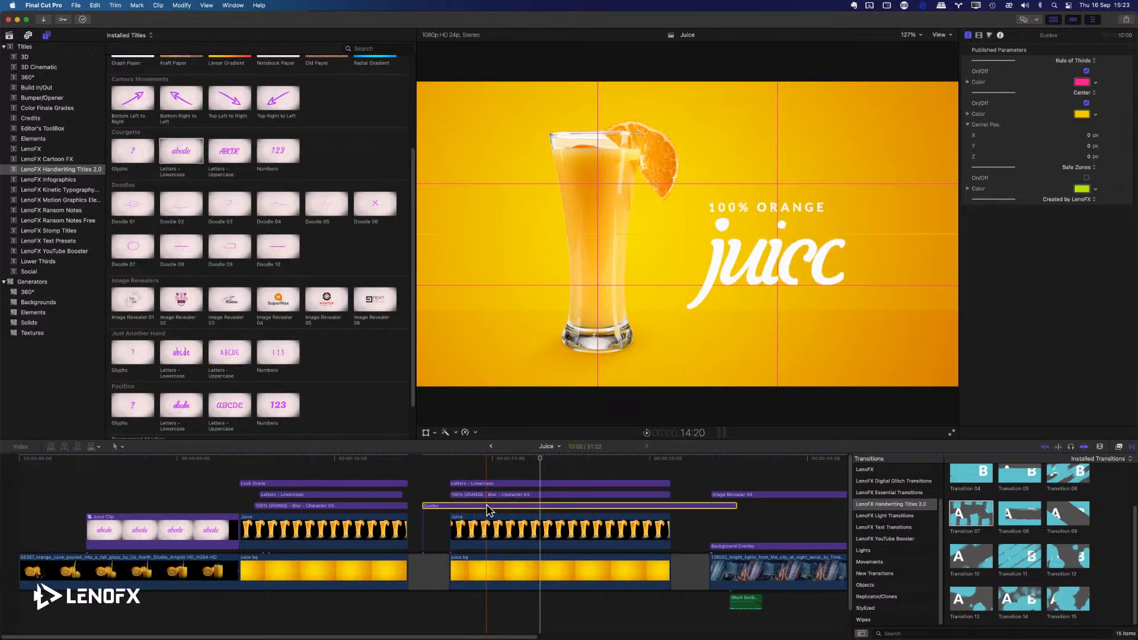
key("v")
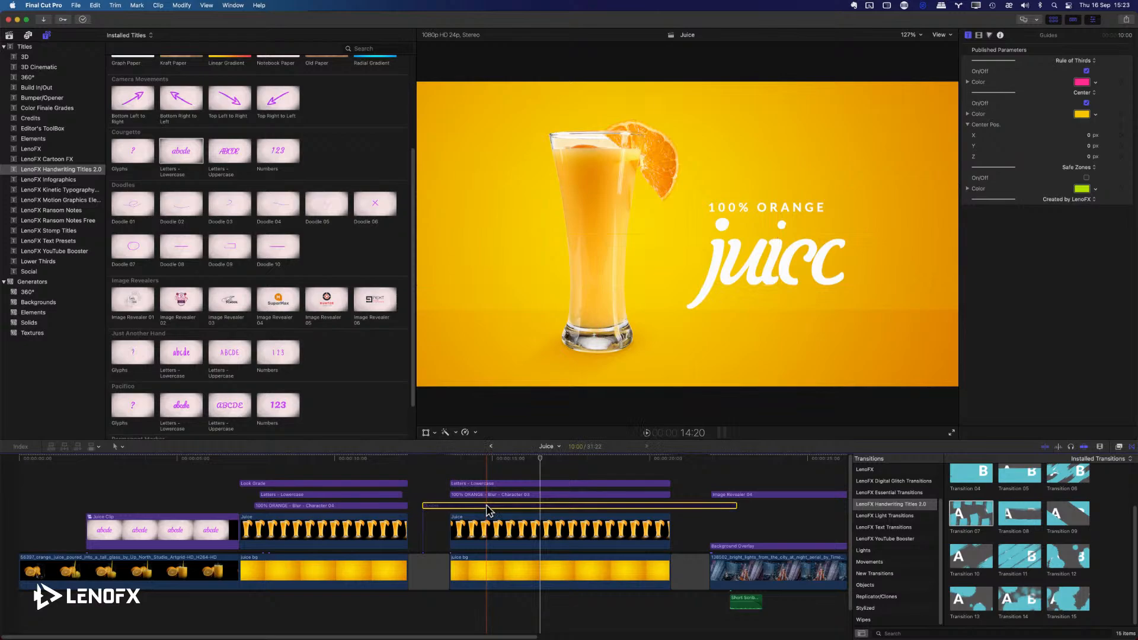
right_click(487, 507)
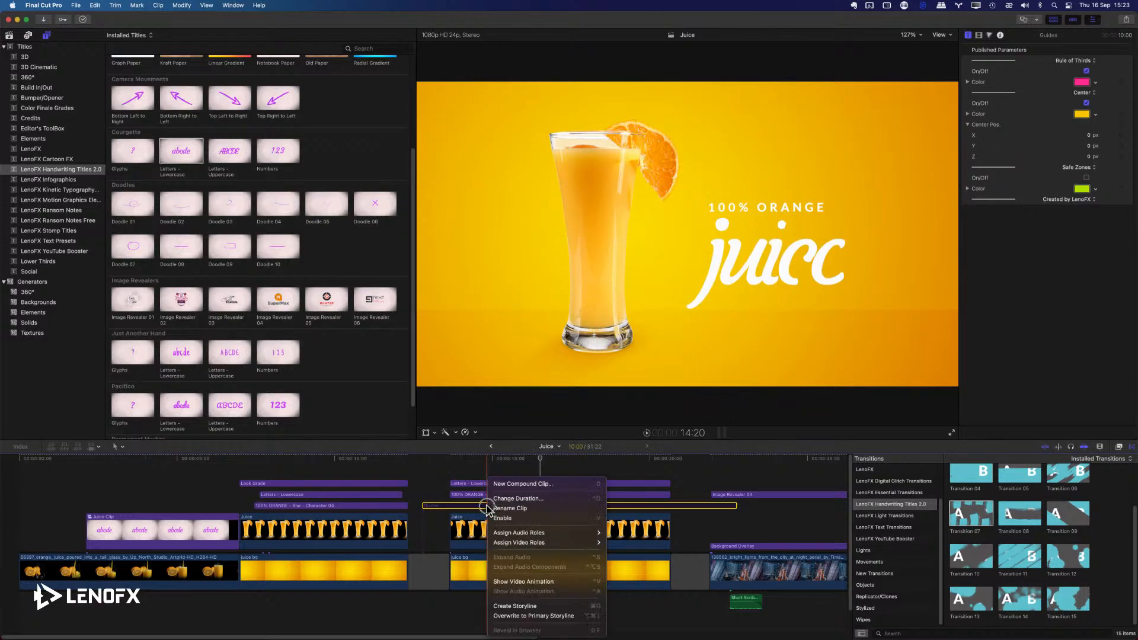
left_click(536, 518)
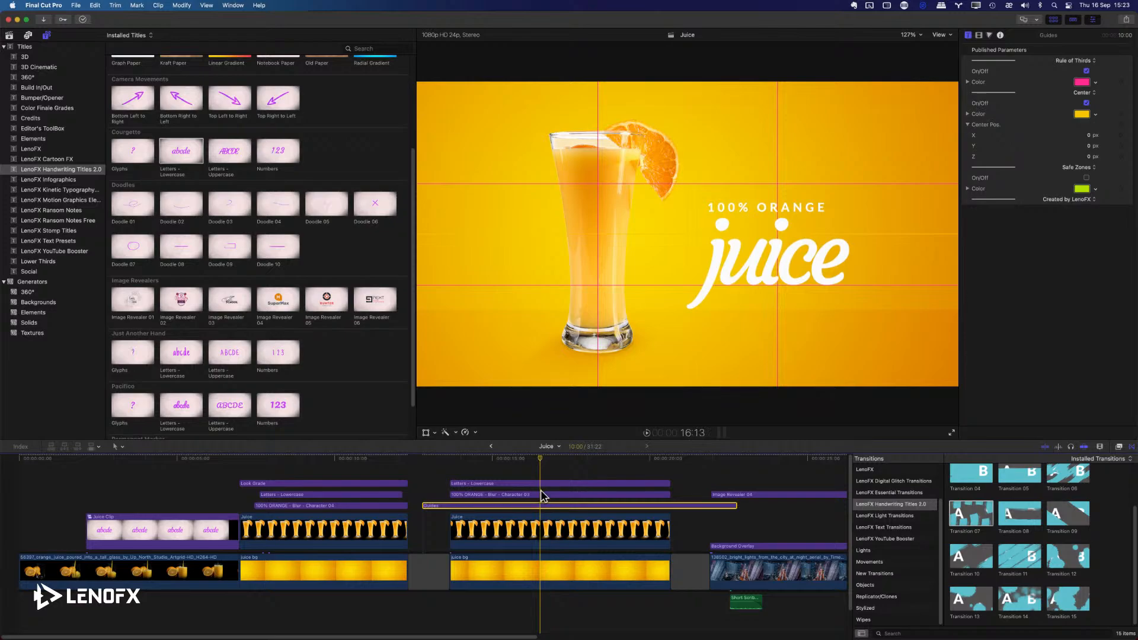
Disable the Guides clip and delete it from the timeline.
right_click(545, 505)
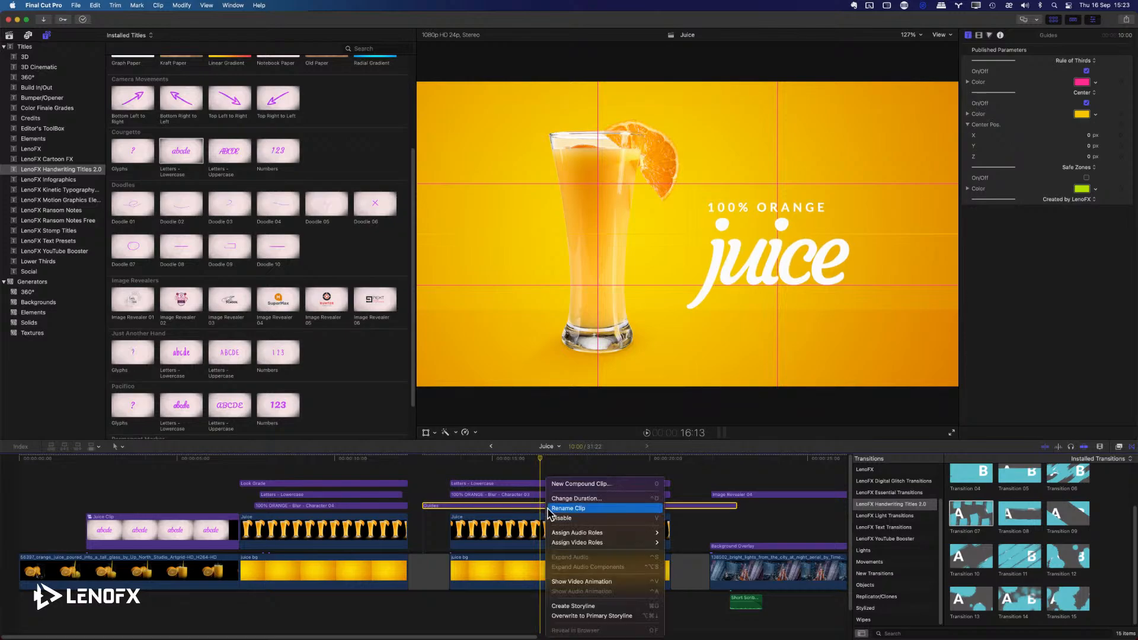
left_click(562, 518)
key("BackSpace")
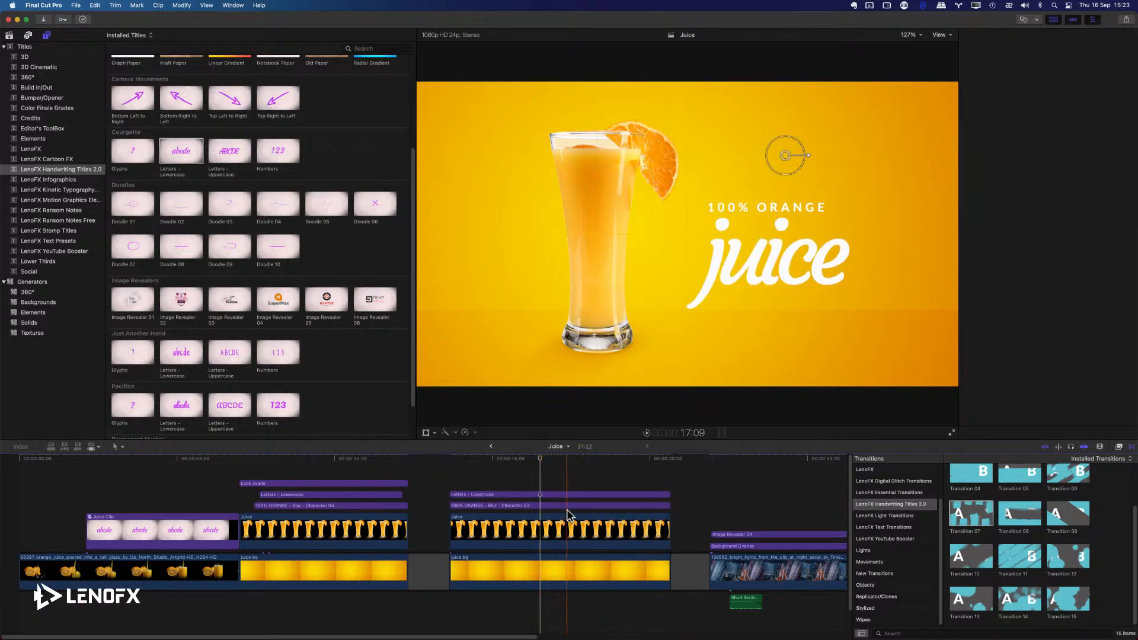
Play back the juice composition from the start of its titles to examine the writing animation.
left_click(453, 494)
key("space")
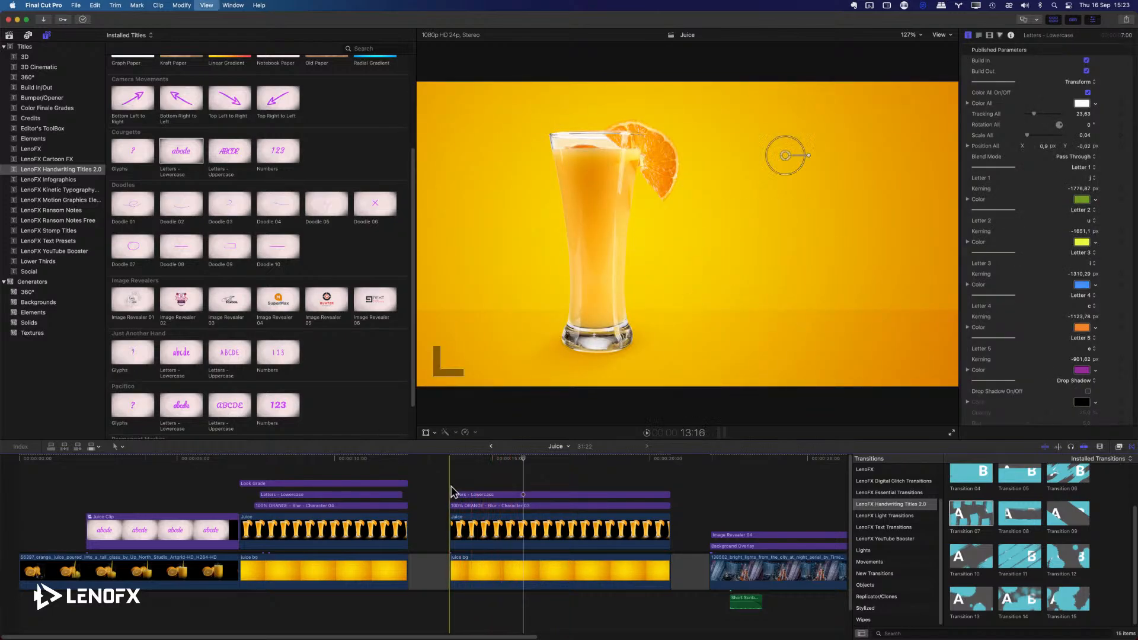
left_click(453, 492)
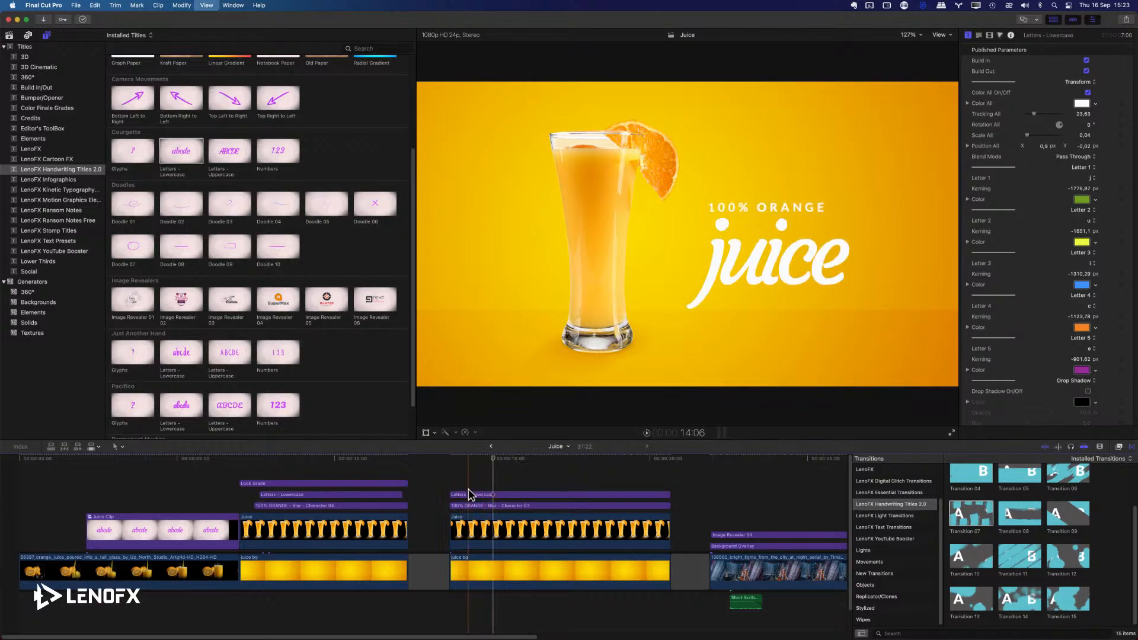
key("space")
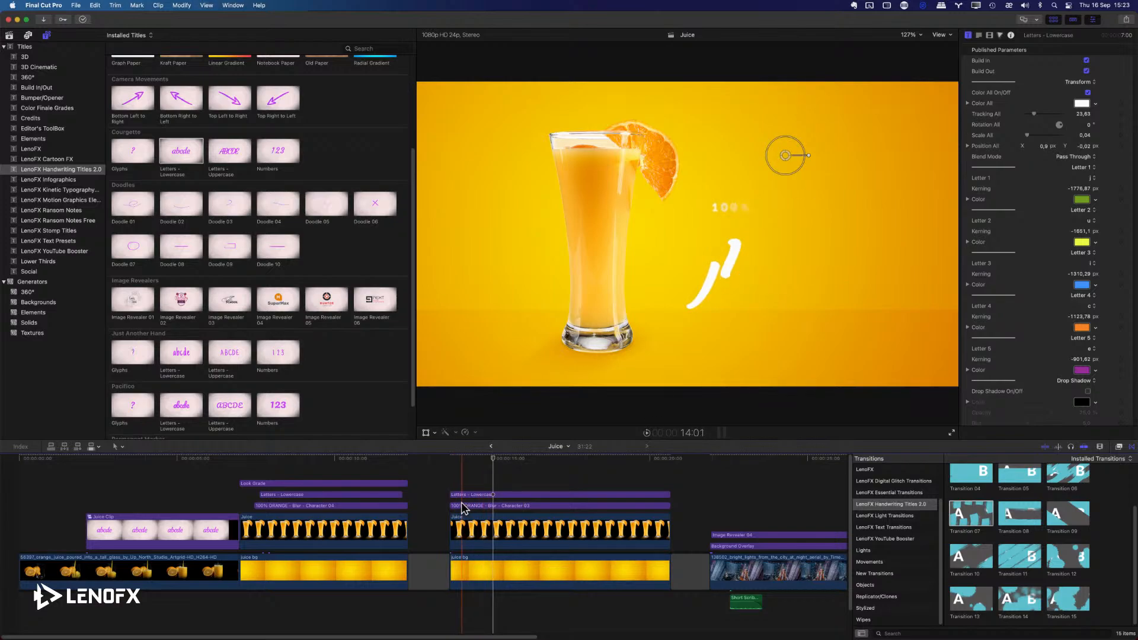
Trim the start of the juice lettering clip to about 14:07 so it begins after the 100% ORANGE title.
left_click(521, 495)
left_click(519, 507)
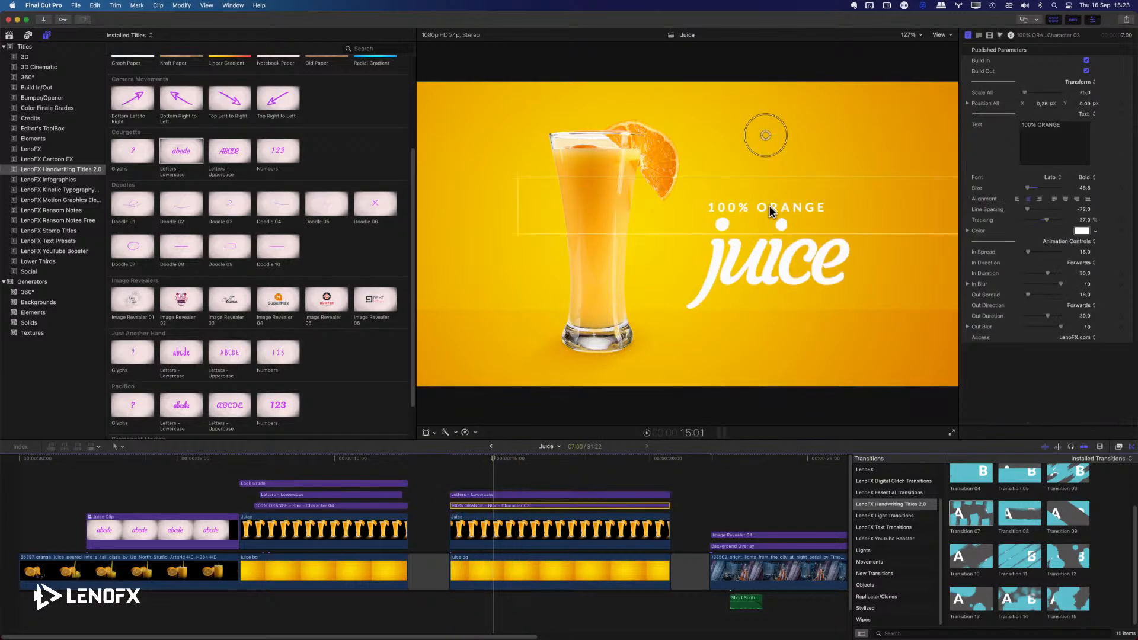
mouse_move(482, 460)
left_mouse_down()
mouse_move(457, 460)
mouse_move(478, 466)
left_mouse_up()
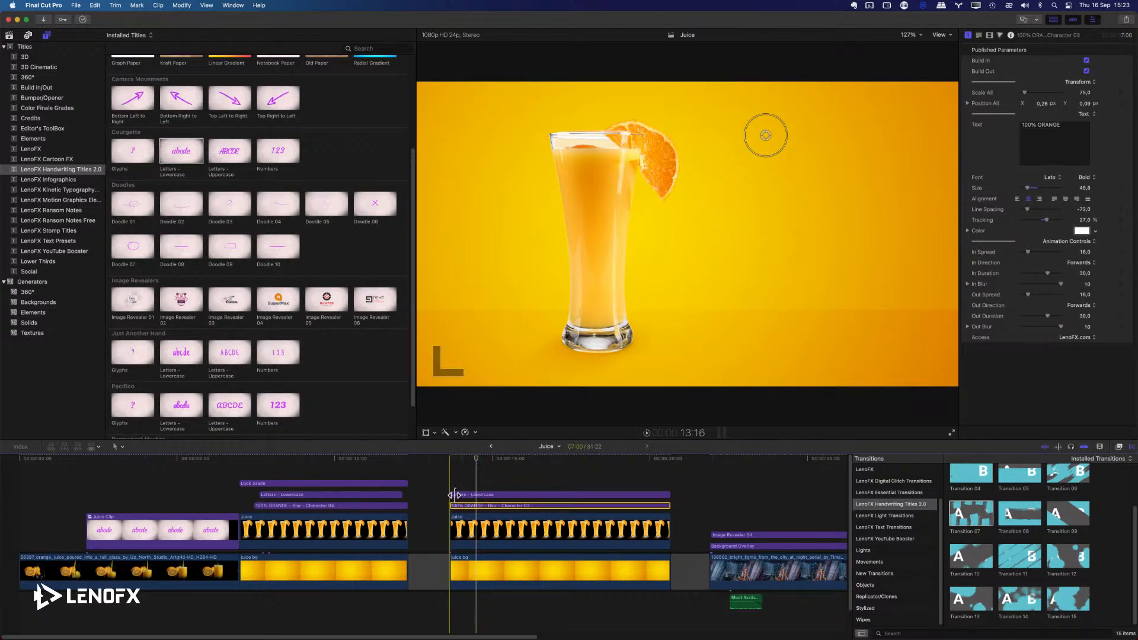
left_click_drag(451, 496, 470, 495)
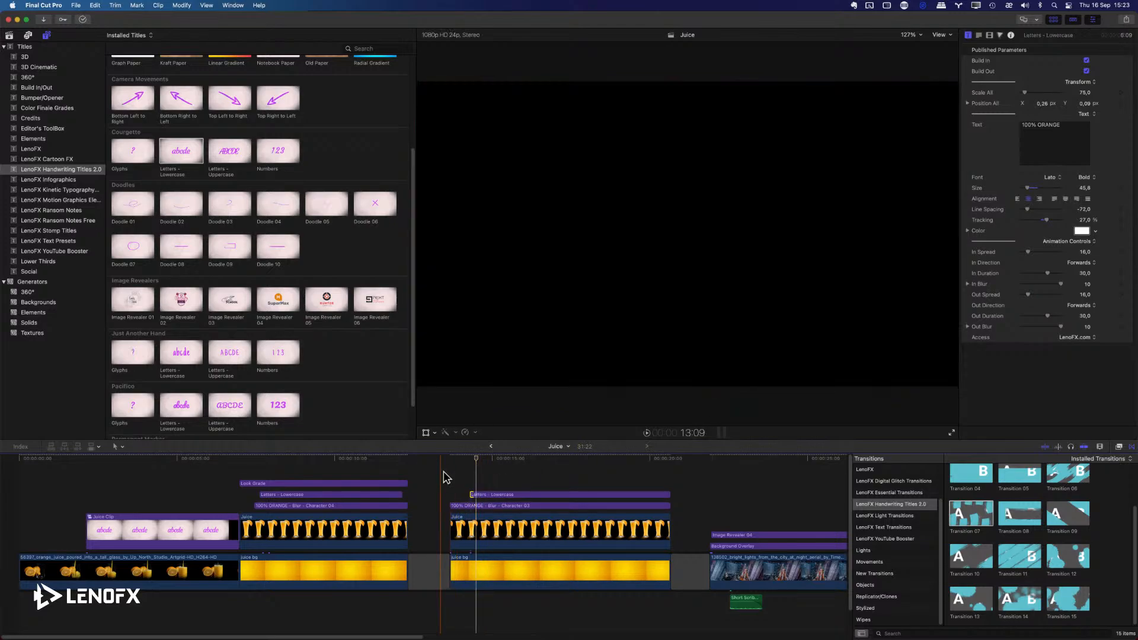
Play back the composition to check the staggered timing of the 100% ORANGE and juice titles.
key("space")
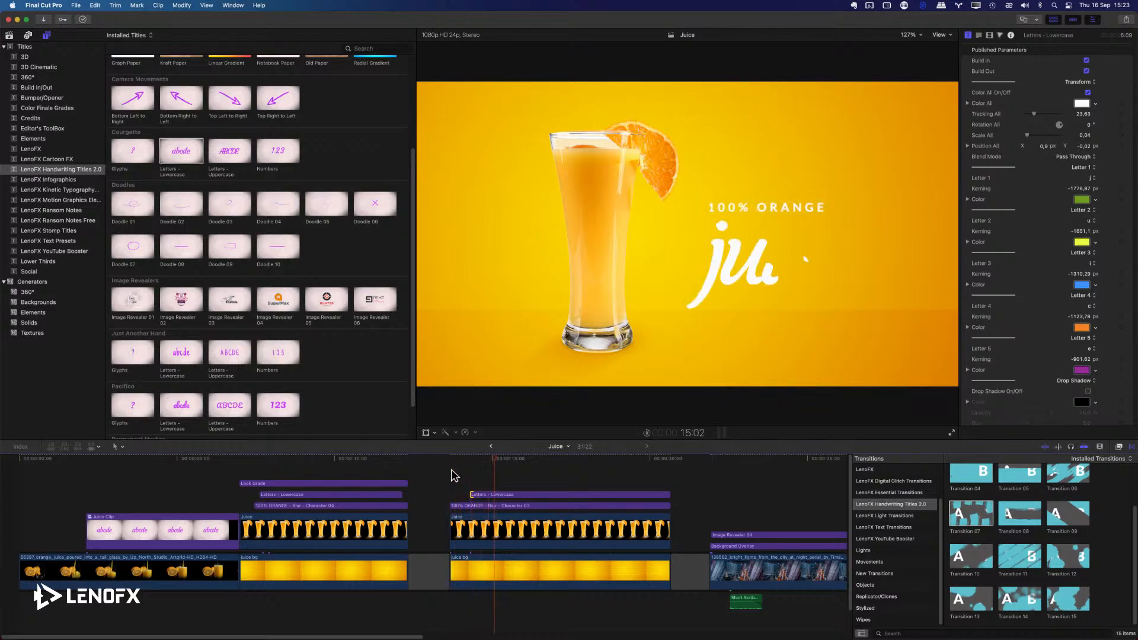
left_click(451, 480)
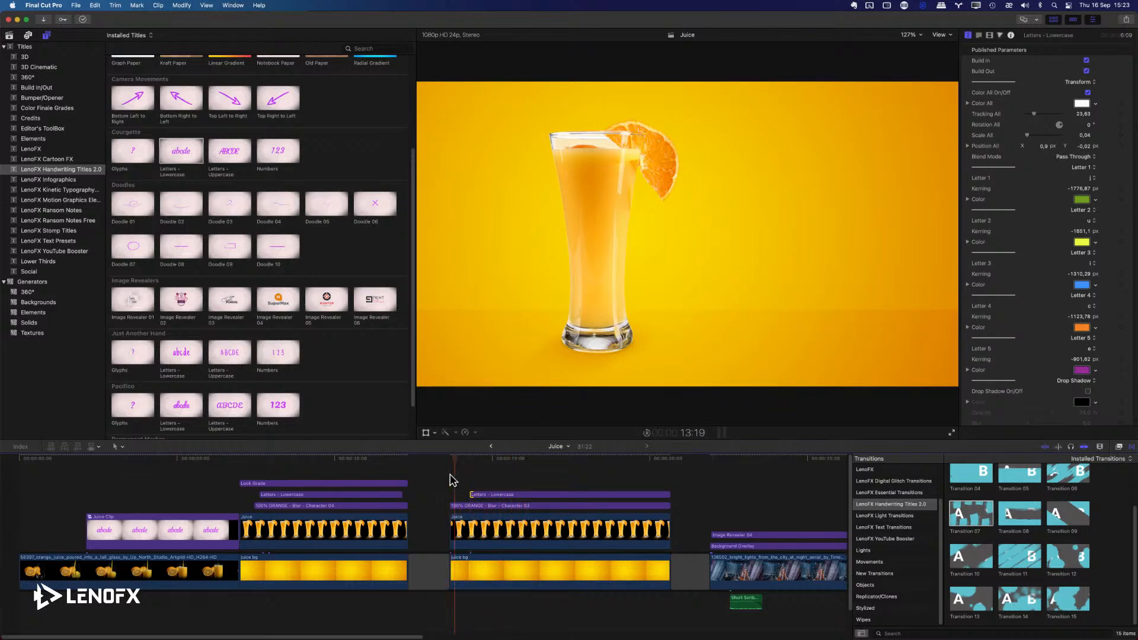
key("space")
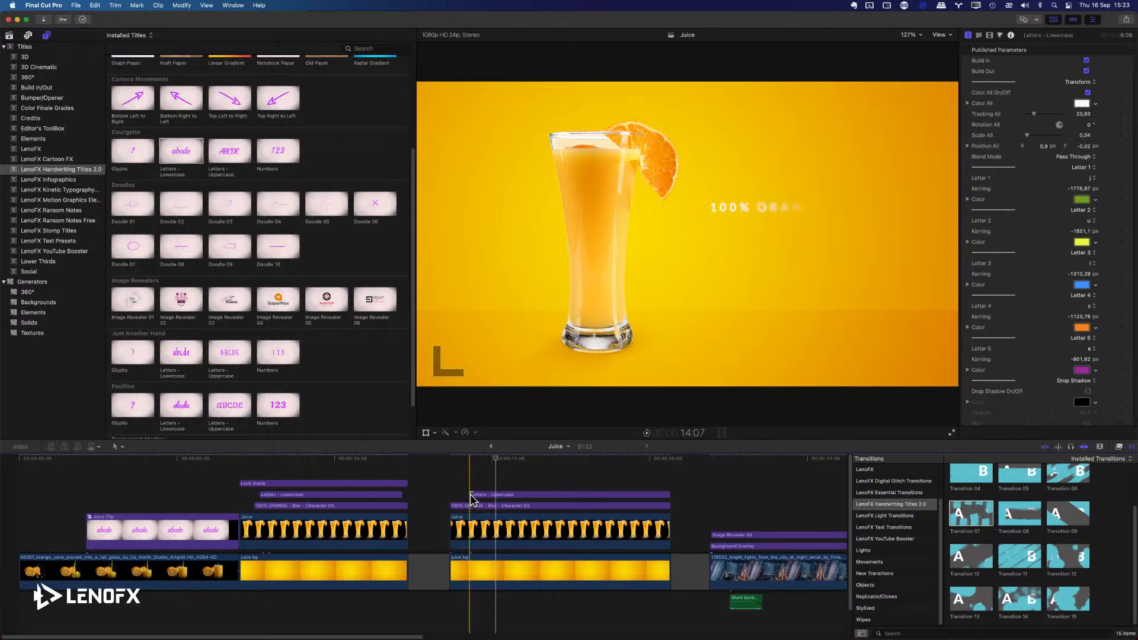
Extend the start of the juice lettering clip by two frames so it begins at 14:05.
left_click(471, 495)
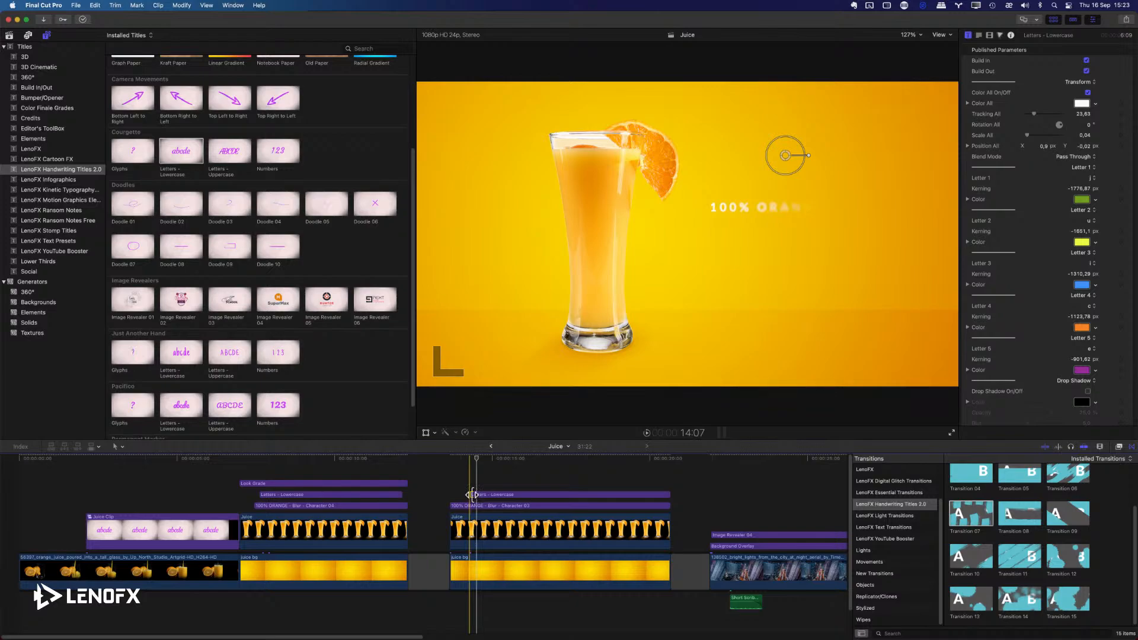
key("comma")
key("comma")
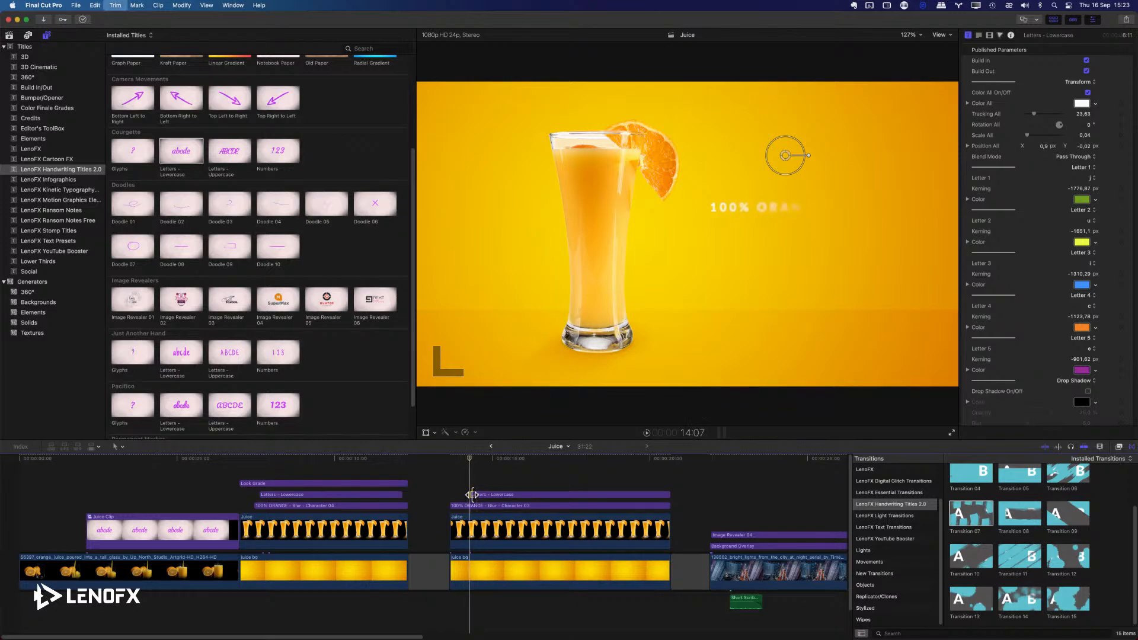
key("comma")
key("comma")
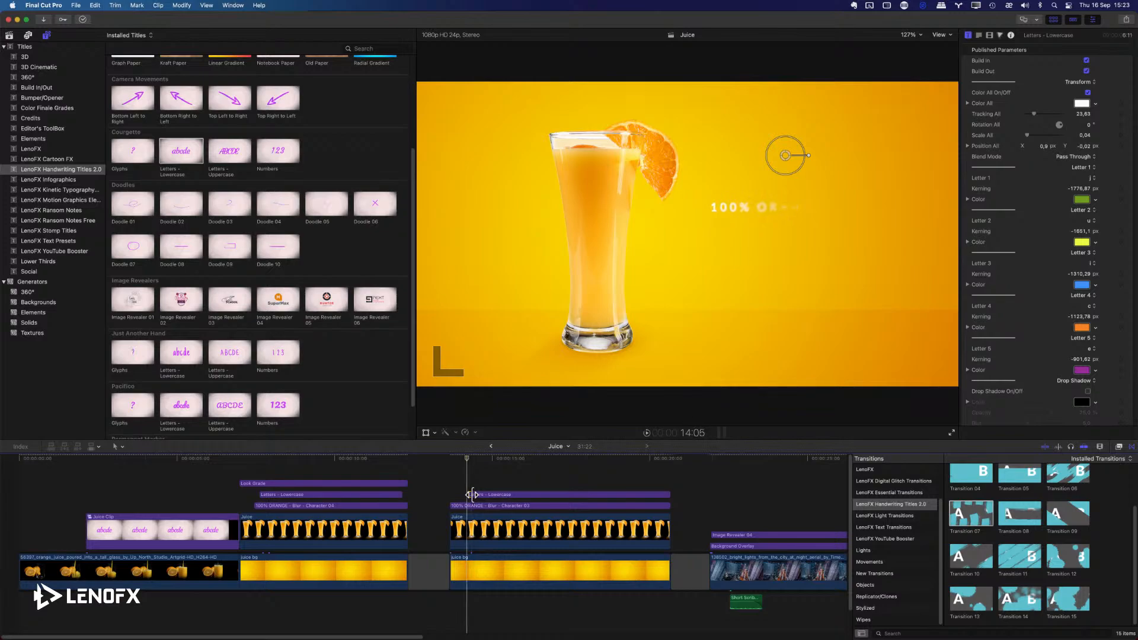
Play back the rebuilt titles and the original juice composition to compare their animation.
key("space")
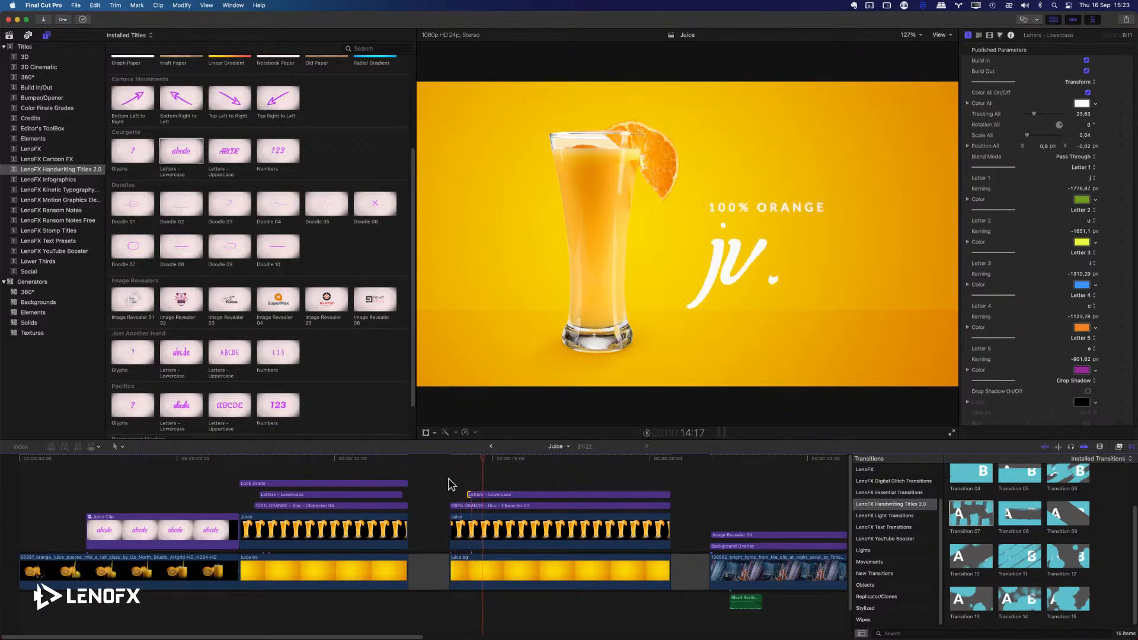
key("space")
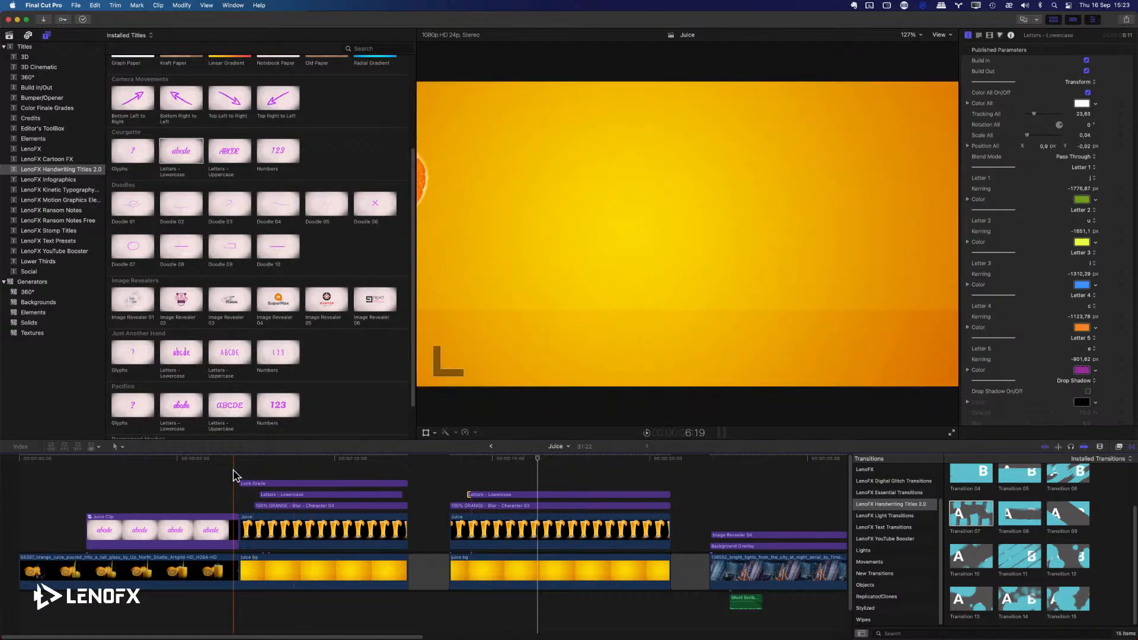
key("space")
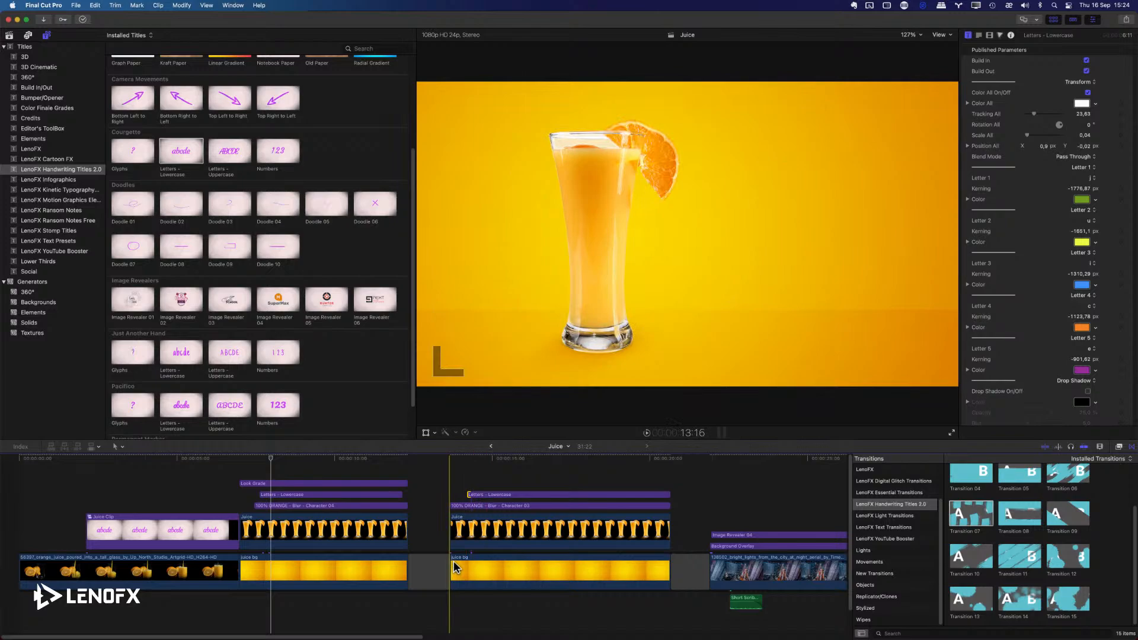
Extend the start of the second juice background clip by 15 frames.
left_click(497, 586)
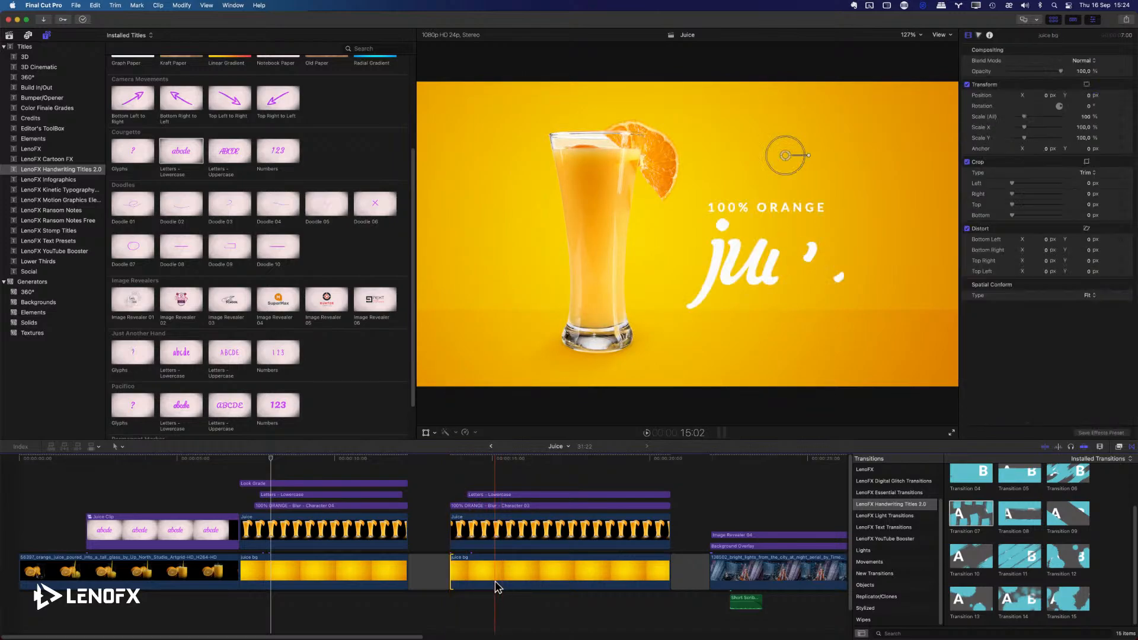
key("super+minus")
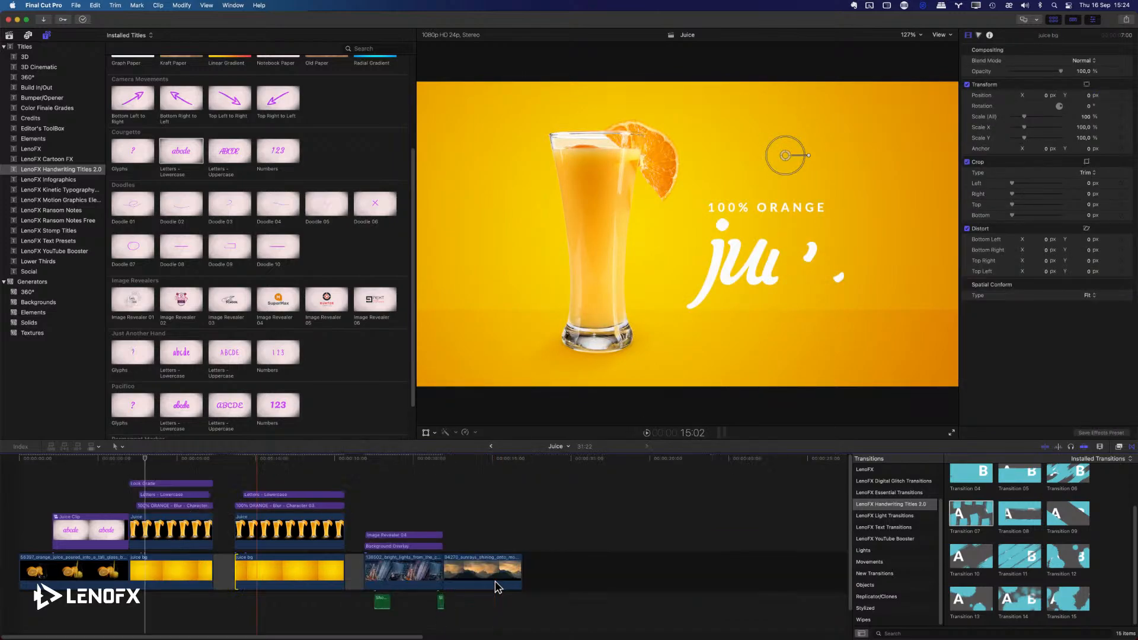
key("minus")
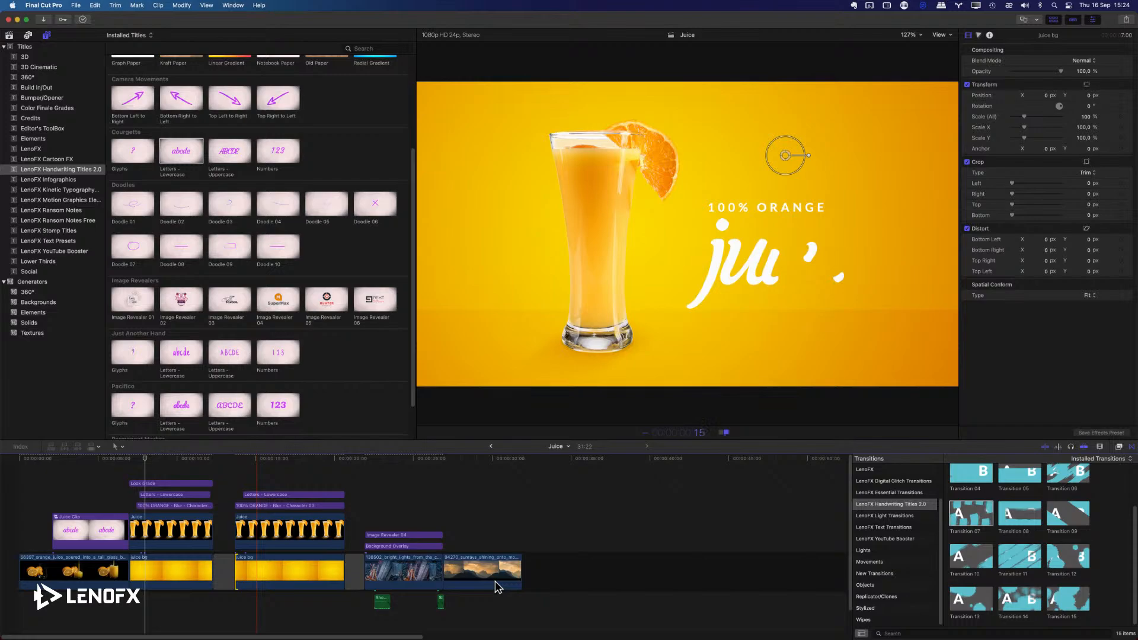
type("15")
key("Return")
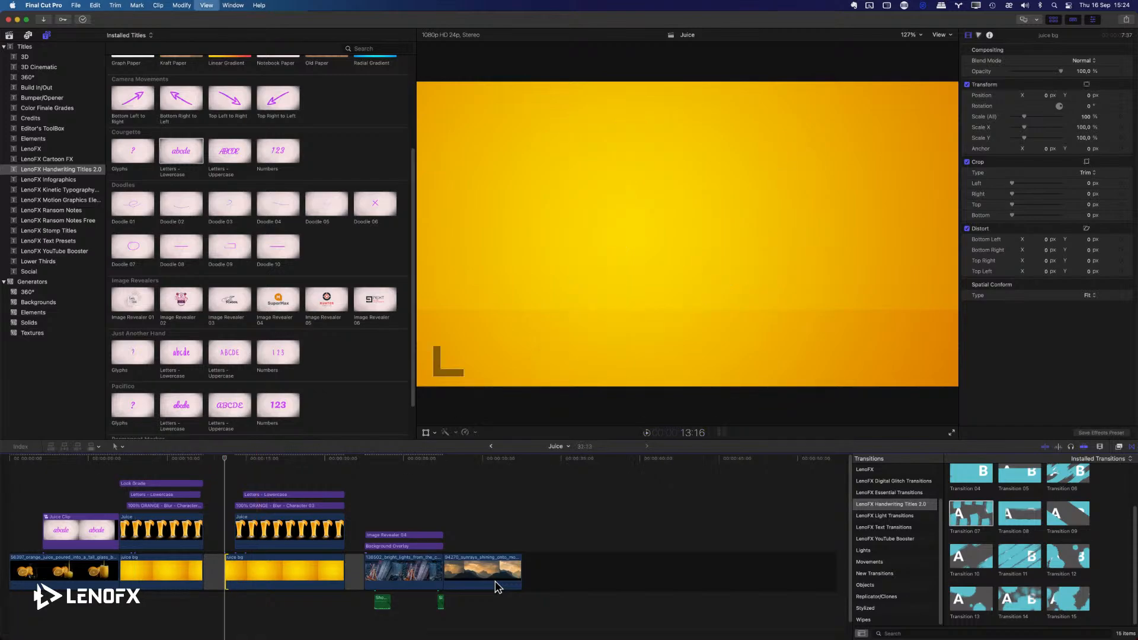
Extend the start of the Juice glass clip to 13:16 in line with the background clip, and play the opening.
key("super+equal")
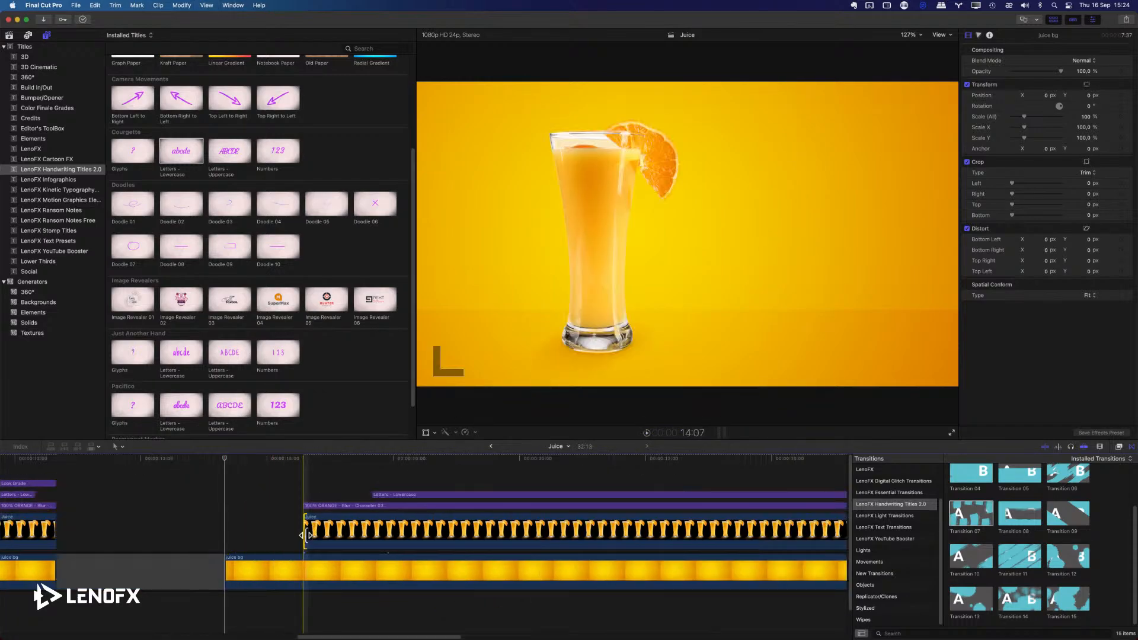
left_click(306, 534)
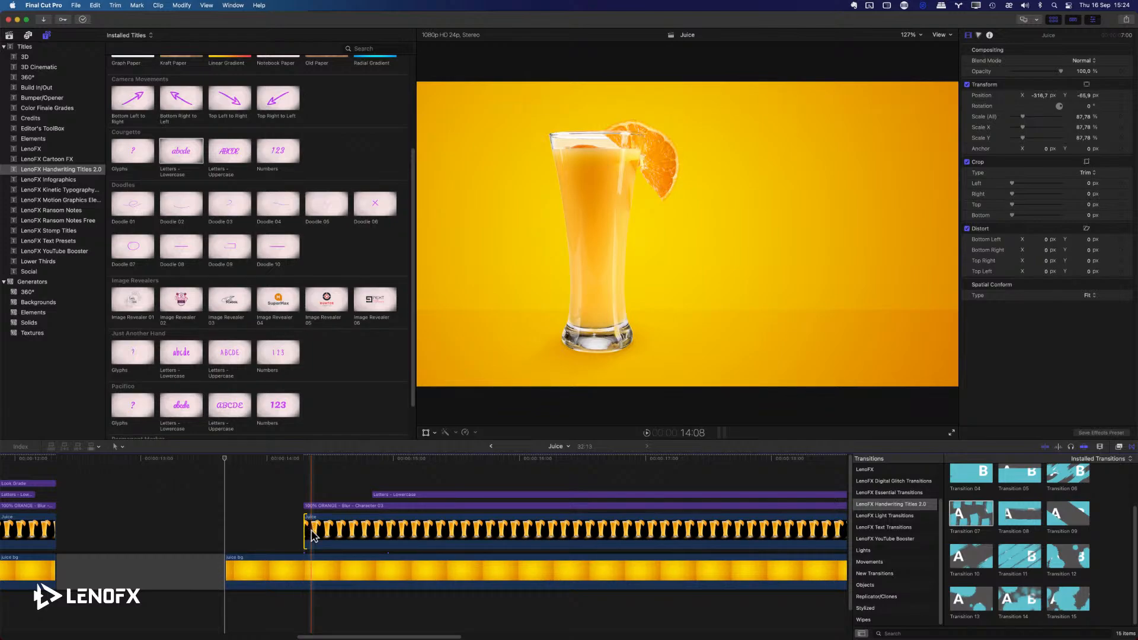
key("minus")
key("Return")
key("space")
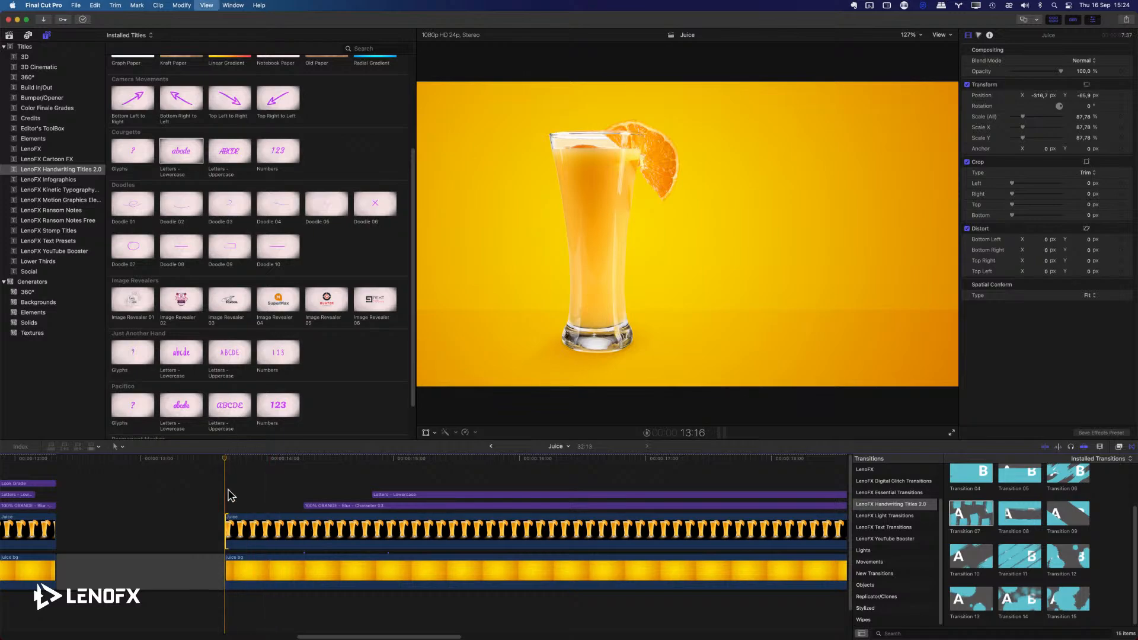
key("space")
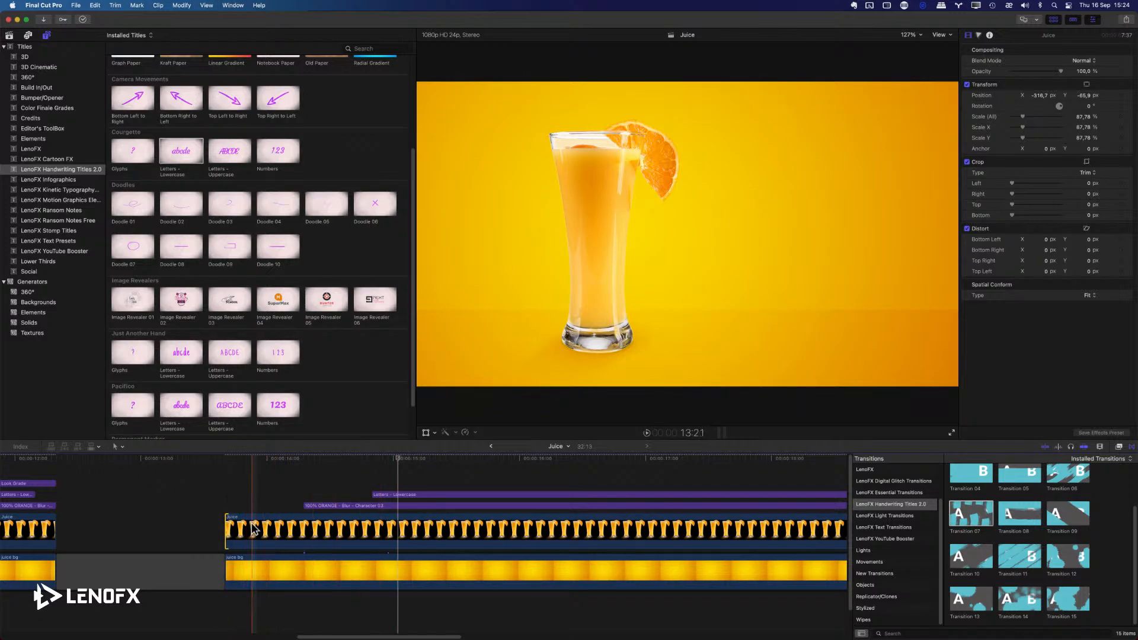
Animate the glass sliding in from off-screen left with Position keyframes at 13:16 and 14:10, keeping its current placement at 14:10, and preview it.
left_click_drag(269, 463, 321, 464)
left_click(327, 529)
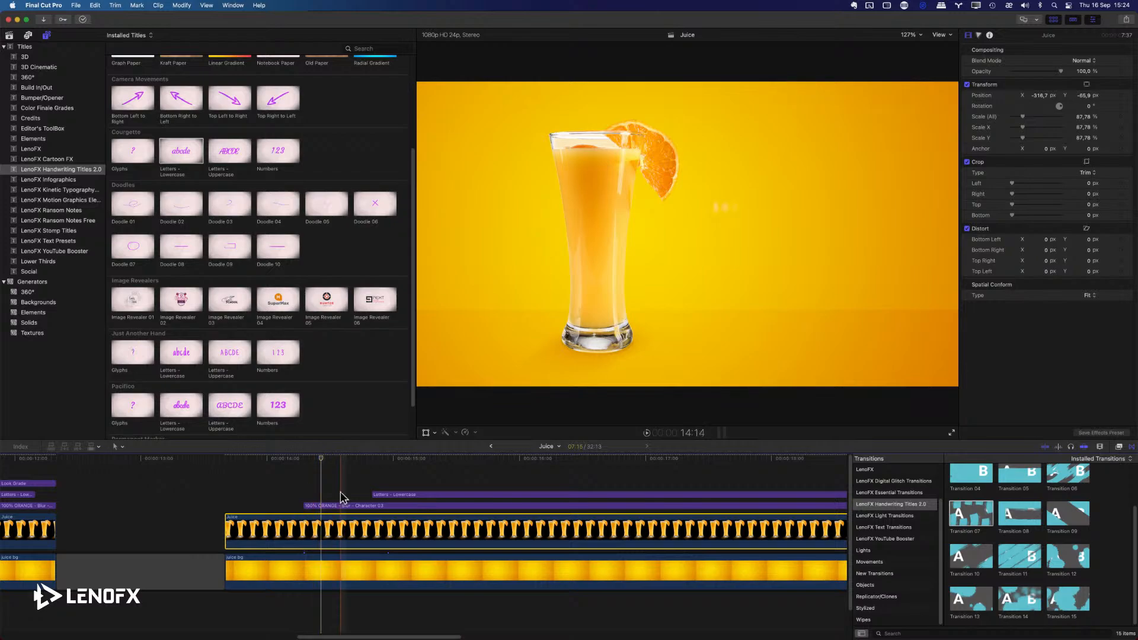
left_click(1119, 99)
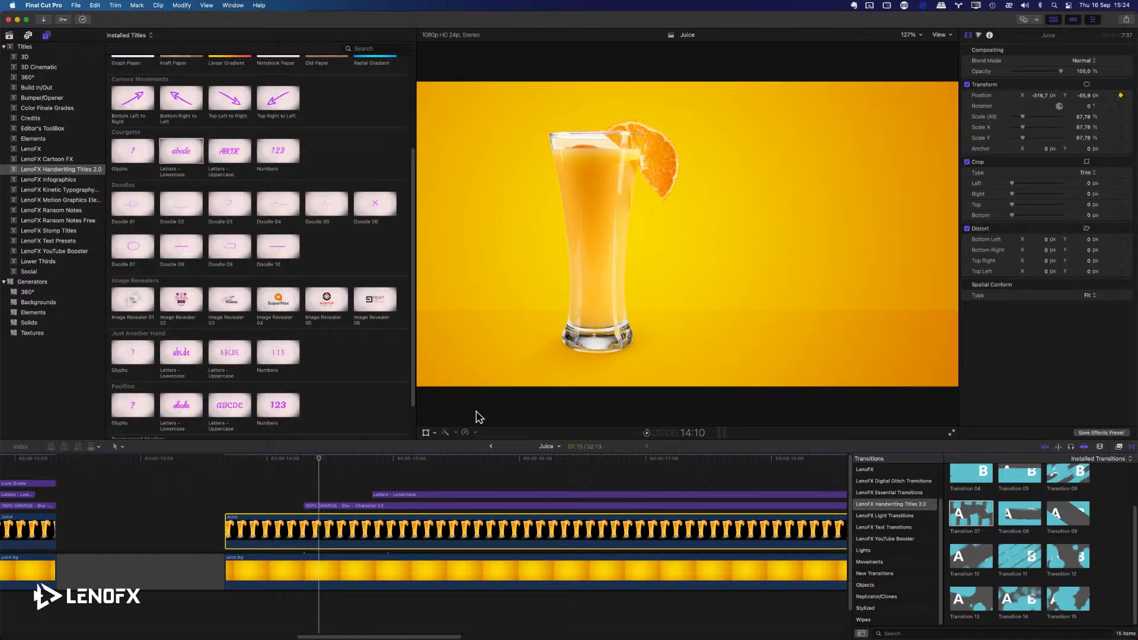
left_click_drag(319, 459, 227, 462)
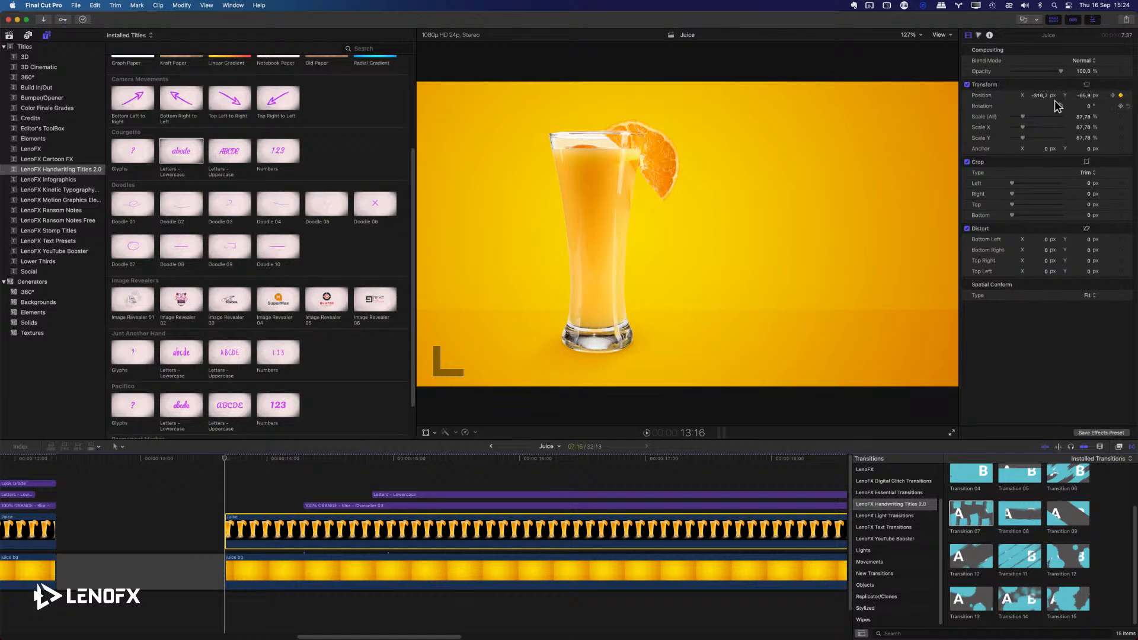
left_click_drag(1037, 97, 1037, 96)
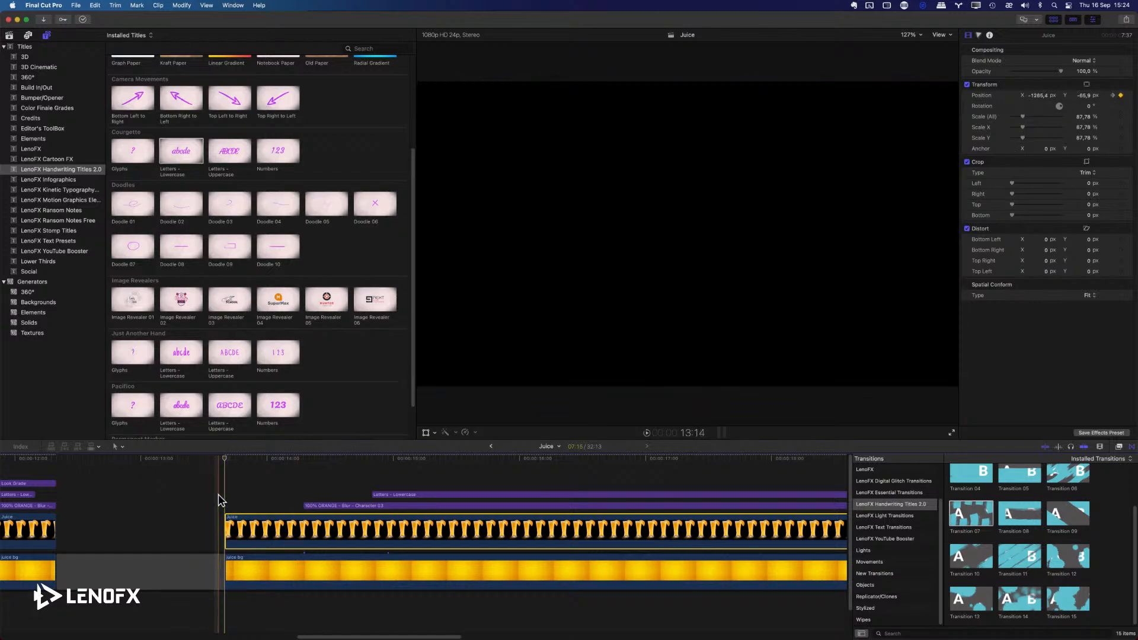
key("space")
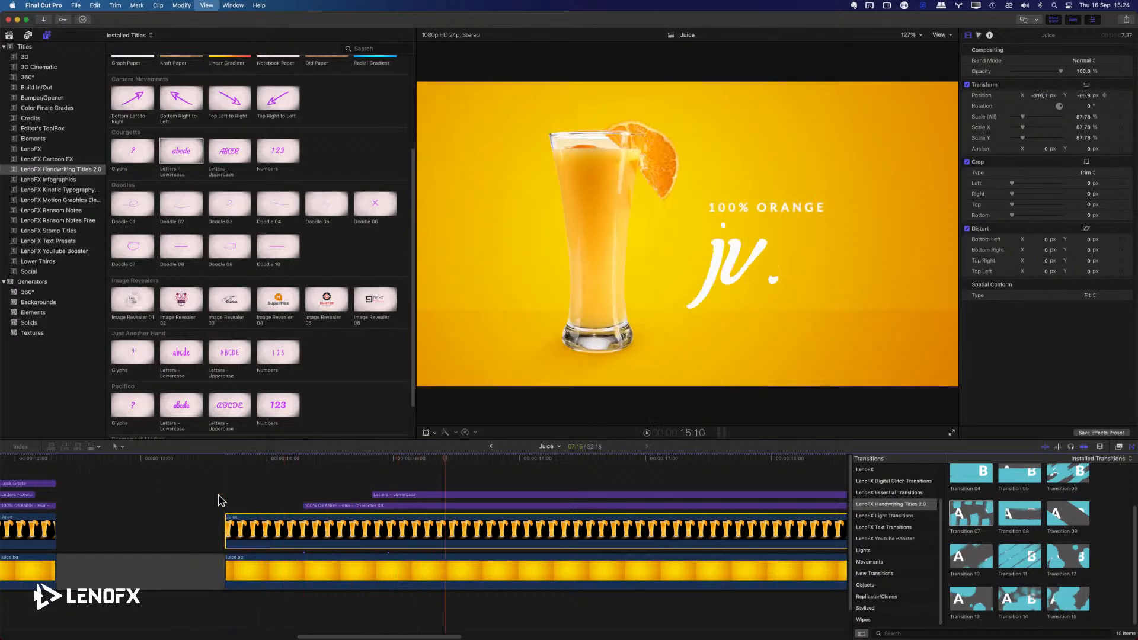
Show the glass clip's video animation, shift its first transform keyframe a few frames after the clip start, and preview the slide-in.
right_click(296, 532)
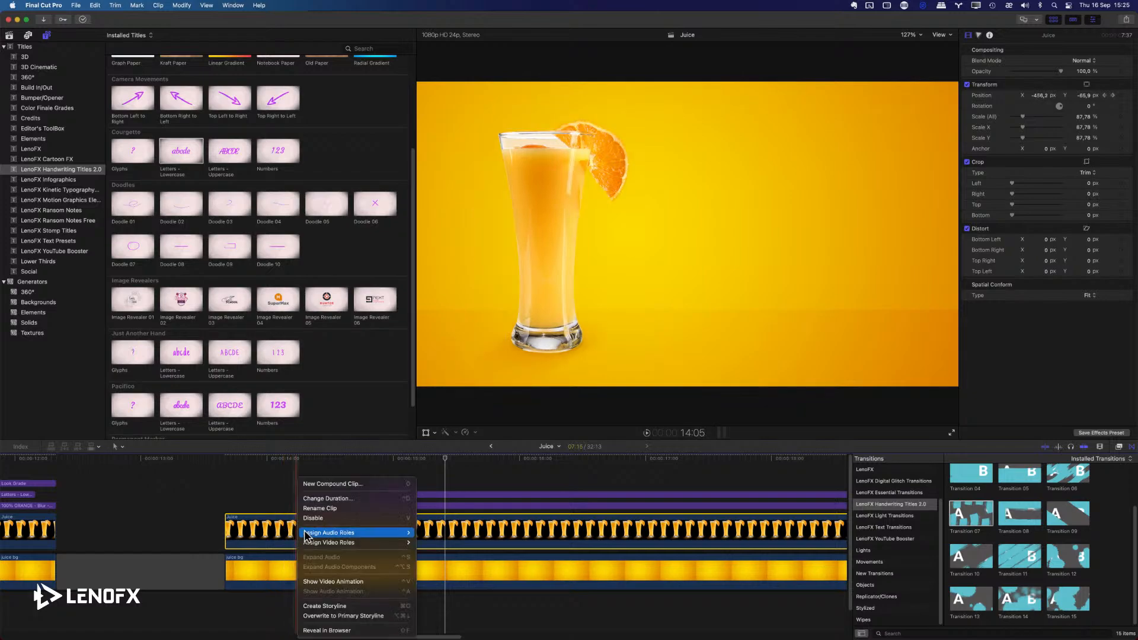
left_click(343, 581)
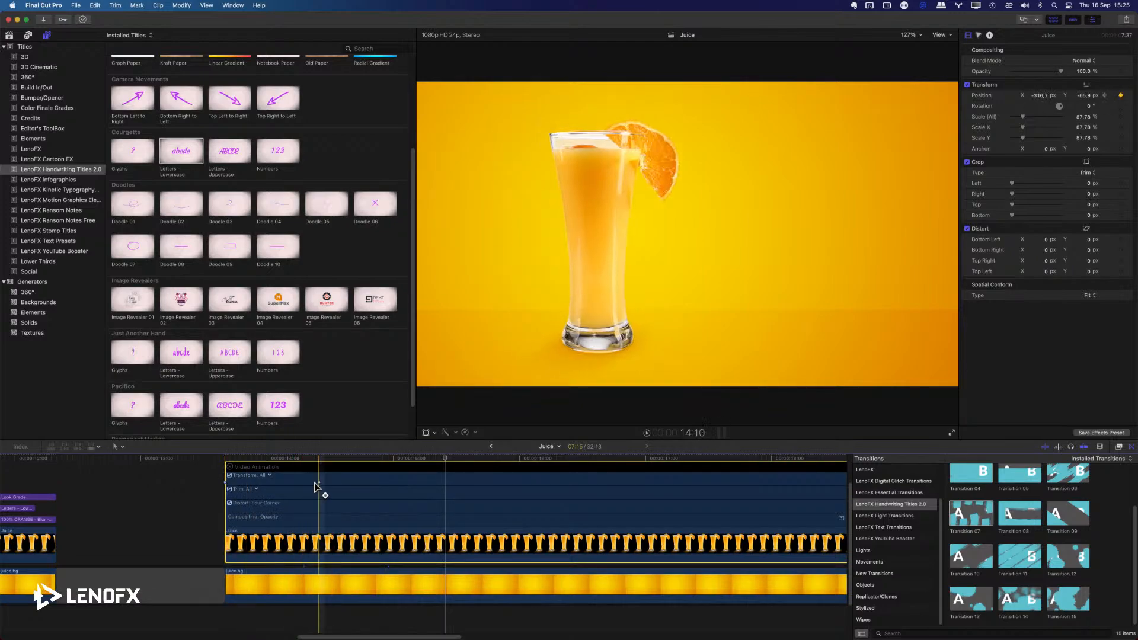
left_click_drag(225, 483, 256, 483)
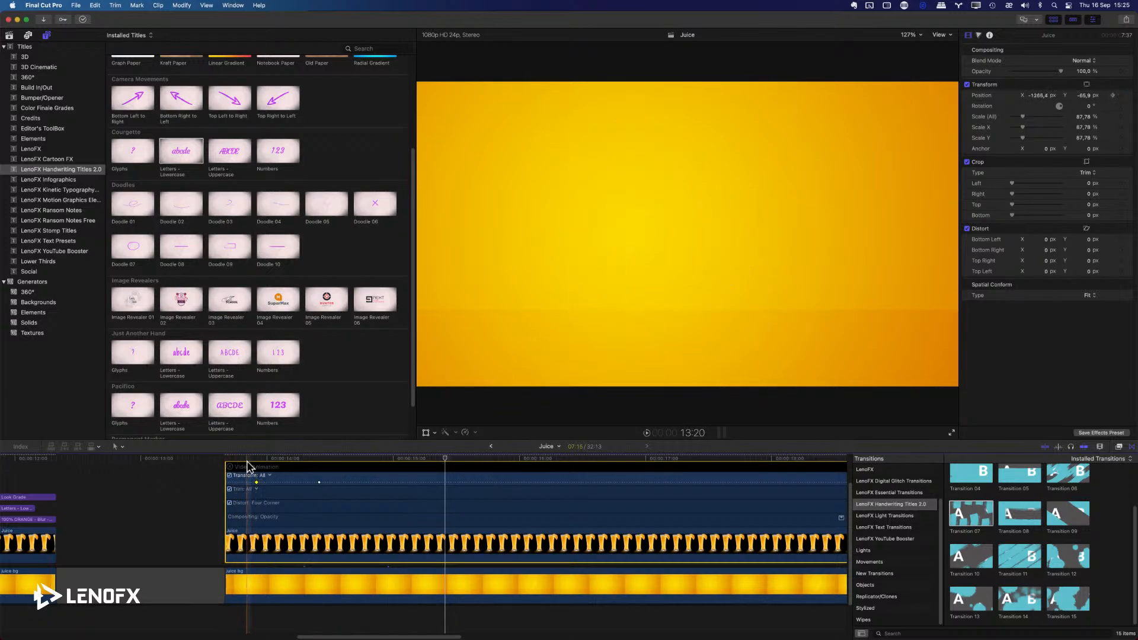
key("space")
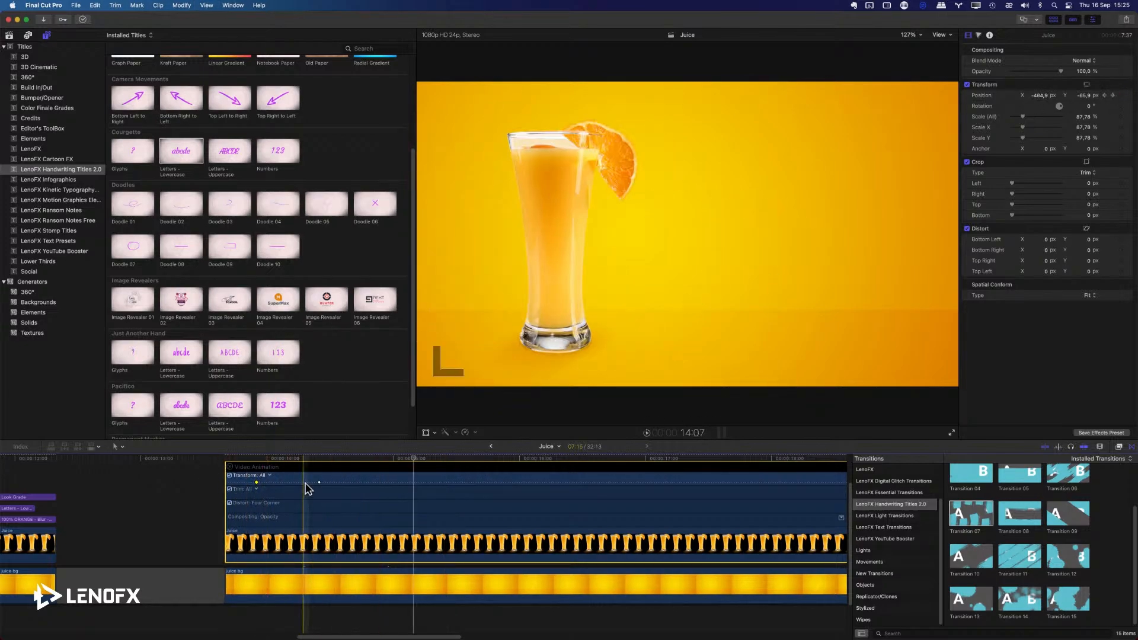
key("space")
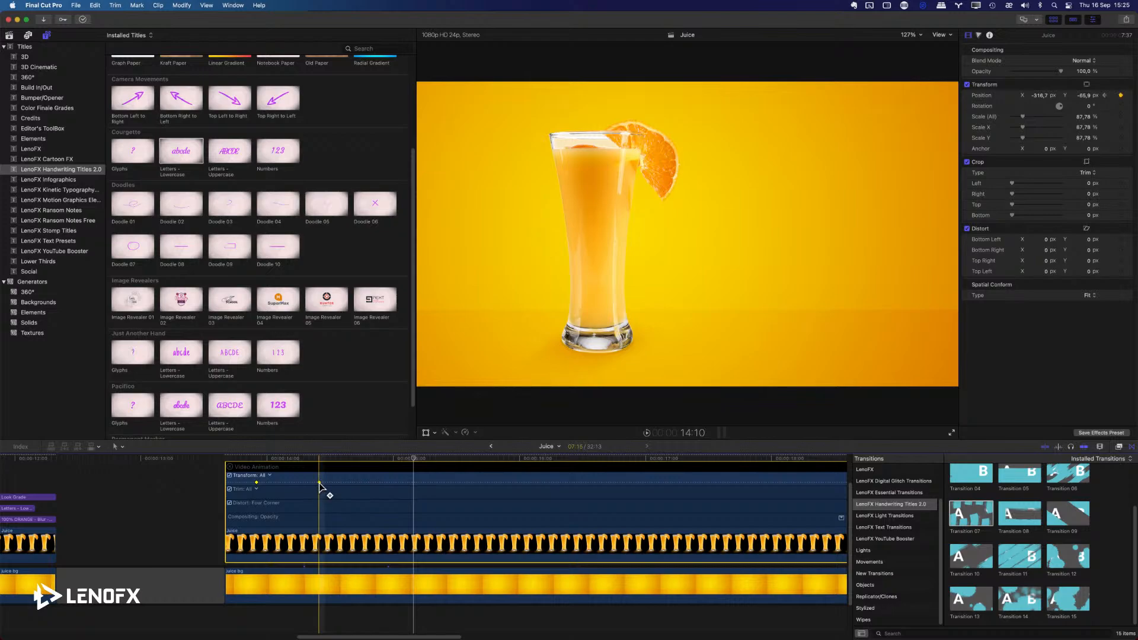
Shift both transform keyframes of the glass clip later, placing the second at 14:18, and preview the timing.
left_click_drag(319, 483, 360, 483)
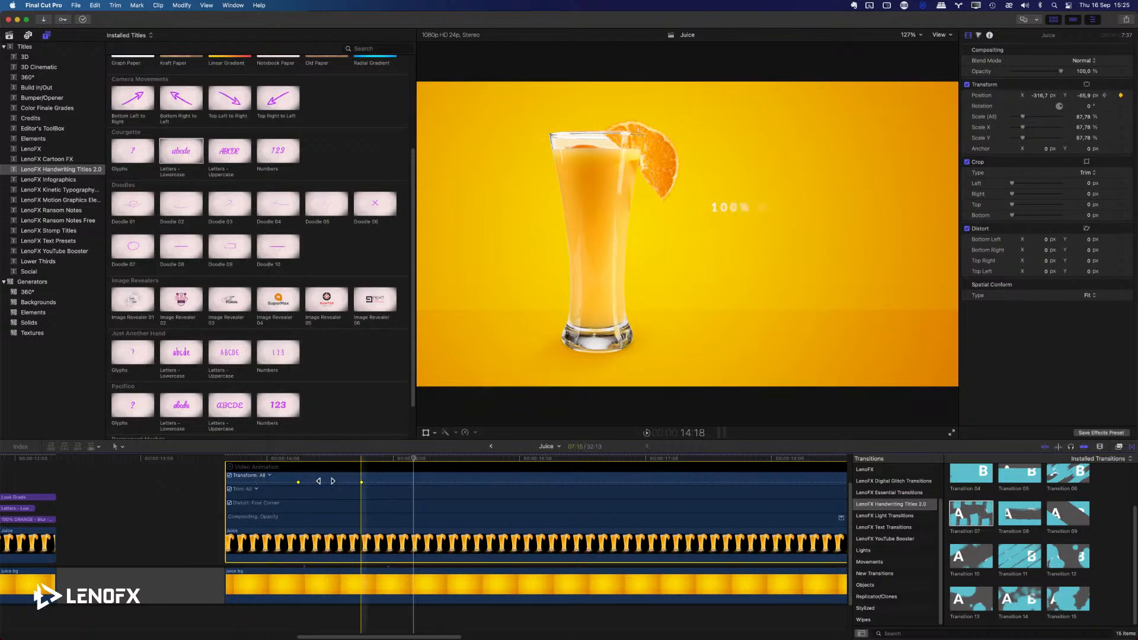
key("space")
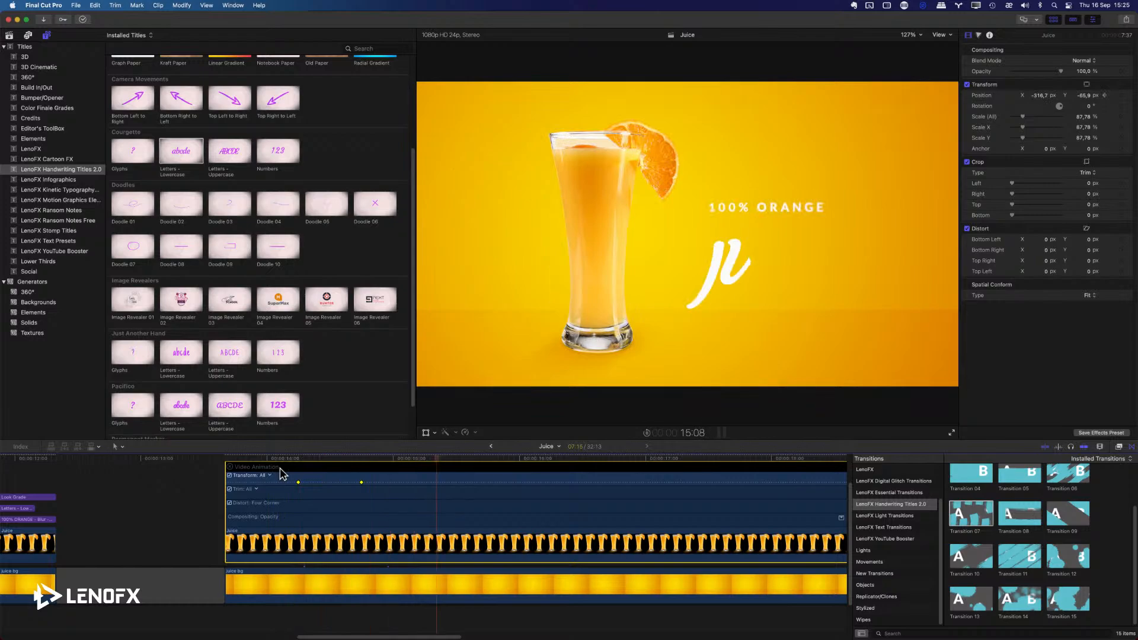
key("space")
key("space")
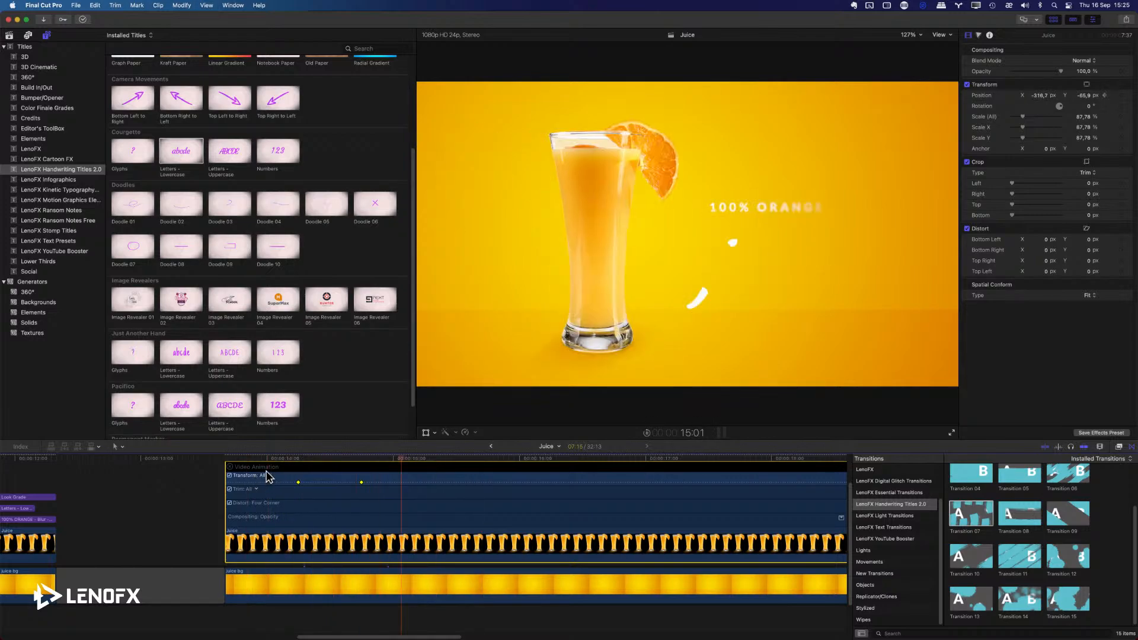
Move the glass clip's first transform keyframe back to 14:03, preview the slide-in, and hide the video animation.
key("space")
left_click_drag(298, 482, 283, 481)
key("space")
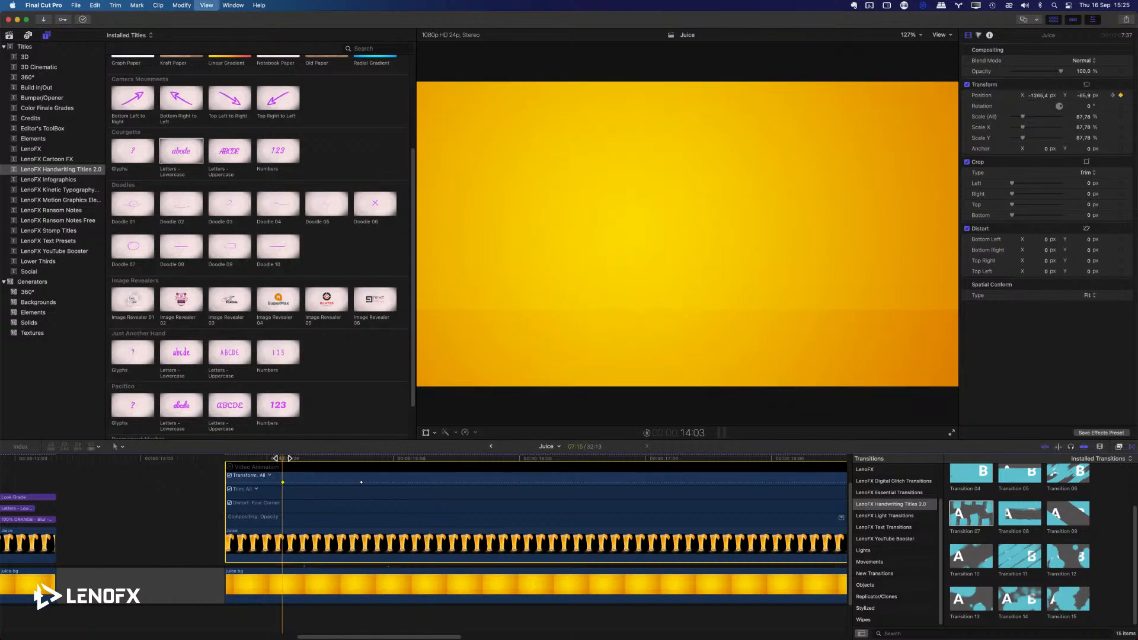
key("space")
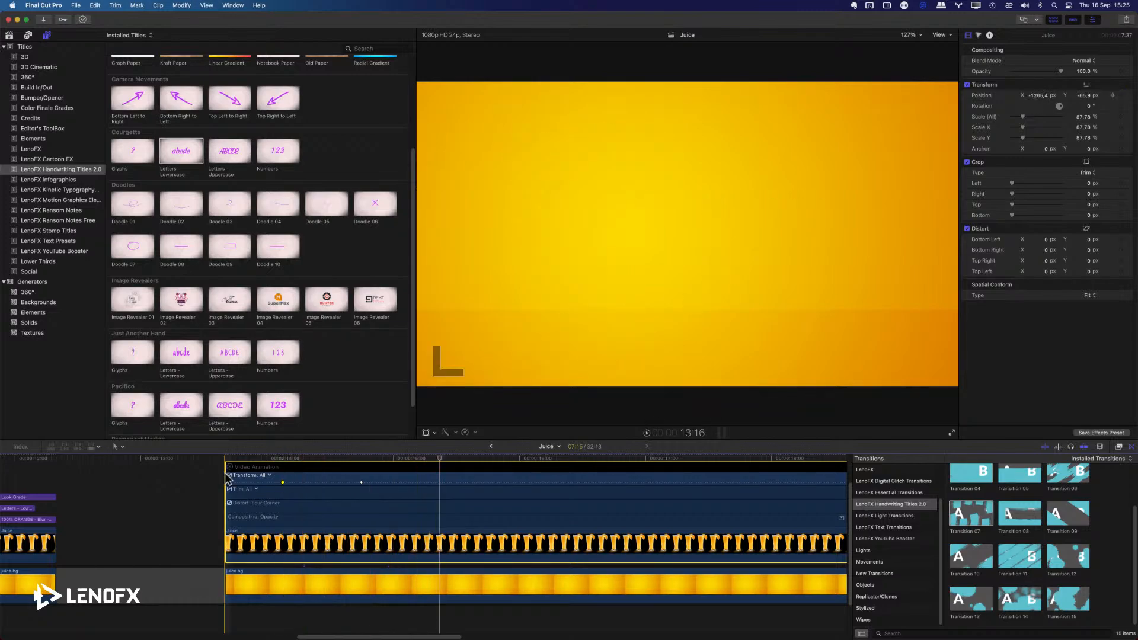
left_click(230, 468)
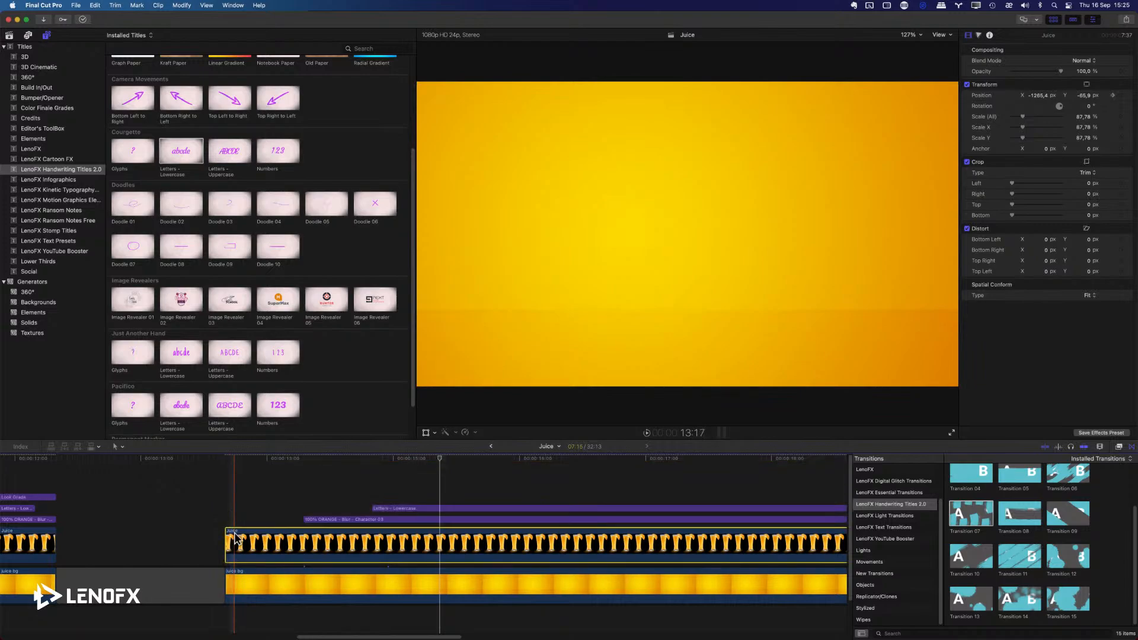
Trim the start of the Juice glass clip to 14:05 and trim the background clip's start to match.
left_click(258, 460)
left_click_drag(258, 460, 294, 470)
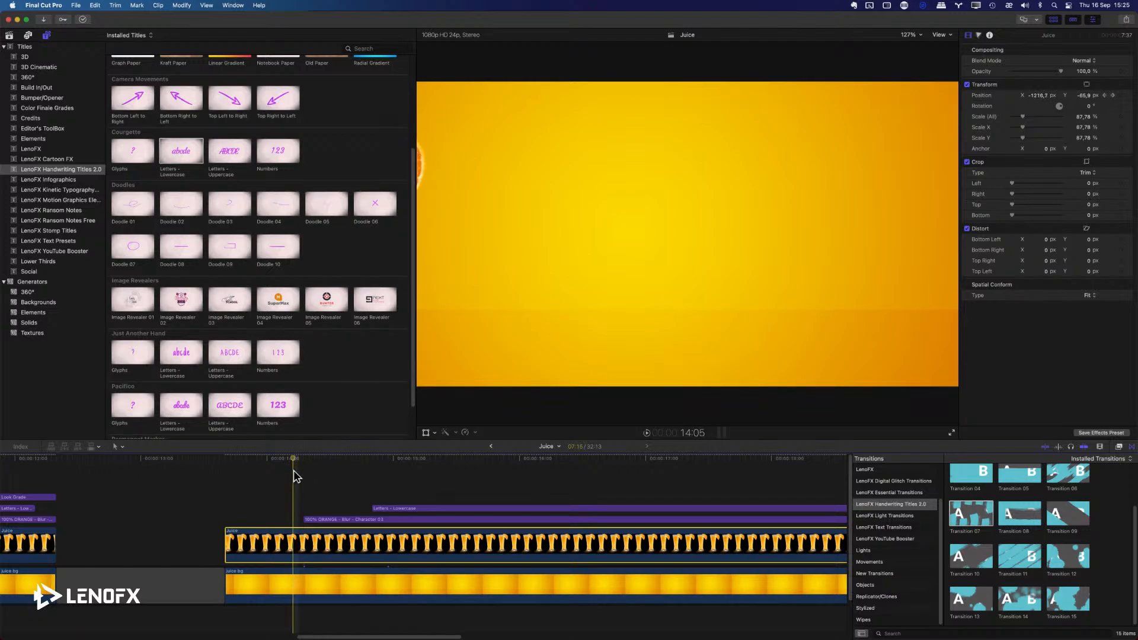
key("alt+bracketleft")
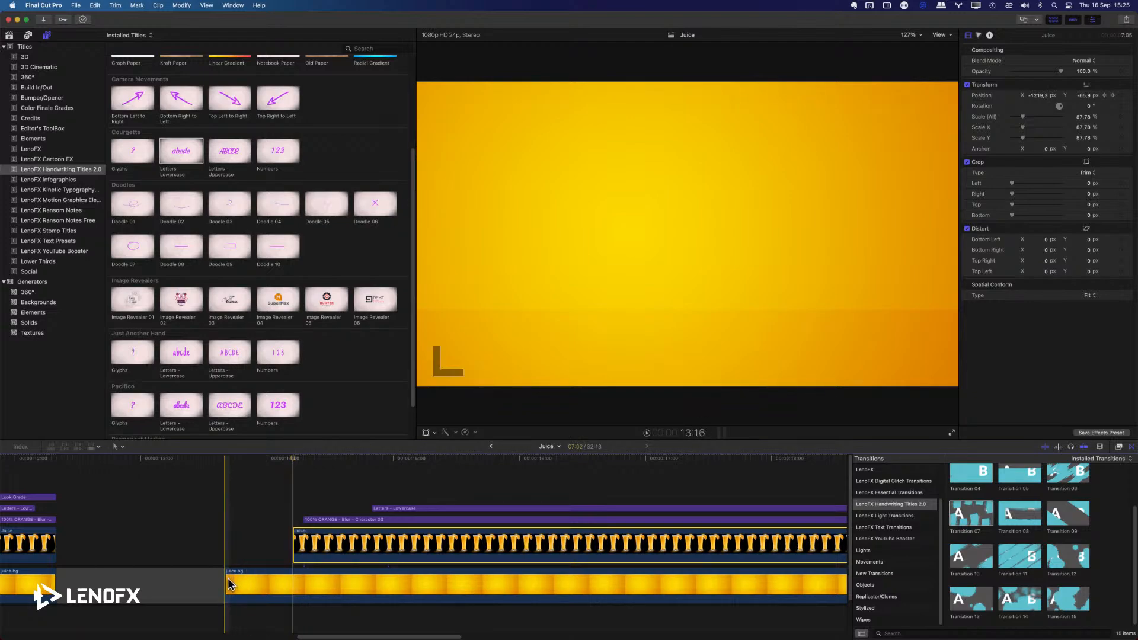
left_click_drag(229, 581, 294, 578)
Play back the trimmed composition to check the glass slide-in together with the 100% ORANGE and juice titles.
key("space")
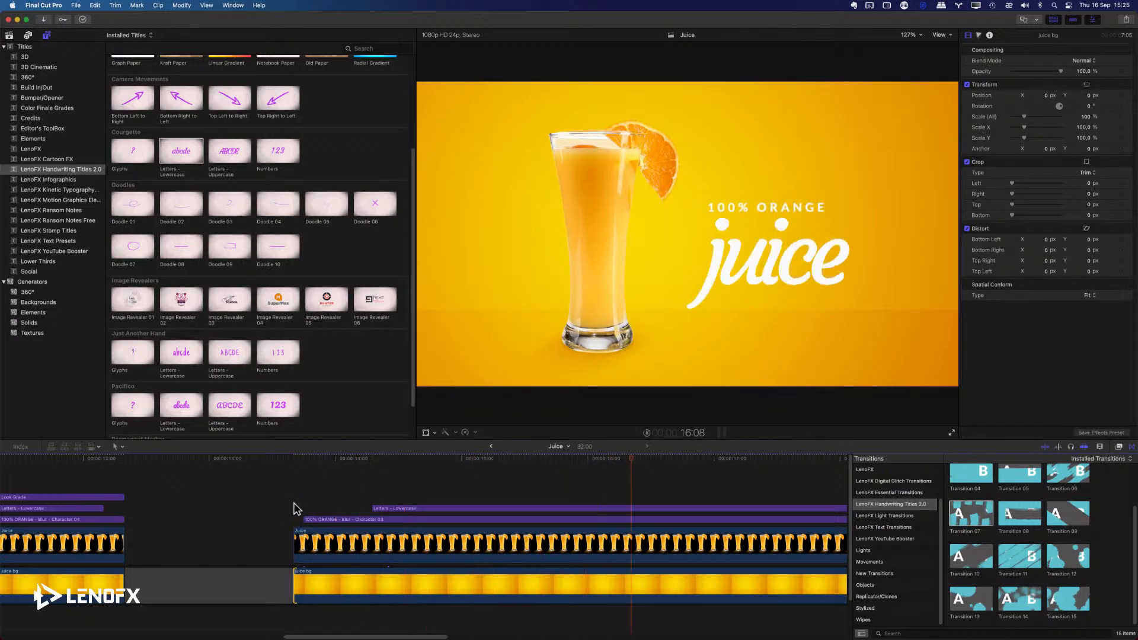
key("space")
scroll(611, 489, "right", 3)
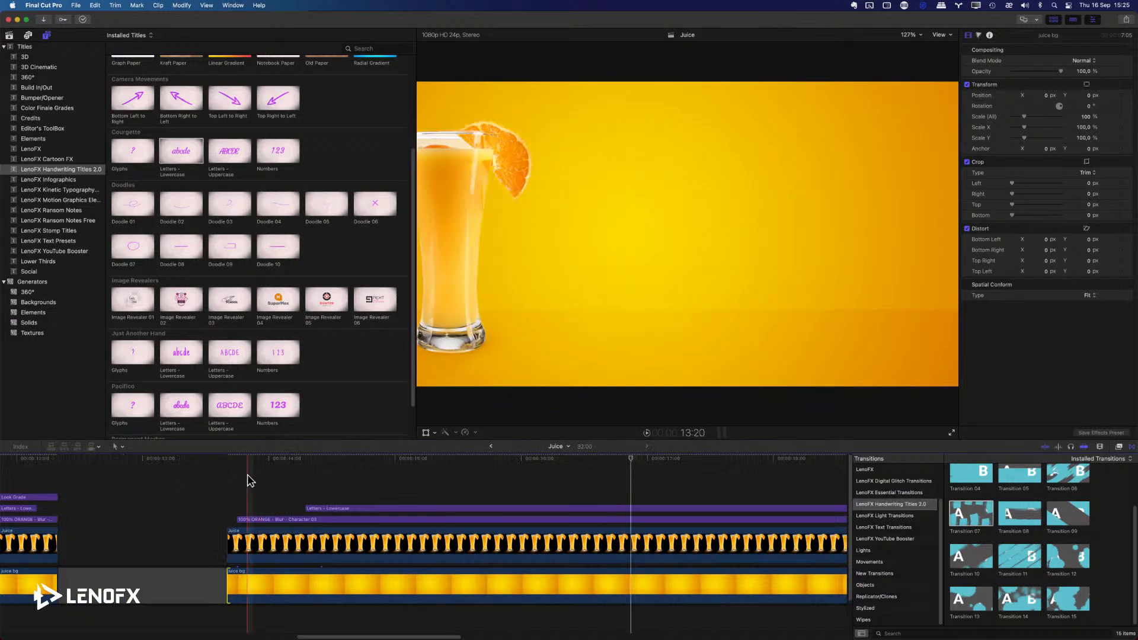
key("space")
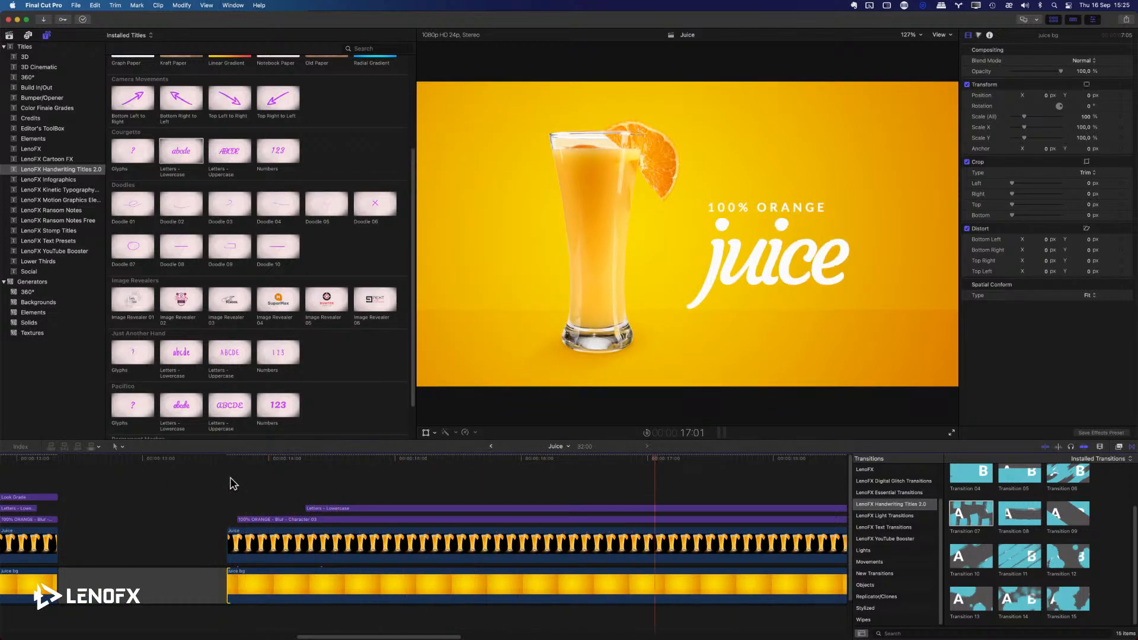
key("super+minus")
key("super+minus")
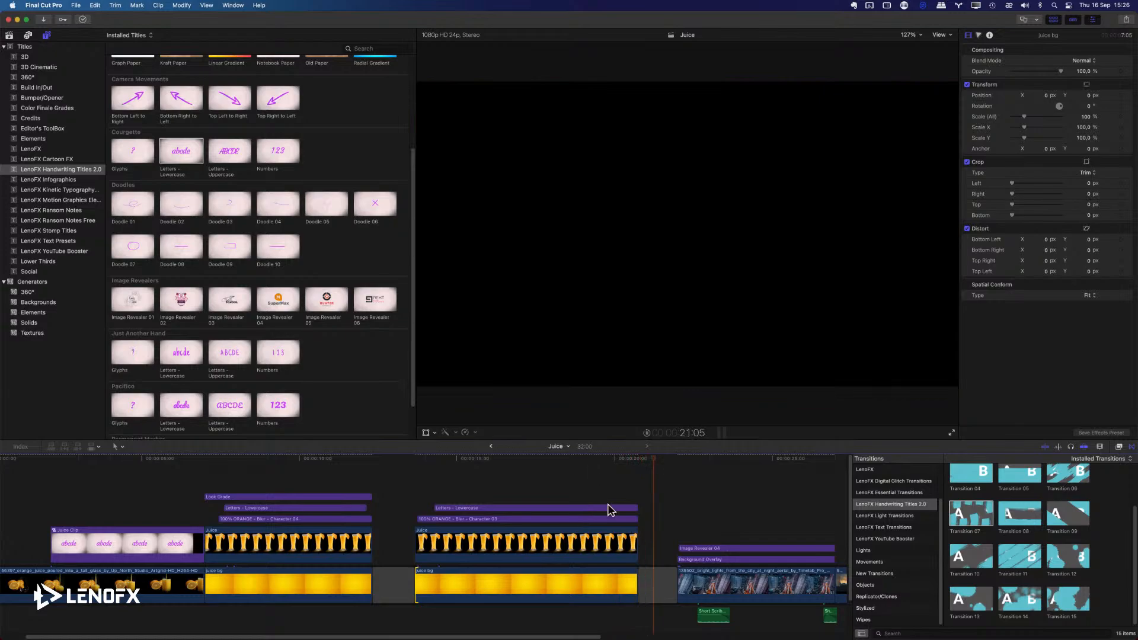
key("space")
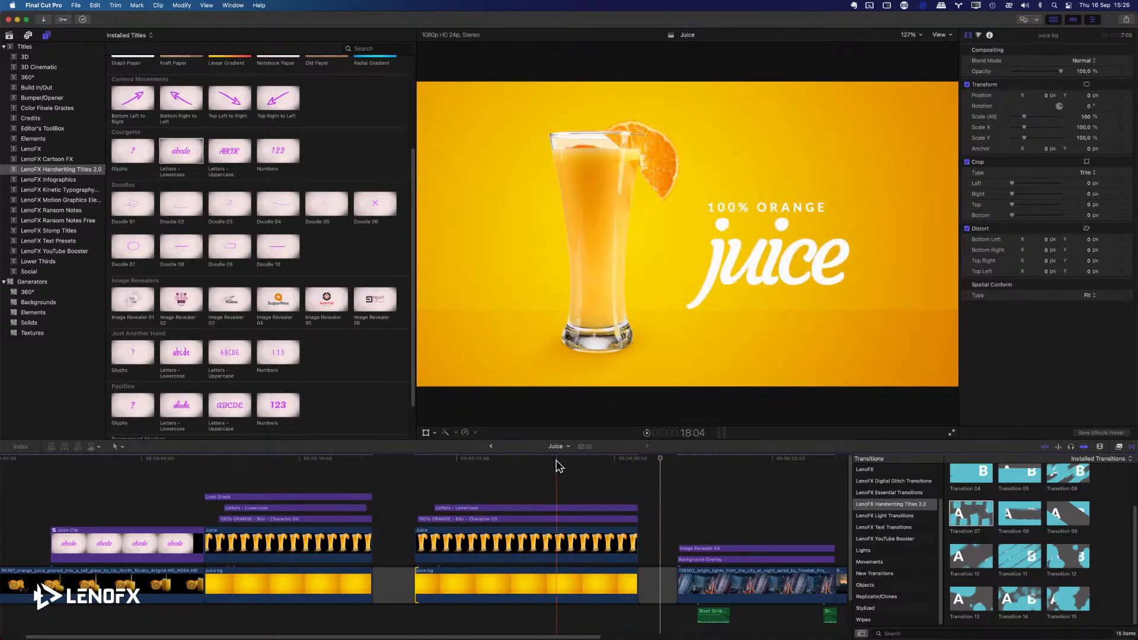
left_click(528, 468)
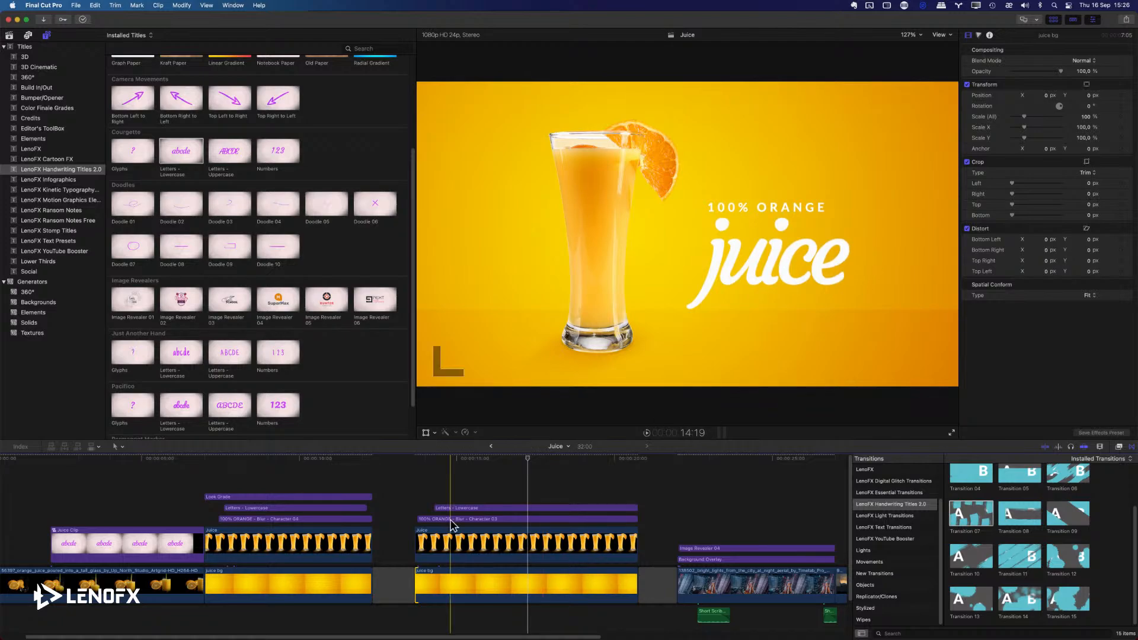
left_click_drag(468, 519, 473, 505)
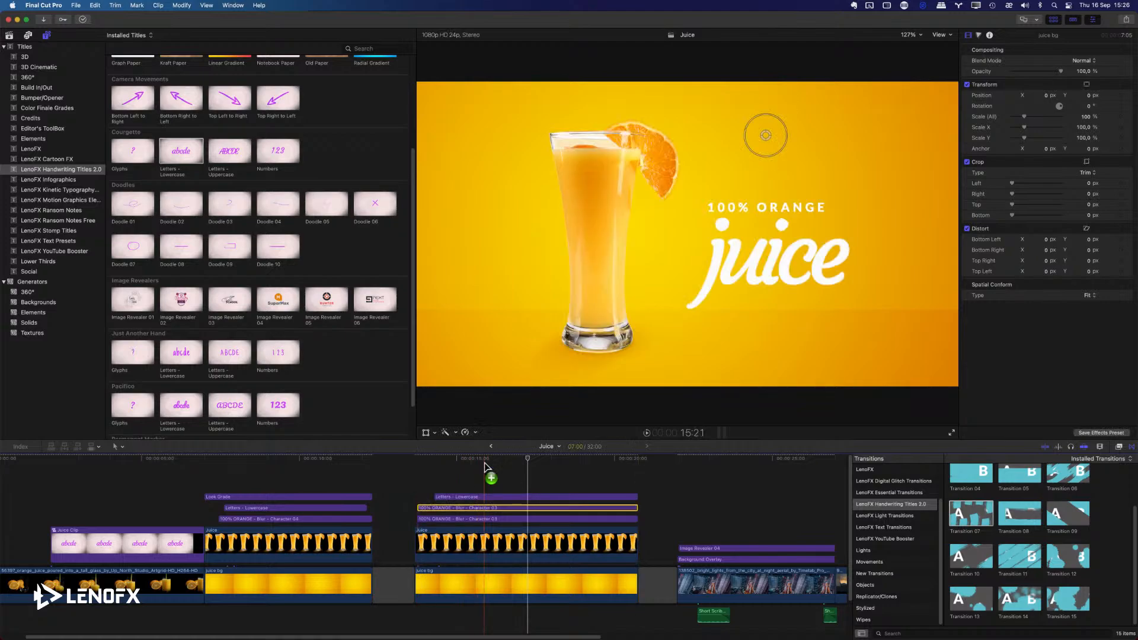
left_click(497, 462)
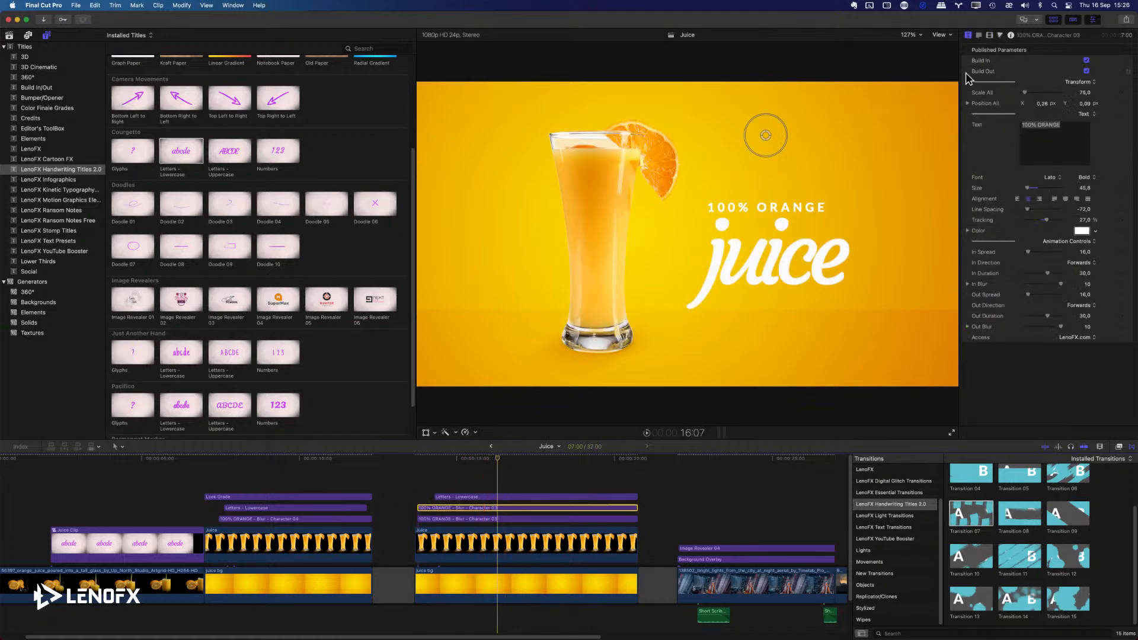
key("Delete")
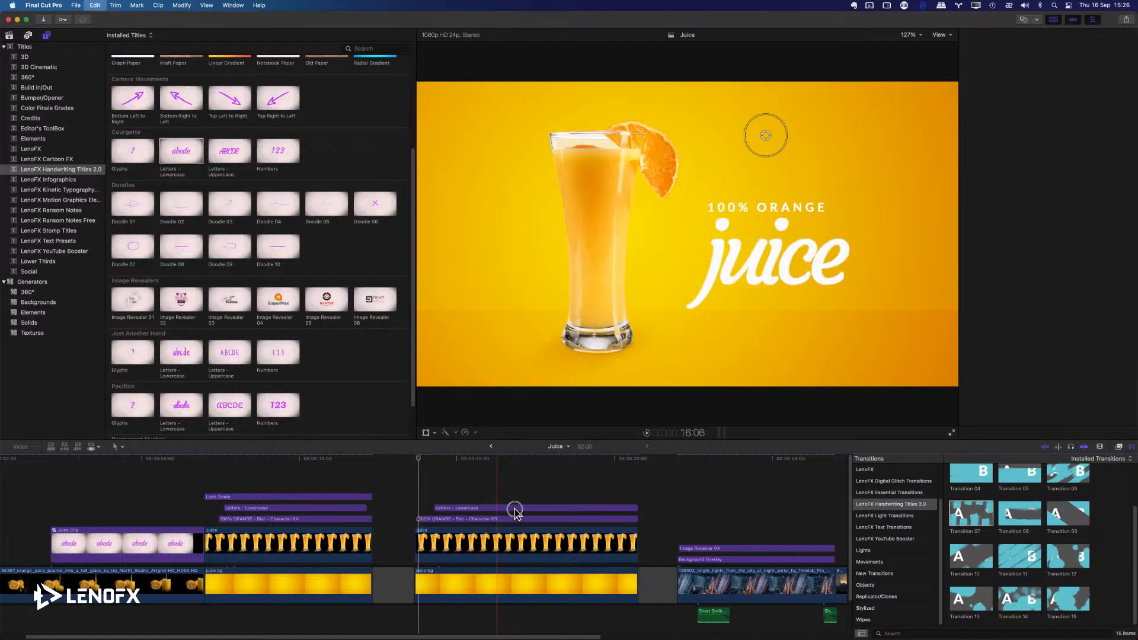
Duplicate the juice title onto the layer above and set the copy's Position All X to 1.52.
left_click_drag(509, 504, 510, 497)
left_click(522, 461)
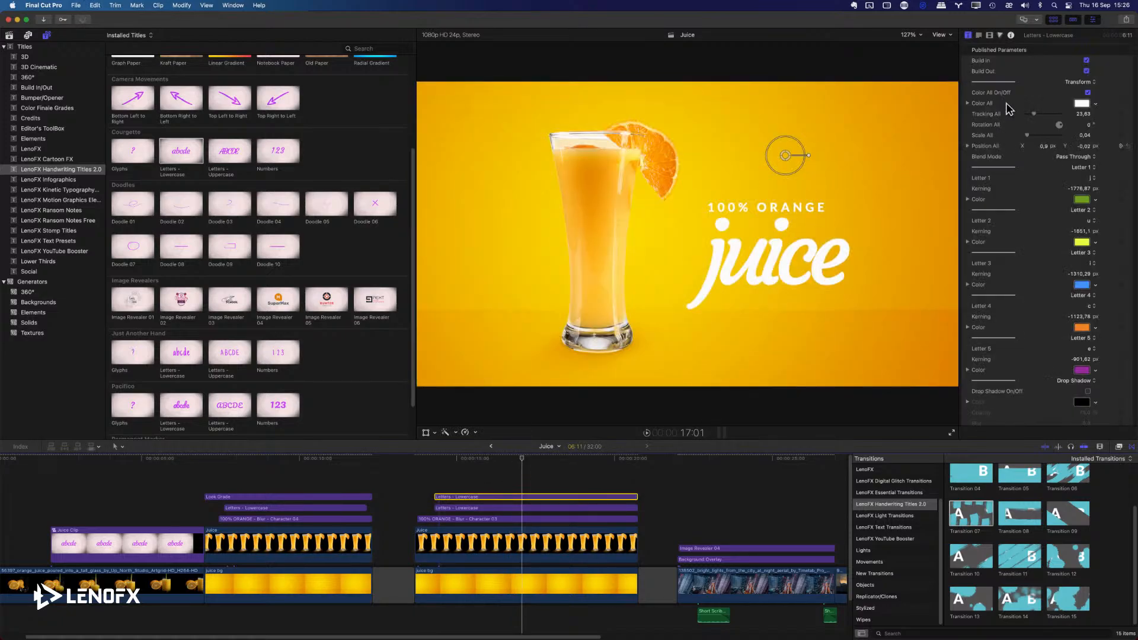
left_click_drag(1045, 153, 1040, 151)
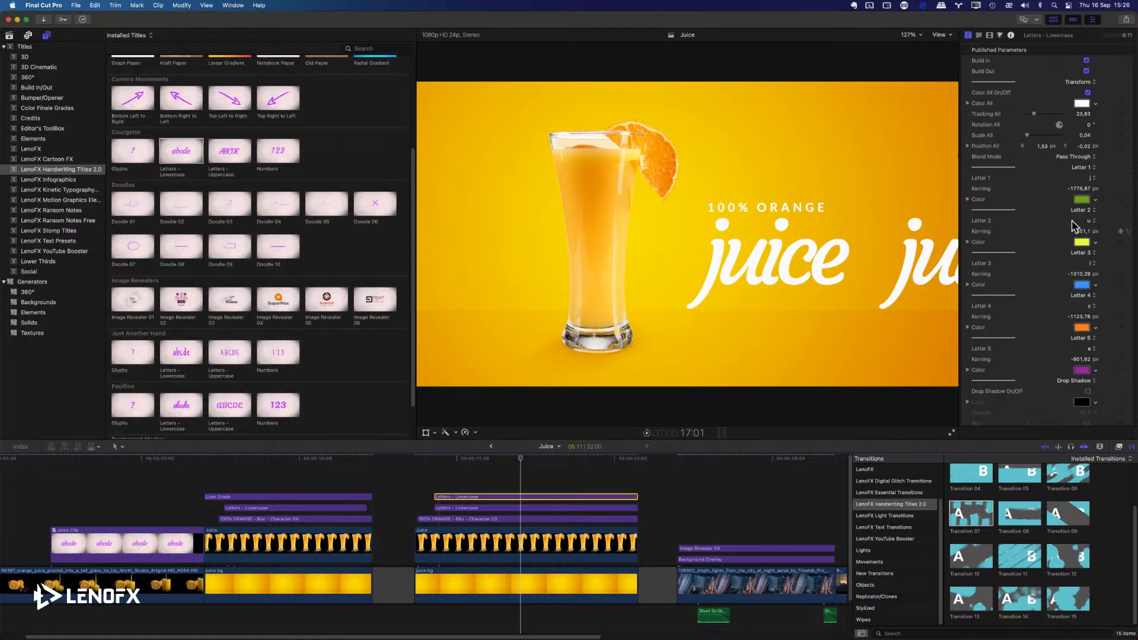
Set Letter 2 through Letter 5 of the copied juice title to None.
left_click(1093, 222)
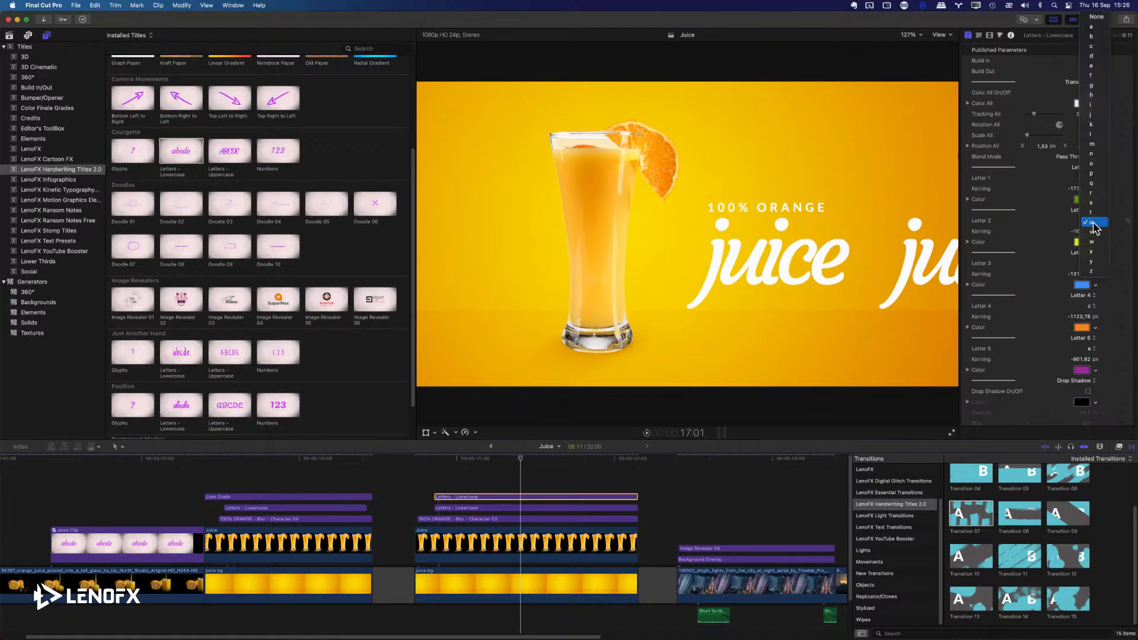
left_click(1097, 16)
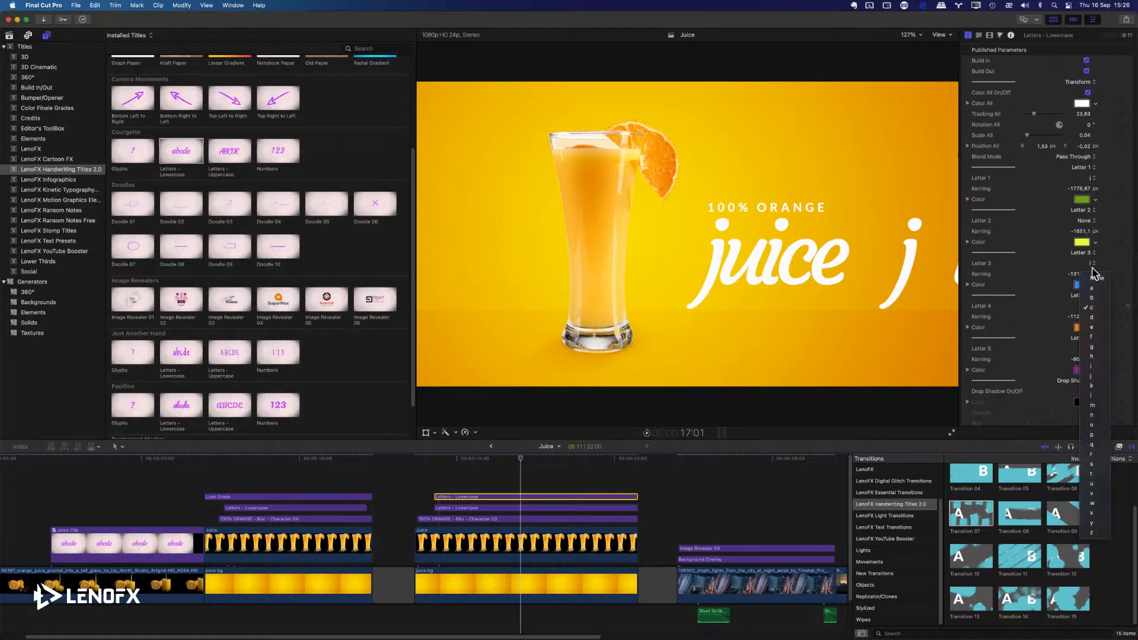
left_click(1094, 265)
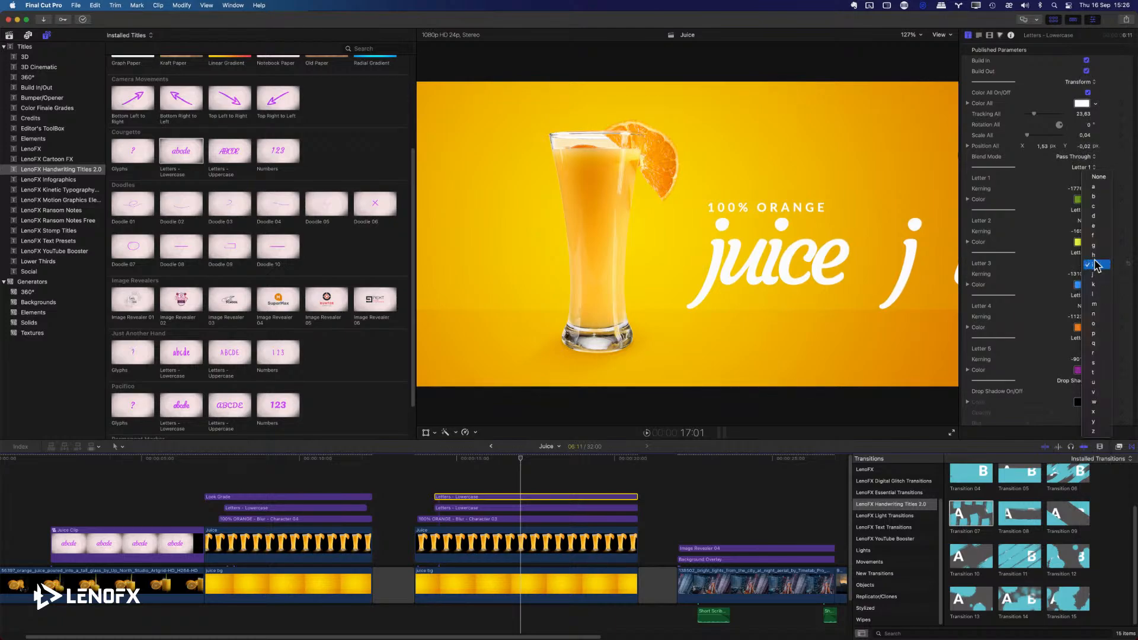
left_click(1097, 177)
left_click(1093, 349)
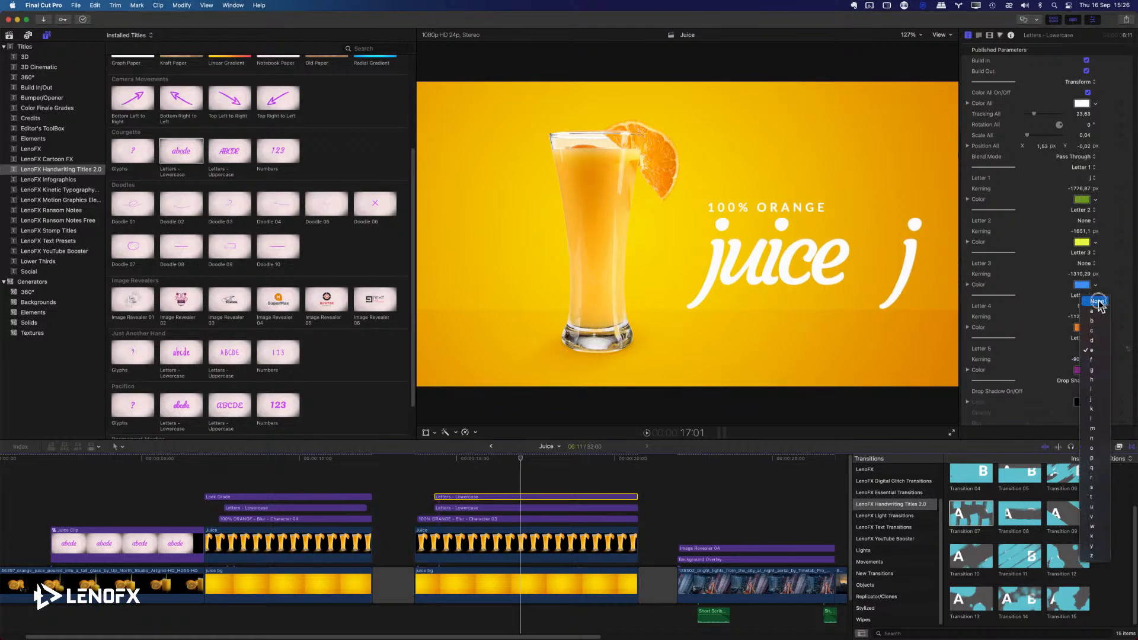
left_click(1097, 301)
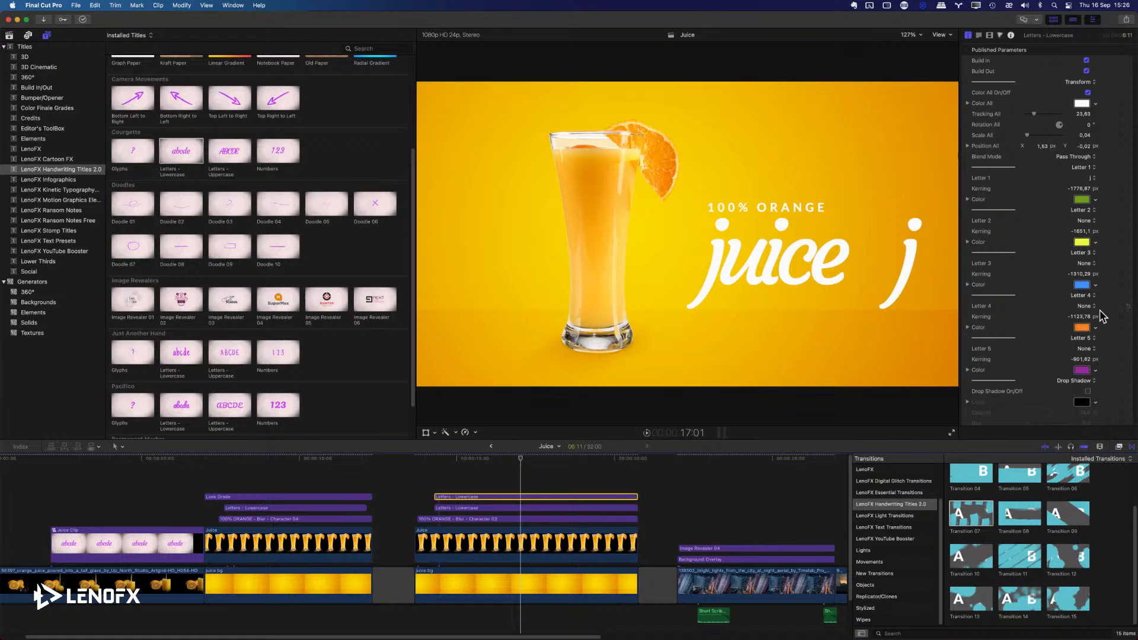
Try the copied title as a single r at Position All X 1.37 beside juice, and delete the copy.
left_click(1091, 178)
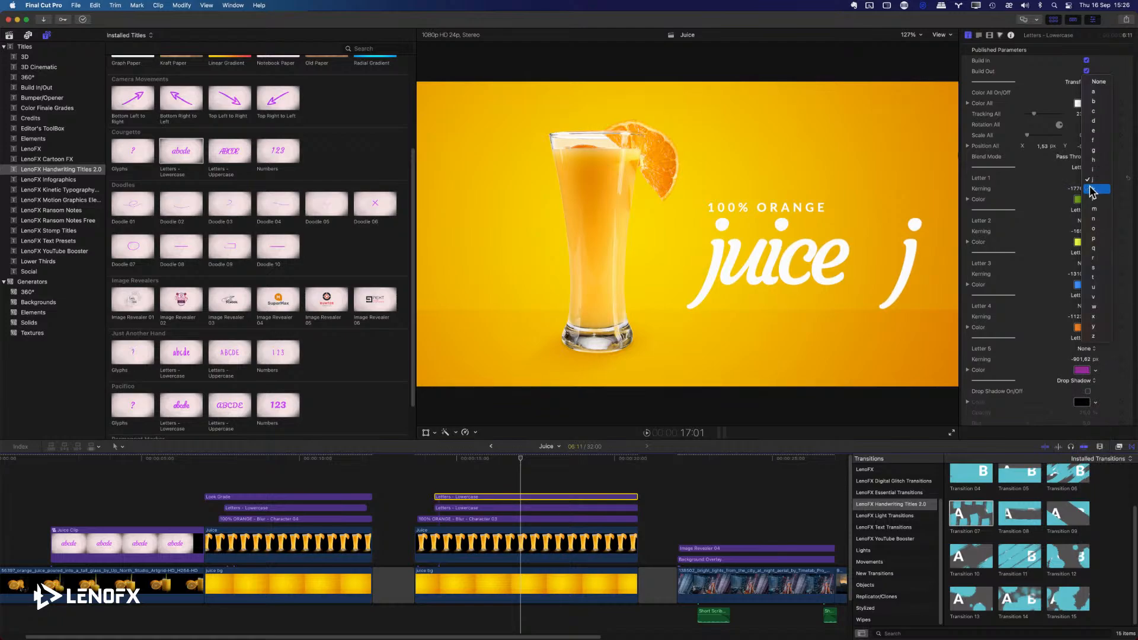
left_click(1094, 257)
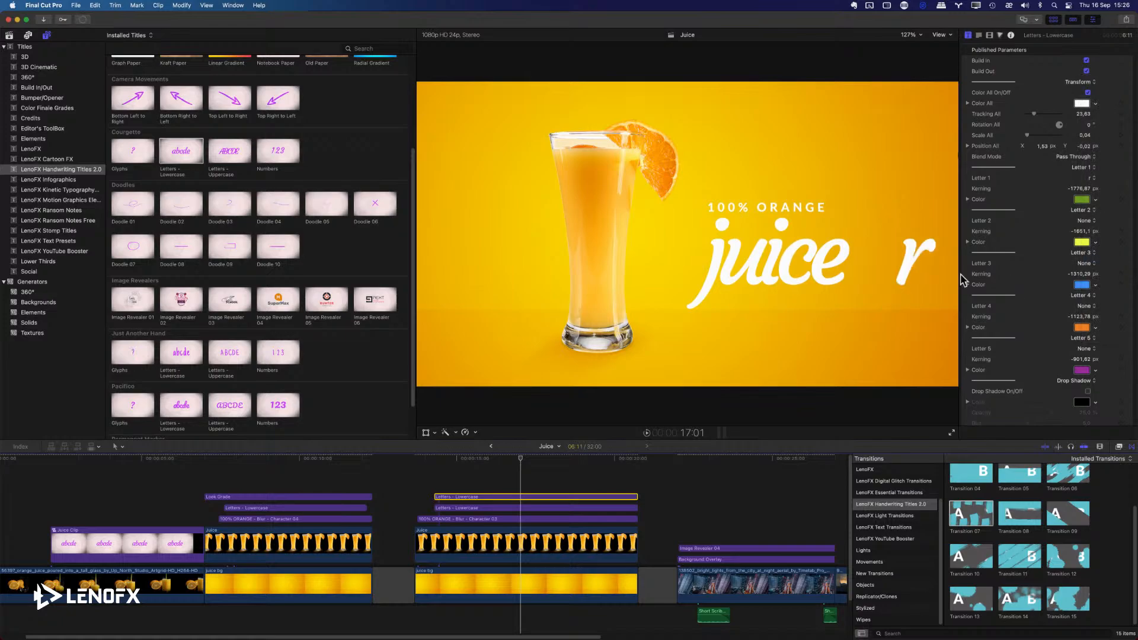
left_click(1043, 146)
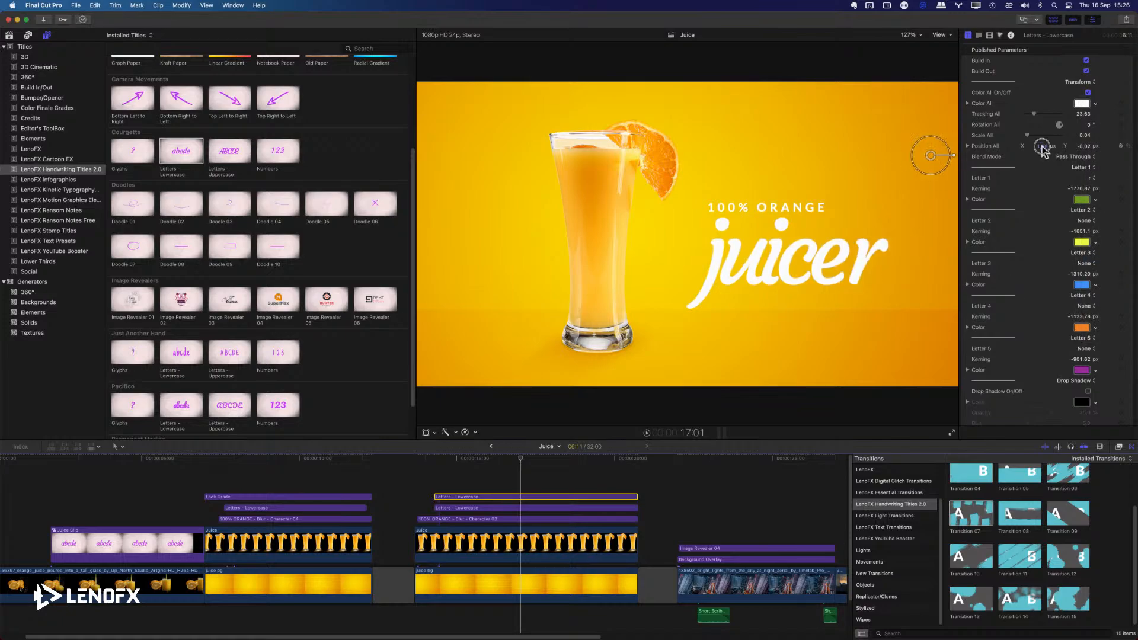
left_click_drag(1043, 149, 1043, 148)
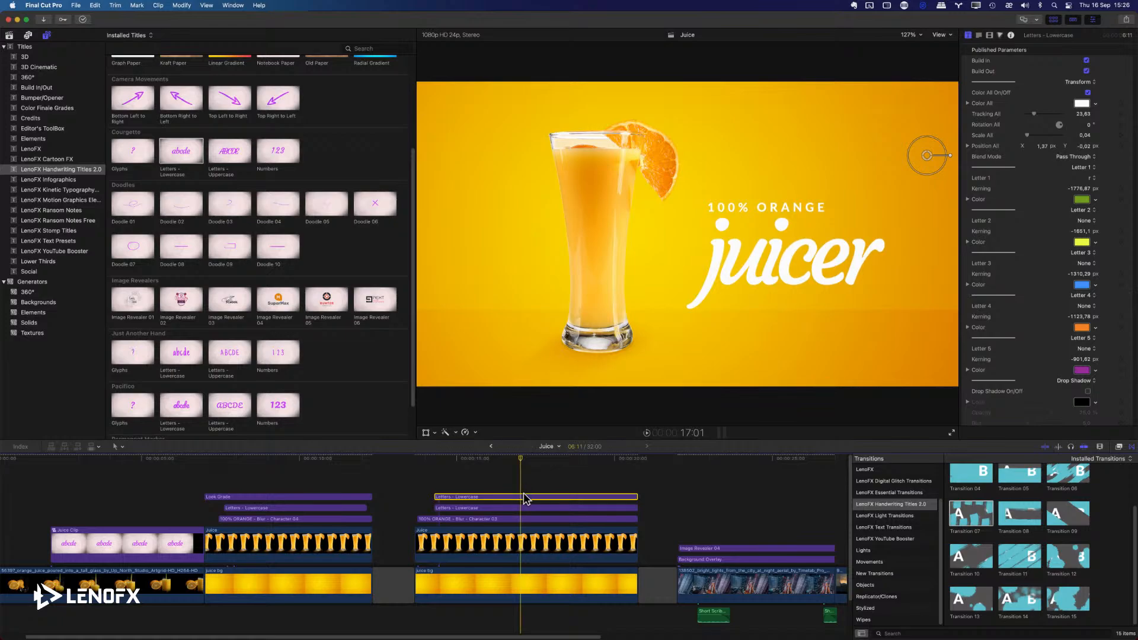
key("BackSpace")
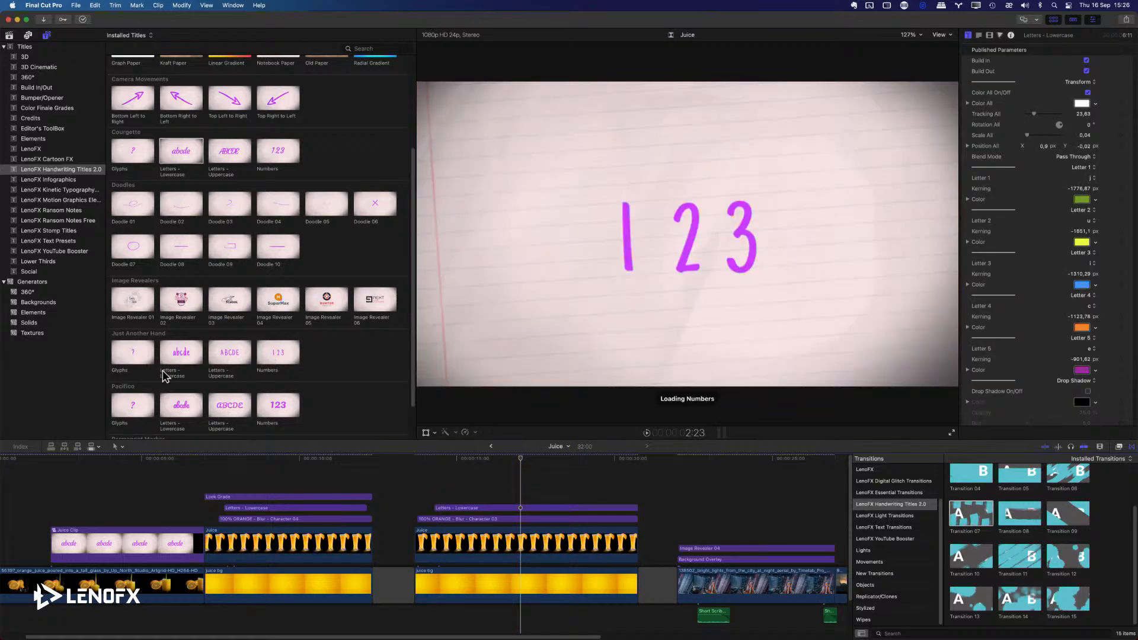
Add the Just Another Hand Glyphs title above the juice title and extend its end to match the clips below.
left_click_drag(132, 358, 436, 488)
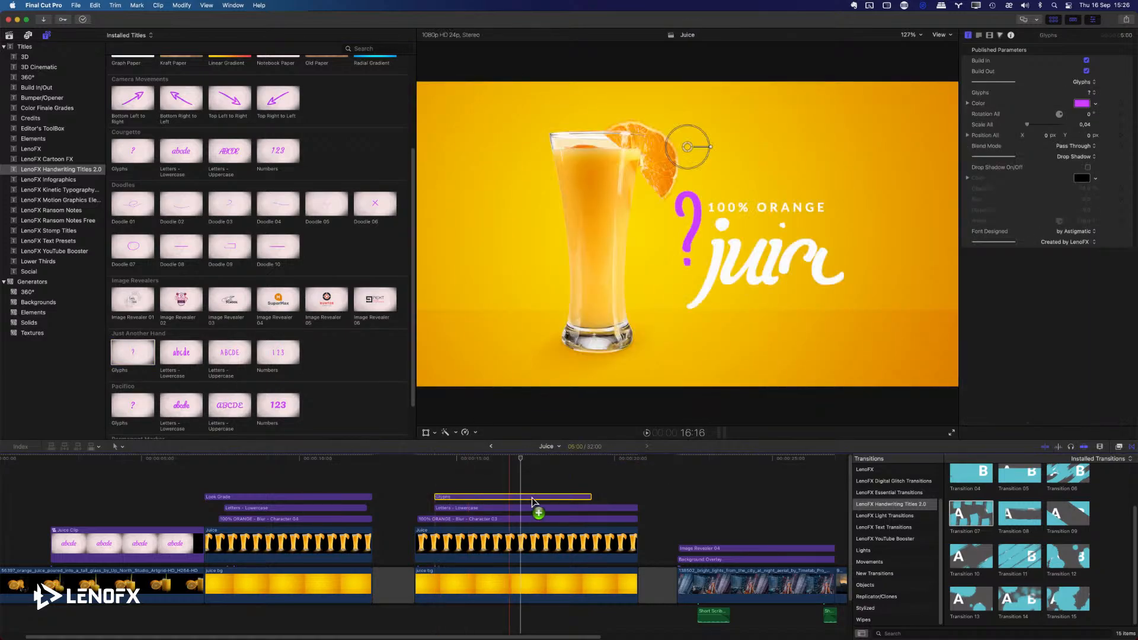
left_click_drag(591, 498, 634, 499)
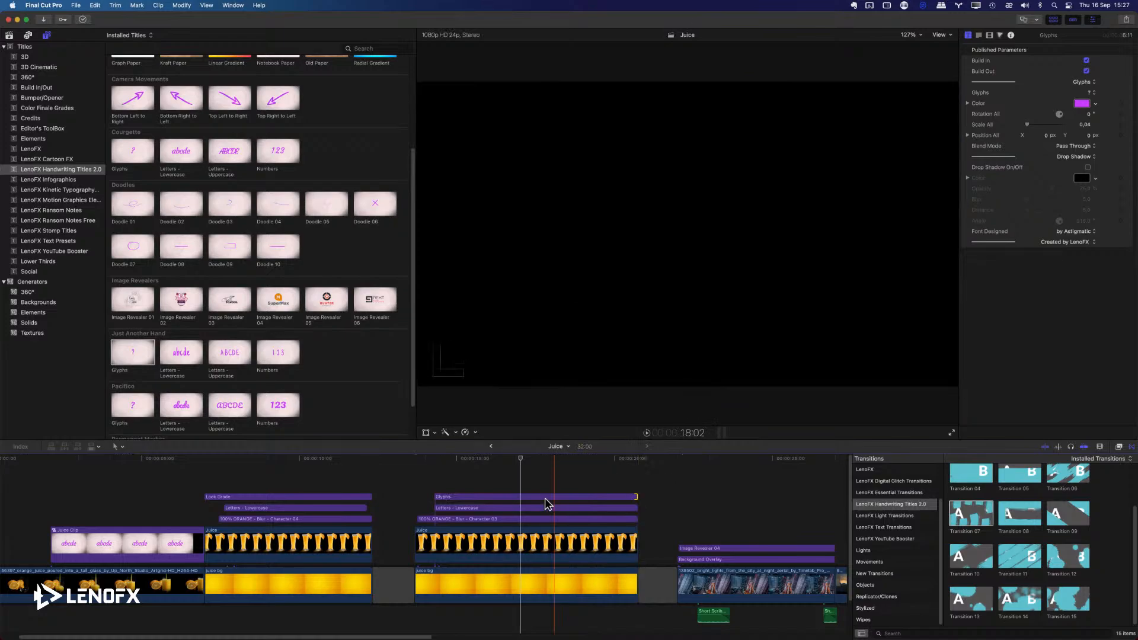
Color the glyph white and place it directly after the word juice.
left_click(545, 499)
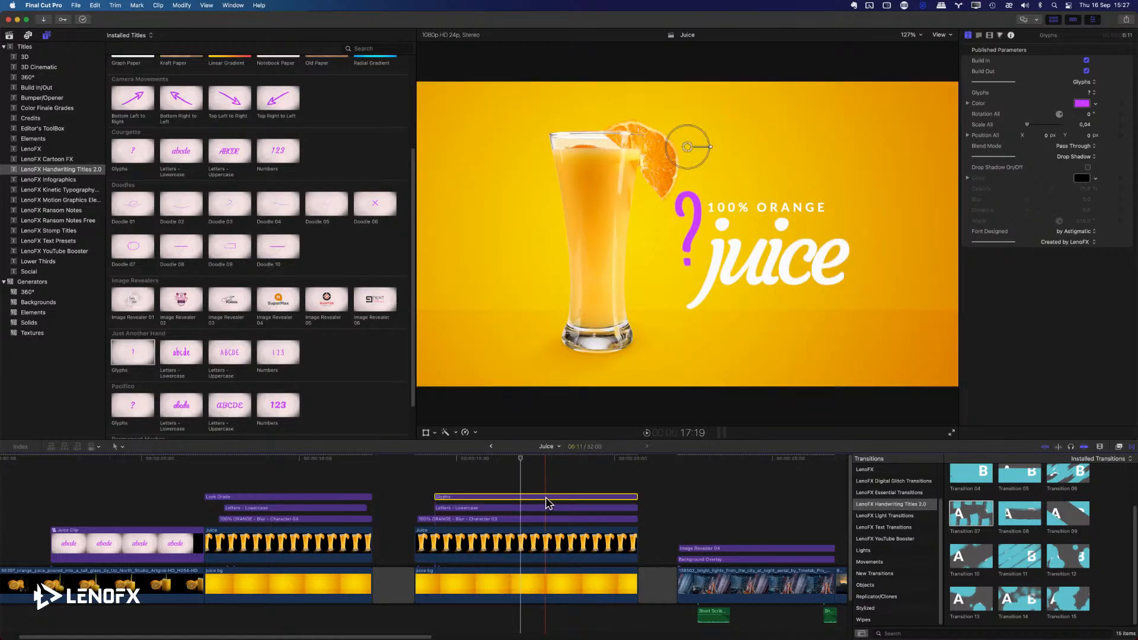
left_click(1095, 105)
left_click(1026, 200)
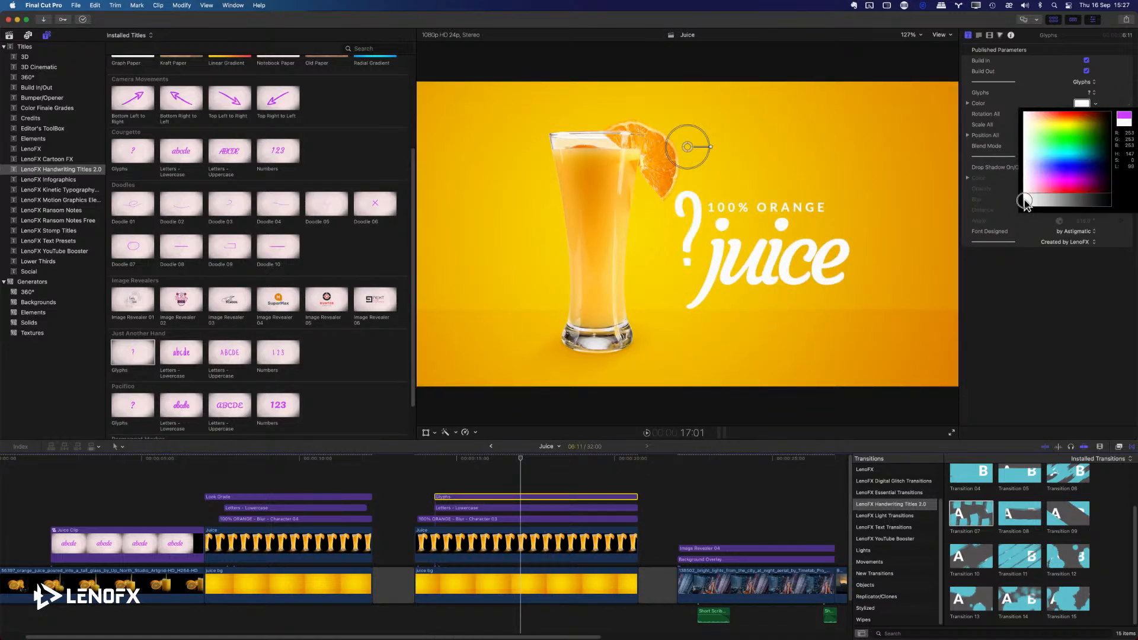
left_click_drag(692, 153, 862, 181)
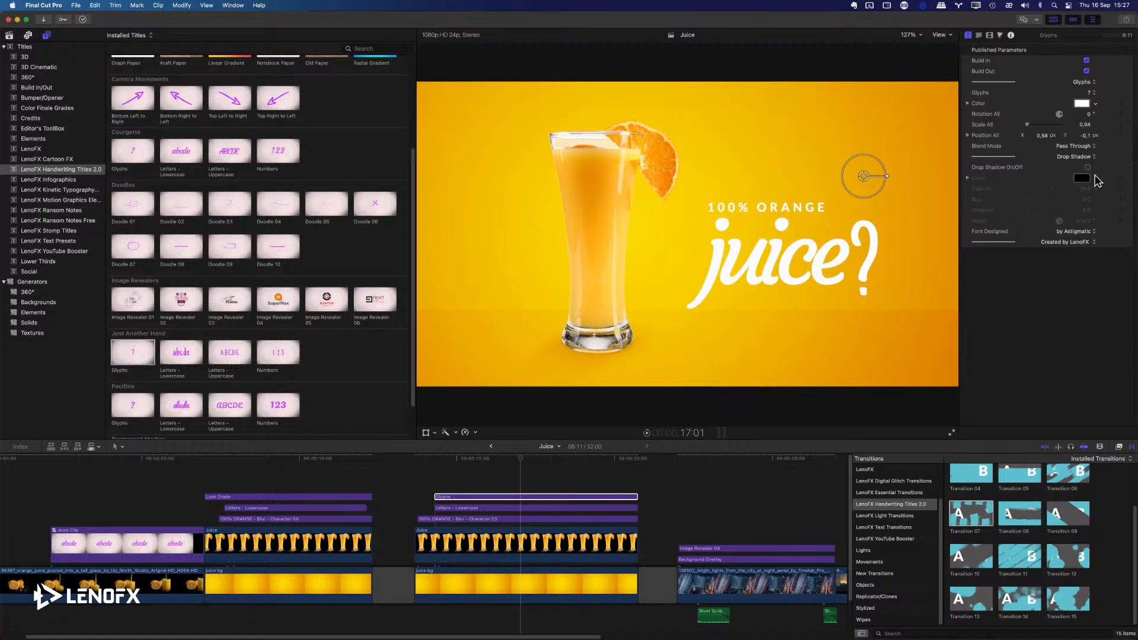
Try @ as the glyph after juice and settle on an exclamation mark.
left_click(1092, 94)
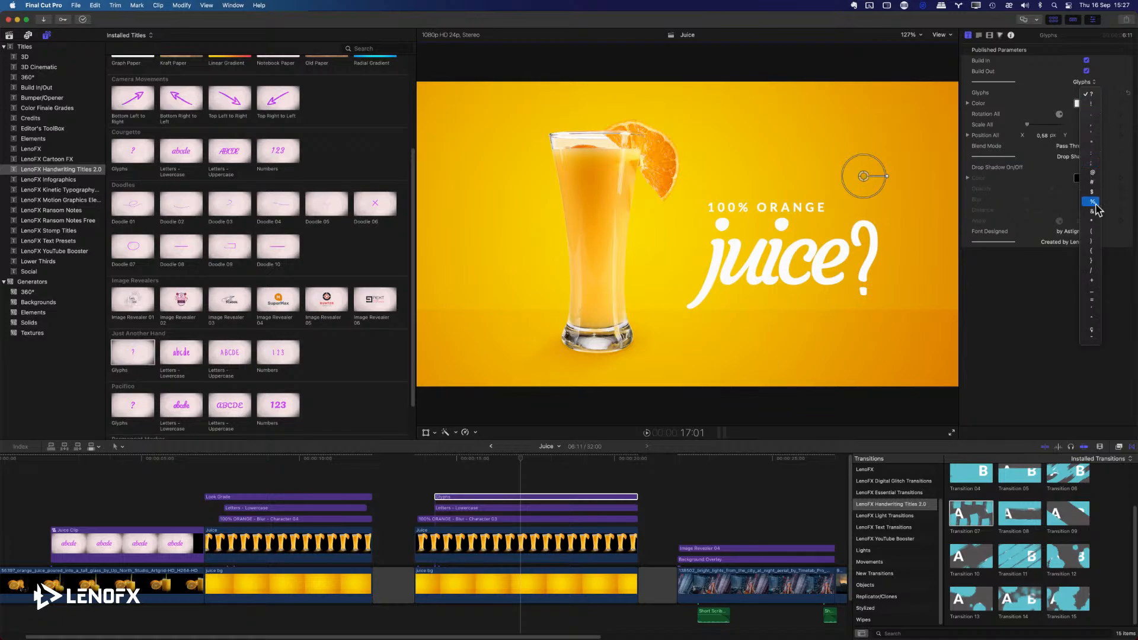
left_click(1093, 173)
left_click(1089, 93)
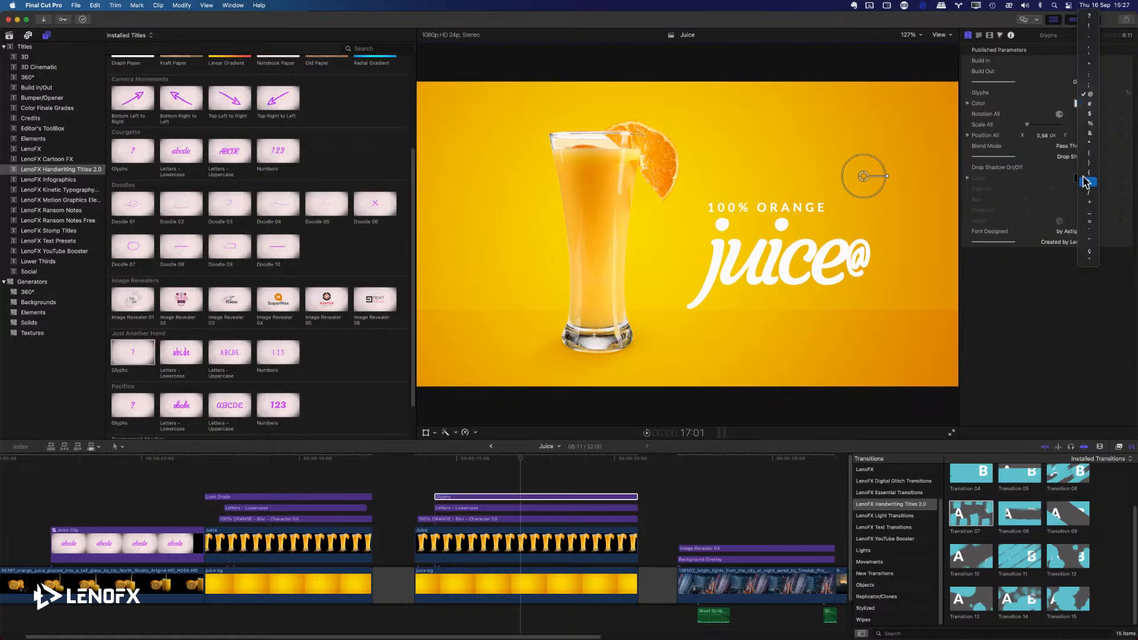
left_click(1089, 26)
Tilt the exclamation mark to about -7°, set its Scale All to 0.03, and nudge it closer to juice.
left_click_drag(888, 176, 863, 179)
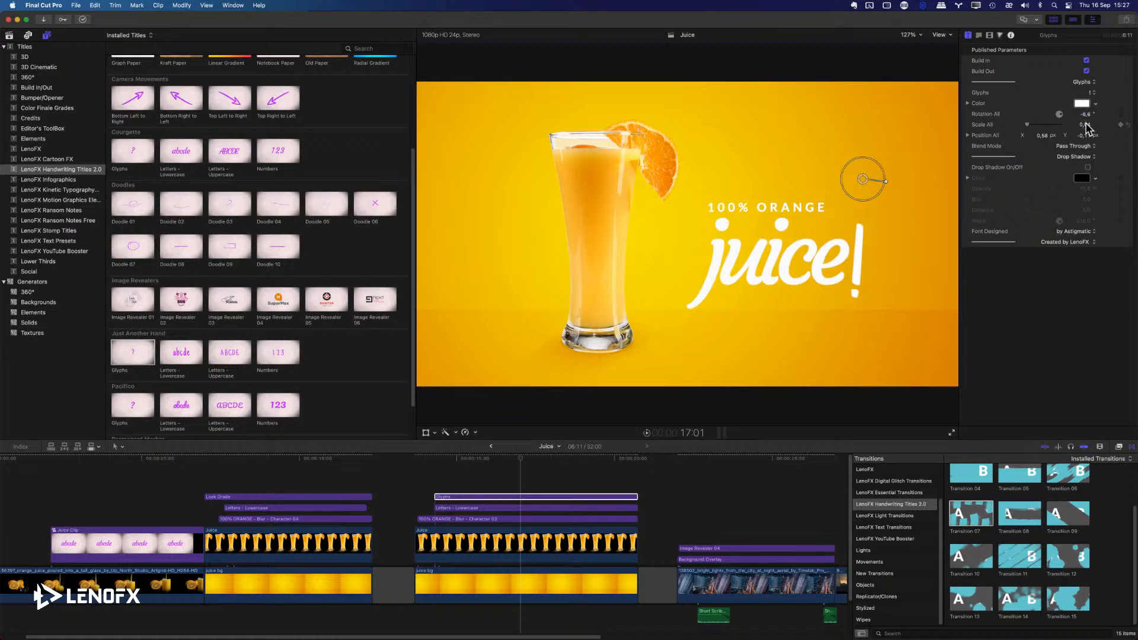
left_click_drag(1086, 129, 1086, 126)
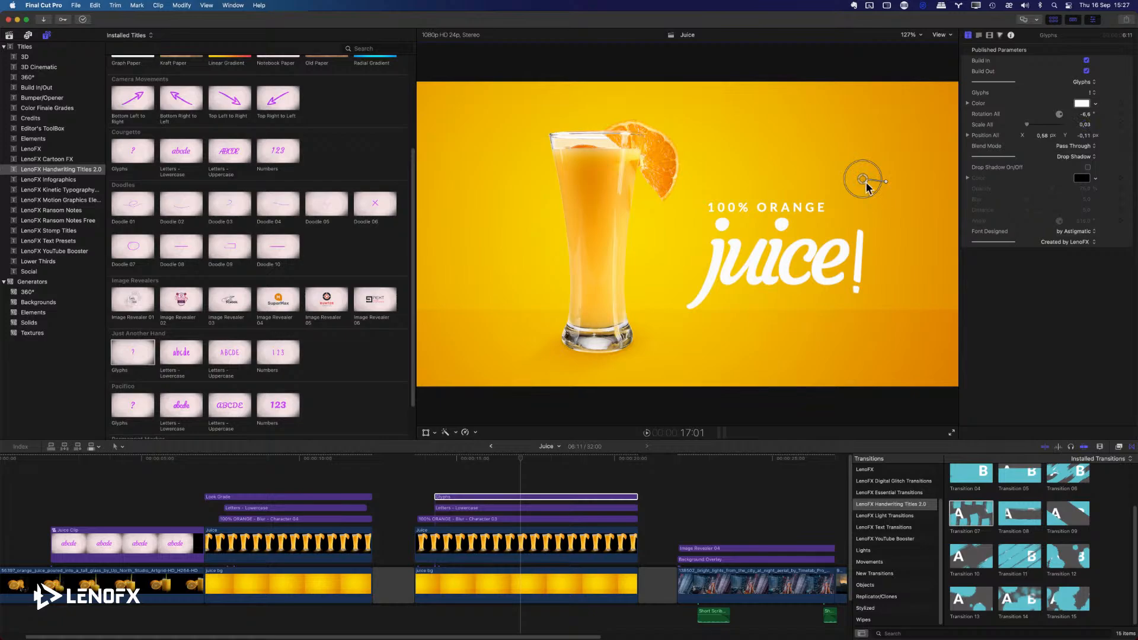
left_click_drag(862, 179, 860, 179)
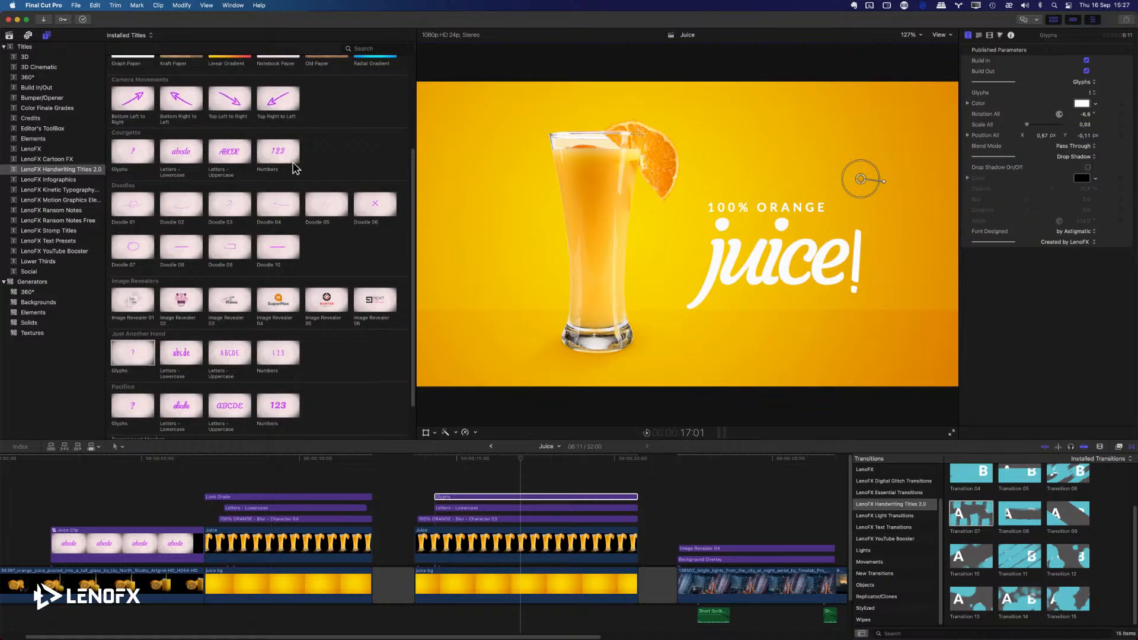
Add the Guides tool title above the juice composition and color its center lines dark red.
scroll(245, 130, "up", 5)
left_click_drag(232, 100, 418, 485)
left_click(528, 459)
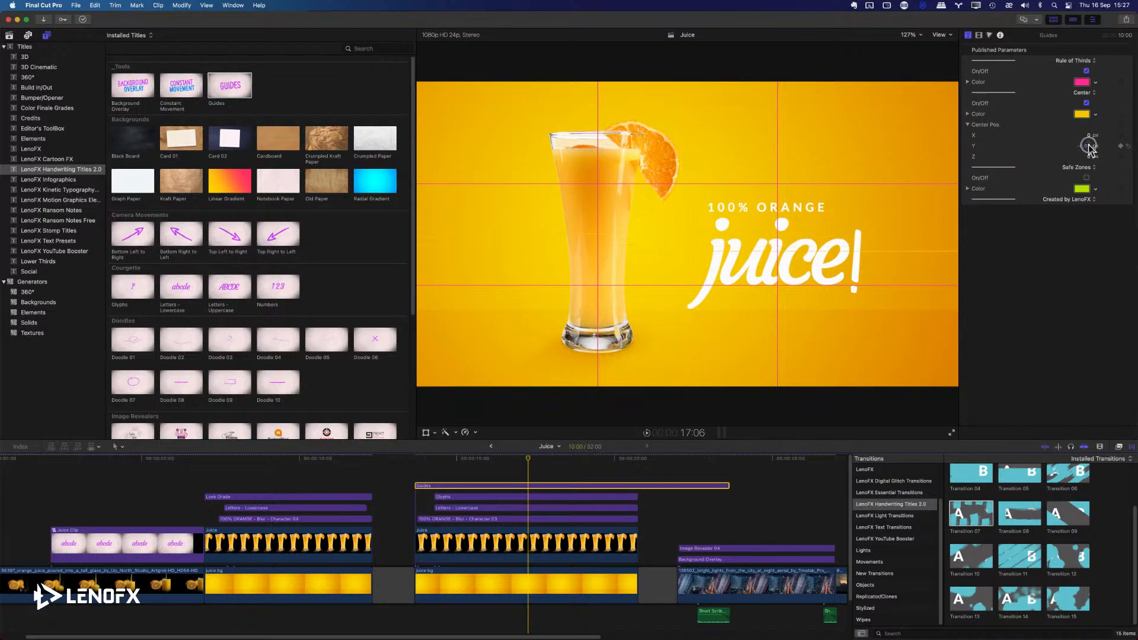
left_click(1094, 115)
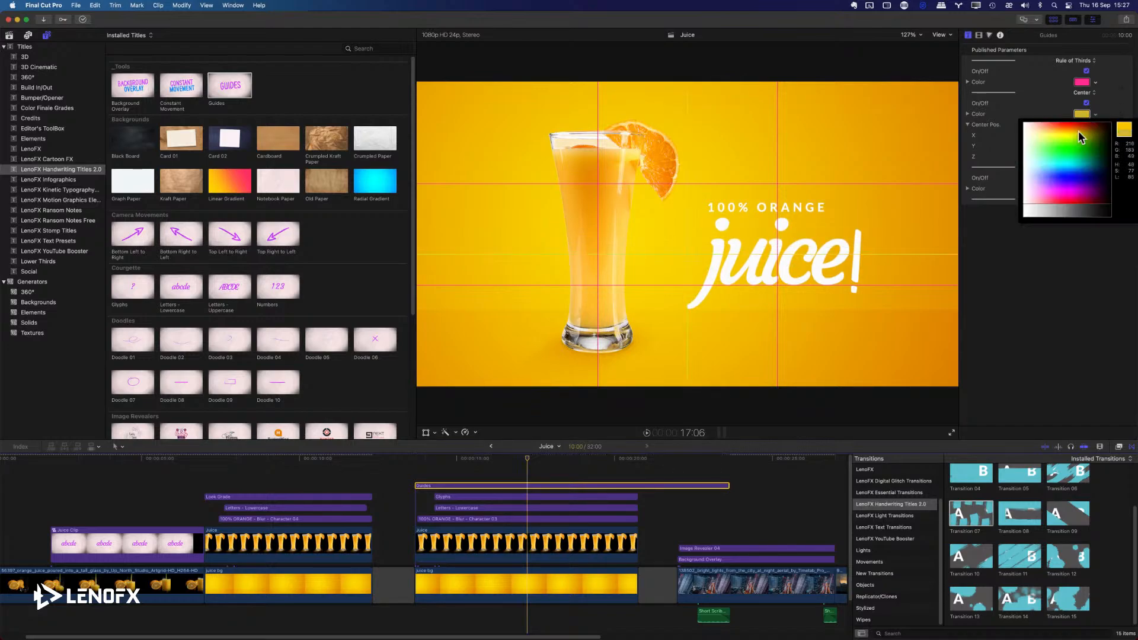
left_click(1081, 127)
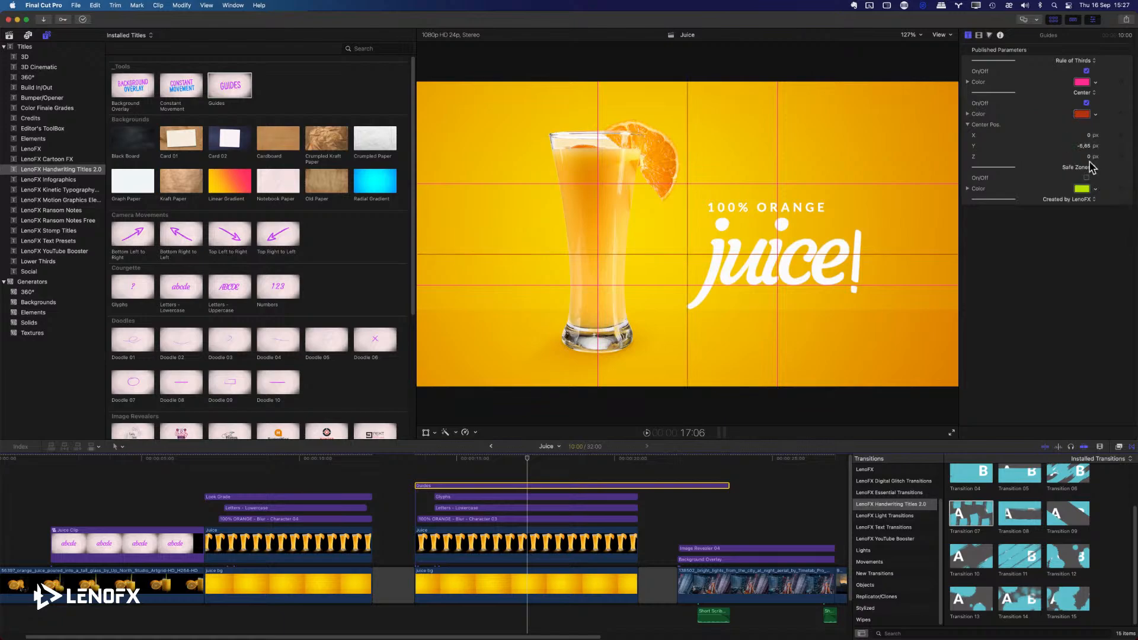
Lower the center guide to Y -16.57 px to check the exclamation mark's alignment with juice, and delete the Guides title.
left_click_drag(1086, 153, 1086, 151)
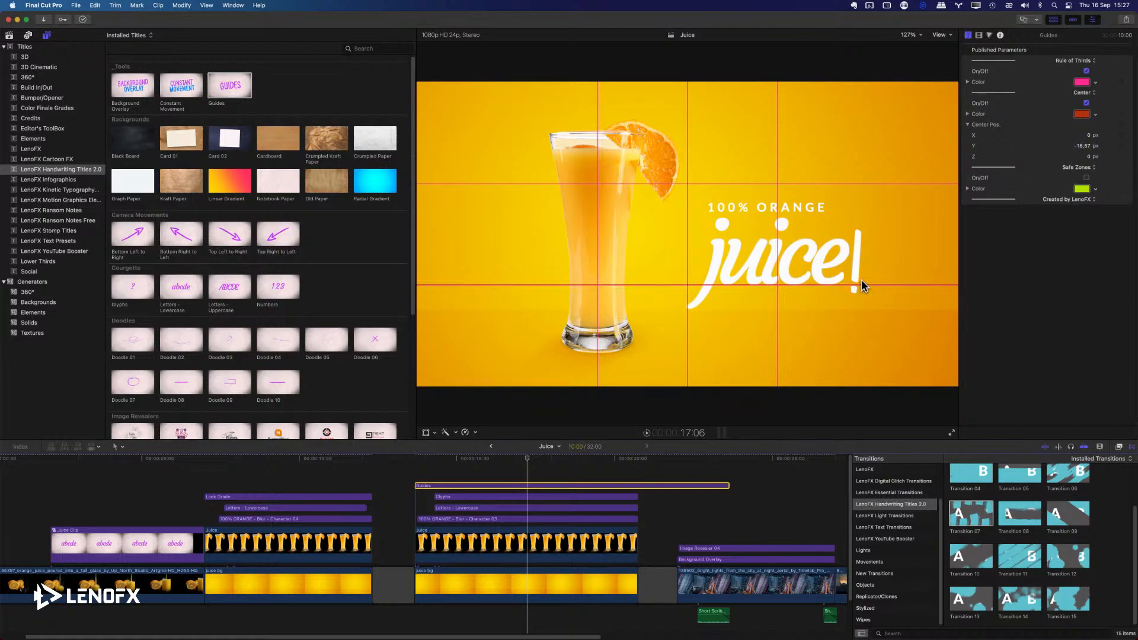
left_click(533, 500)
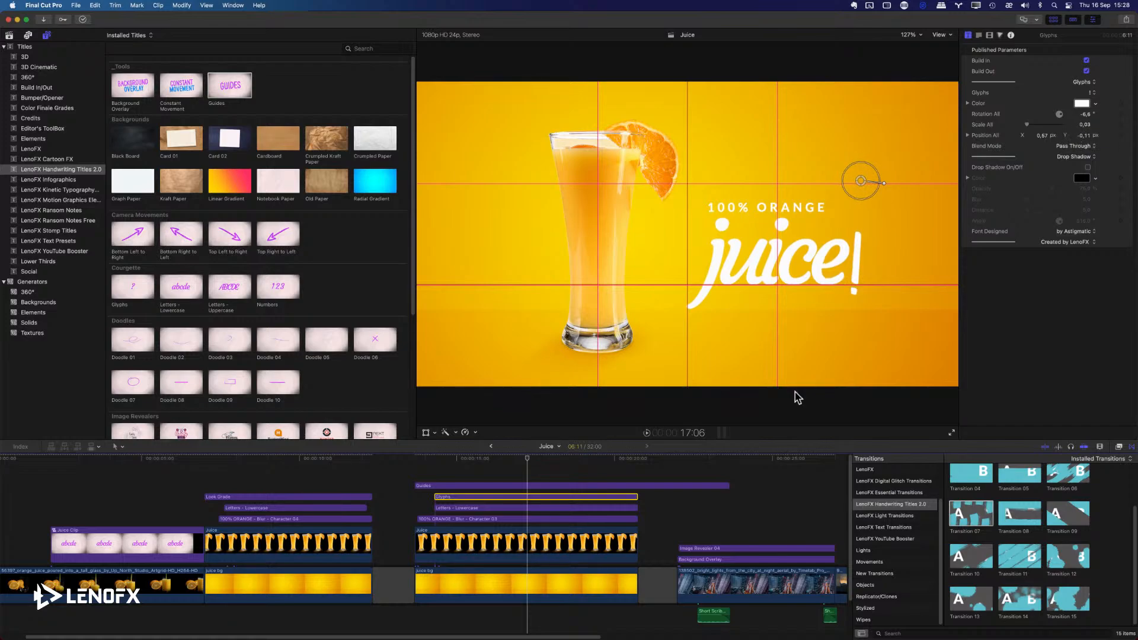
left_click(553, 485)
key("Delete")
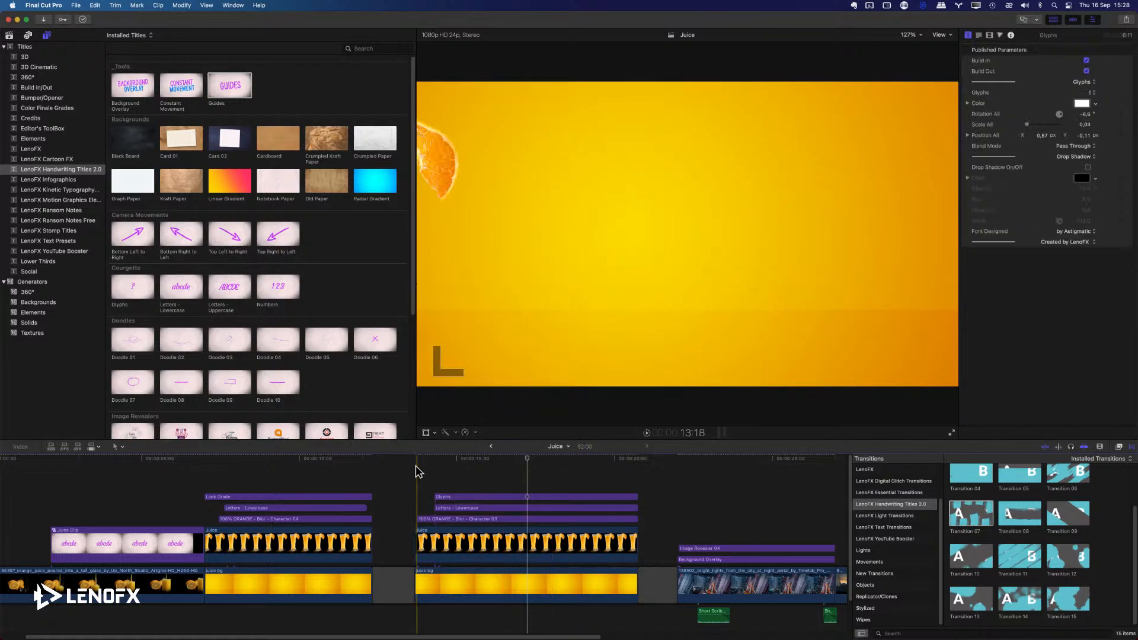
Preview the titles with the exclamation mark and render all the selected clips of the rebuilt juice composition.
key("space")
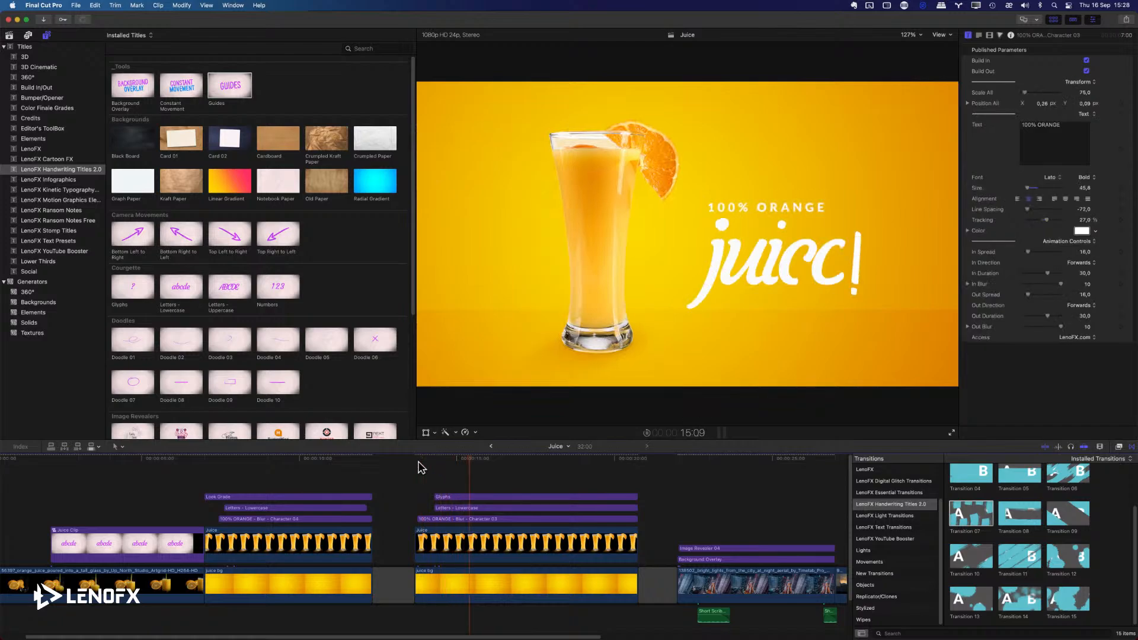
left_click_drag(419, 468, 508, 570)
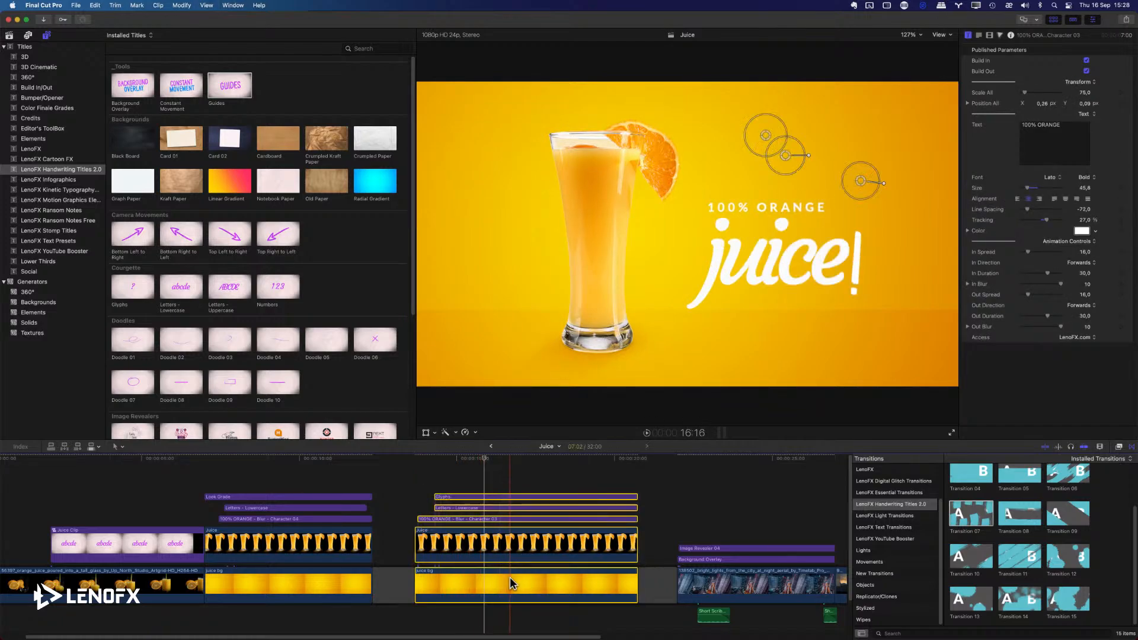
left_click(181, 5)
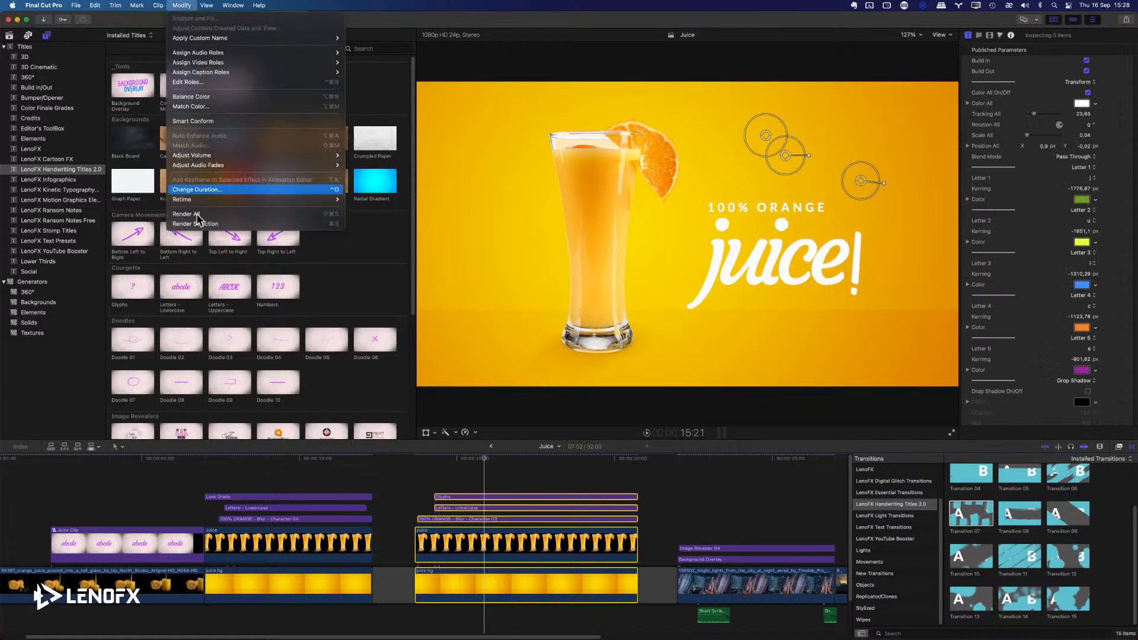
left_click(197, 224)
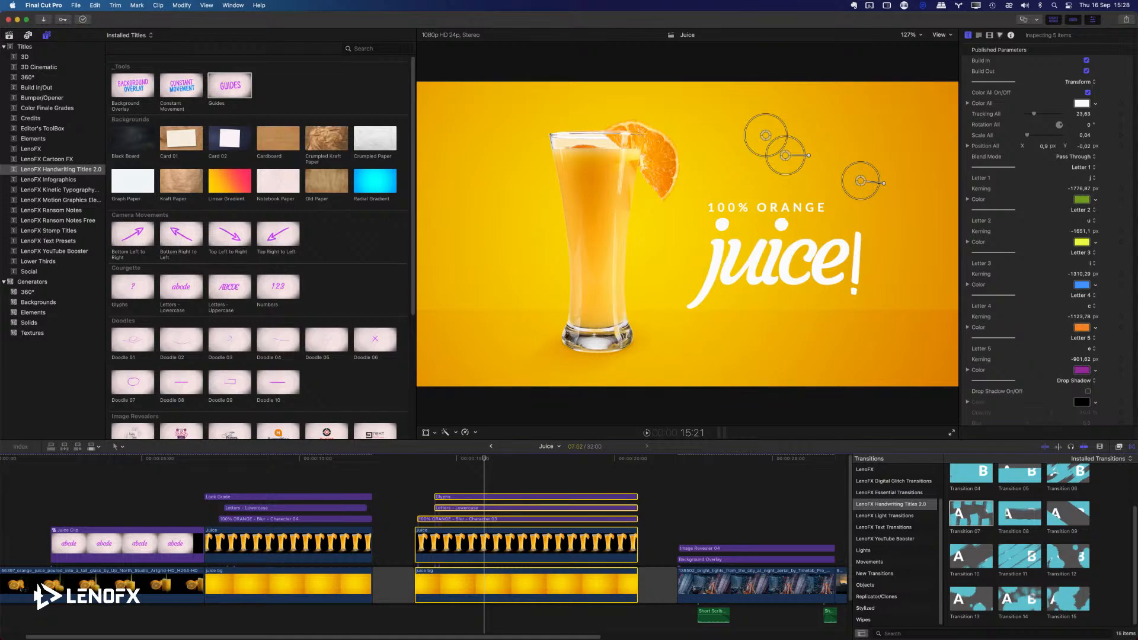
key("alt+g")
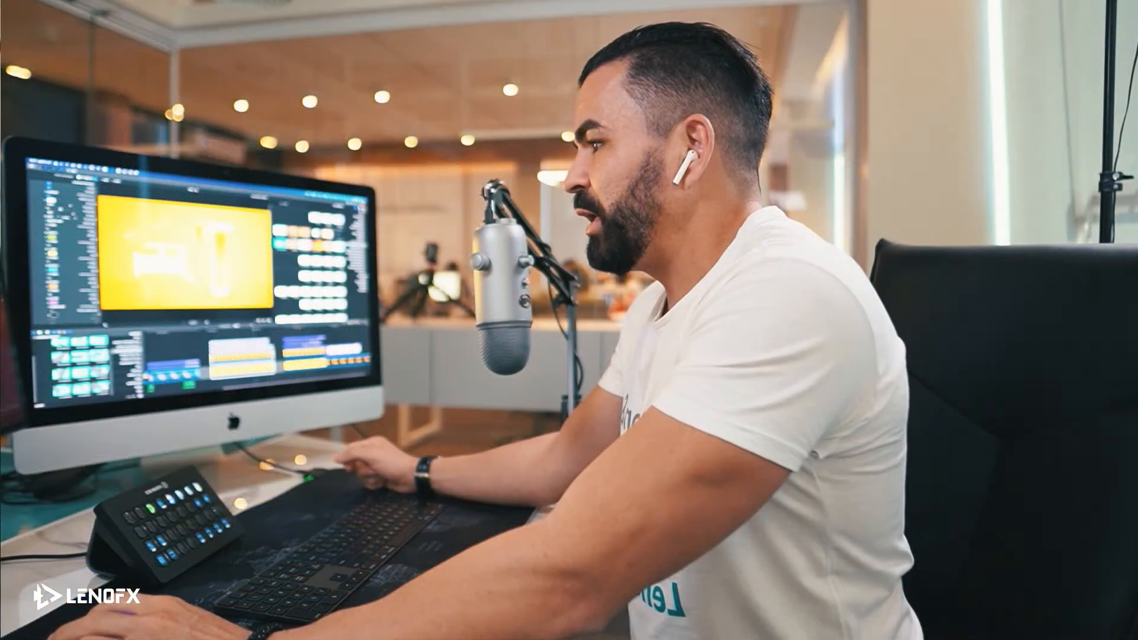
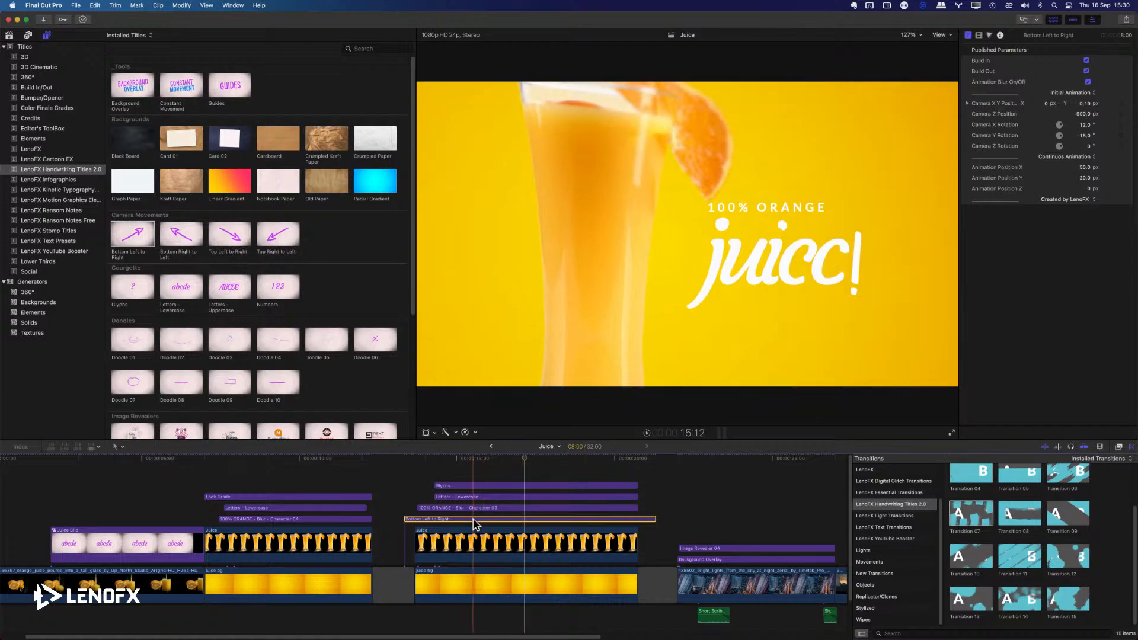
Move the Bottom Left to Right camera title above the Glyphs title and trim its end to match the juice clips.
left_click_drag(483, 519, 483, 472)
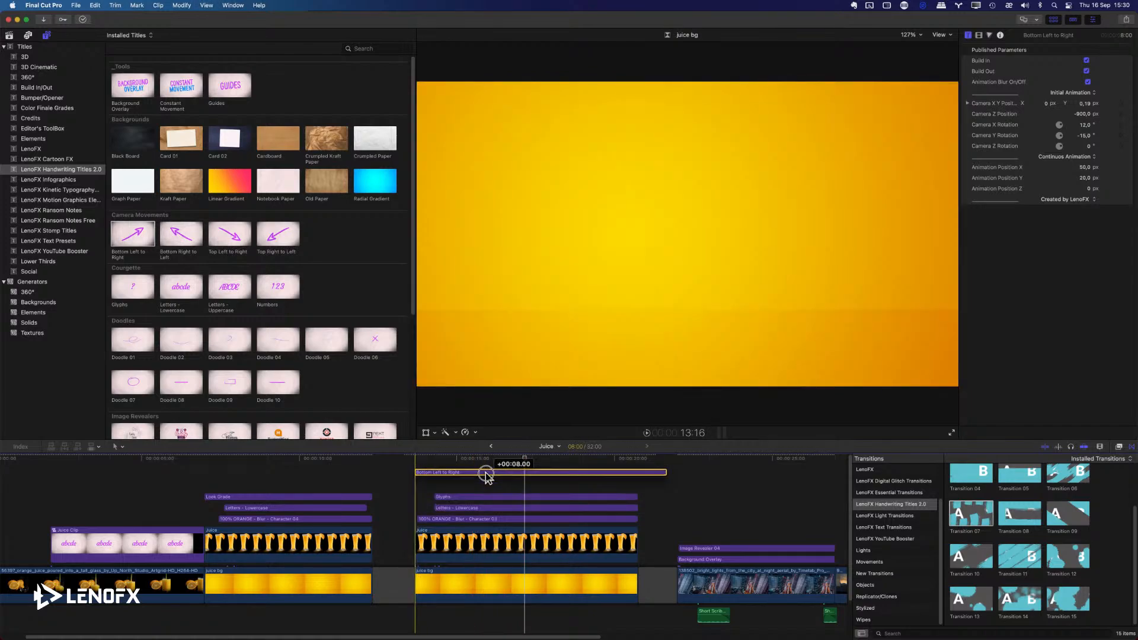
left_click_drag(665, 485, 635, 491)
left_click_drag(463, 458, 520, 460)
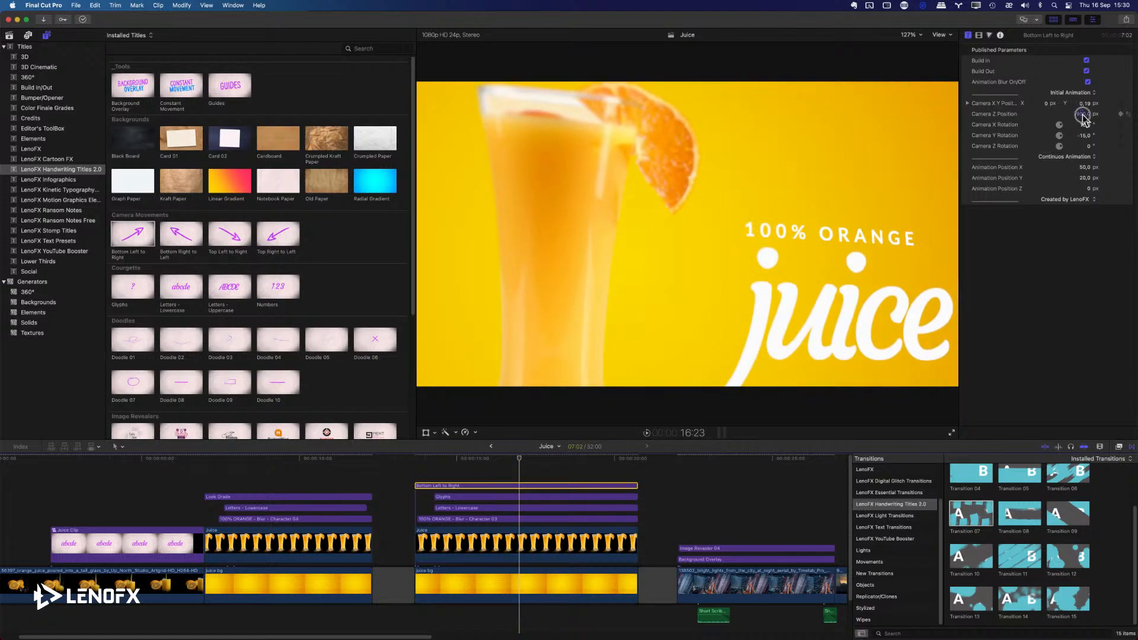
Set the camera title's Z Position to -224.26 px, its Y position to -0.02 px and its Camera Y Rotation to -17.7°.
left_click_drag(1082, 116, 1084, 107)
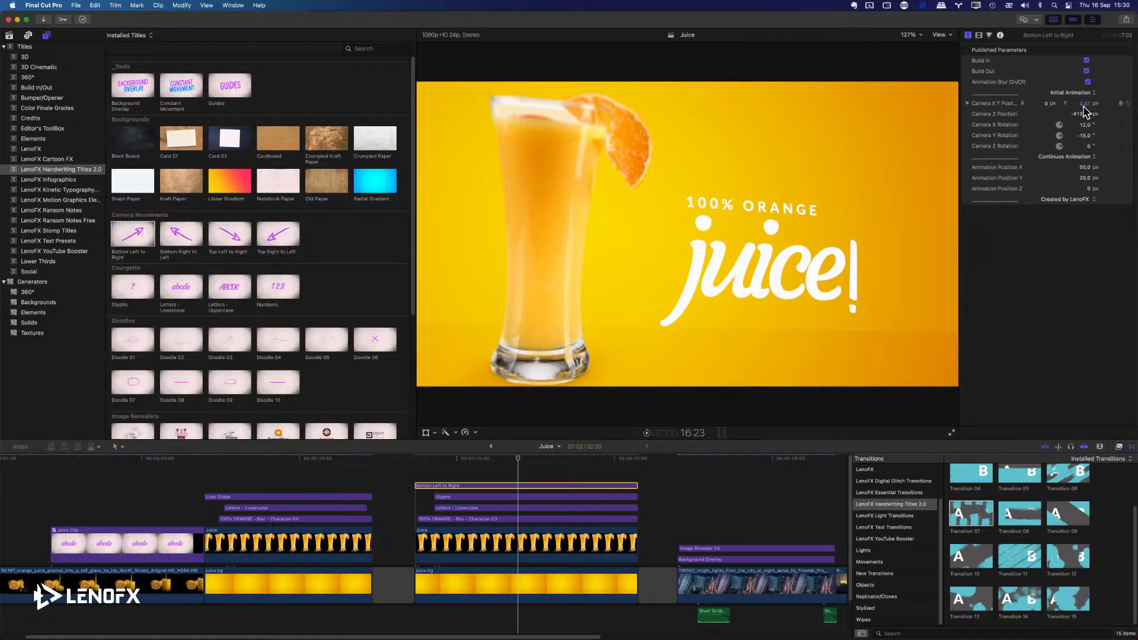
left_click_drag(1085, 120, 1084, 105)
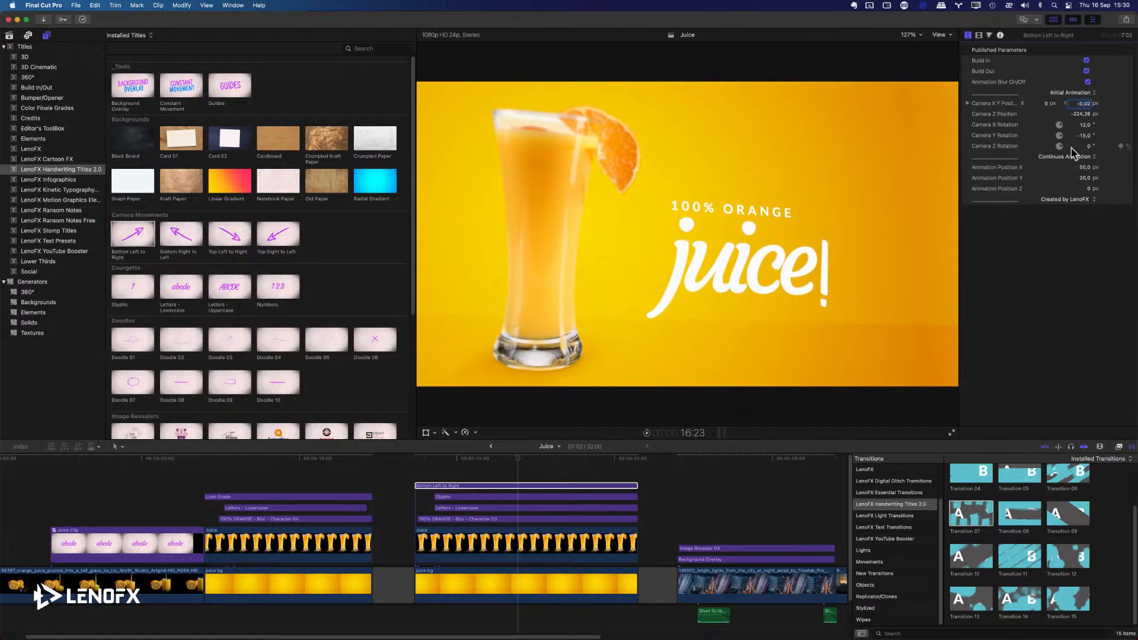
left_click_drag(1085, 137, 1085, 135)
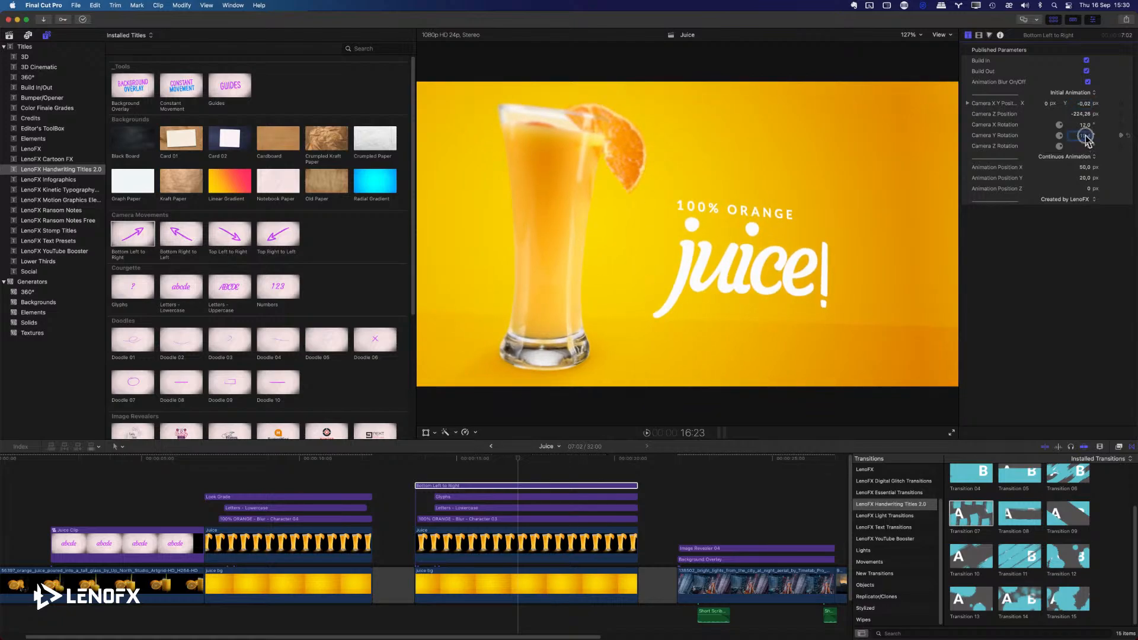
left_click_drag(1085, 136, 1085, 137)
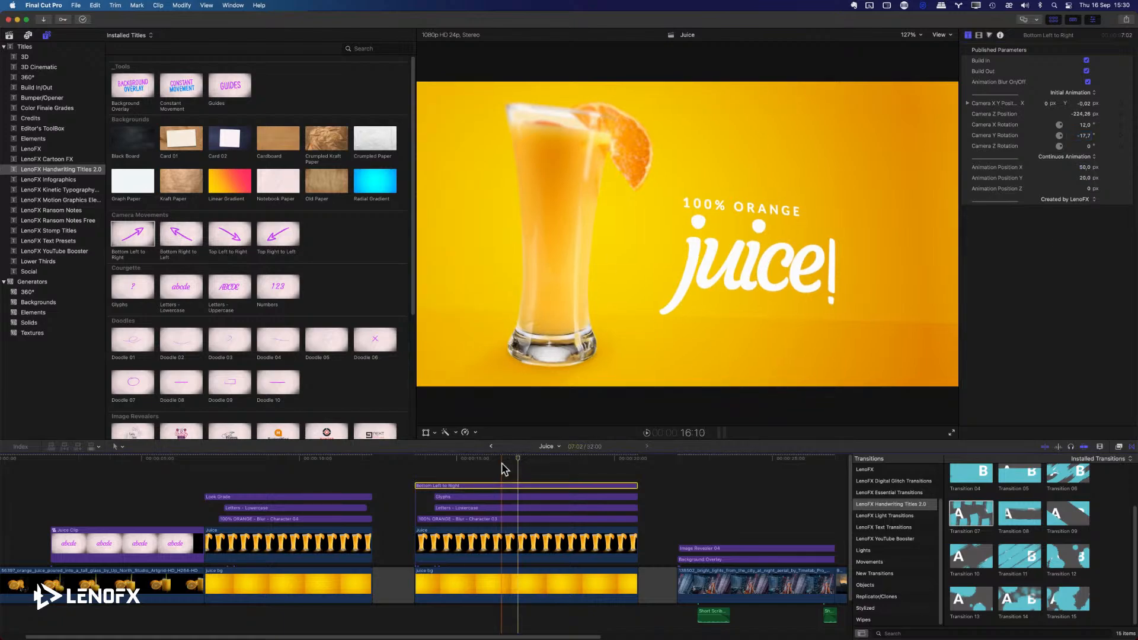
Set the camera title's position to X -0.19 px and Y -0.07 px, and play back the camera movement over the juice composition.
left_click_drag(440, 461, 572, 461)
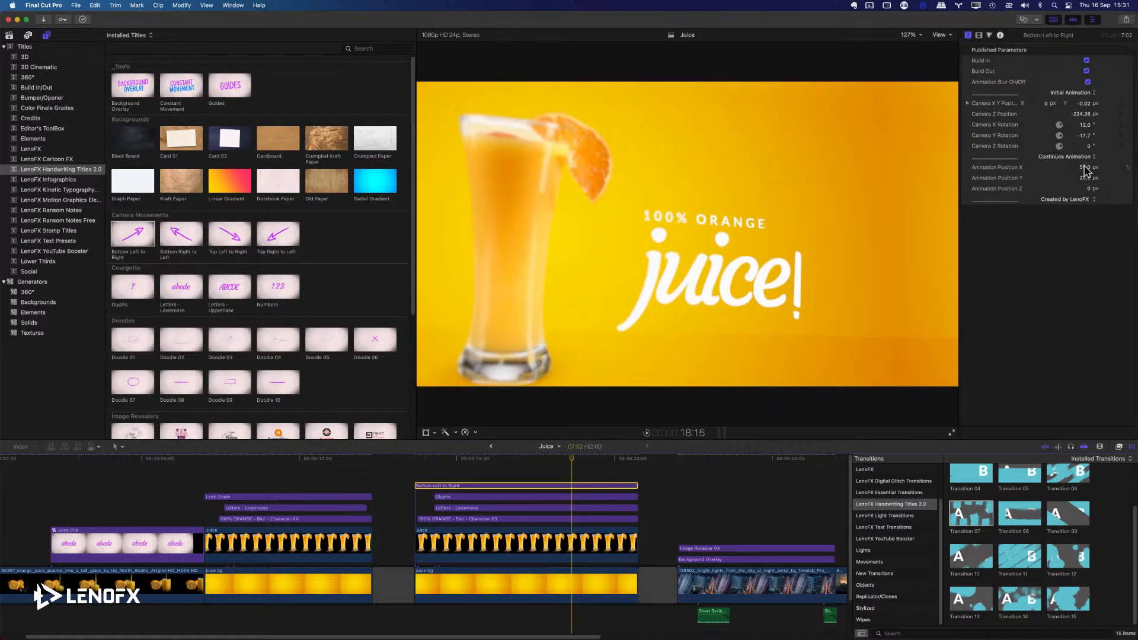
mouse_move(1087, 108)
left_mouse_down()
mouse_move(1047, 105)
mouse_move(1085, 107)
left_mouse_up()
left_click(394, 459)
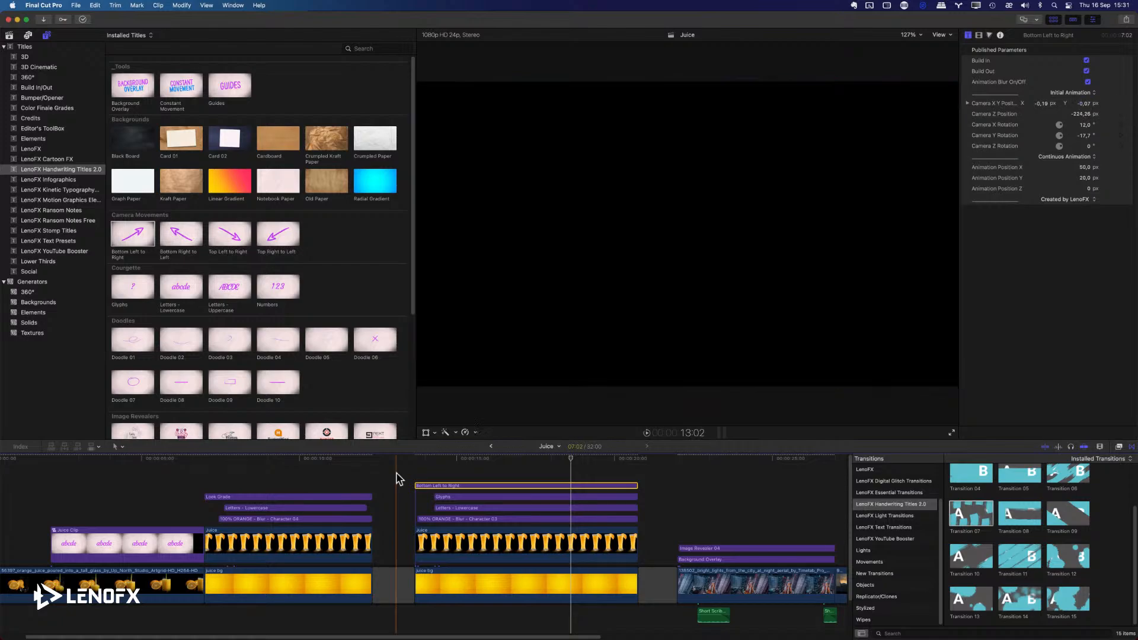
key("space")
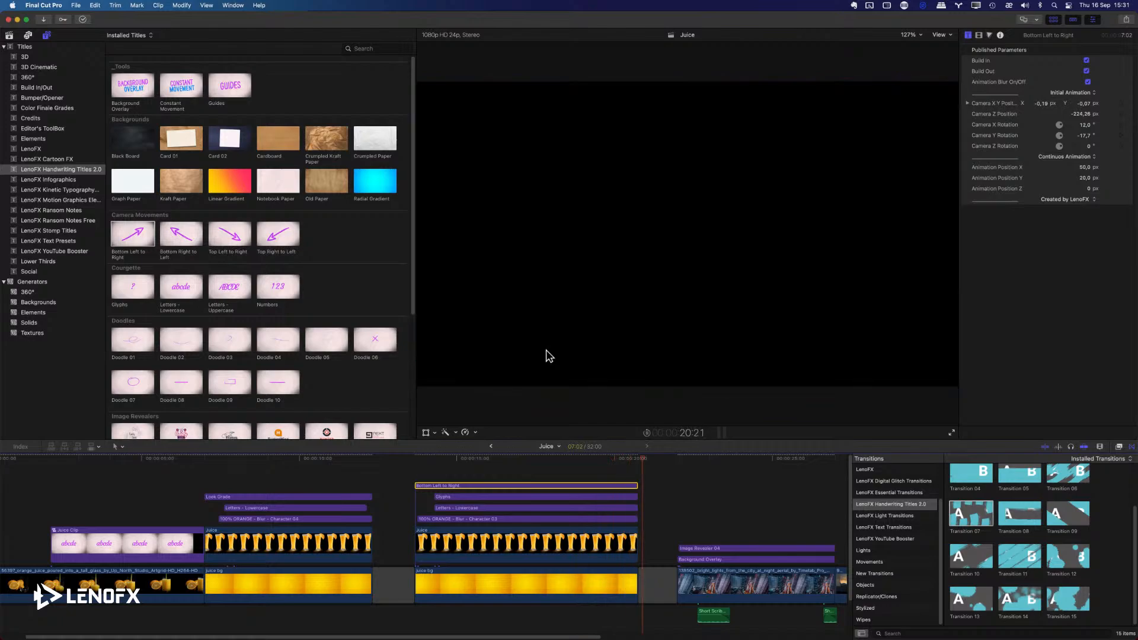
left_click(418, 464)
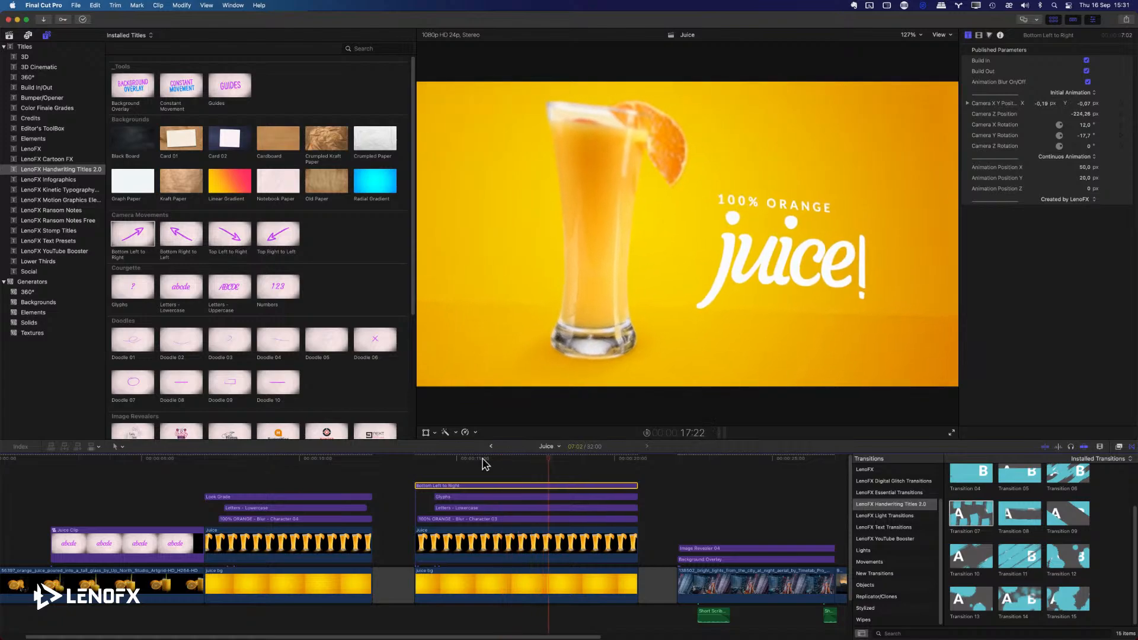
Combine all layers of the rebuilt juice composition into a compound clip named Juice Clip 1 in the Media event.
left_click_drag(488, 475, 521, 576)
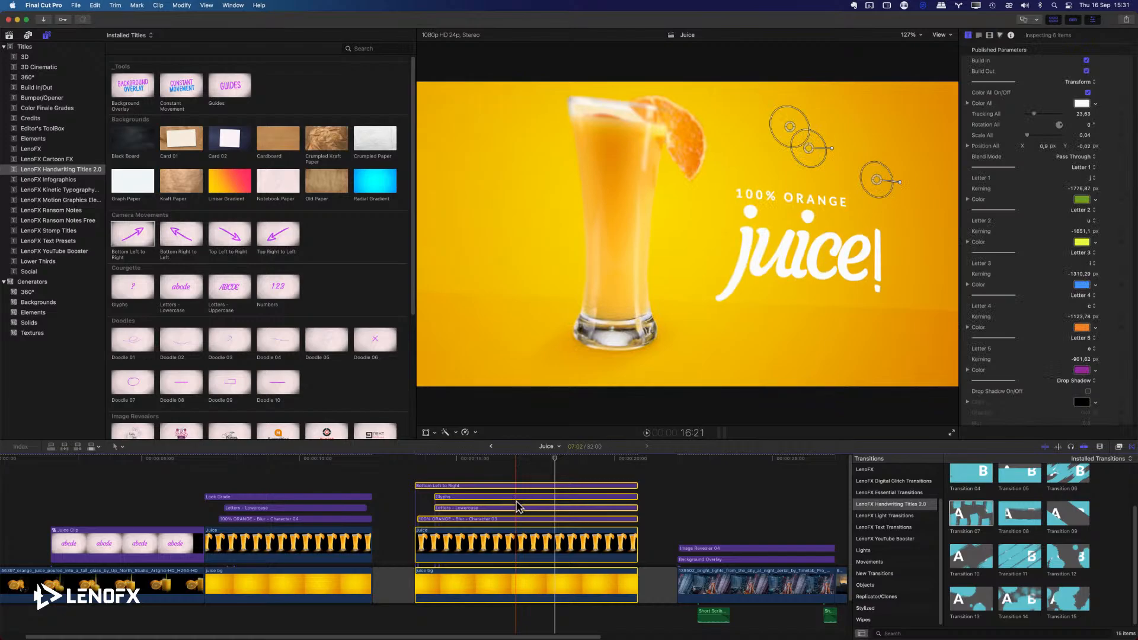
key("alt+g")
key("Escape")
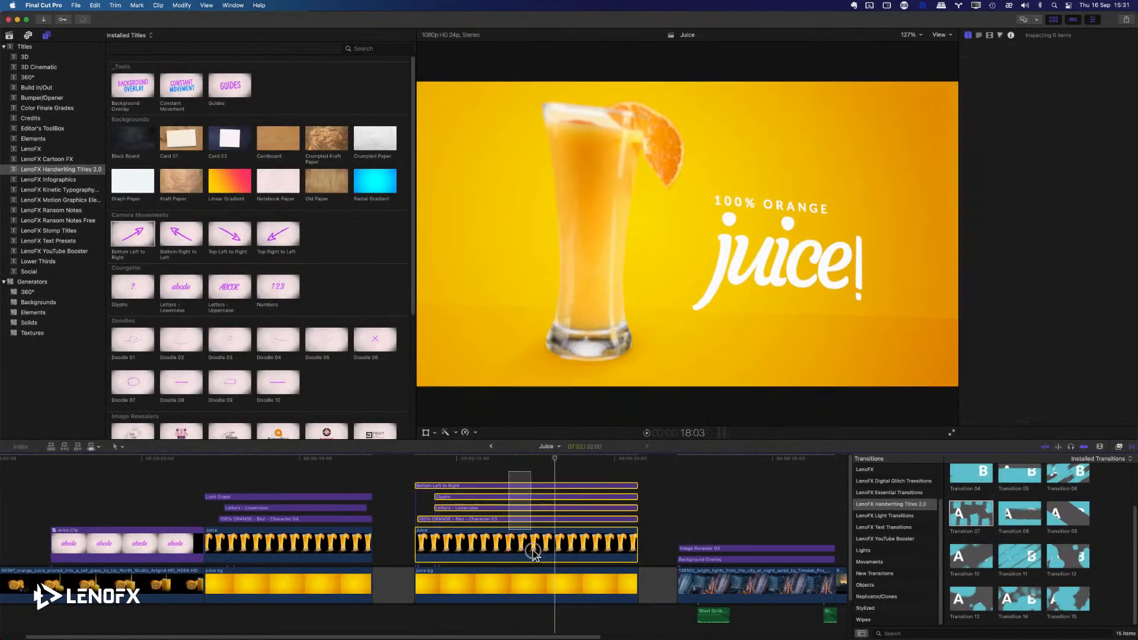
right_click(532, 554)
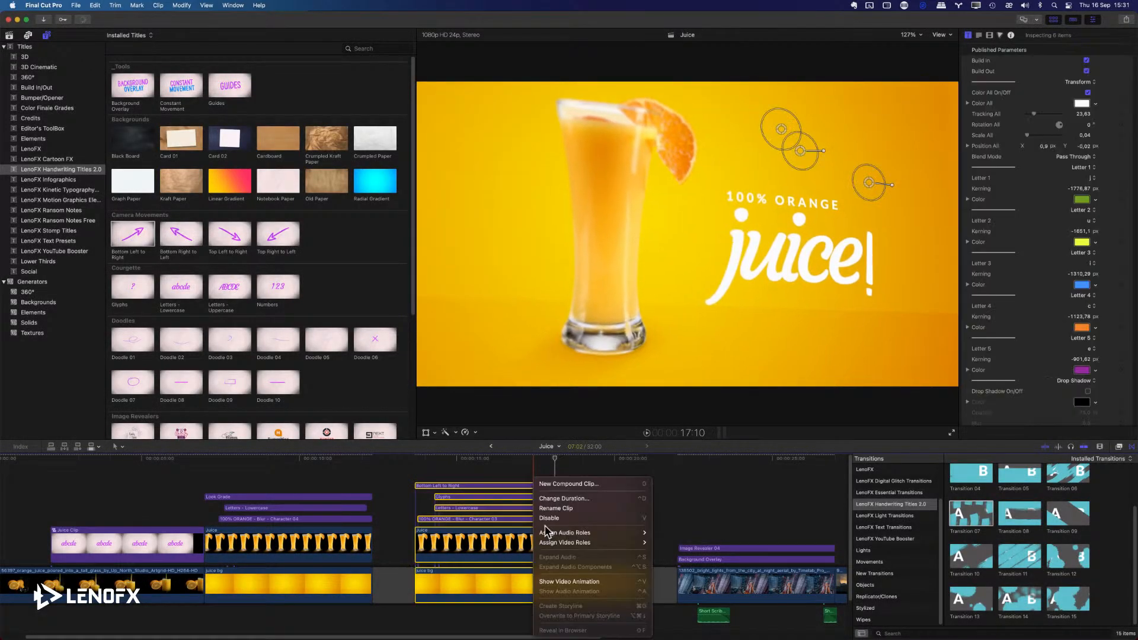
left_click(555, 485)
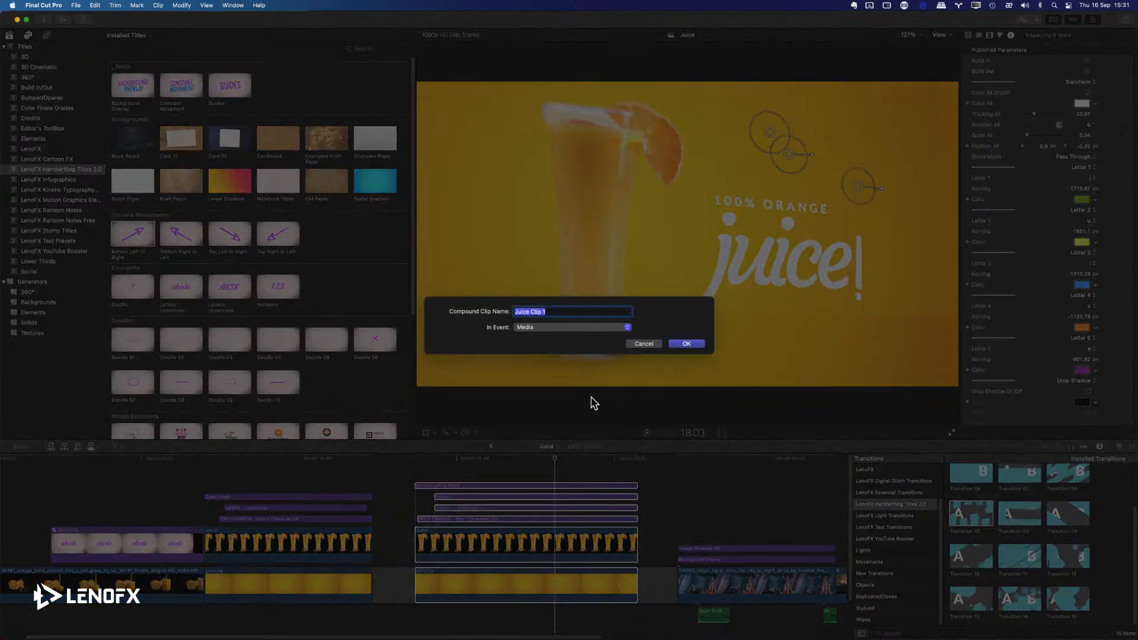
left_click(693, 345)
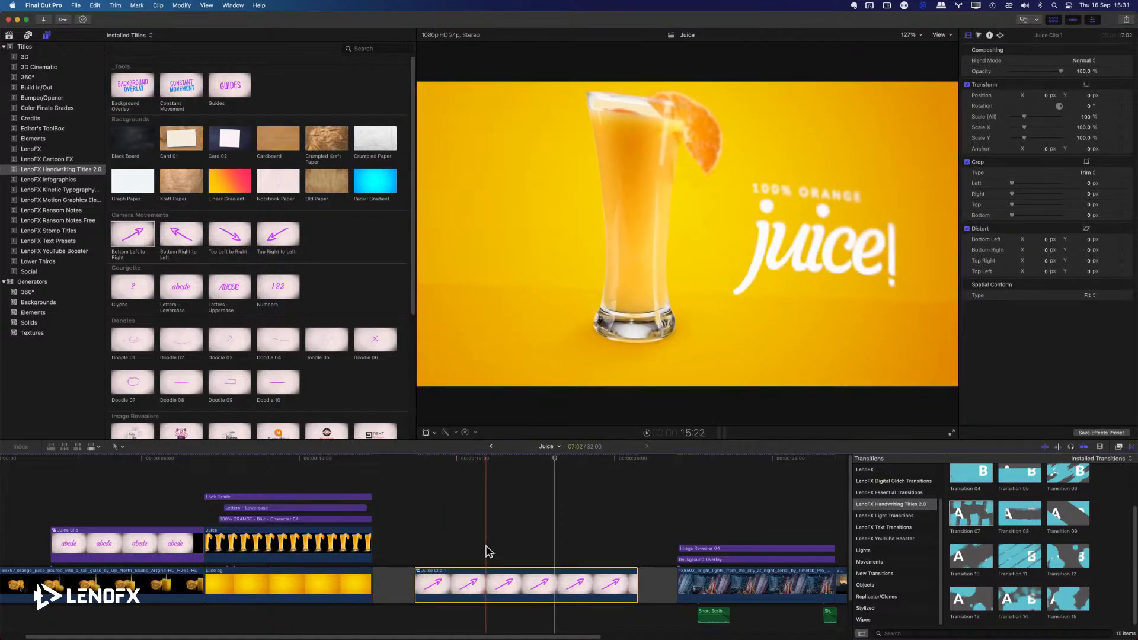
Cut the Juice Clip 1 compound clip into three pieces and keep only the middle piece.
left_click(488, 552)
key("b")
left_click(486, 587)
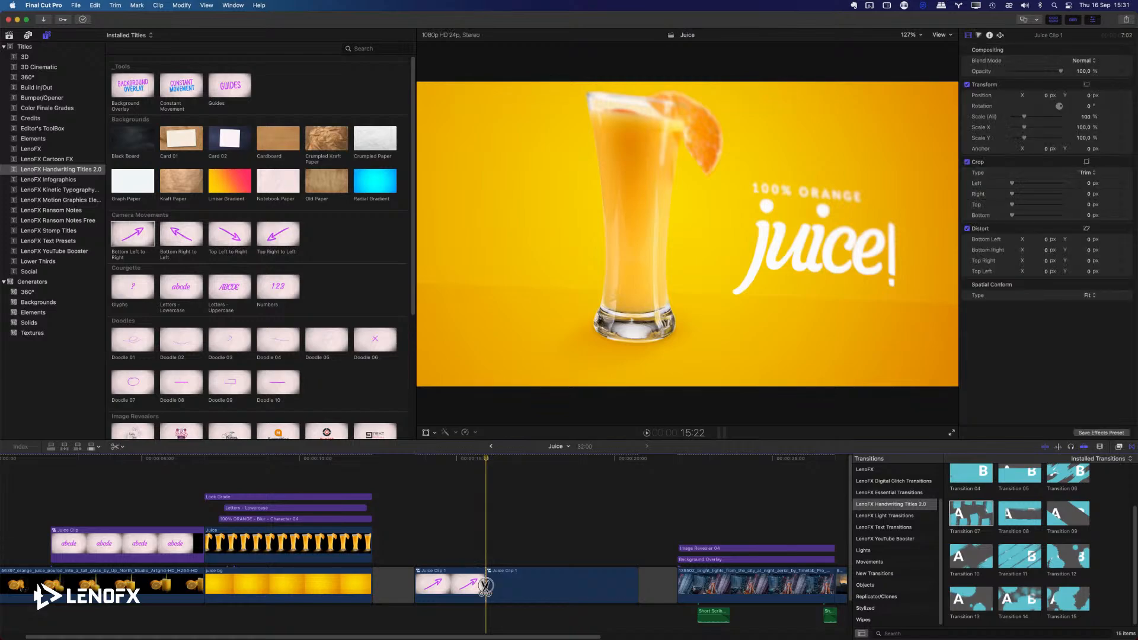
left_click(586, 588)
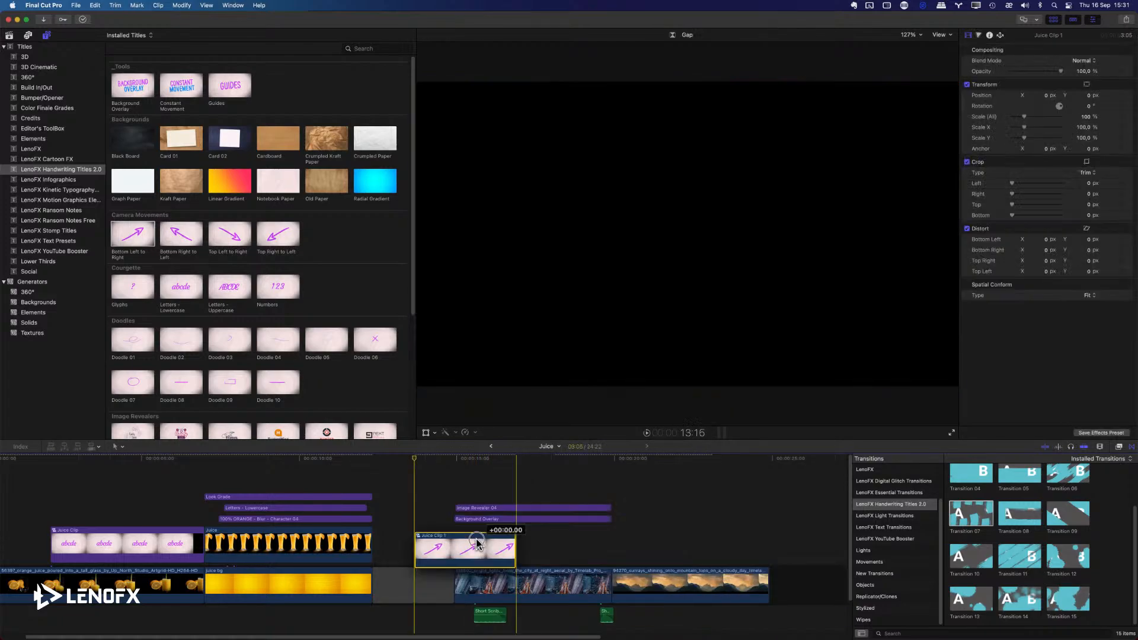
Move the remaining Juice Clip 1 piece above the mountain clip, then disable and re-enable it while previewing.
left_click_drag(539, 527, 707, 532)
key("space")
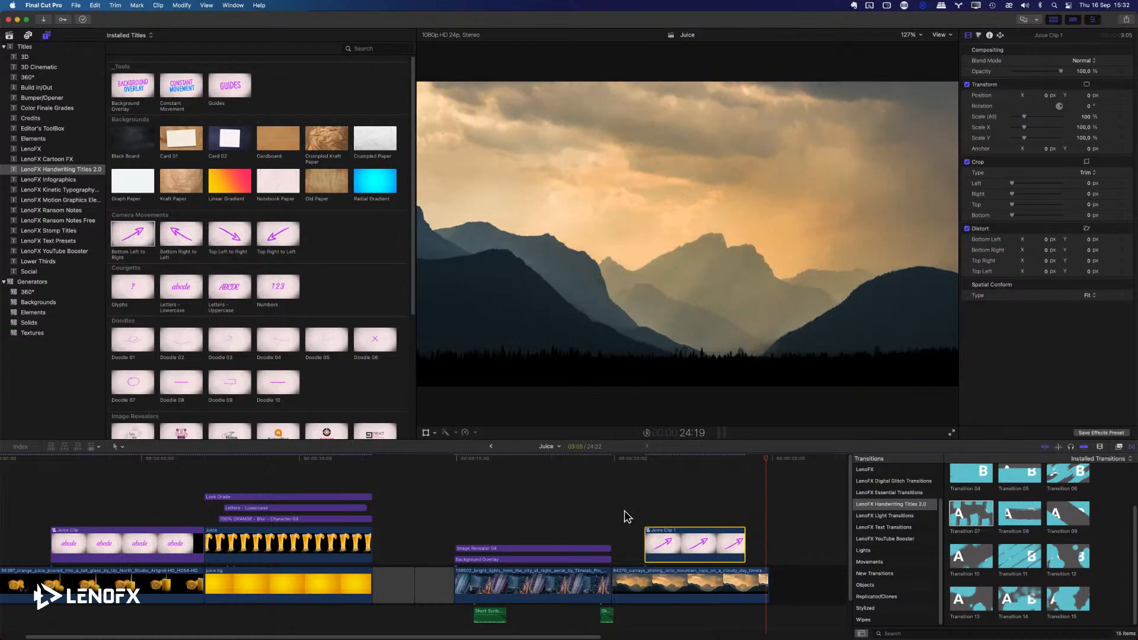
key("space")
key("v")
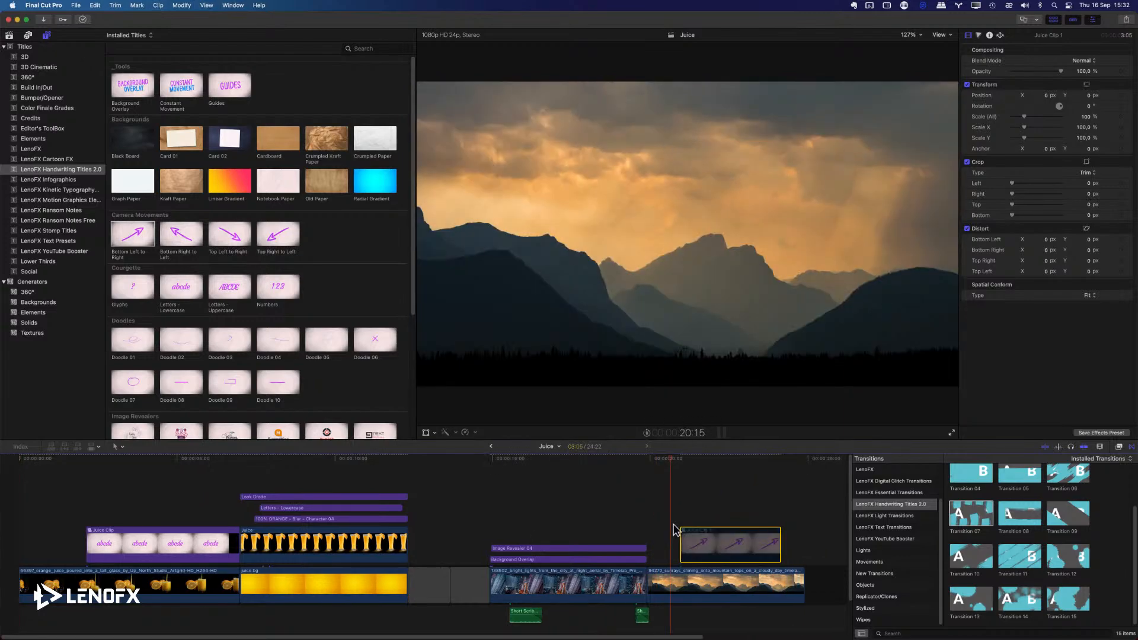
key("space")
key("v")
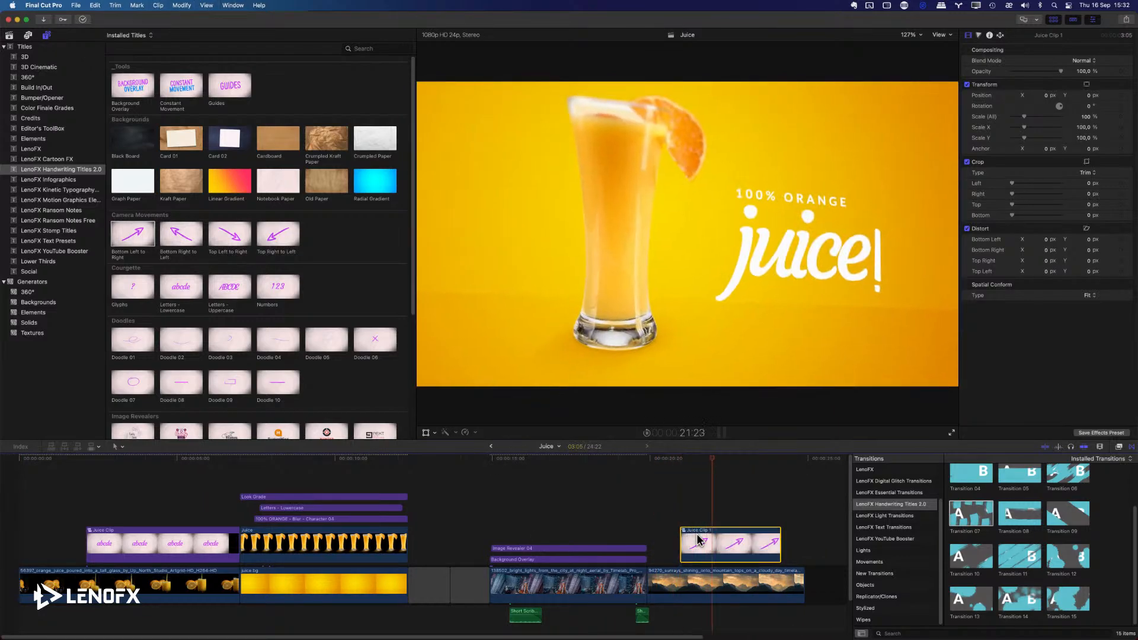
Extend the Juice Clip 1 piece above the mountain clip to 5:11 and play it back.
mouse_move(682, 545)
left_mouse_down()
mouse_move(636, 550)
mouse_move(706, 547)
mouse_move(659, 545)
left_mouse_up()
key("space")
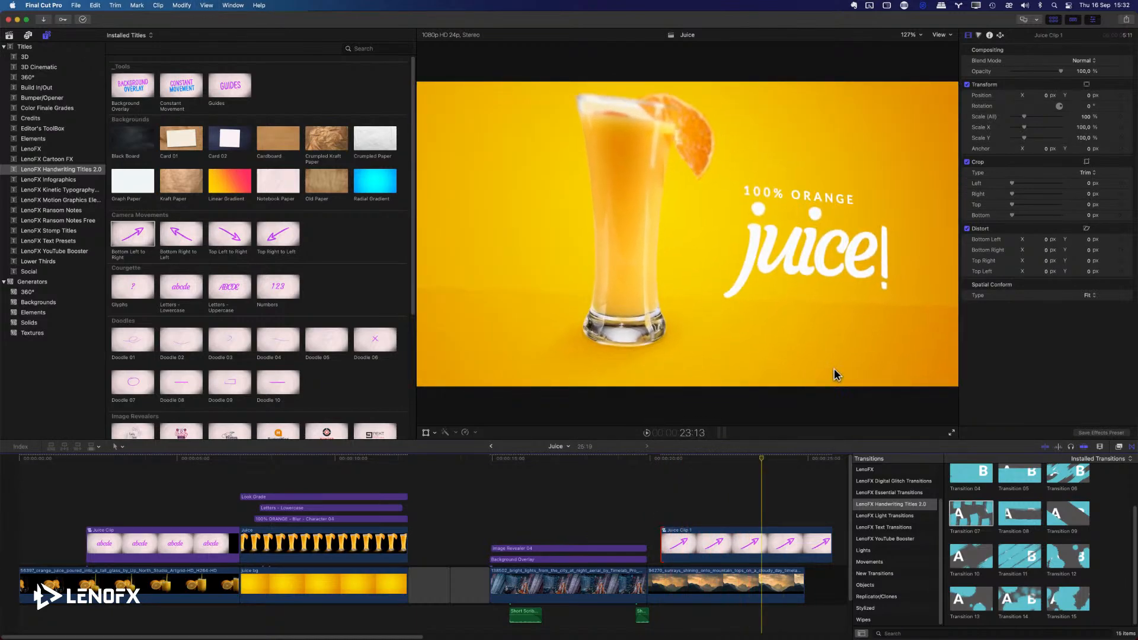
key("space")
Undo the compound clip's trims, move, cuts and creation to restore the separate juice layers.
key("super+z")
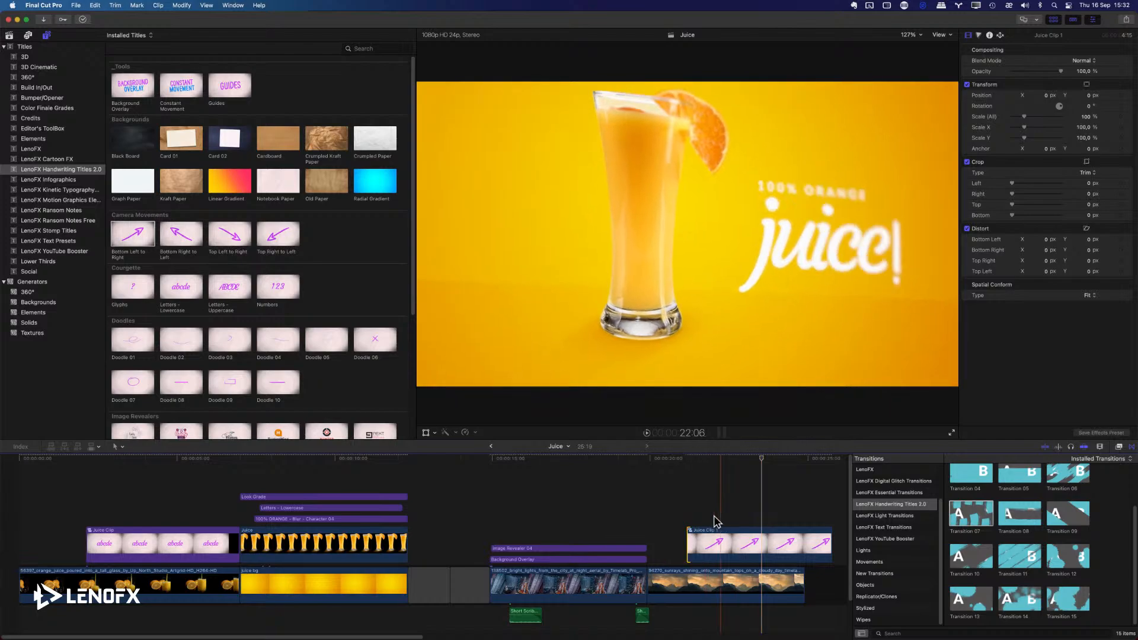
key("super+z")
key("super+z")
key("super+z")
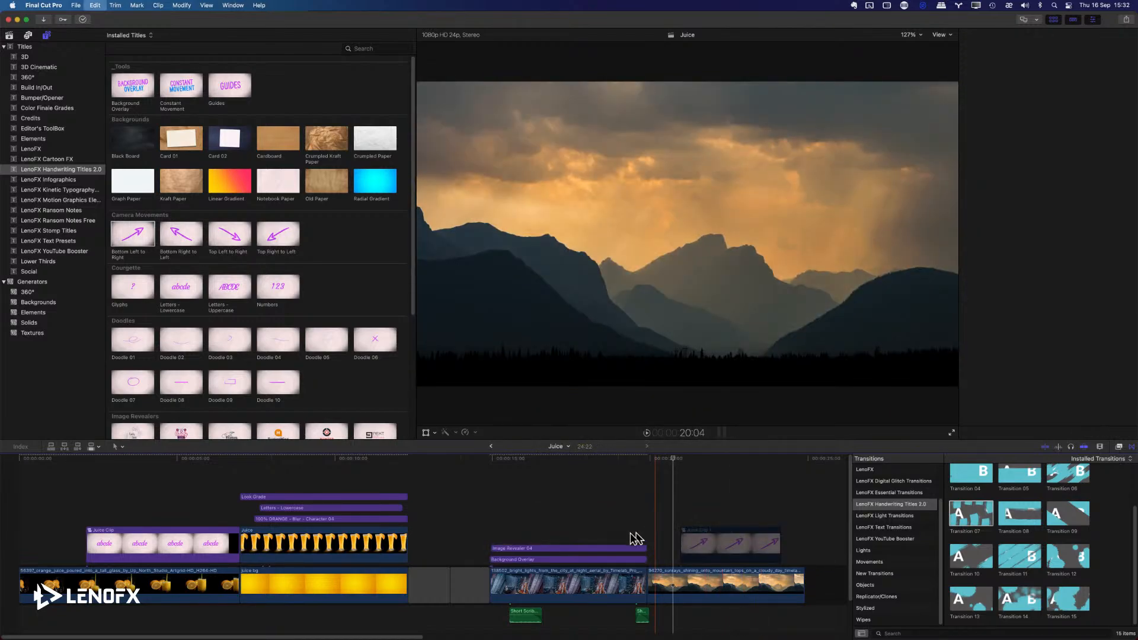
key("super+z")
key("super+z")
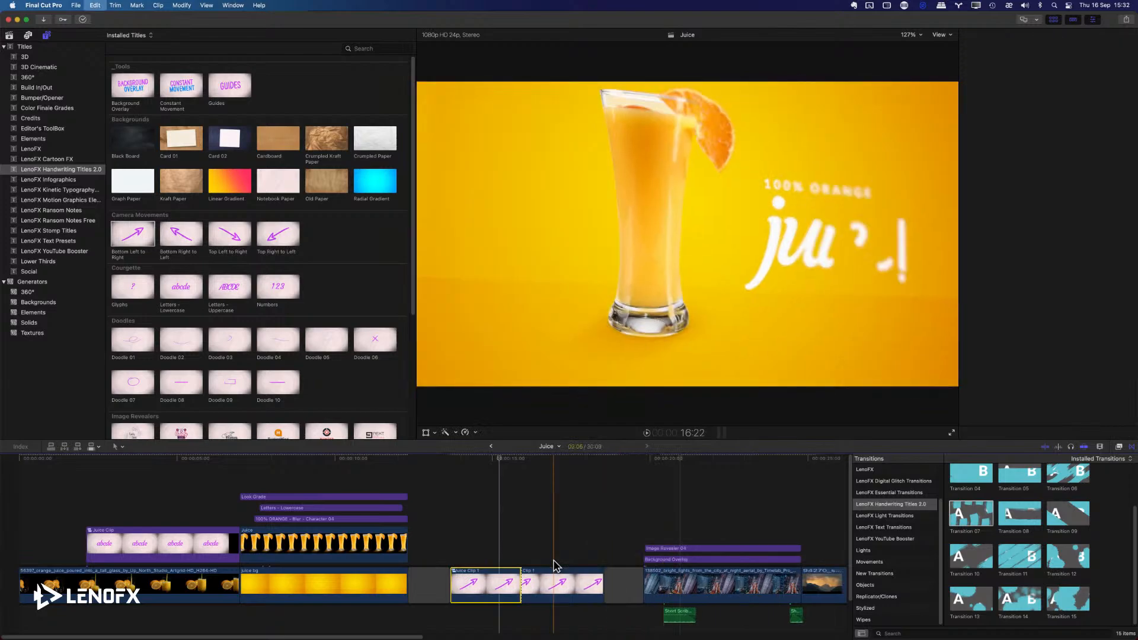
key("super+z")
key("super+z")
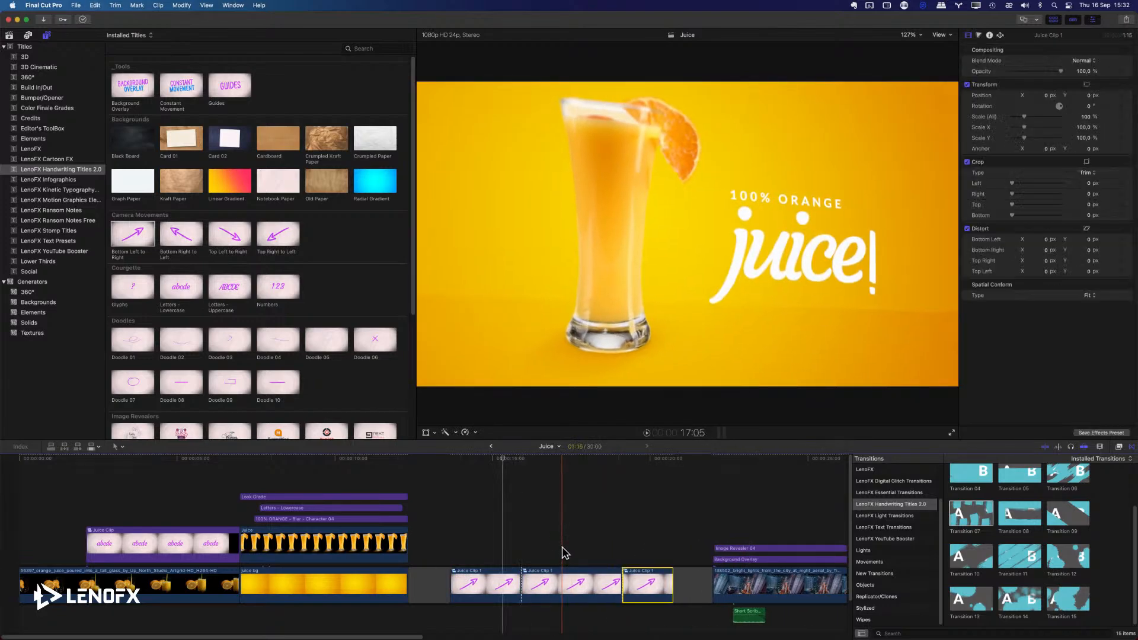
key("super+z")
key("super+z")
key("super+z")
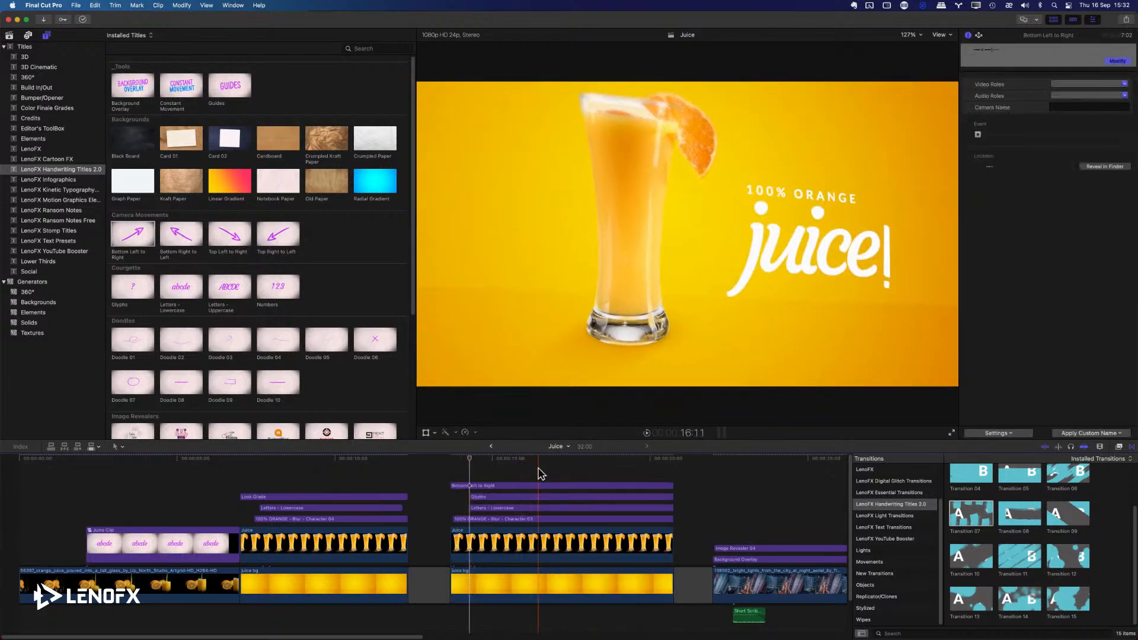
Turn off Animation Blur on the Bottom Left to Right title and set its Camera X Rotation to 0.6°.
left_click(540, 484)
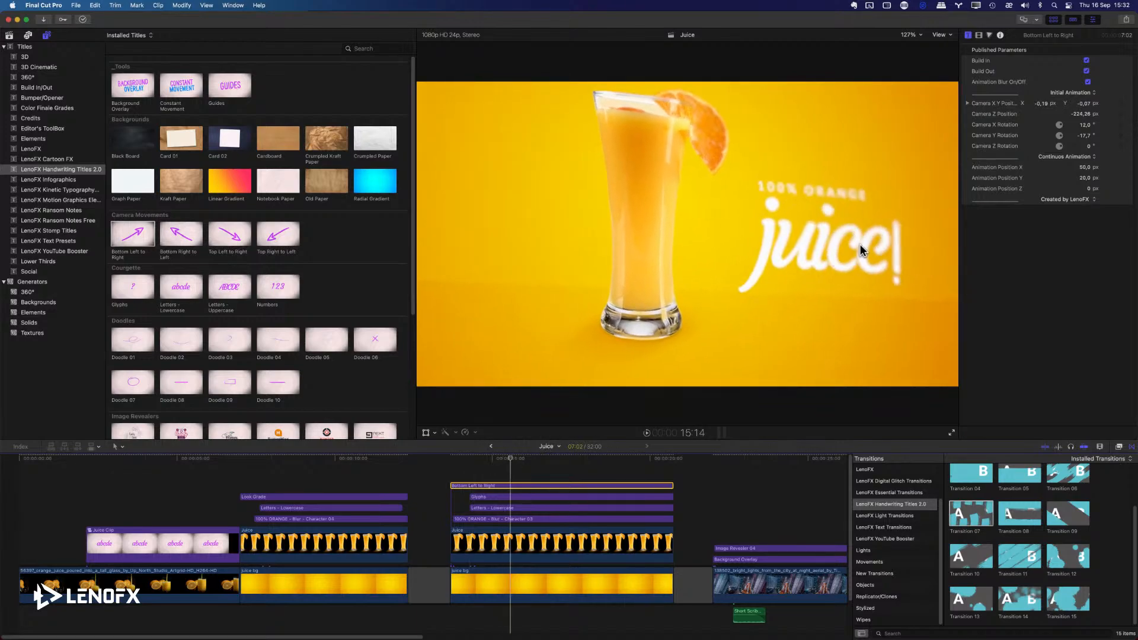
left_click(1088, 83)
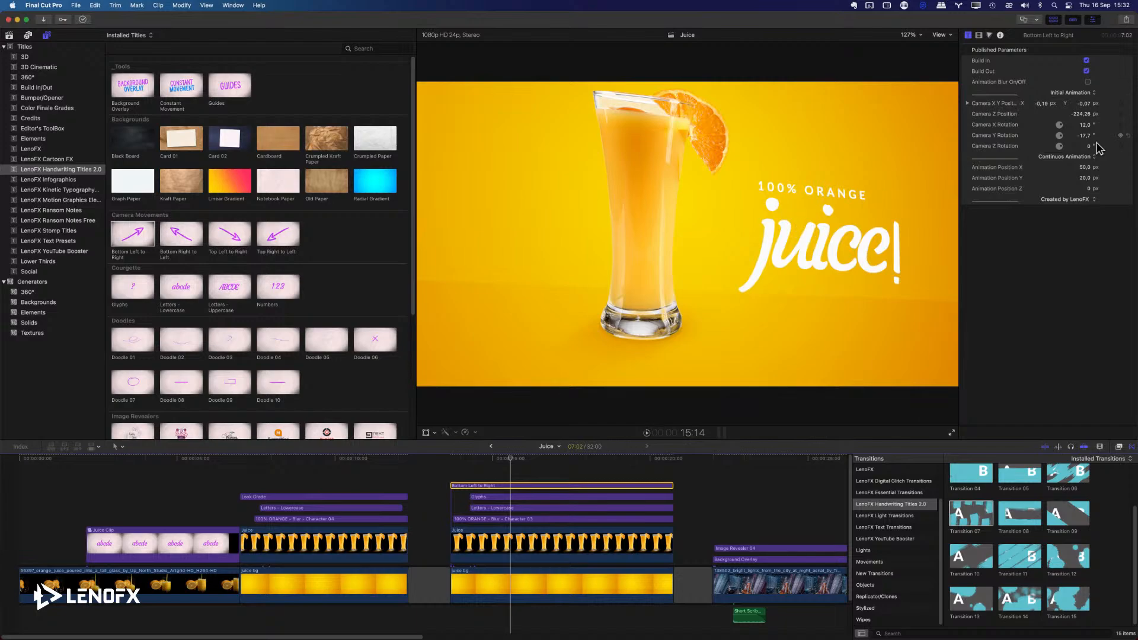
left_click_drag(1086, 127, 1085, 127)
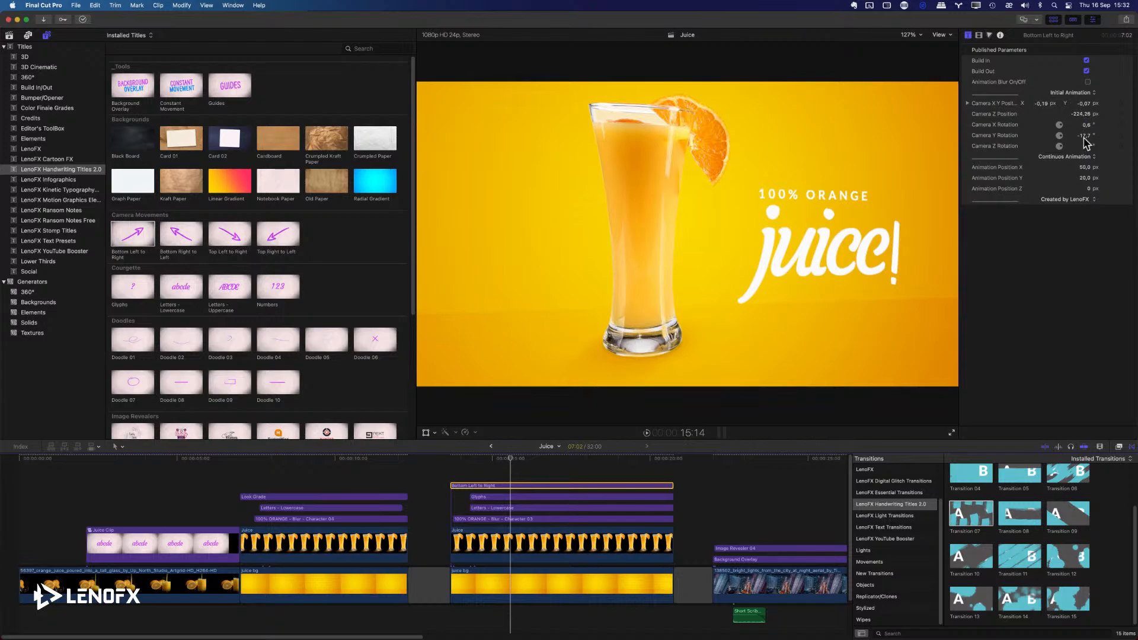
Set the camera title's X position to -0.03 px and shorten its end to a duration of 6:20.
left_click(1047, 104)
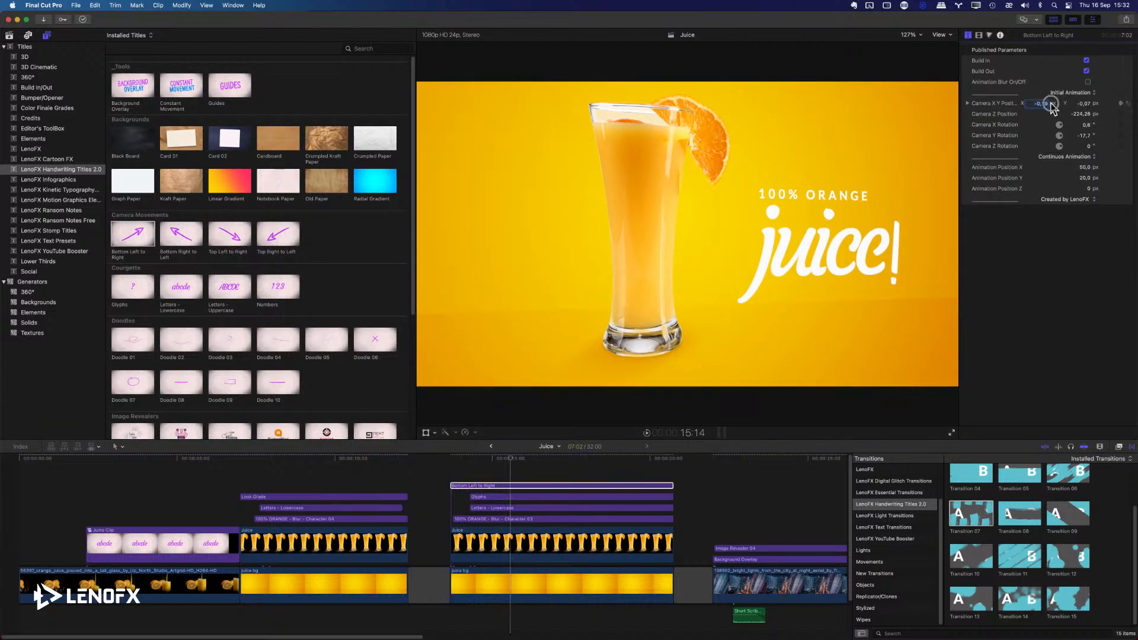
left_click_drag(1048, 104, 1047, 104)
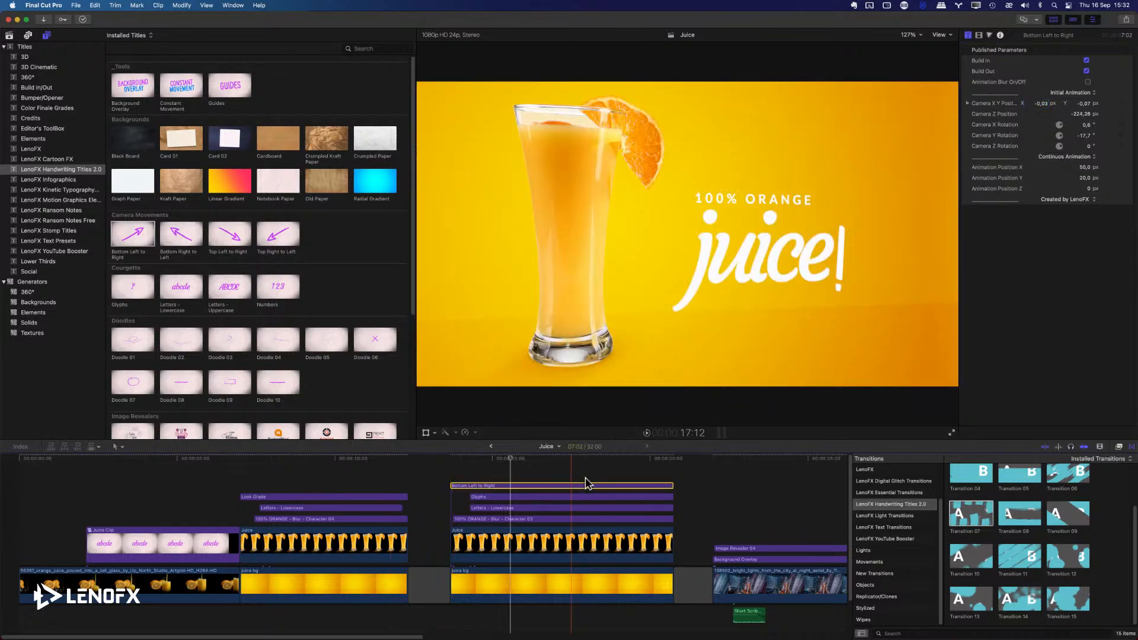
left_click_drag(672, 487, 665, 483)
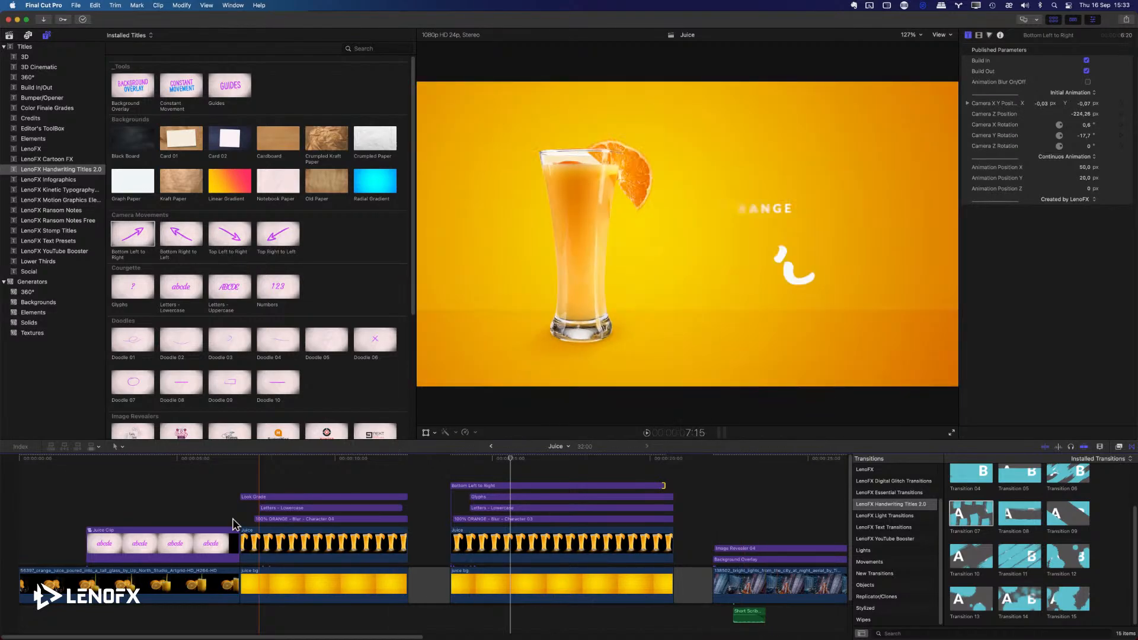
Preview the logo reveal over the city clip, then disable its Image Revealer 04 and Background Overlay titles.
key("super+minus")
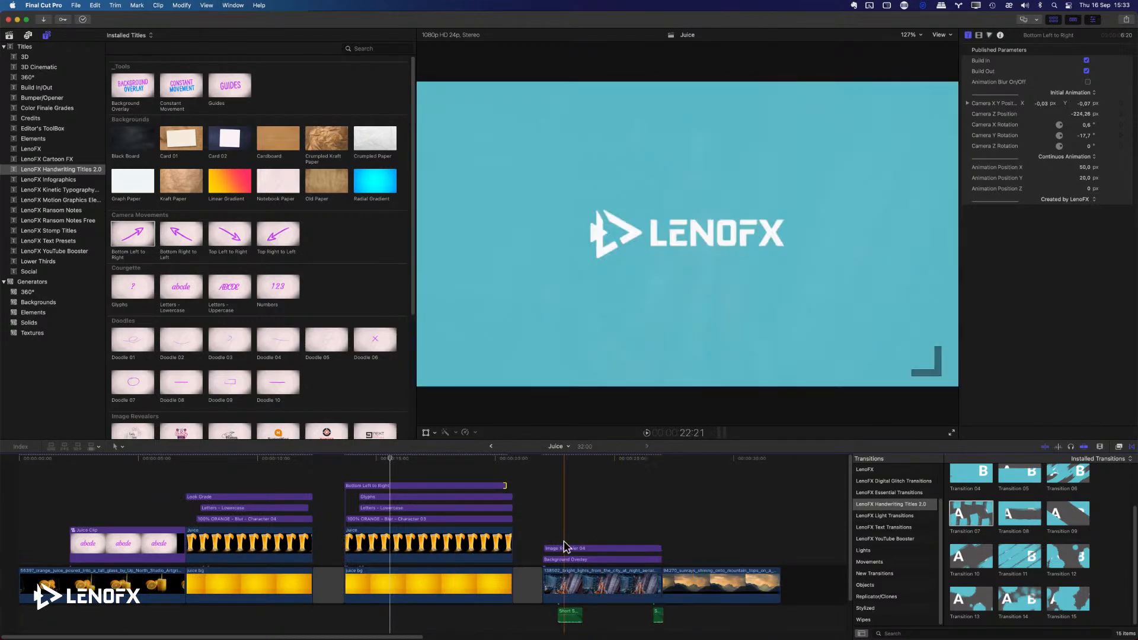
key("space")
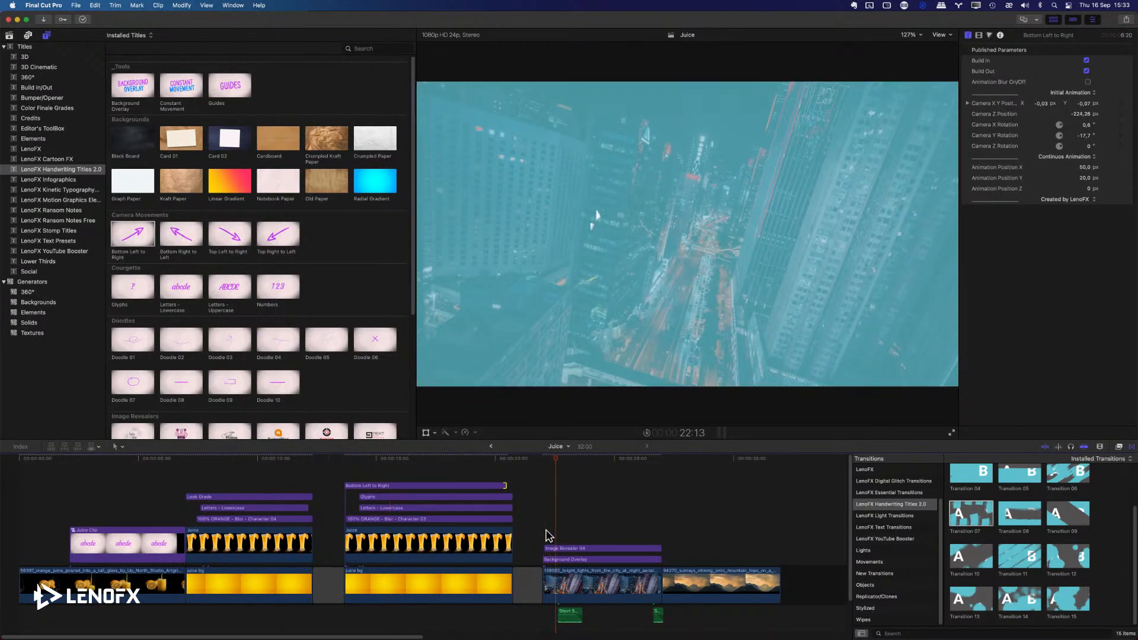
left_click_drag(584, 540, 604, 560)
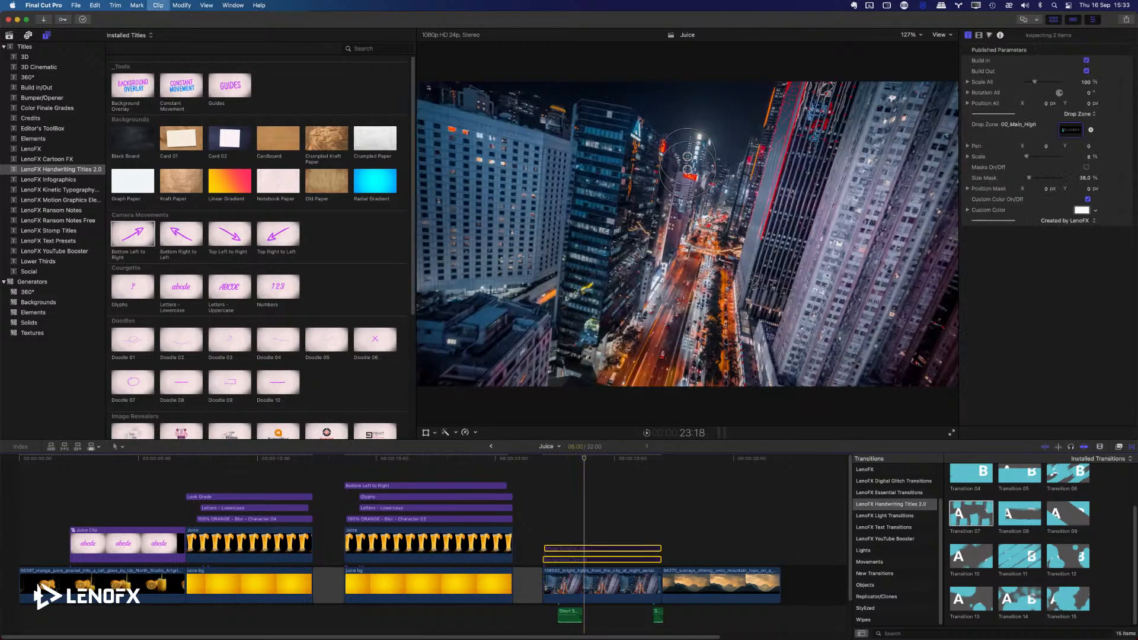
left_click(541, 516)
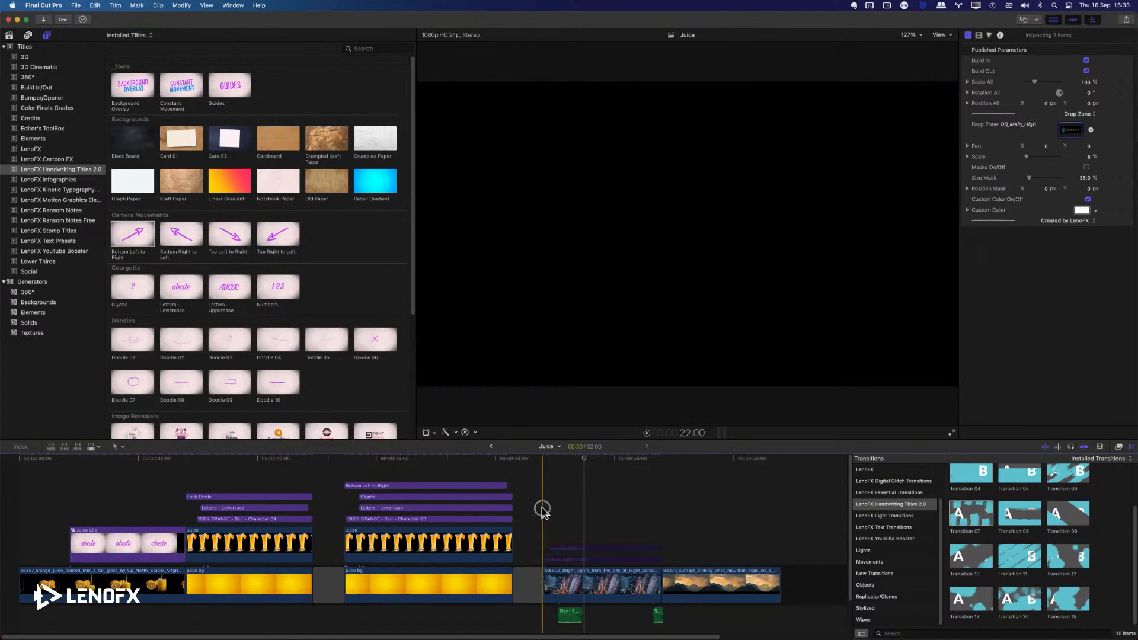
left_click(595, 524)
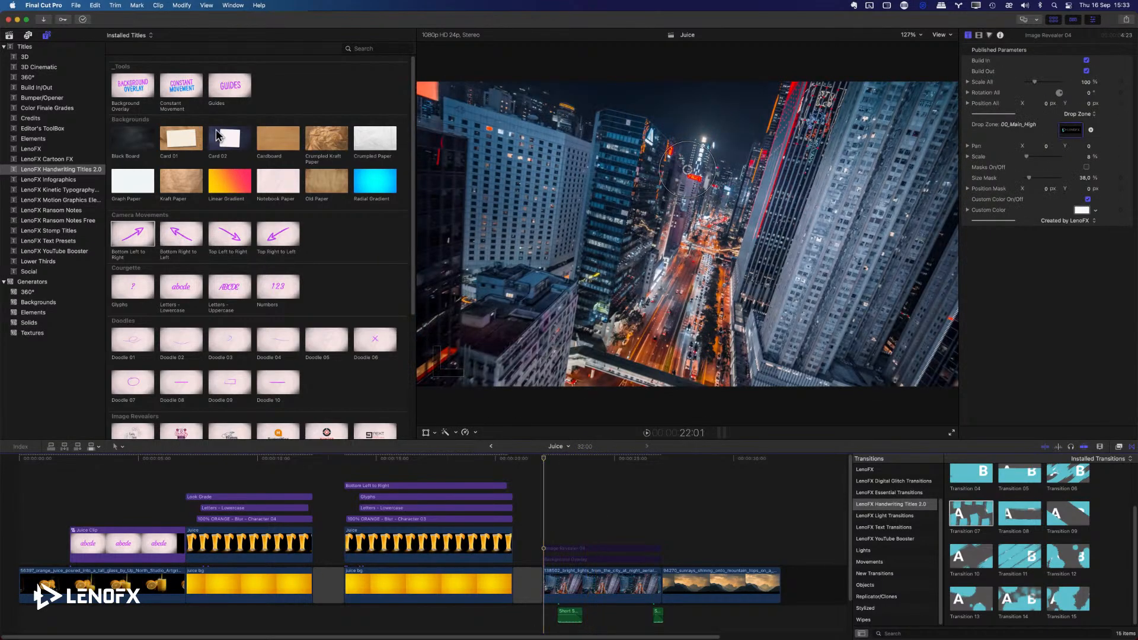
Add a new Background Overlay title above the city clip, ending level with the clip, and preview the blurred background.
left_click_drag(146, 106, 659, 541)
left_click_drag(647, 536, 647, 537)
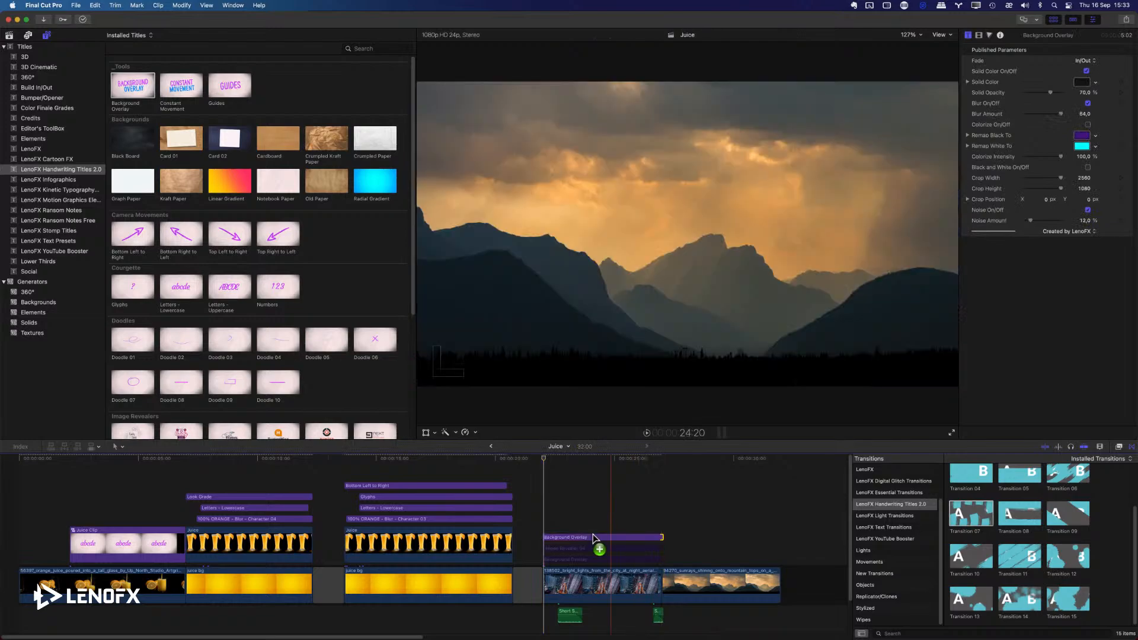
left_click(593, 536)
left_click(600, 459)
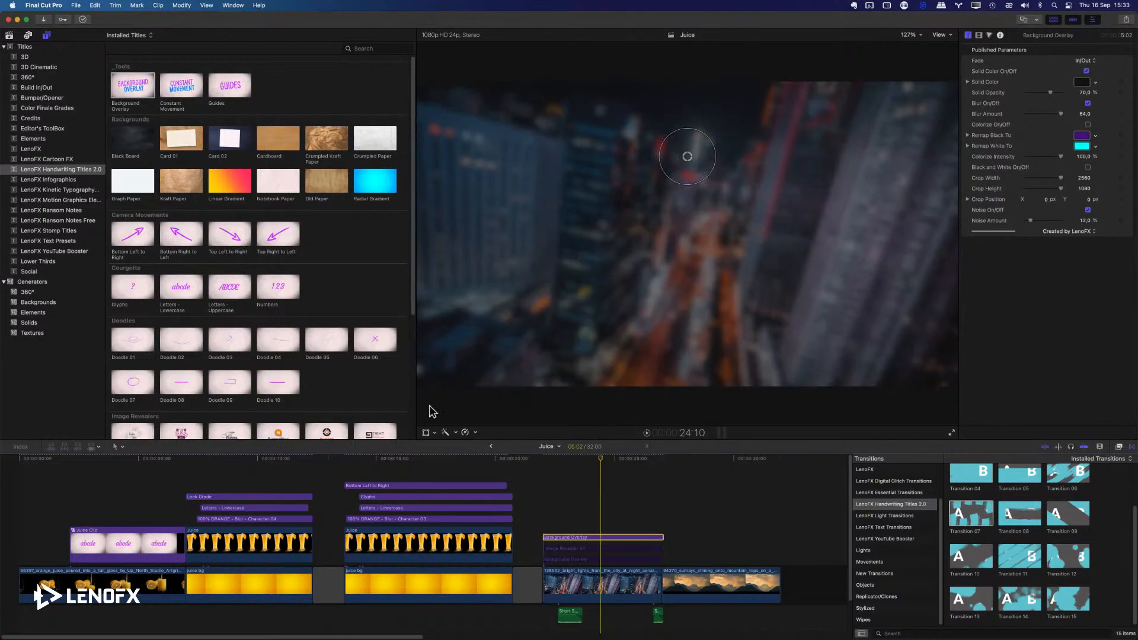
scroll(249, 254, "down", 5)
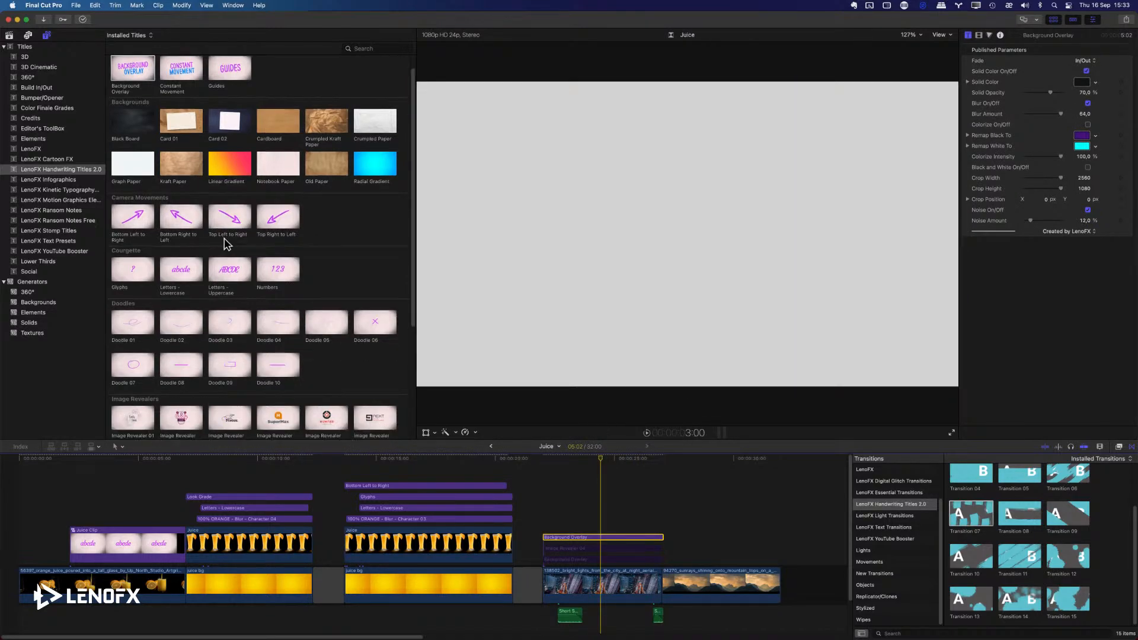
mouse_move(277, 260)
left_mouse_down()
mouse_move(566, 482)
mouse_move(555, 526)
left_mouse_up()
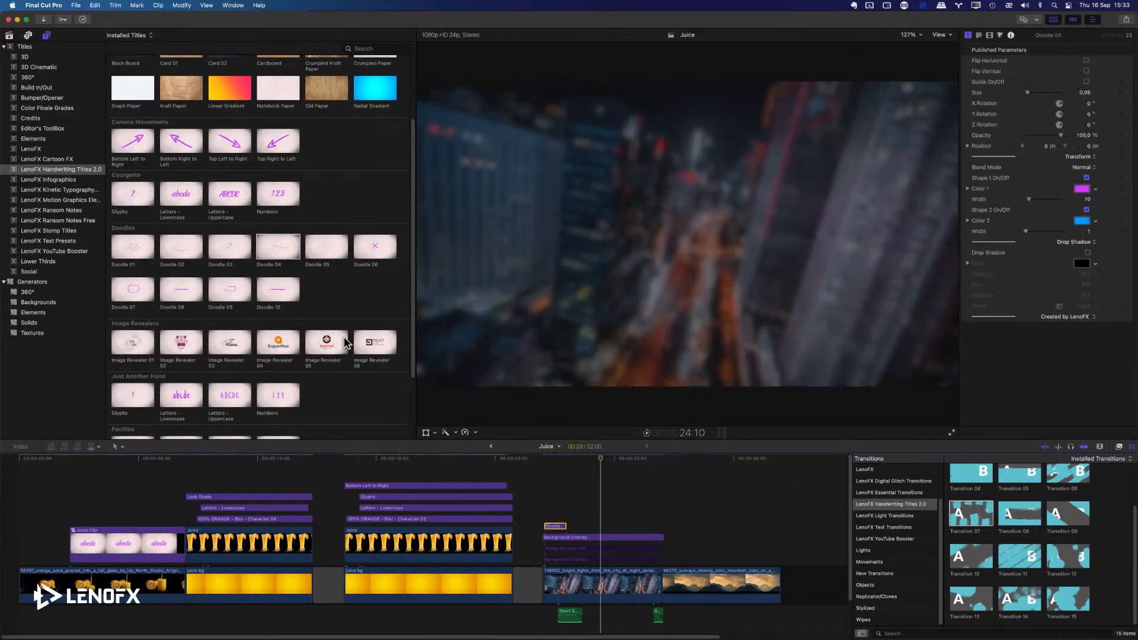
key("super+z")
Add the Image Revealer 04 title above the new Background Overlay over the city clip.
scroll(320, 331, "down", 2)
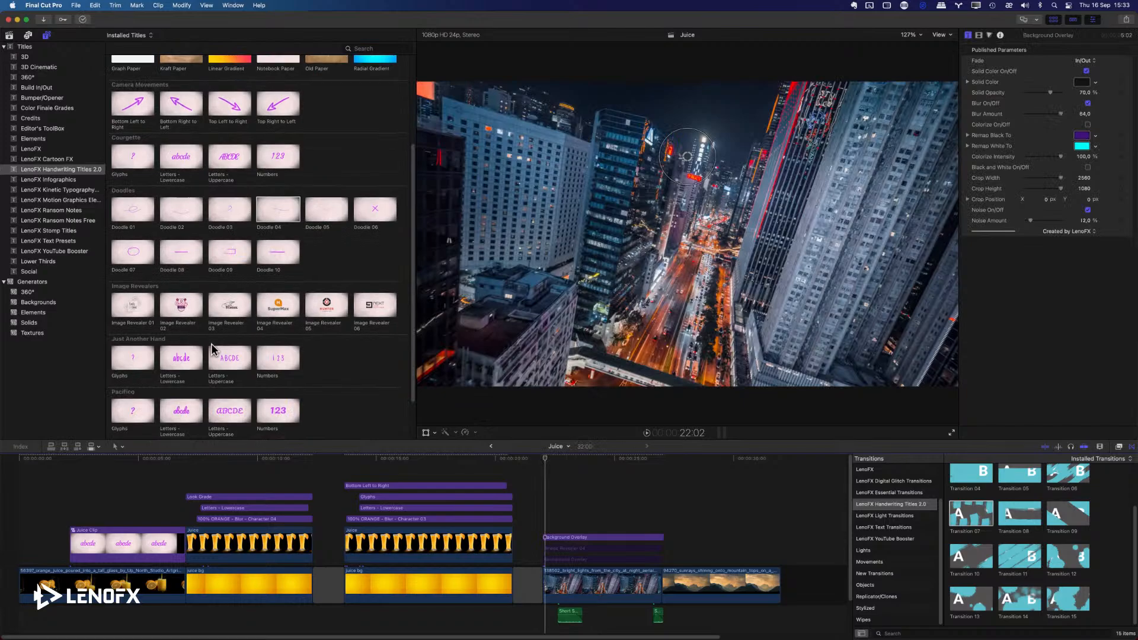
scroll(211, 349, "down", 1)
left_click_drag(278, 277, 549, 518)
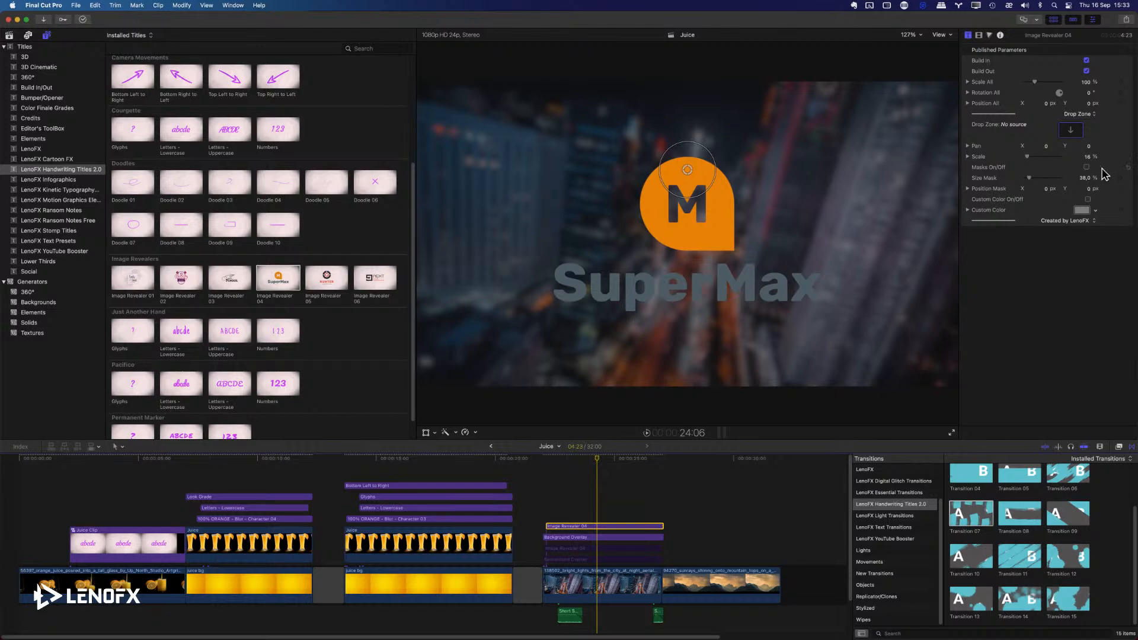
Fill the Image Revealer 04 drop zone with the wide LENOFX logo clip from the Logo event.
left_click(1070, 130)
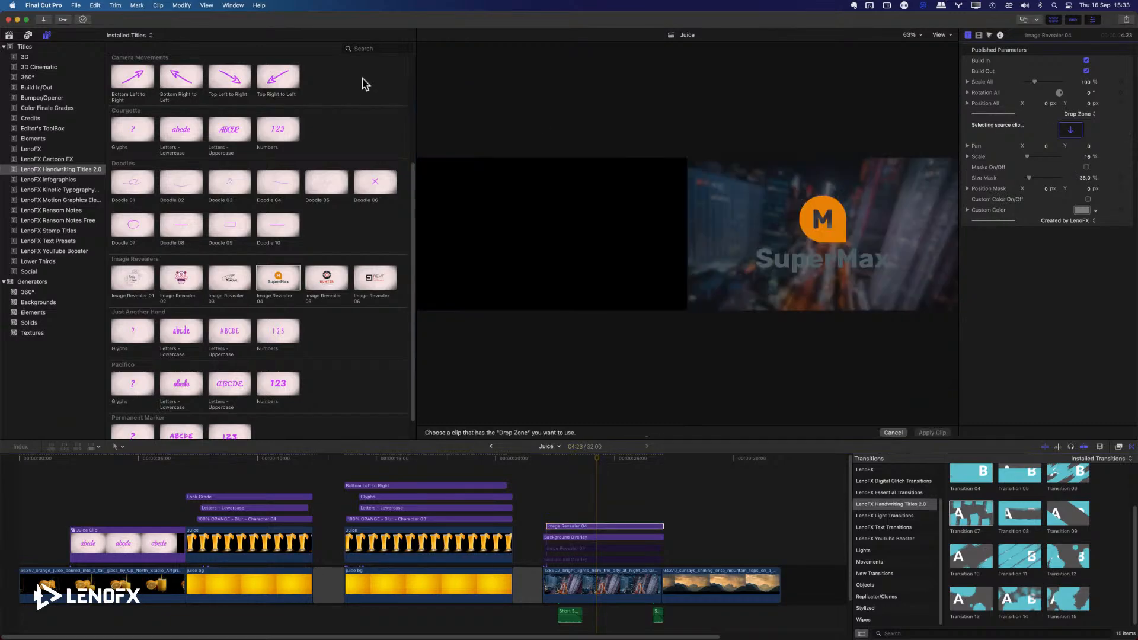
left_click(9, 35)
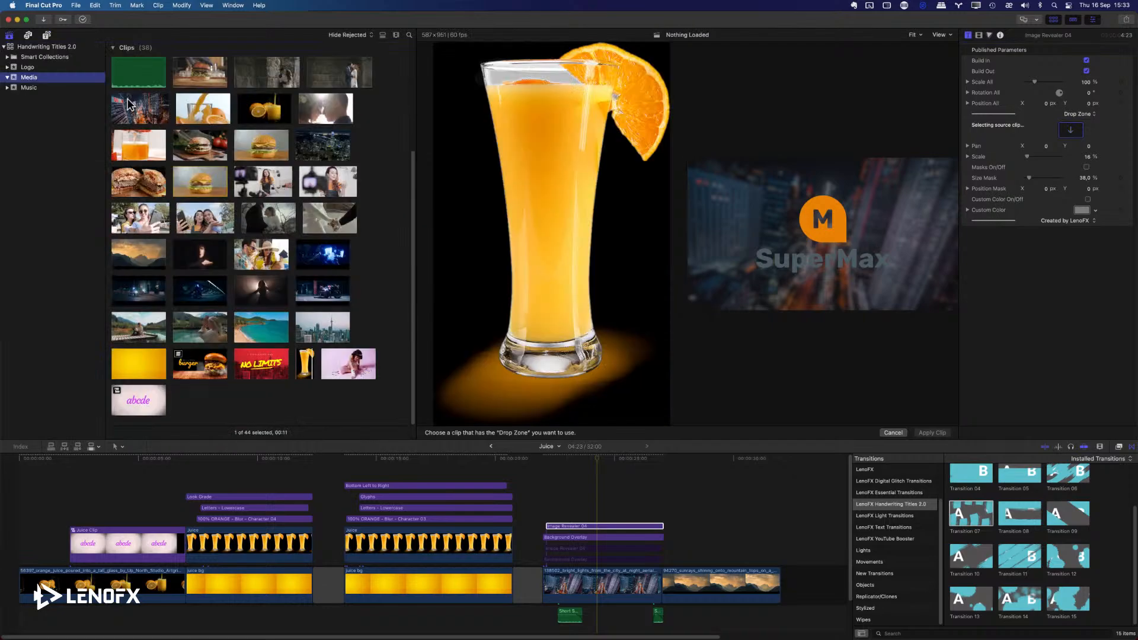
left_click(37, 68)
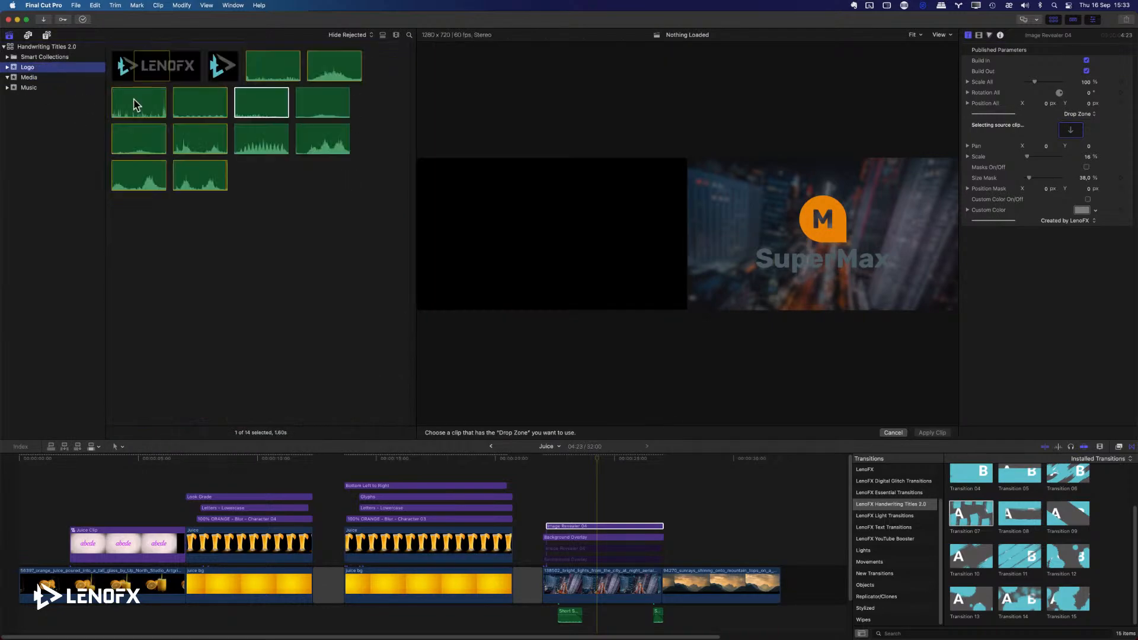
left_click(142, 77)
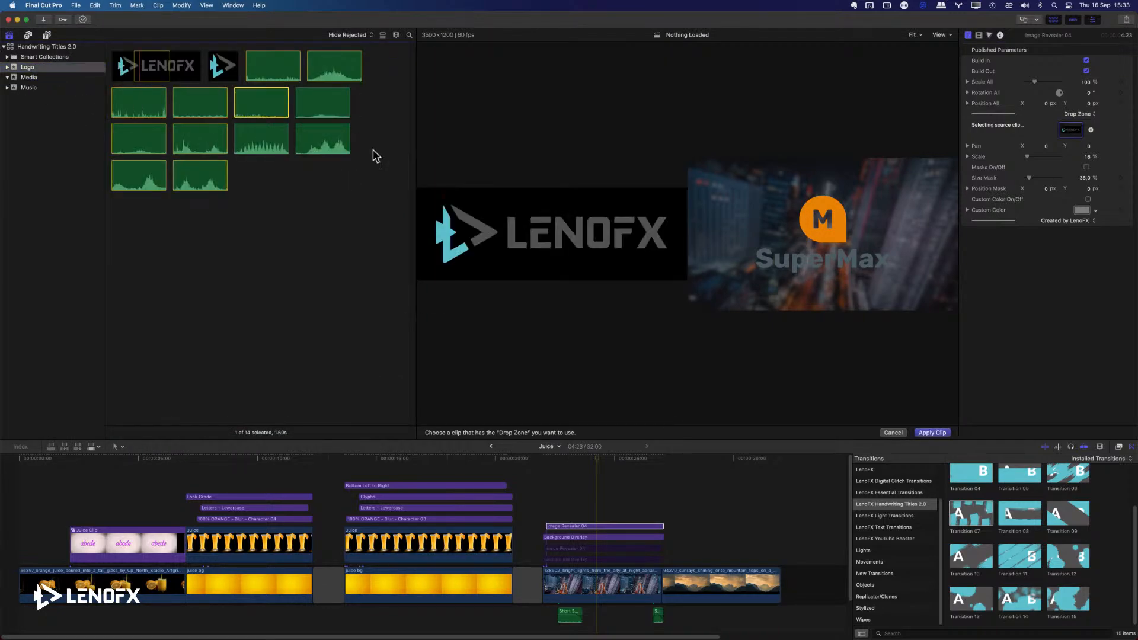
left_click(927, 433)
Set the revealed logo's Scale to 9% and turn on Custom Color with white.
left_click(608, 525)
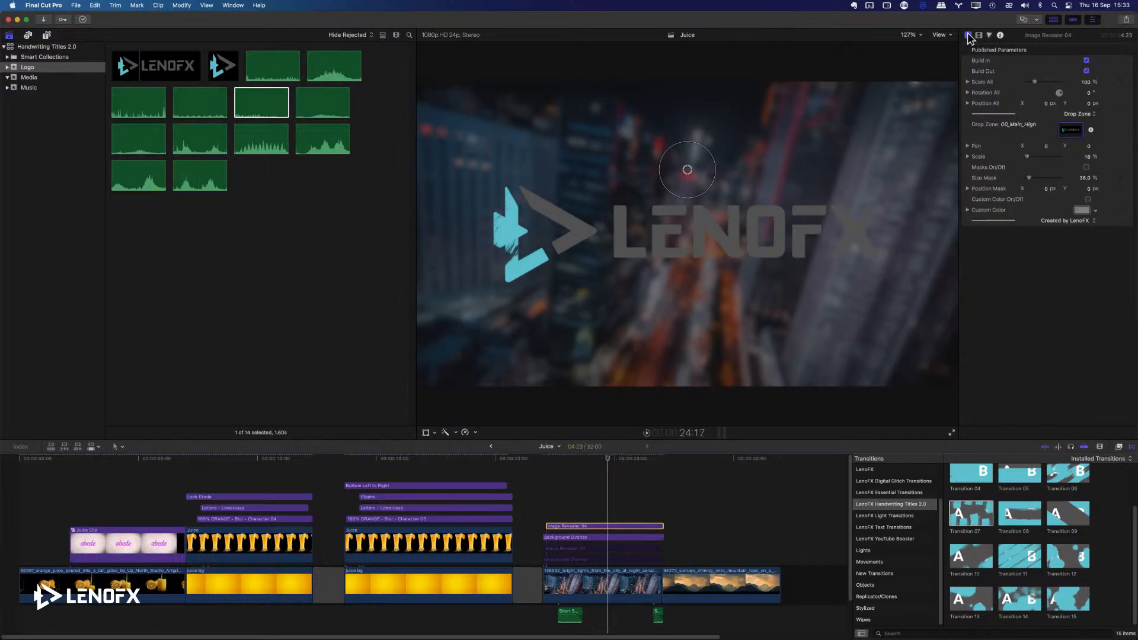
left_click(1087, 157)
left_click_drag(1088, 158, 1087, 158)
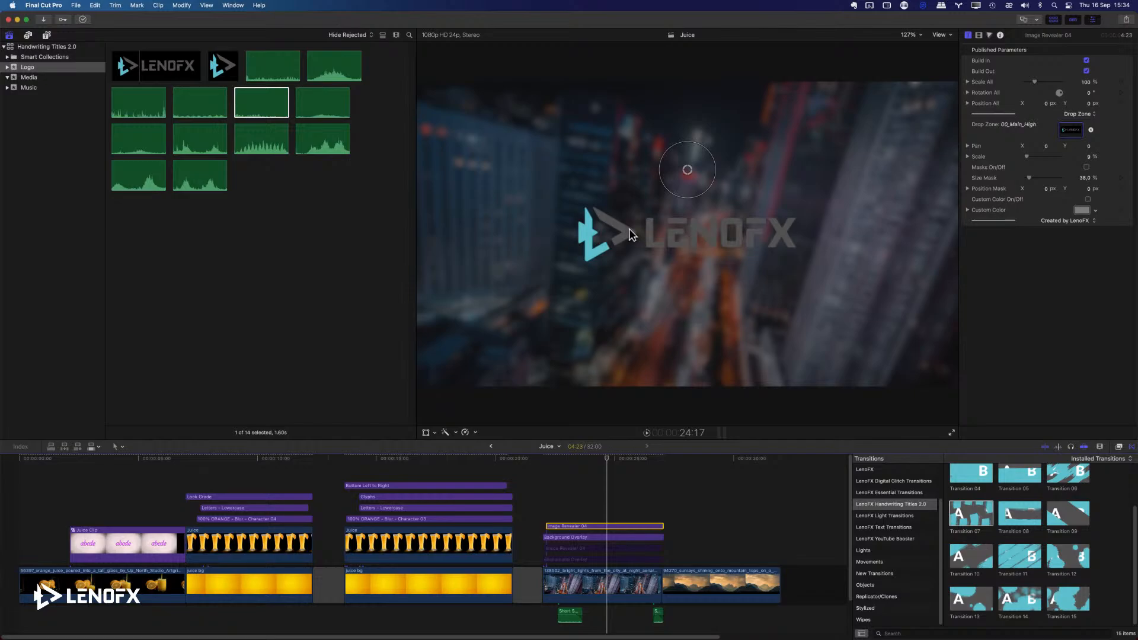
left_click(1087, 199)
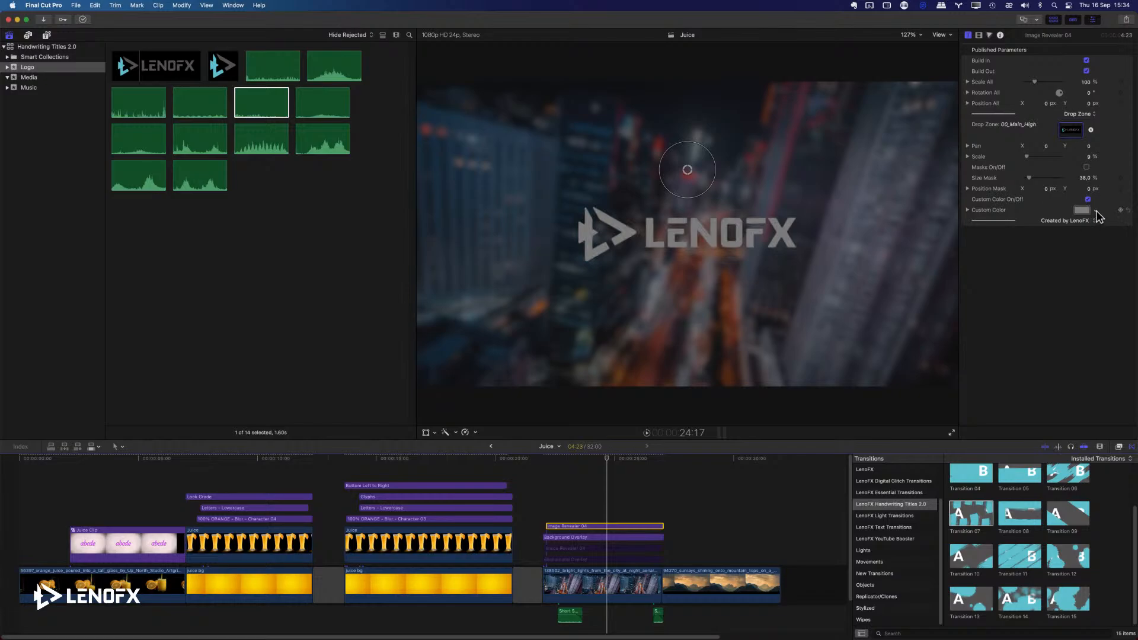
left_click(1096, 211)
left_click(1027, 308)
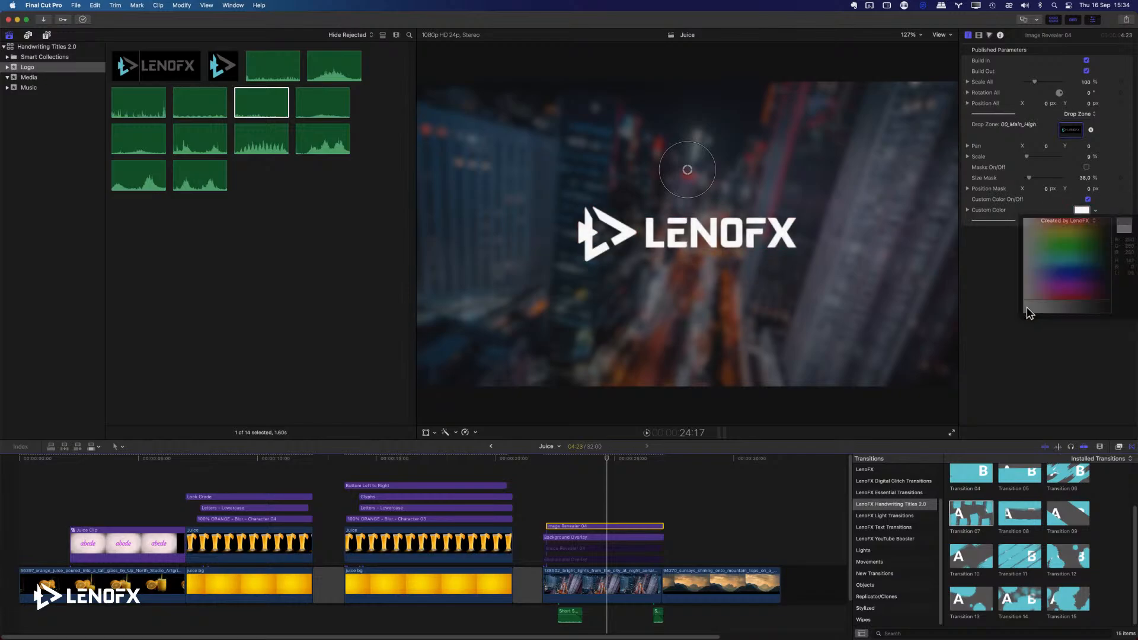
Try several saved swatches for the Background Overlay's Solid Color and settle on cyan.
left_click(597, 538)
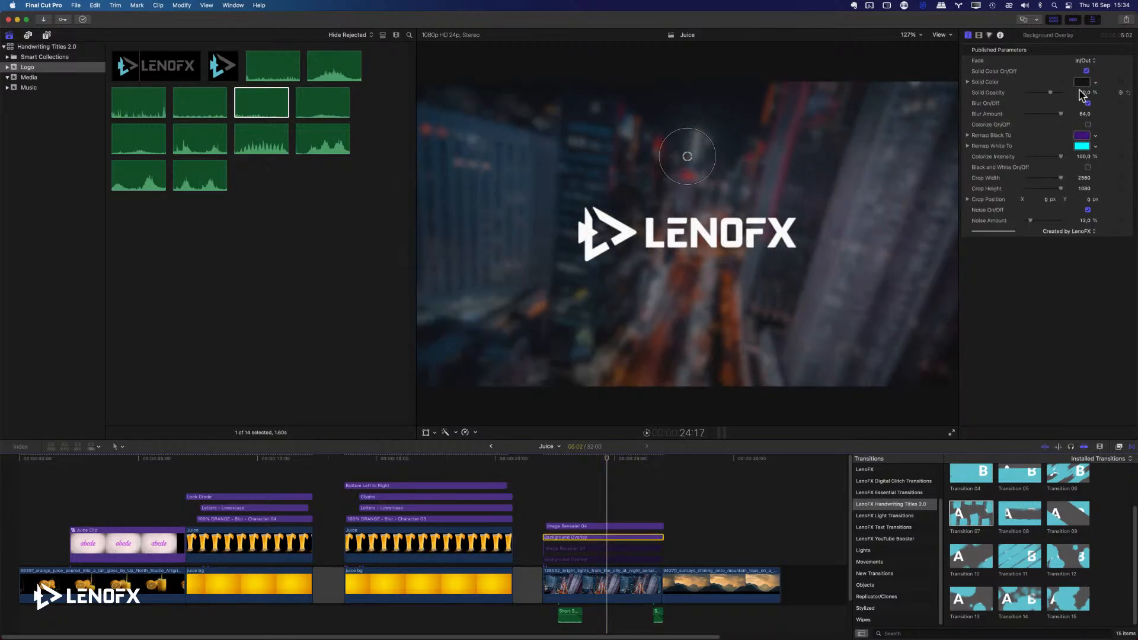
left_click(1081, 83)
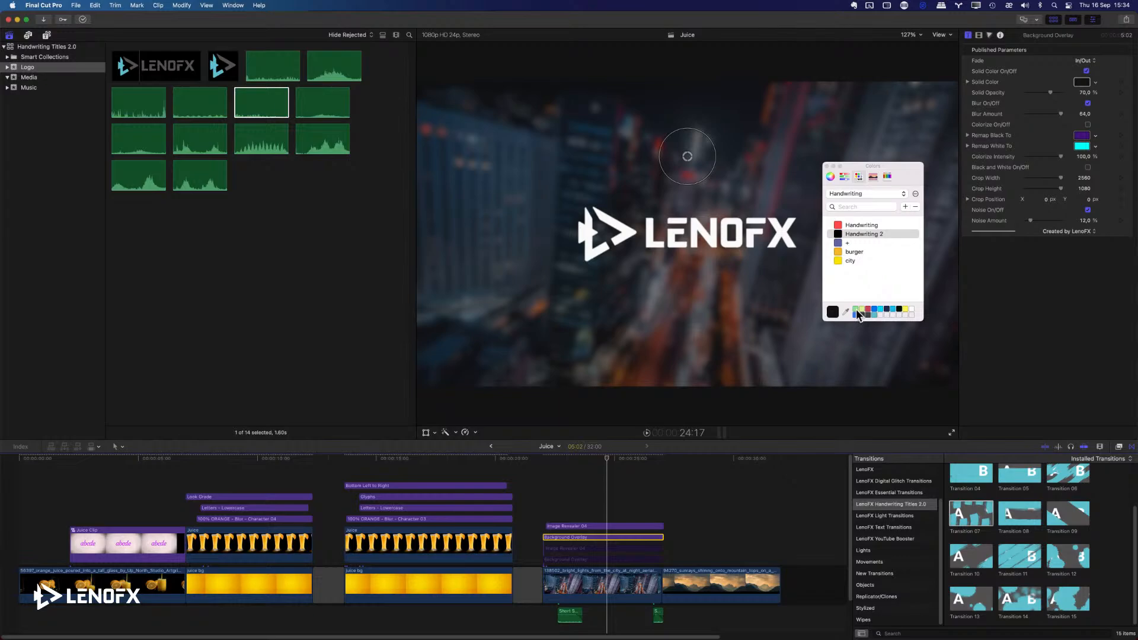
left_click(892, 309)
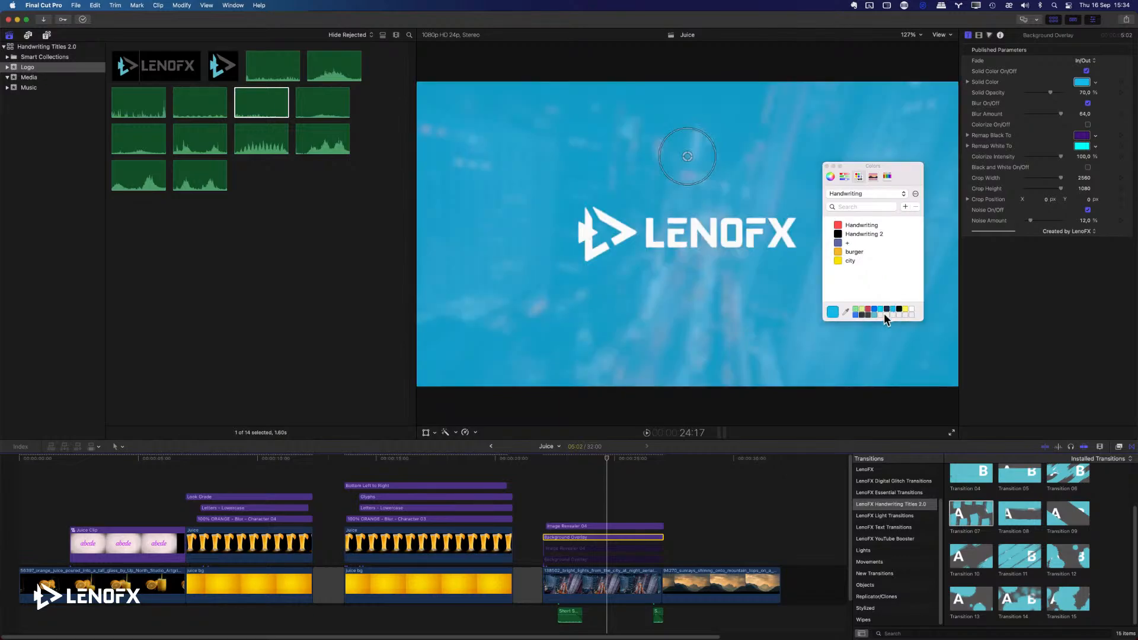
left_click(890, 309)
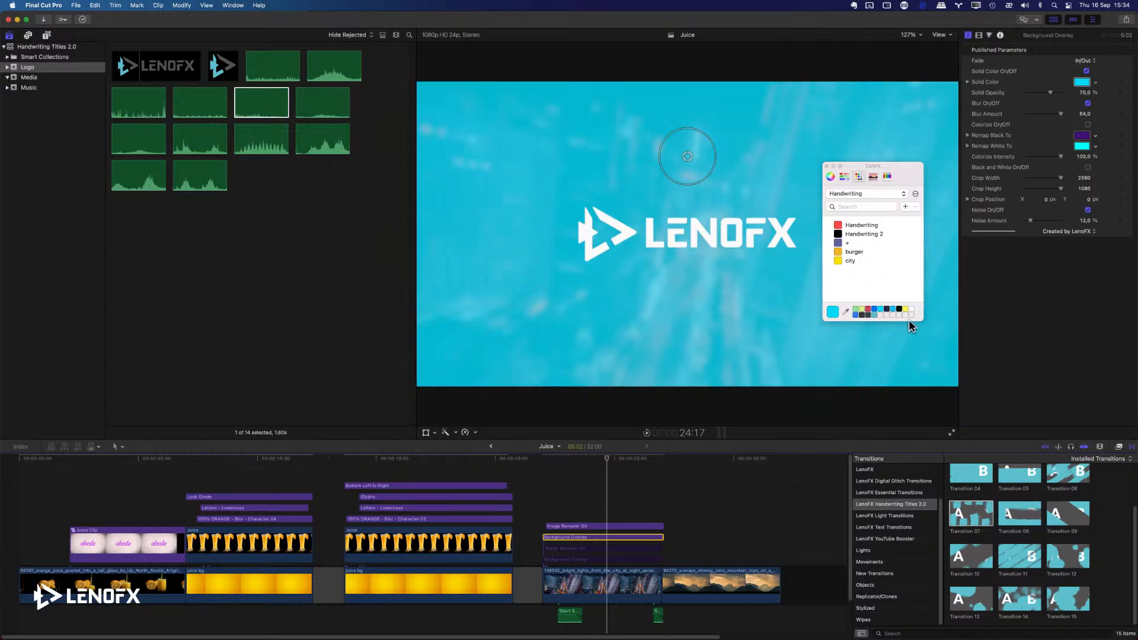
left_click(858, 315)
left_click(880, 309)
left_click(875, 309)
left_click(875, 315)
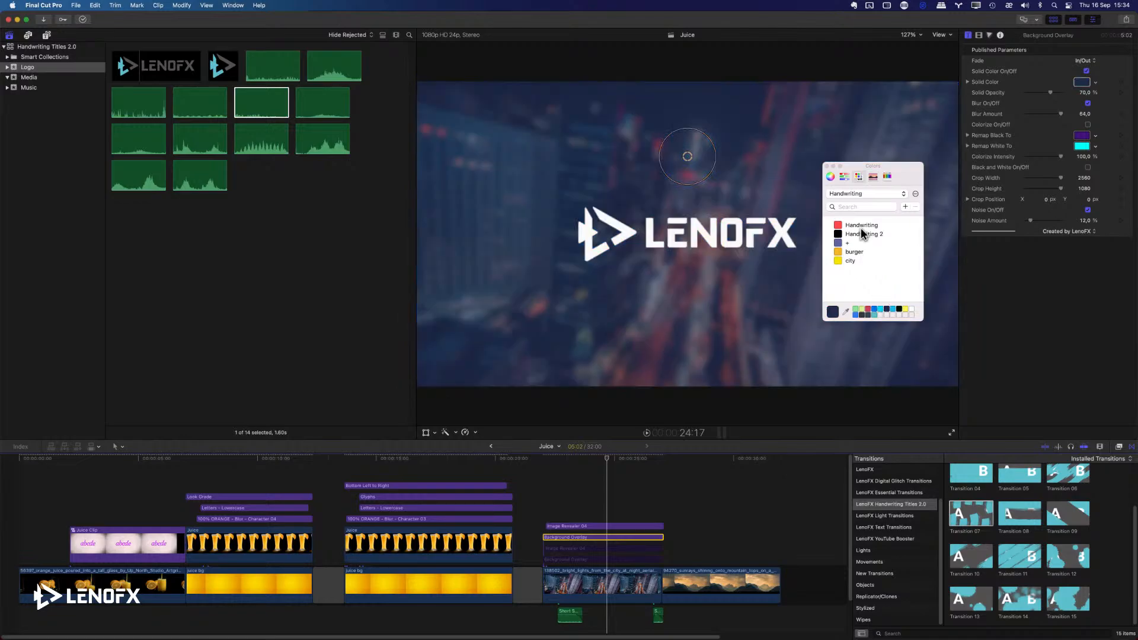
left_click(875, 309)
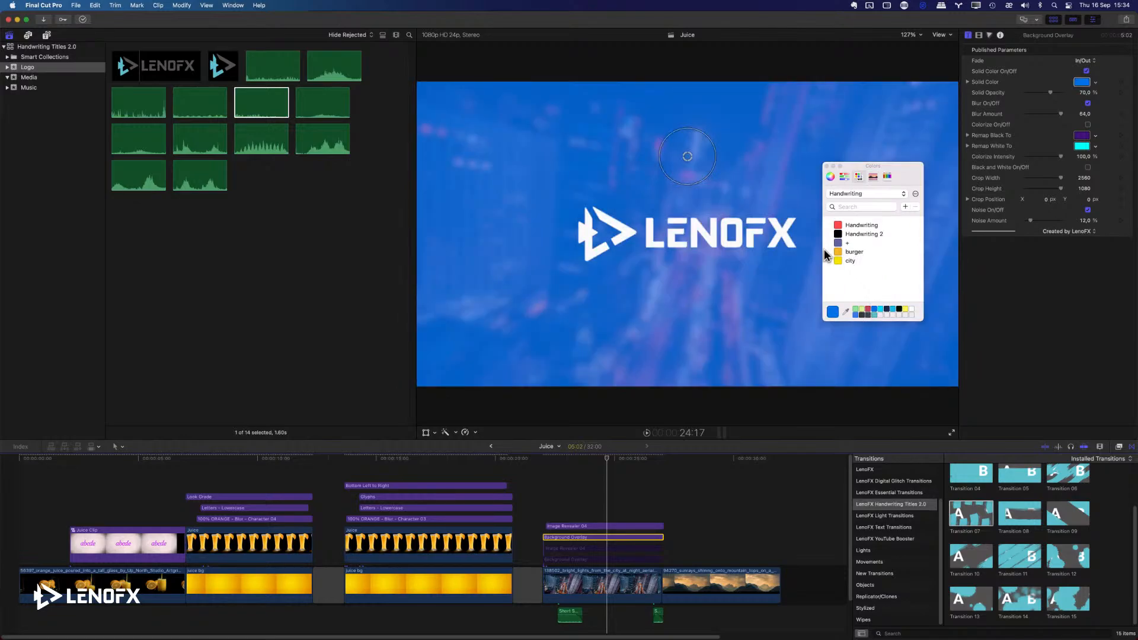
left_click(880, 309)
left_click(826, 166)
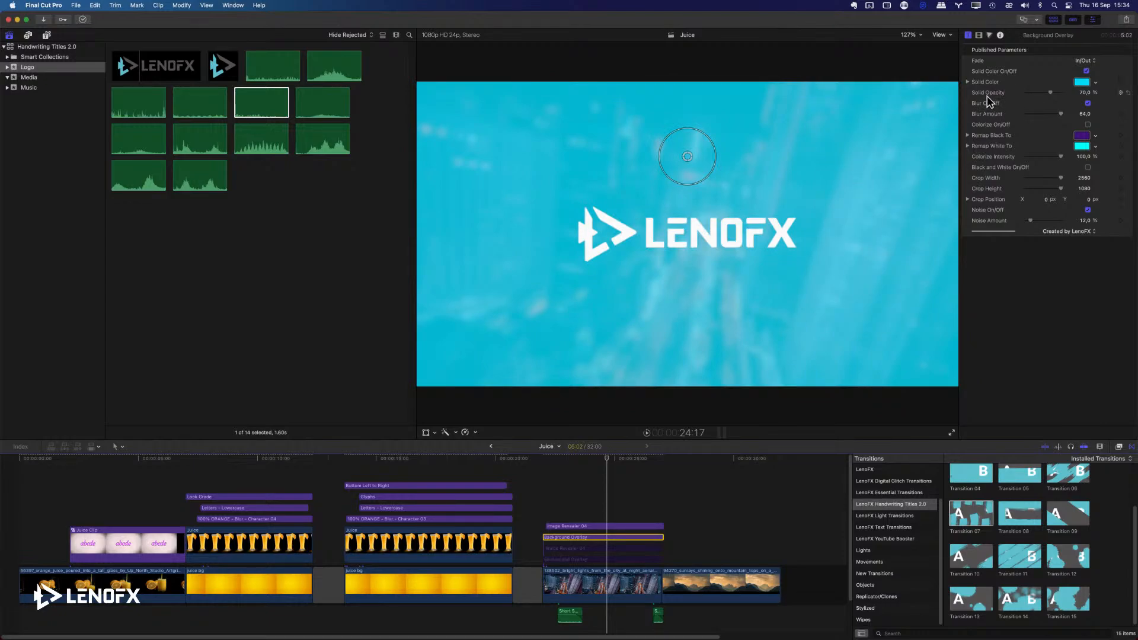
Raise the Background Overlay's Solid Opacity to about 84.76% and play the logo reveal from the city clip's start.
mouse_move(1049, 93)
left_mouse_down()
mouse_move(1071, 95)
mouse_move(1055, 93)
left_mouse_up()
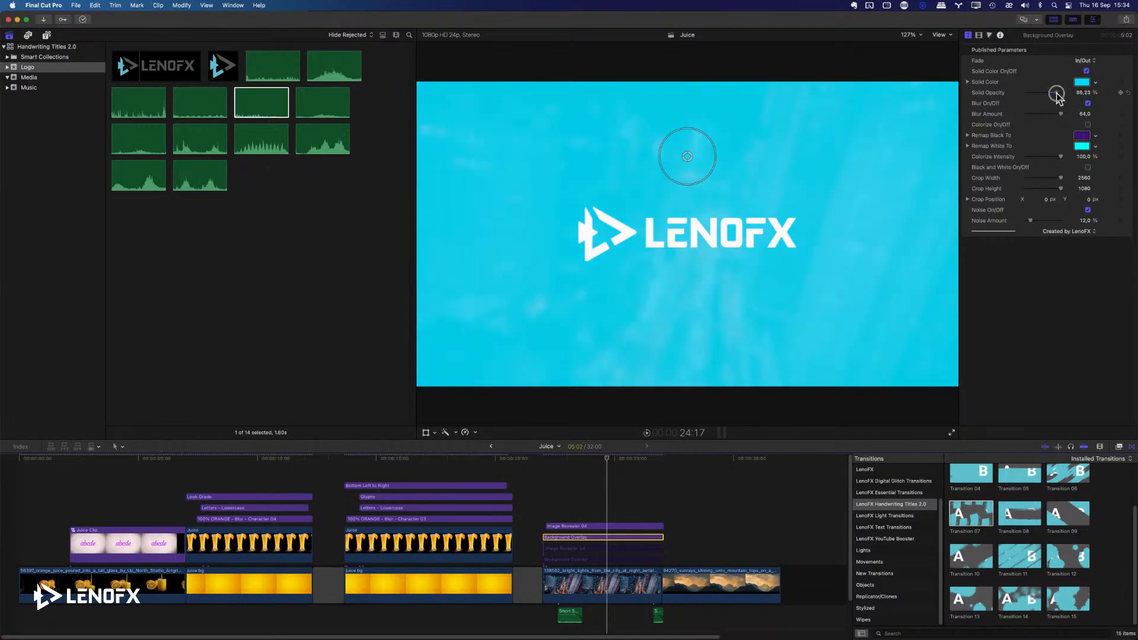
left_click(551, 479)
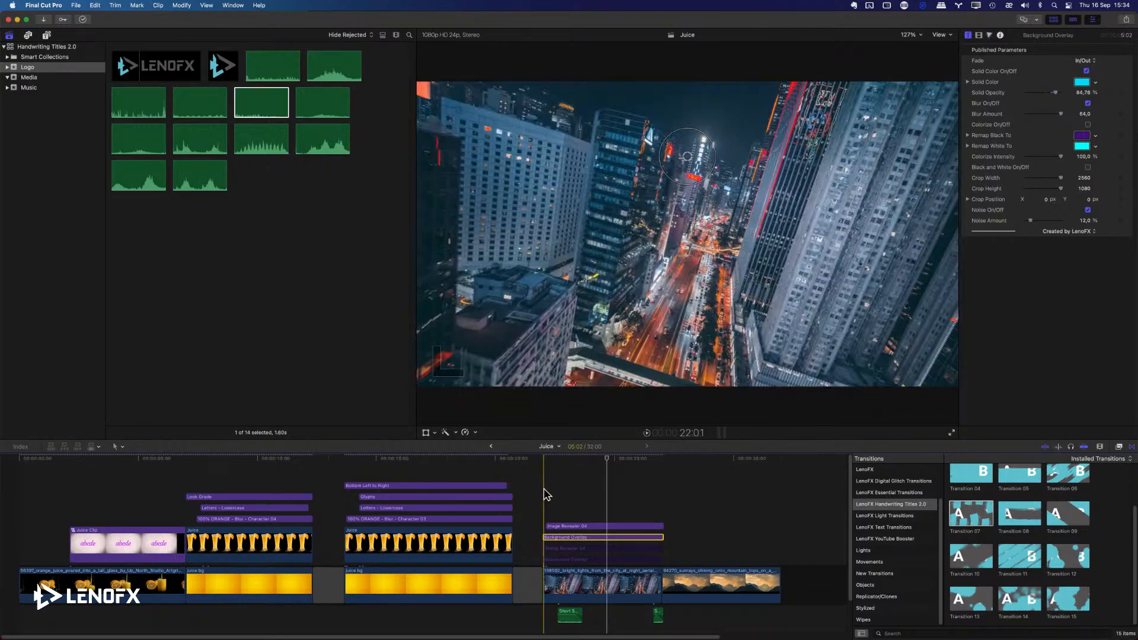
key("space")
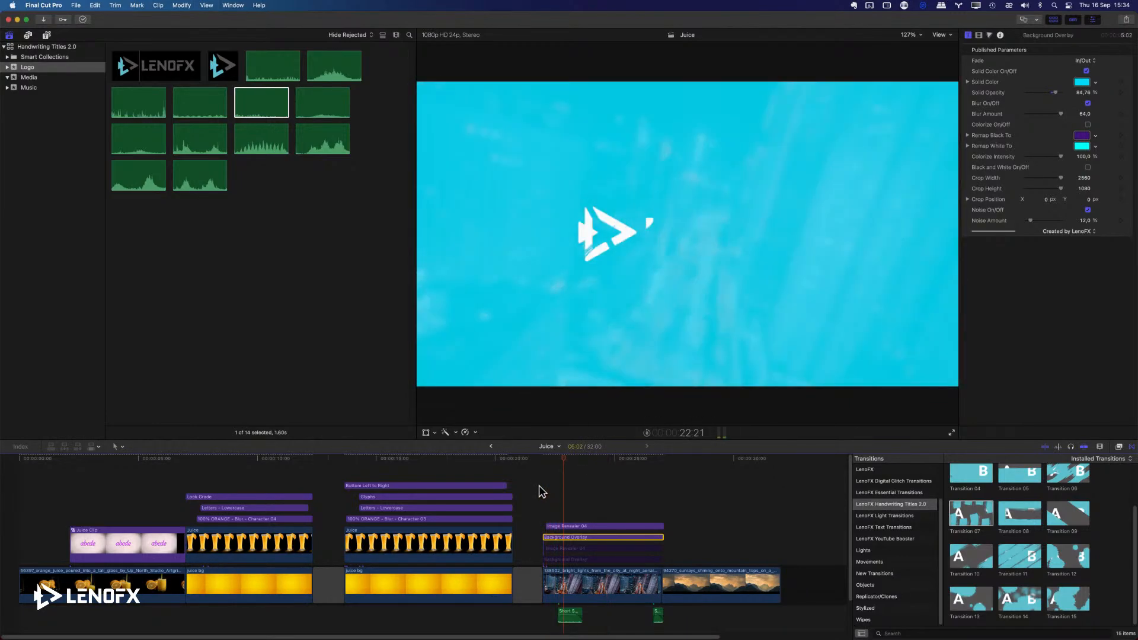
Select the Short Scribble sound clip beneath the city clip and reveal the Doodle 01 title in Finder.
scroll(652, 587, "down", 3)
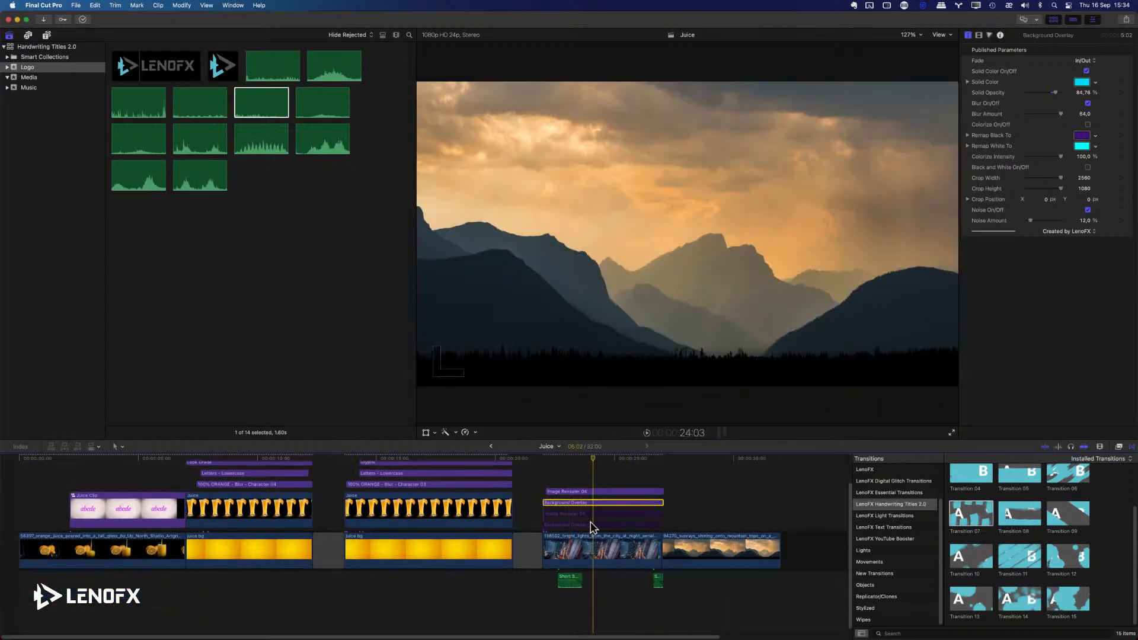
left_click(568, 584)
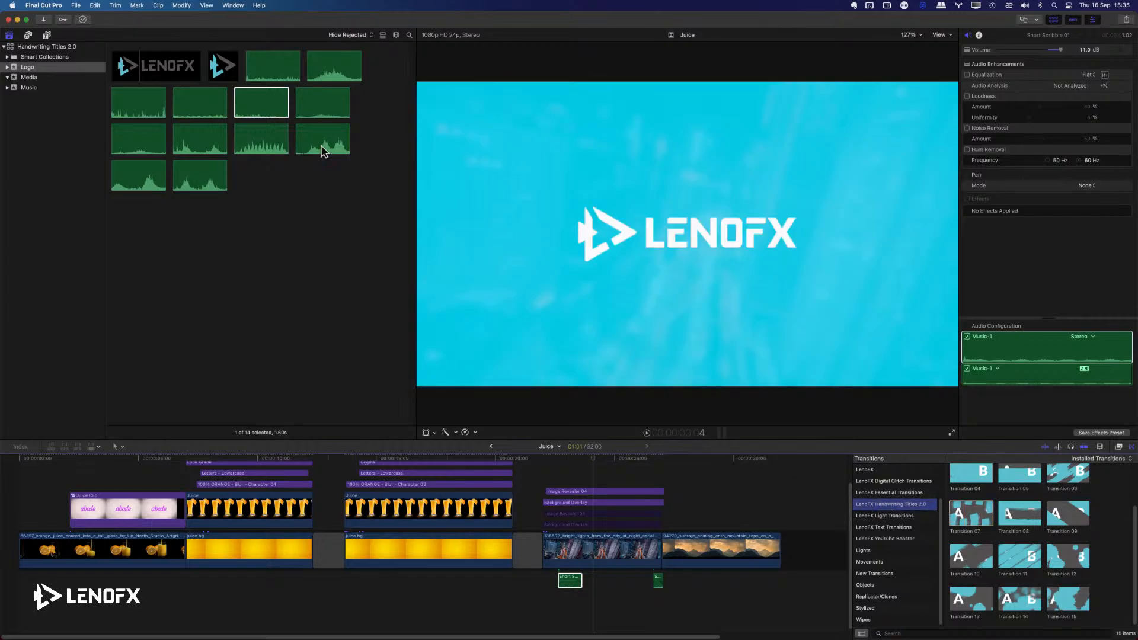
left_click(47, 34)
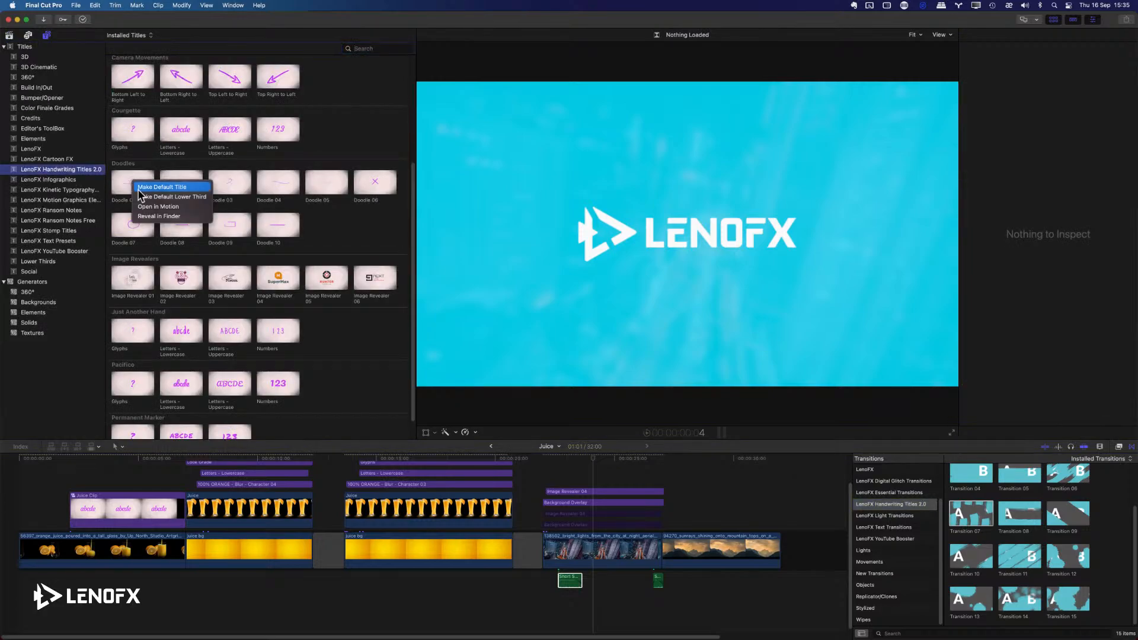
right_click(133, 182)
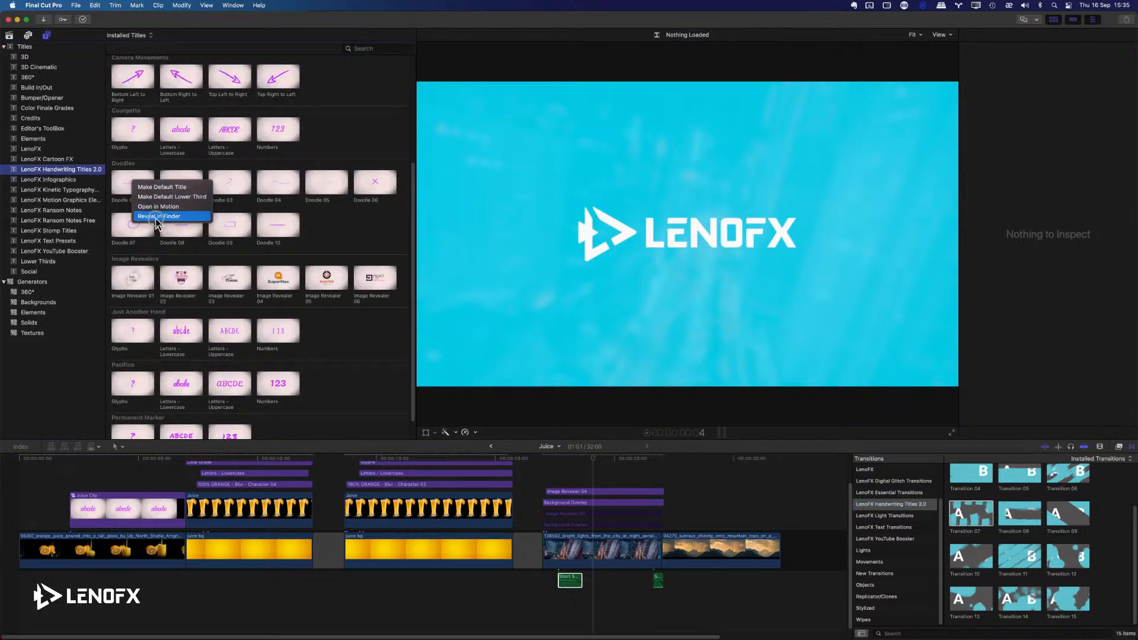
left_click(157, 216)
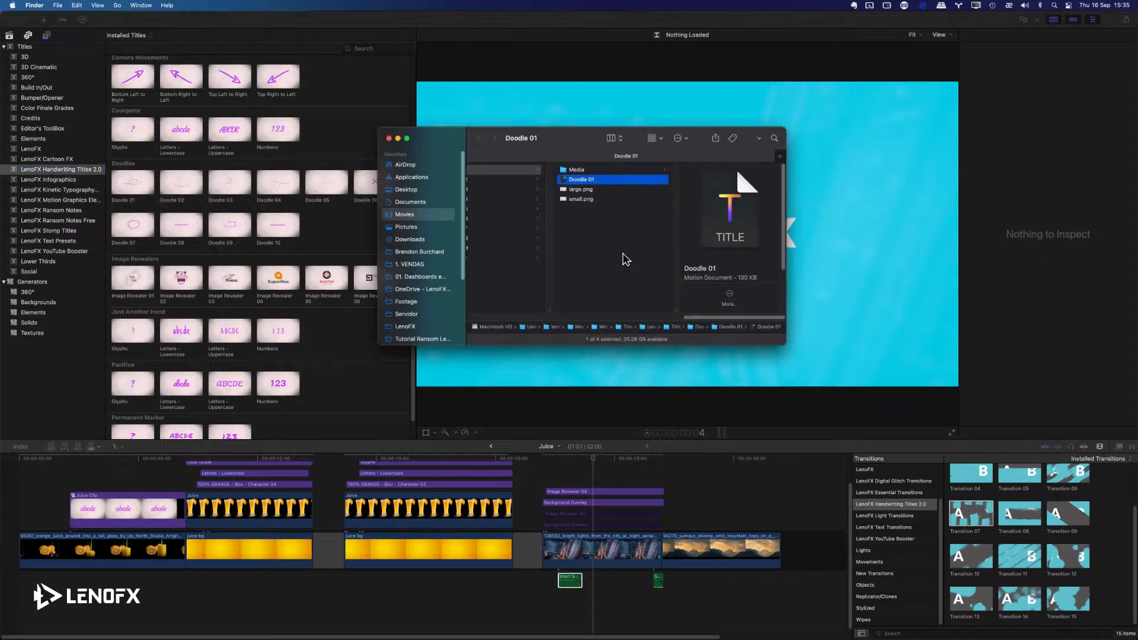
Enlarge the Finder window and go up to the contents of the LenoFX Handwriting Titles 2.0 folder.
key("Left")
left_click_drag(785, 339, 896, 418)
left_click(526, 252)
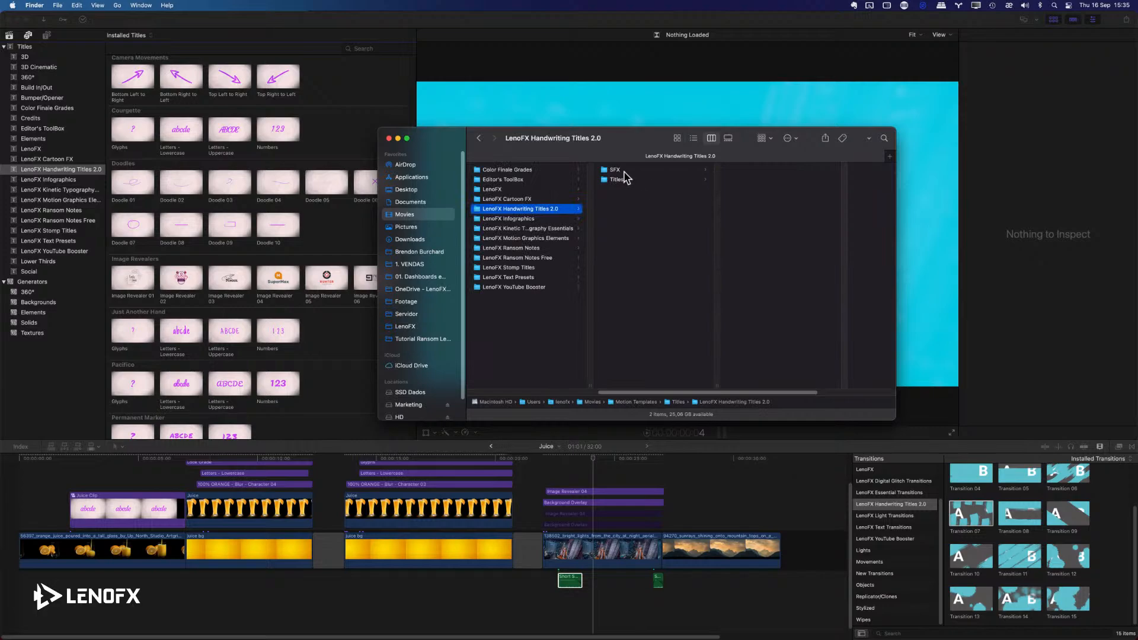
Open the WAV folder inside the SFX folder and select all the Long Scribble and Short Scribble sound files.
left_click(624, 171)
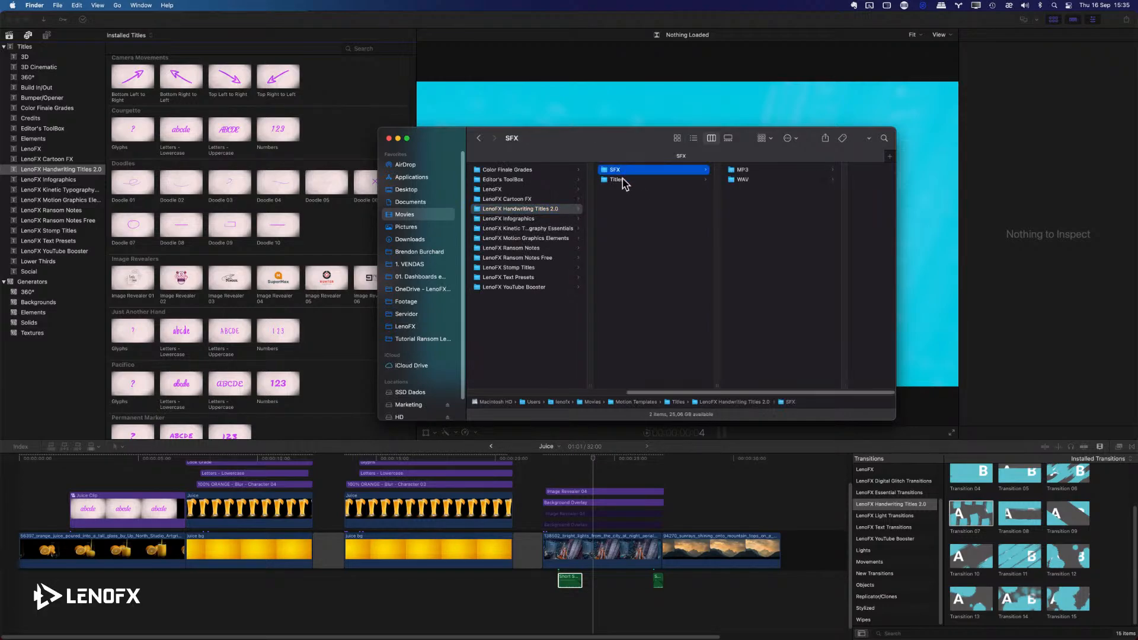
left_click(757, 171)
left_click(691, 179)
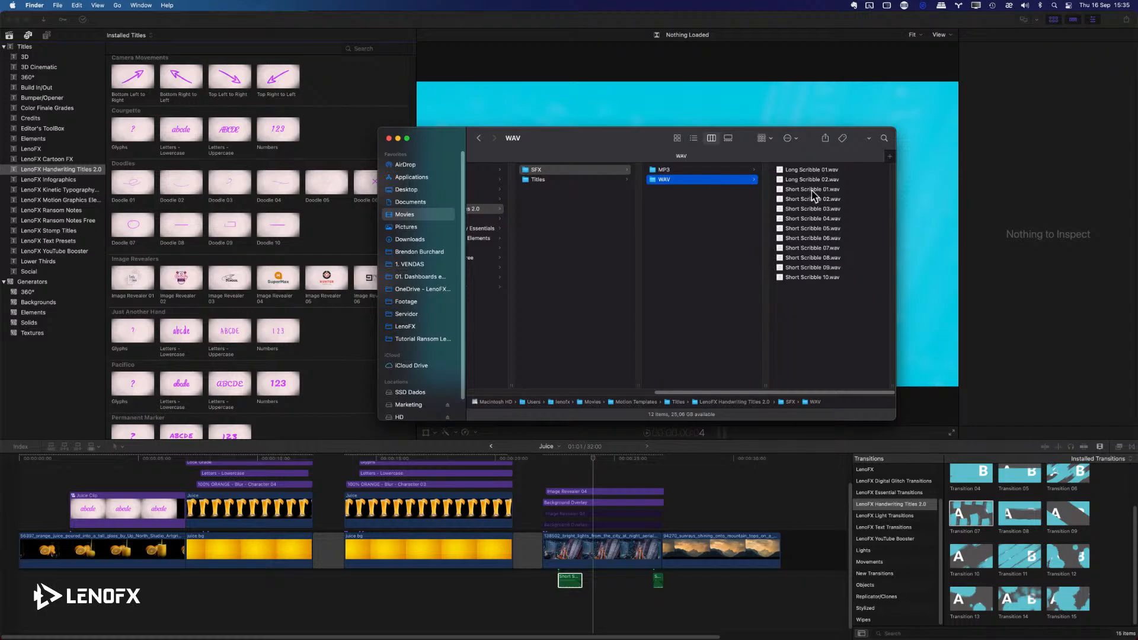
left_click_drag(823, 313, 795, 158)
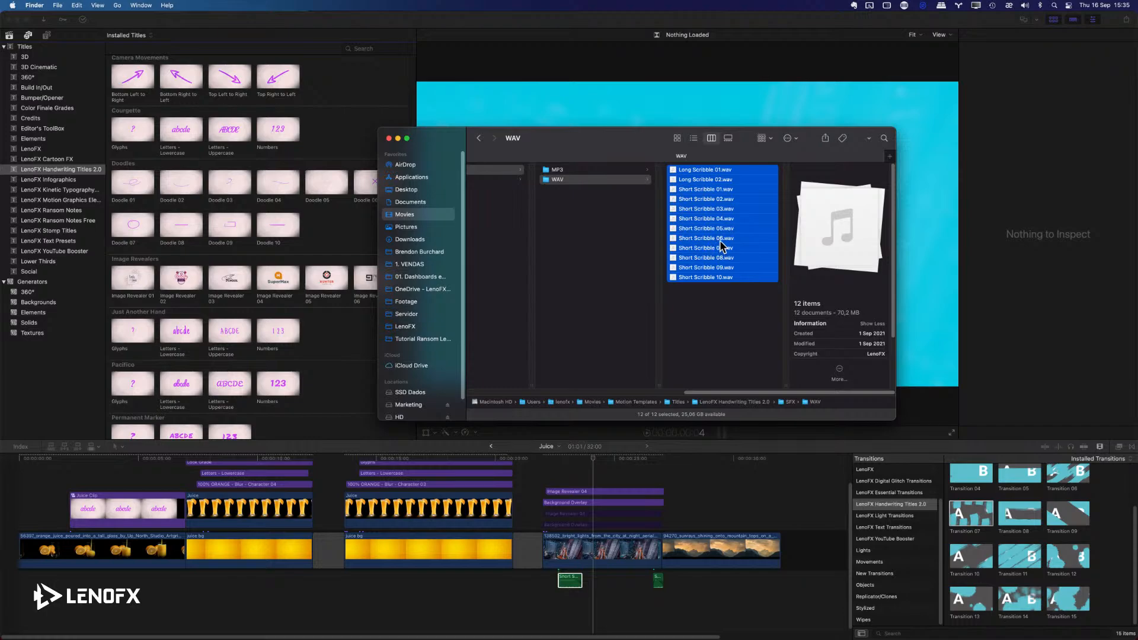
Switch to Final Cut Pro and show the media browser with the library sidebar at the Logo event.
left_click(11, 41)
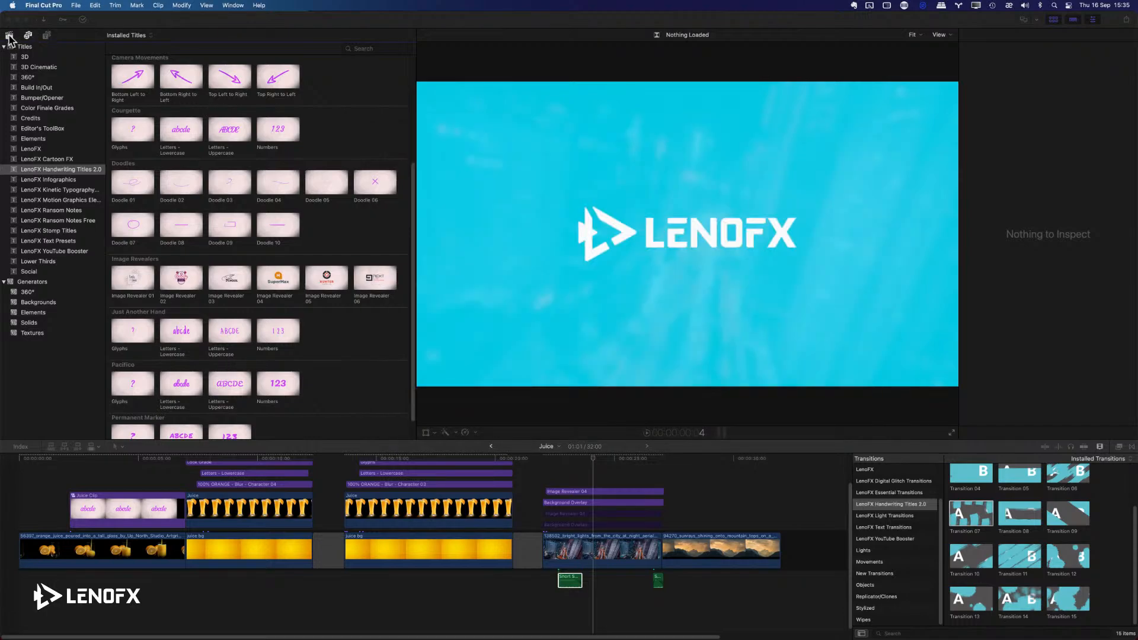
left_click(9, 37)
left_click(9, 37)
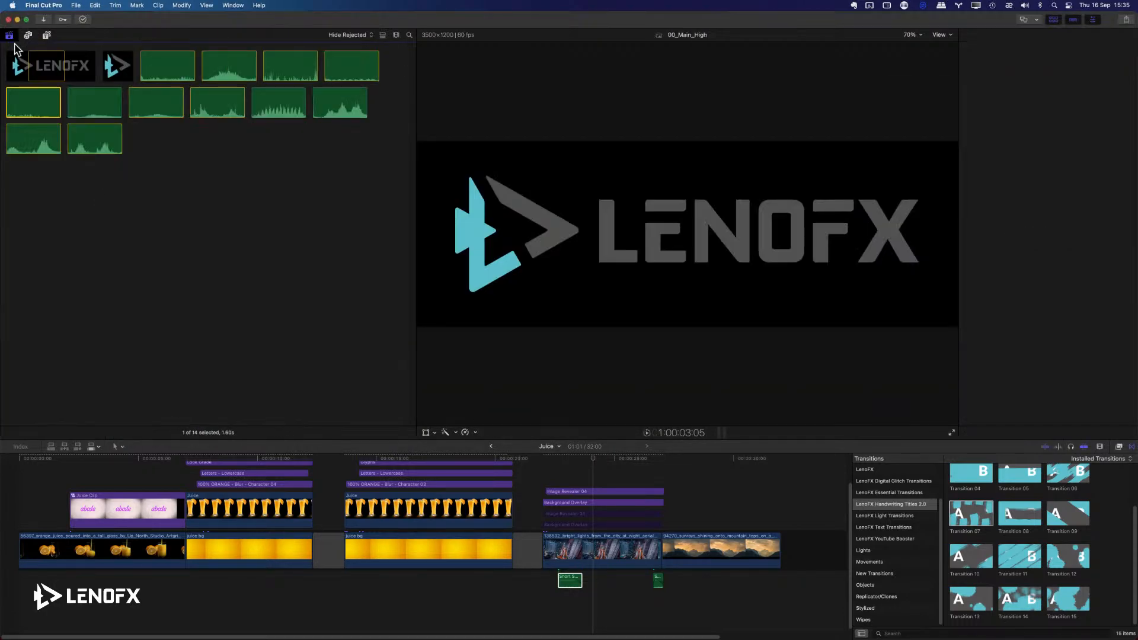
left_click(8, 37)
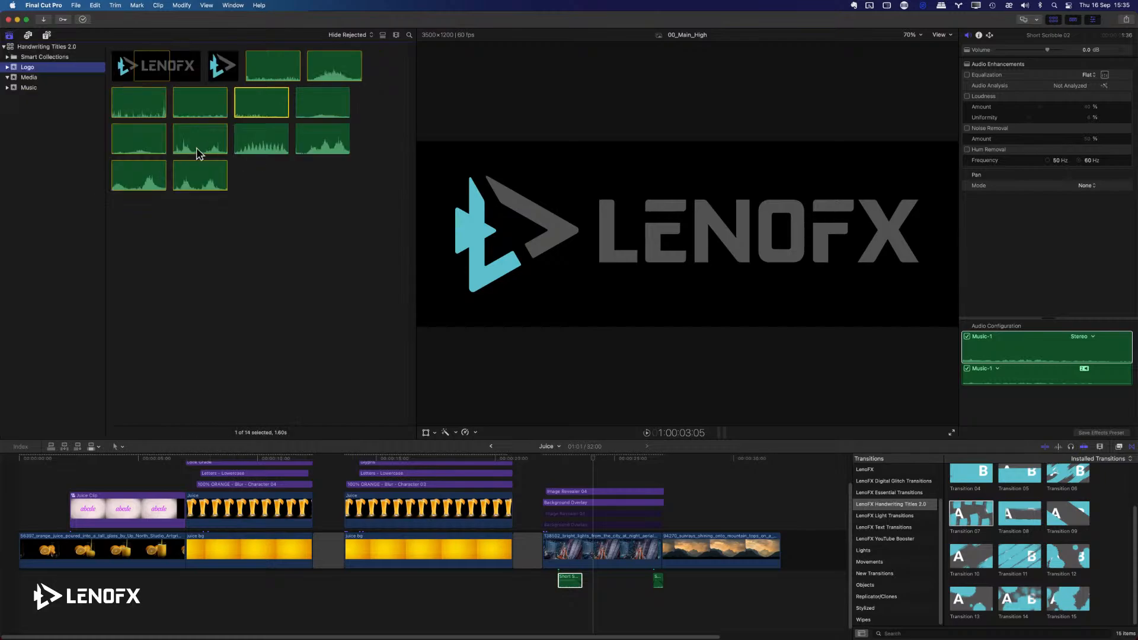
Switch back to Finder and try carrying the selected WAV sound files over to the Final Cut Pro project.
key("super+Tab")
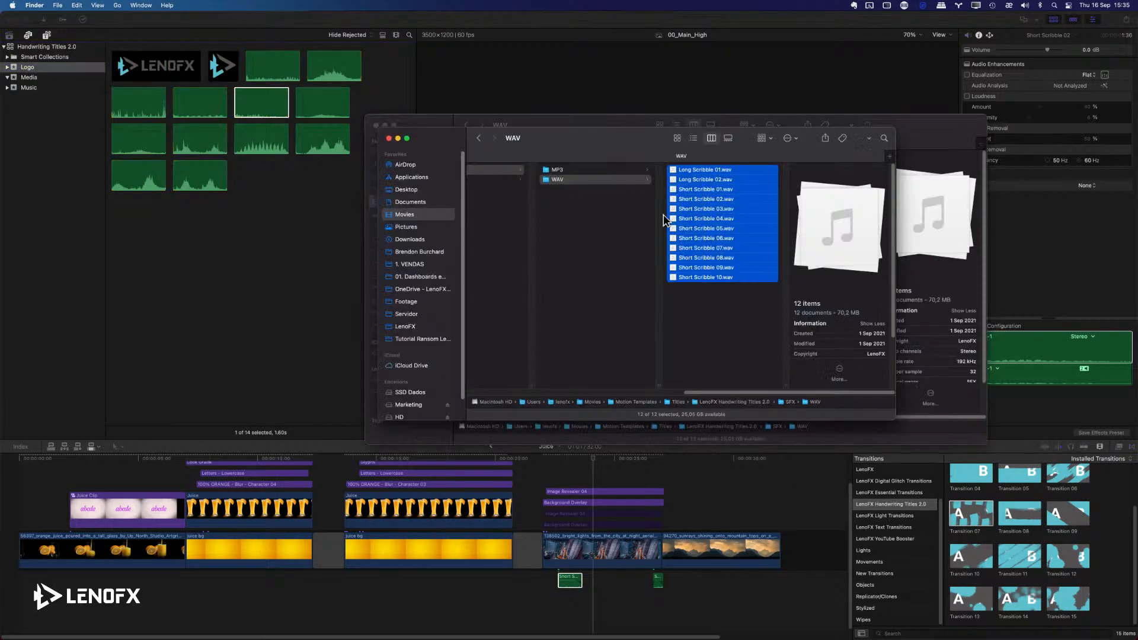
left_click_drag(670, 227, 727, 323)
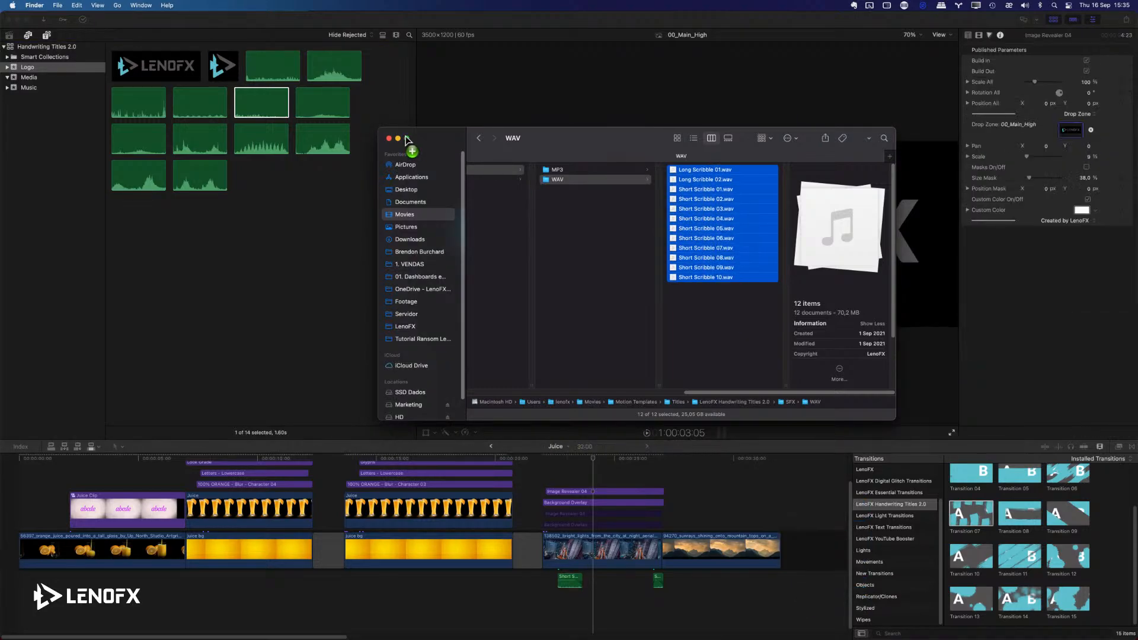
left_click(725, 335)
left_click(706, 170)
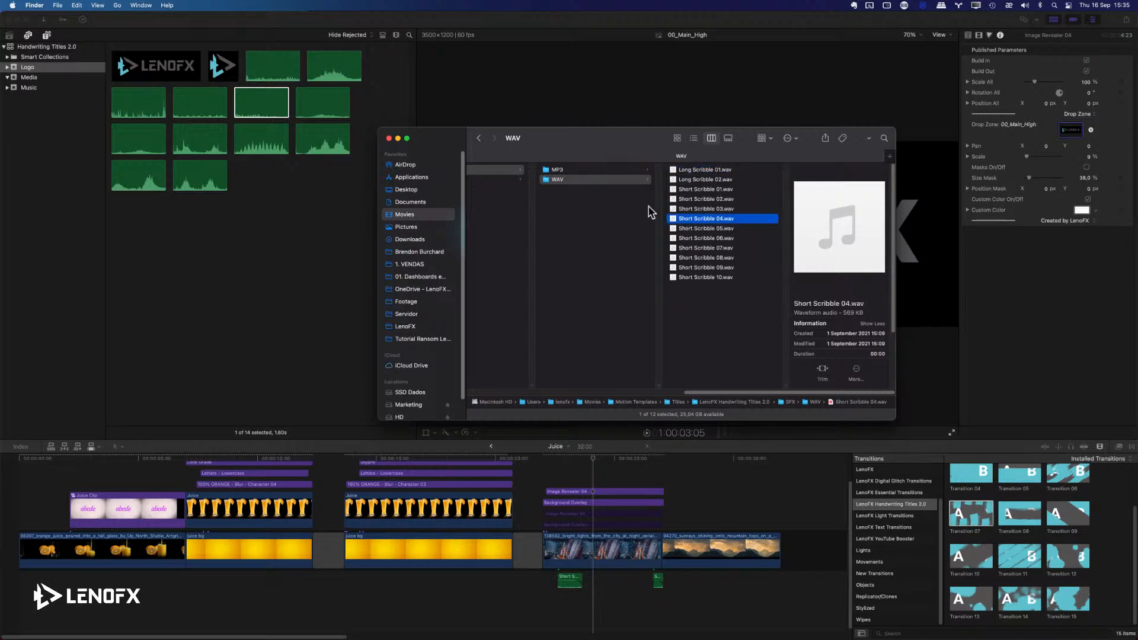
Return to Final Cut Pro and play the logo reveal, followed by the second juice composition from its start.
left_click(622, 495)
left_click_drag(593, 460, 546, 467)
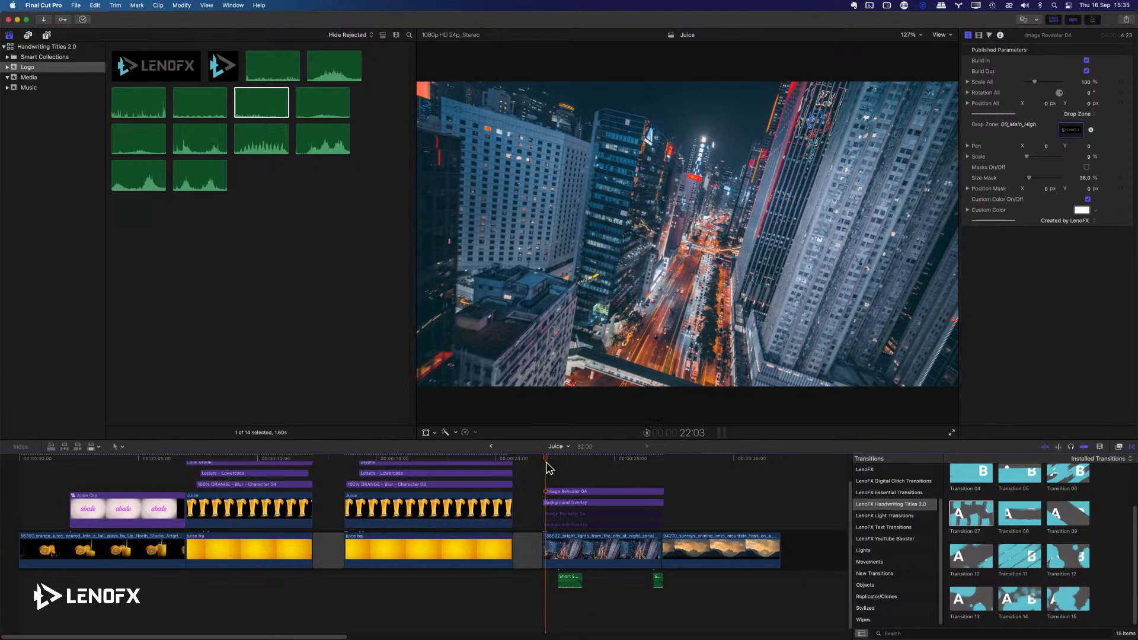
key("space")
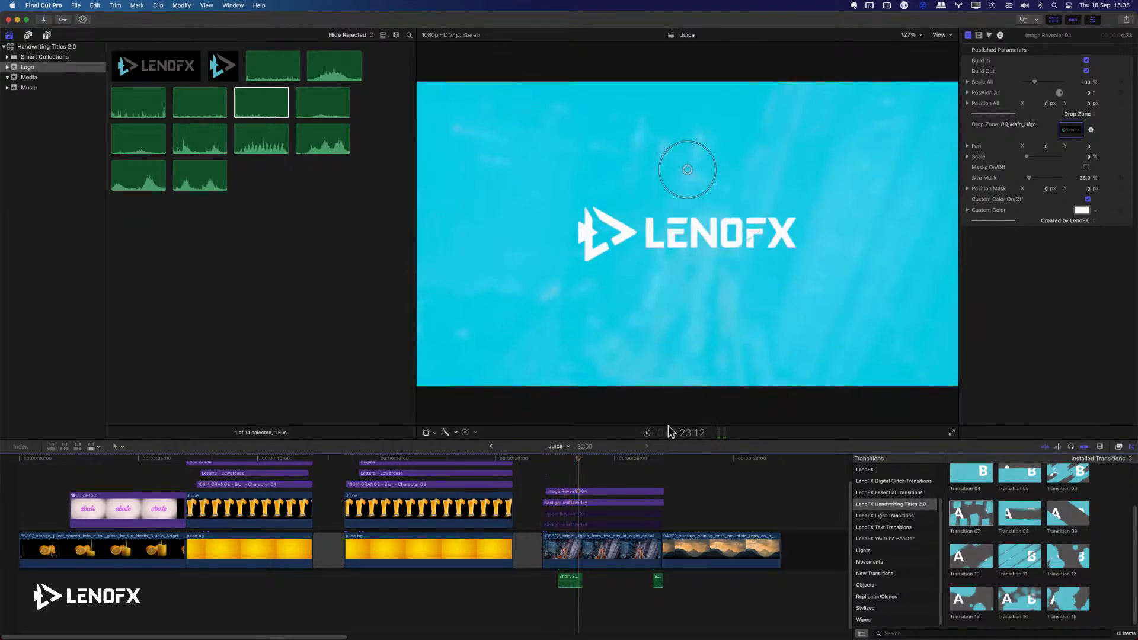
left_click(342, 479)
key("space")
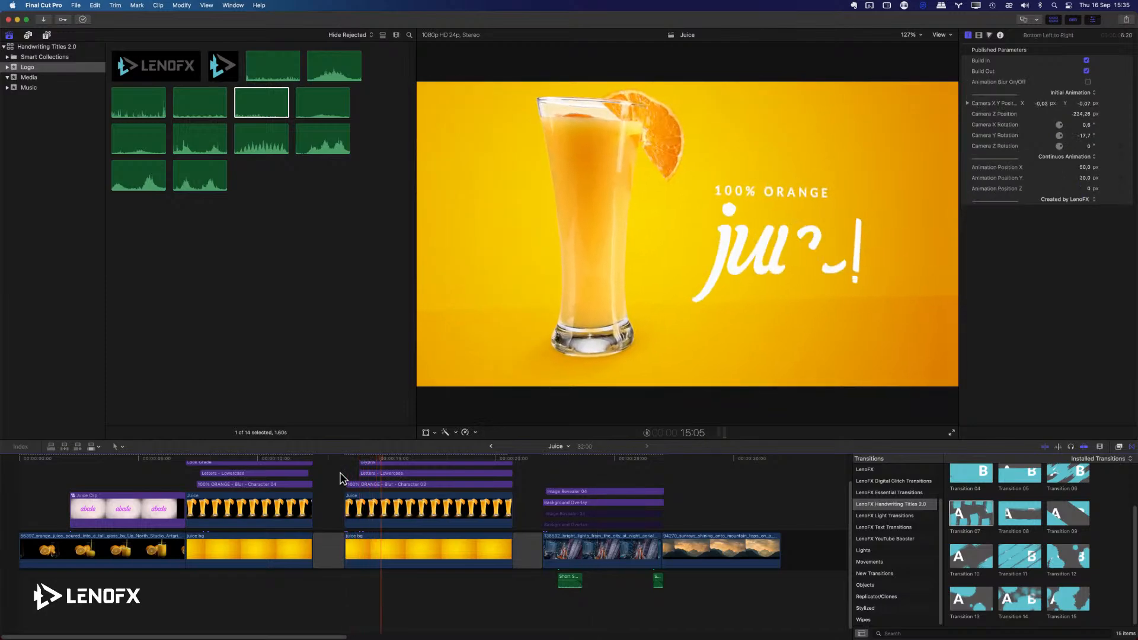
left_click(403, 460)
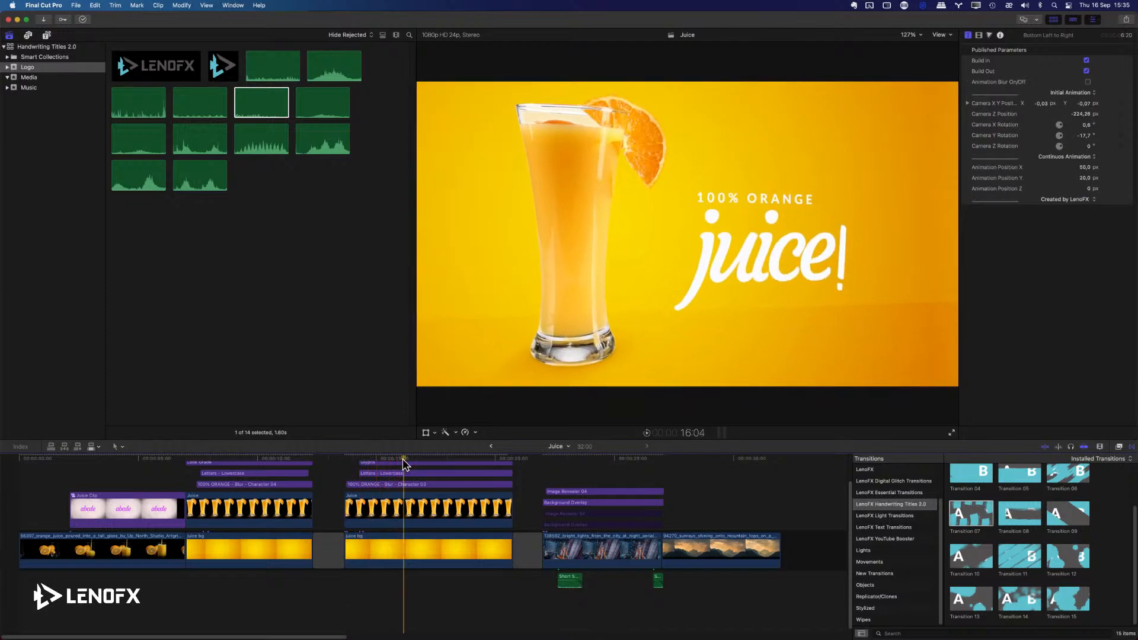
Delete the Bottom Left to Right camera title above the second juice composition and replay the composition.
scroll(404, 464, "up", 2)
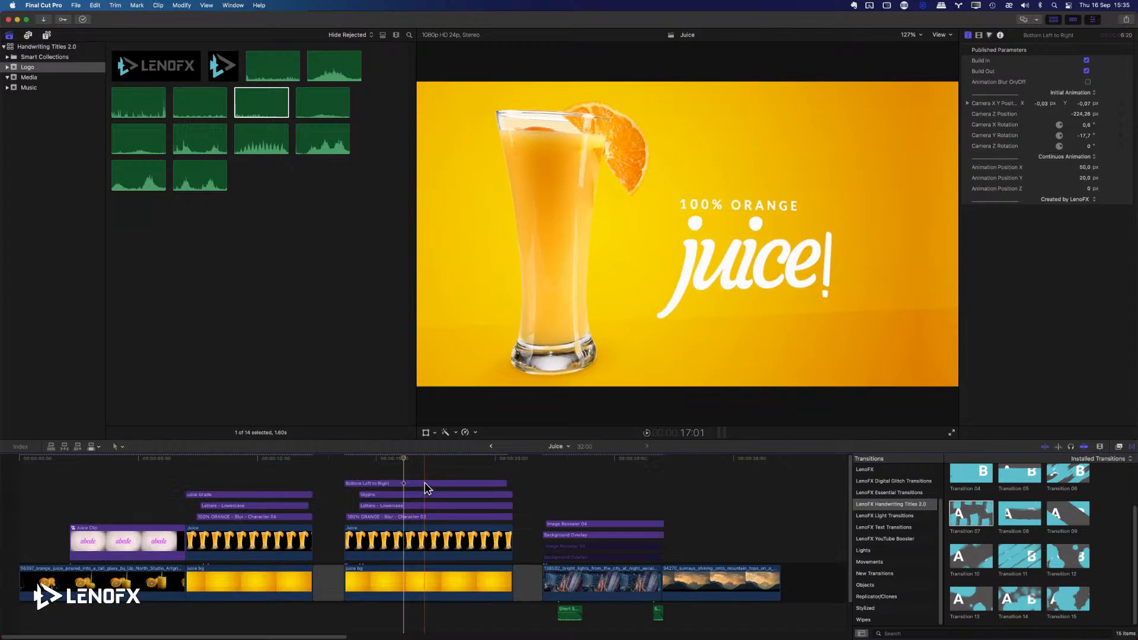
right_click(425, 483)
left_click(412, 483)
left_click(409, 484)
key("Delete")
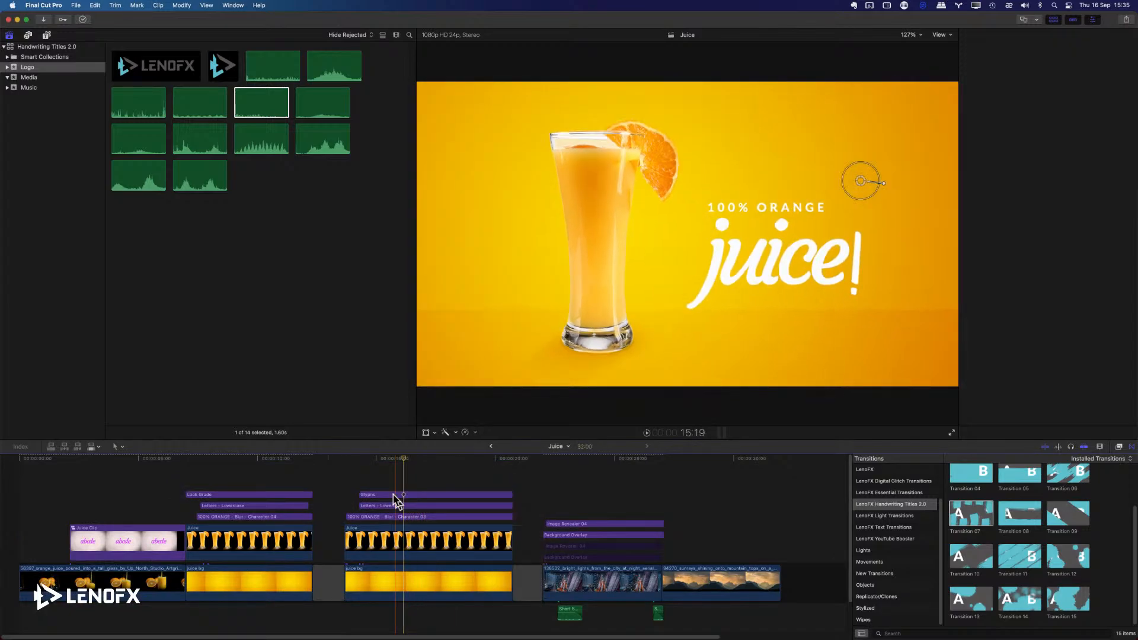
key("space")
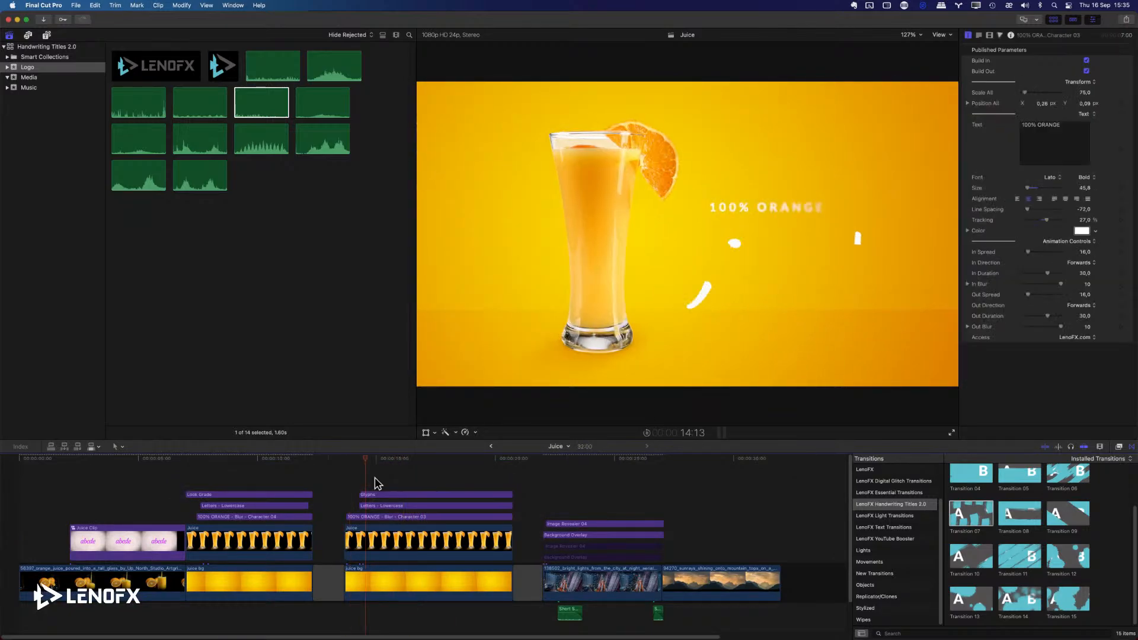
key("space")
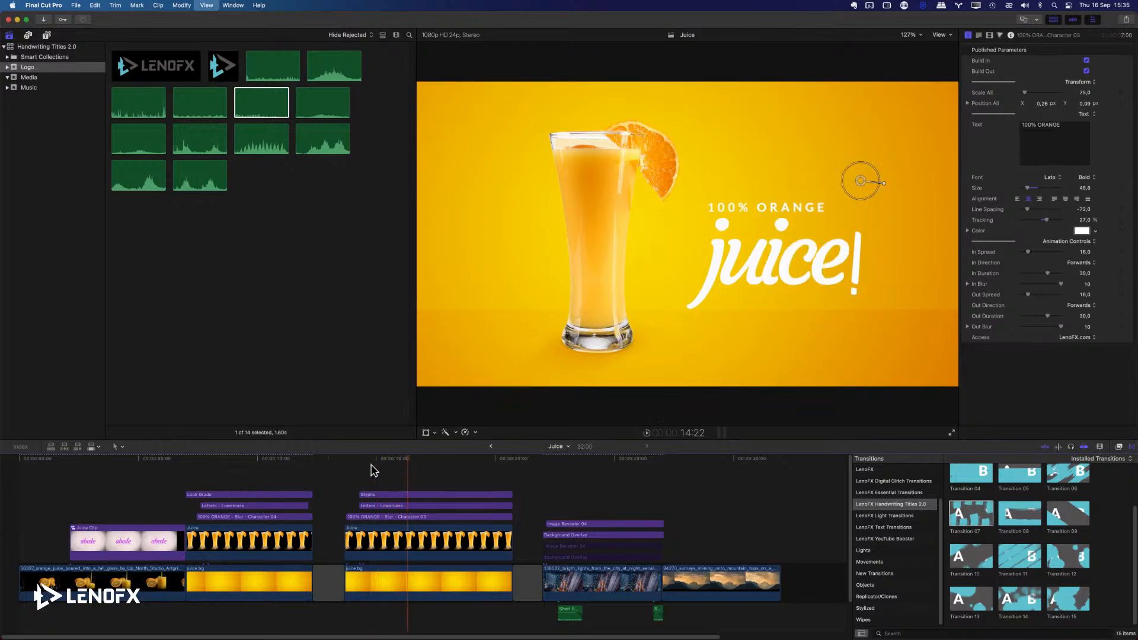
Add a 1:02 Doodle 03 title above the second composition's Glyphs title and place it over the glass rim, rotated about -31.5°.
left_click(47, 35)
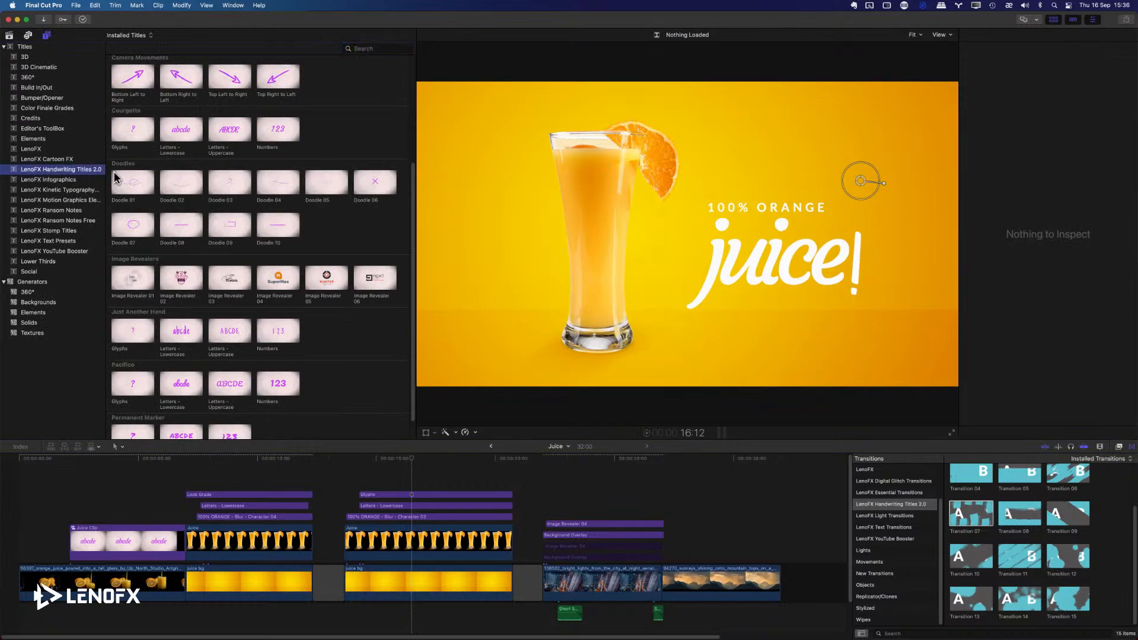
scroll(234, 201, "down", 2)
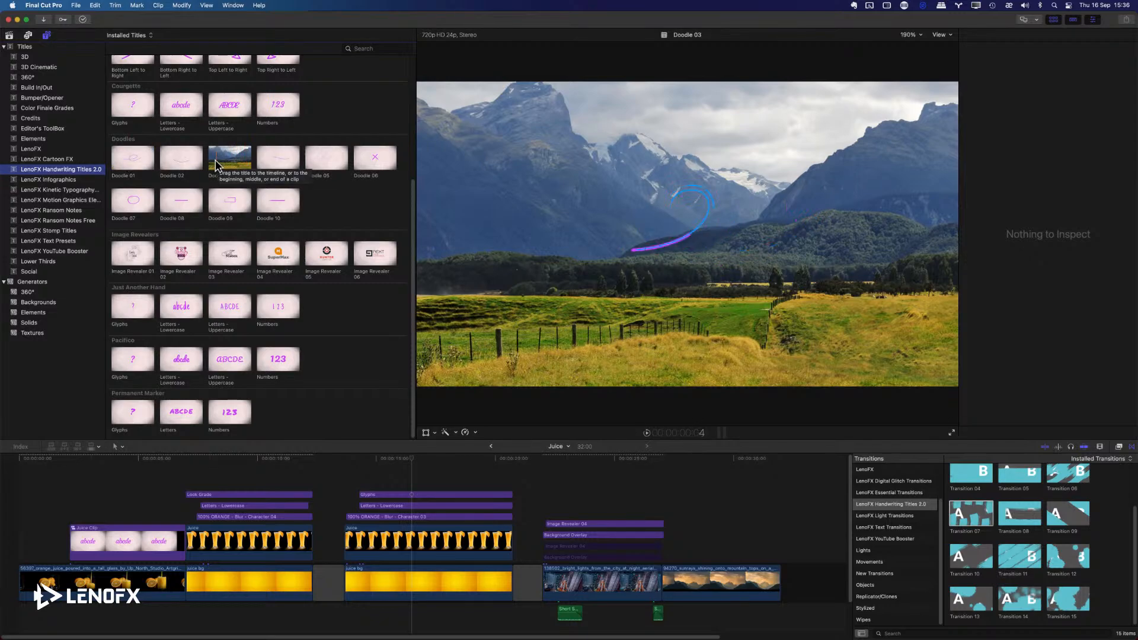
mouse_move(216, 166)
left_mouse_down()
mouse_move(231, 163)
mouse_move(372, 325)
mouse_move(441, 436)
mouse_move(364, 481)
mouse_move(368, 465)
left_mouse_up()
left_click(357, 461)
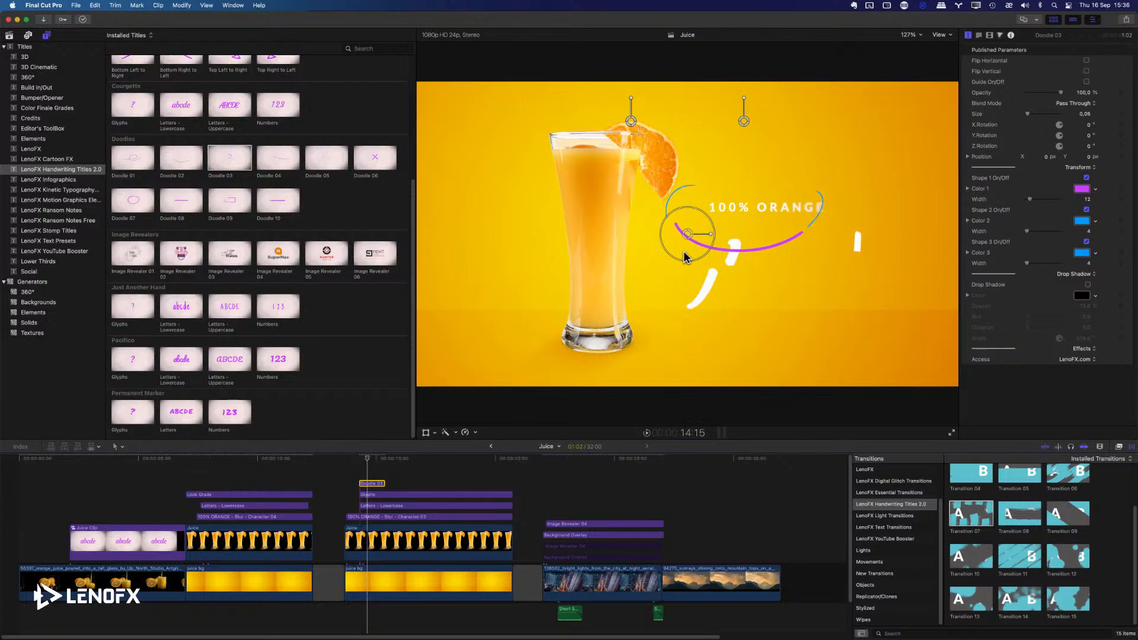
mouse_move(686, 234)
left_mouse_down()
mouse_move(708, 265)
mouse_move(511, 151)
mouse_move(532, 163)
left_mouse_up()
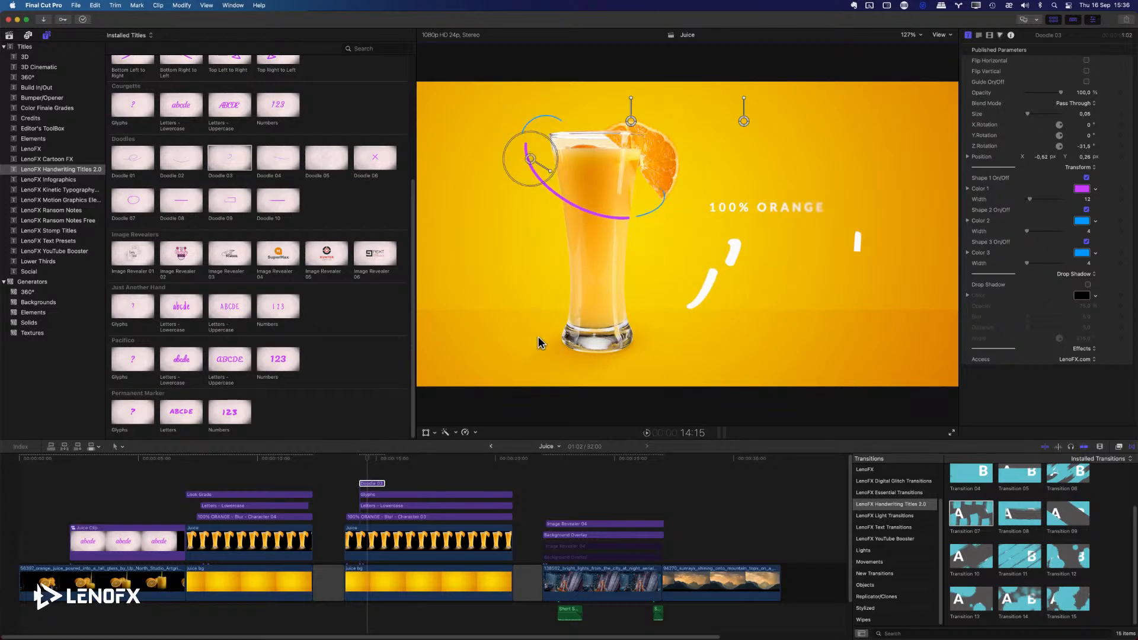
Set Doodle 03's Color 1 to the yellow city swatch and its Color 2 and Color 3 to white.
left_click(1082, 189)
left_click(857, 251)
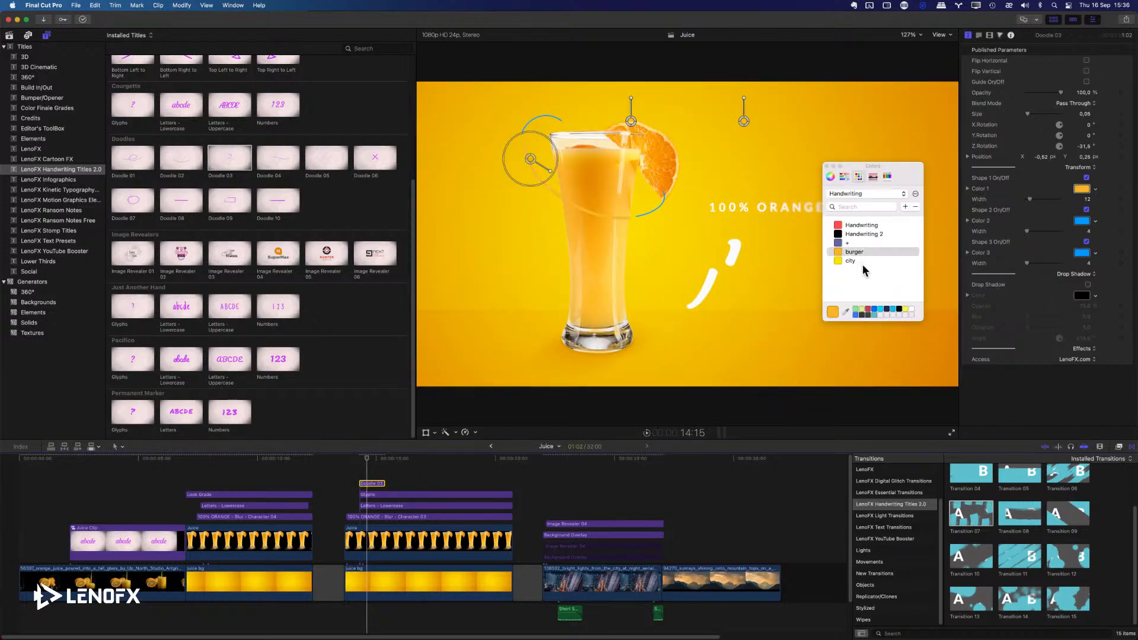
left_click(857, 261)
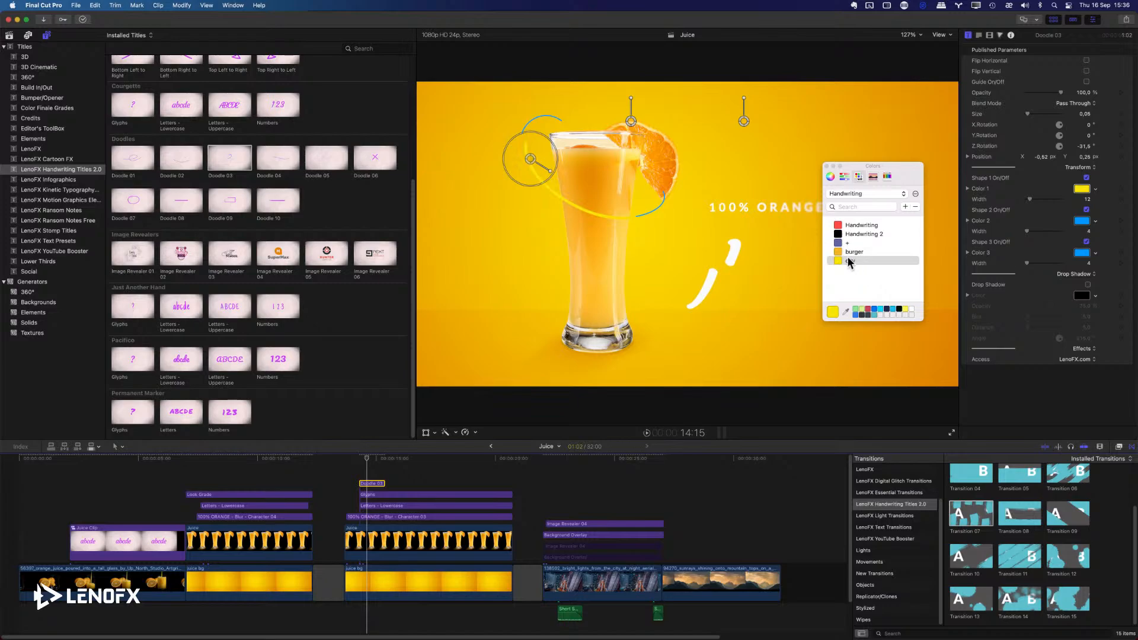
left_click(1082, 222)
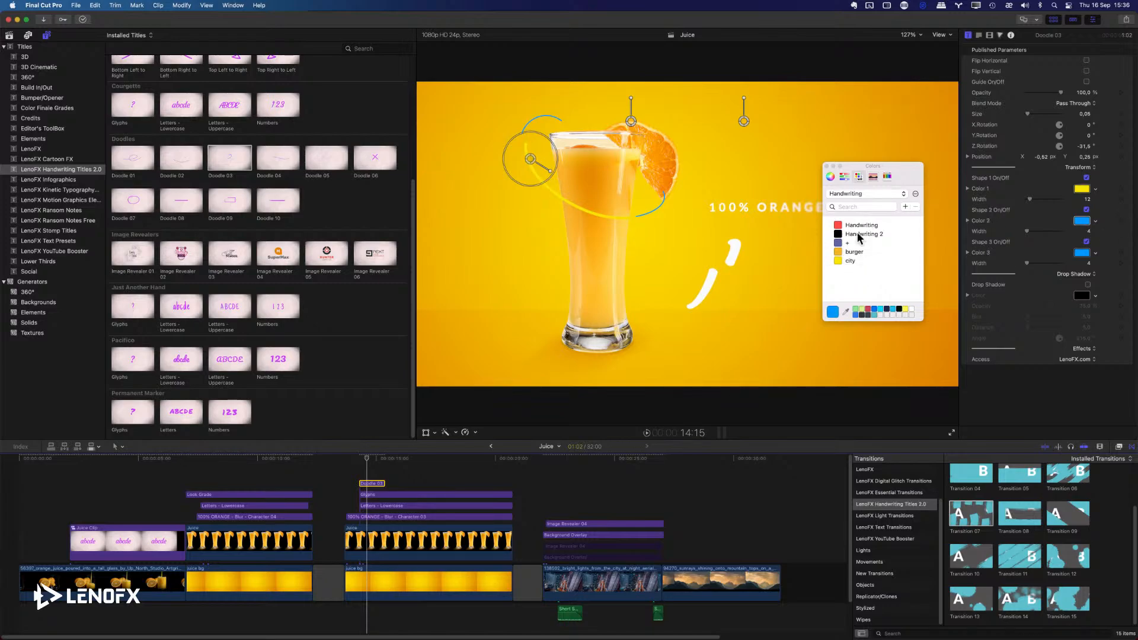
left_click(911, 310)
left_click(1082, 252)
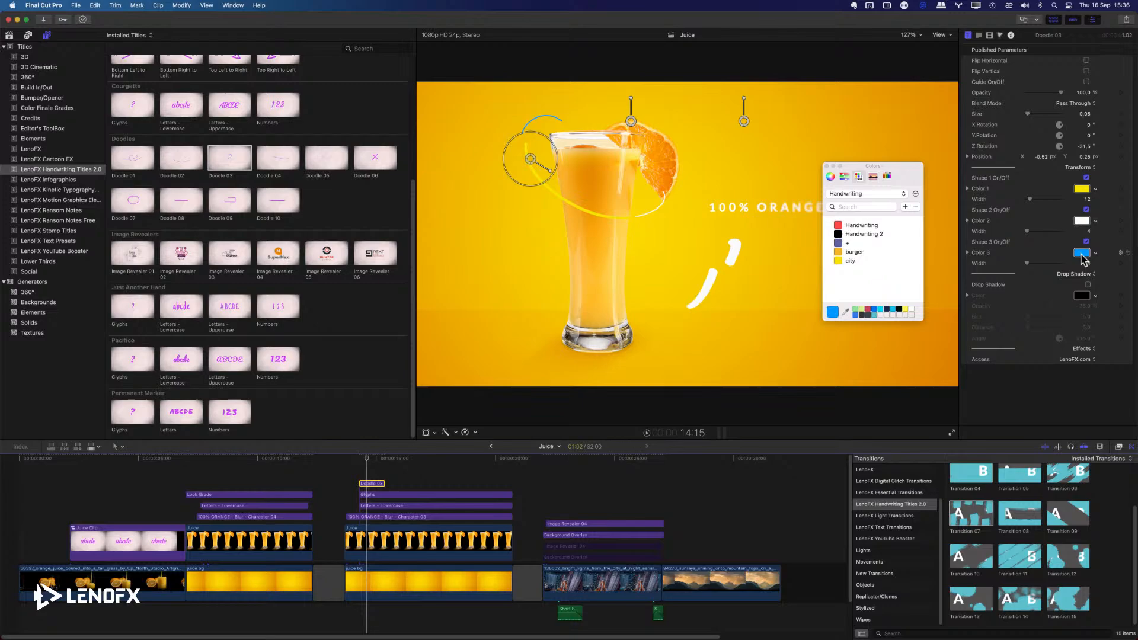
left_click(912, 310)
left_click(827, 167)
Play the Doodle 03 animation, reposition it to about X -0.39, Y 0.12 over the glass, and replay it.
key("space")
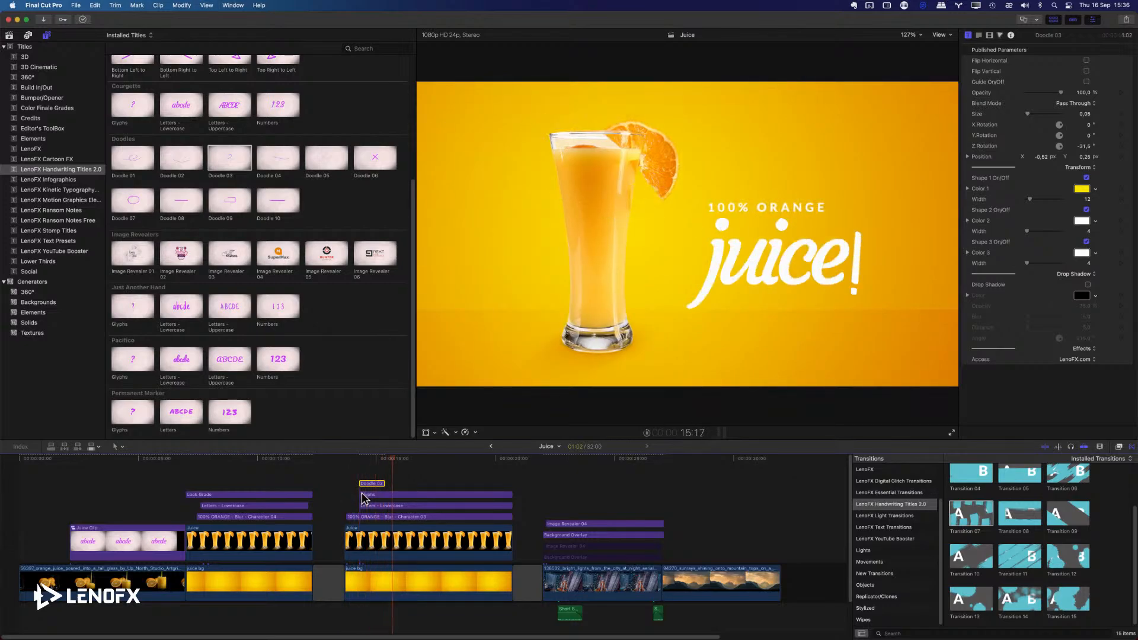
left_click(350, 503)
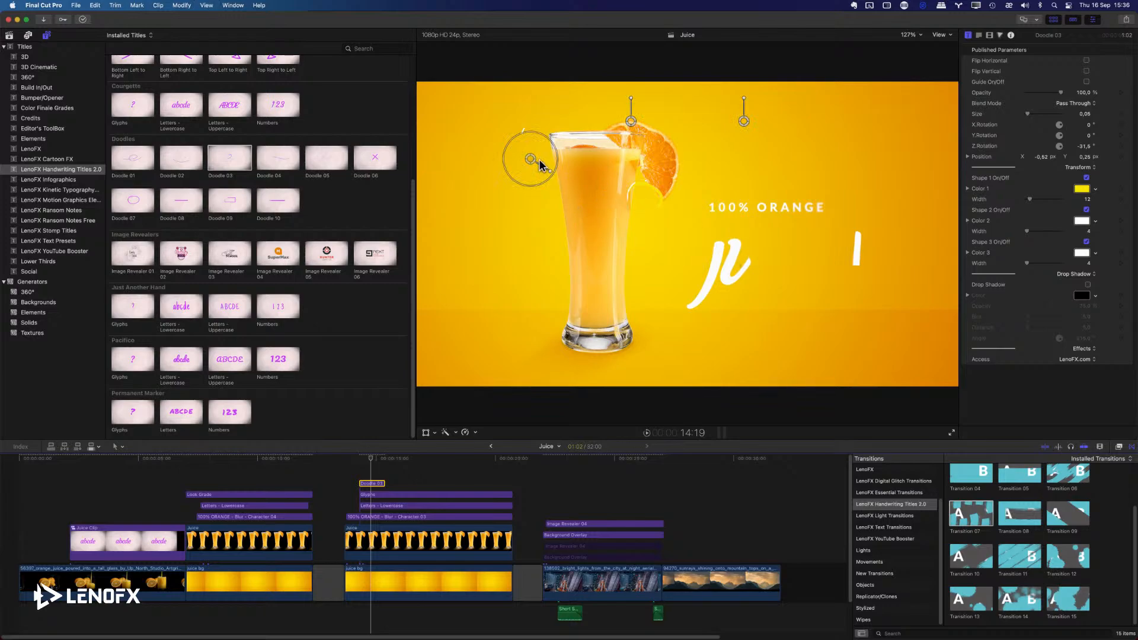
left_click_drag(532, 160, 568, 199)
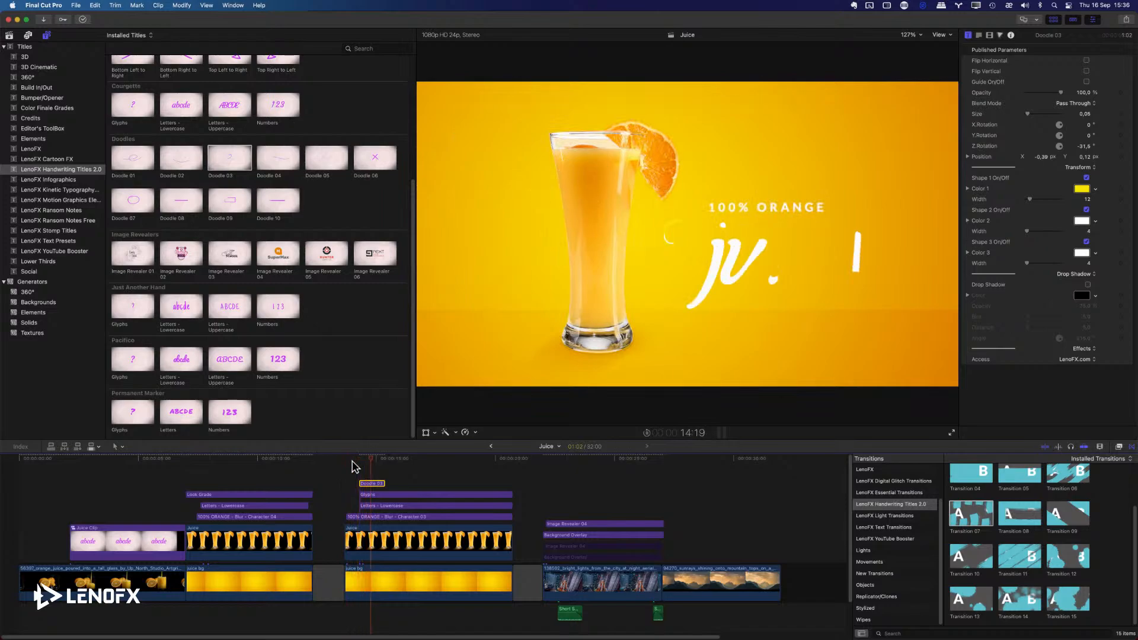
key("space")
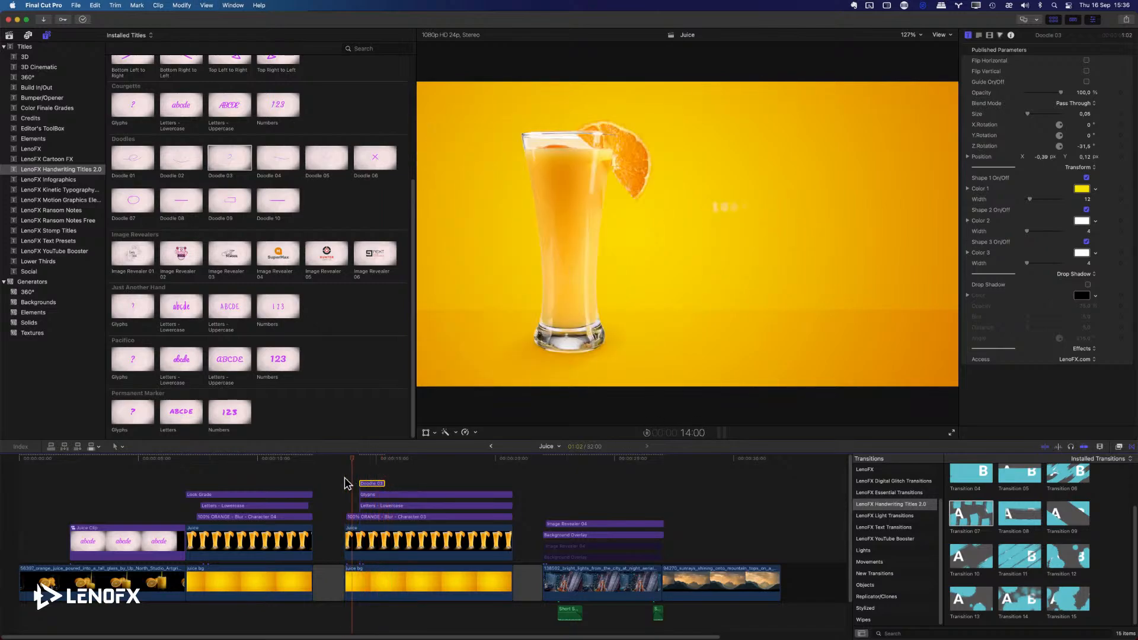
key("space")
Add the Doodle 10 title above Doodle 03 and extend it to 6:10, matching the end of the juice clip.
mouse_move(291, 205)
left_mouse_down()
mouse_move(406, 469)
mouse_move(356, 473)
left_mouse_up()
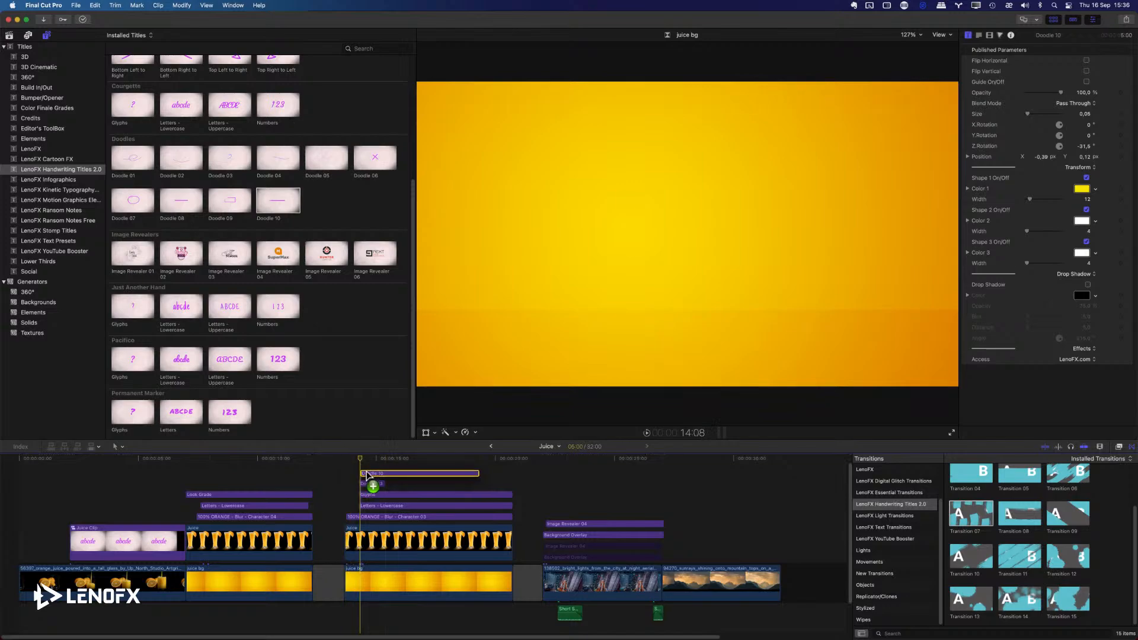
left_click_drag(478, 472, 504, 471)
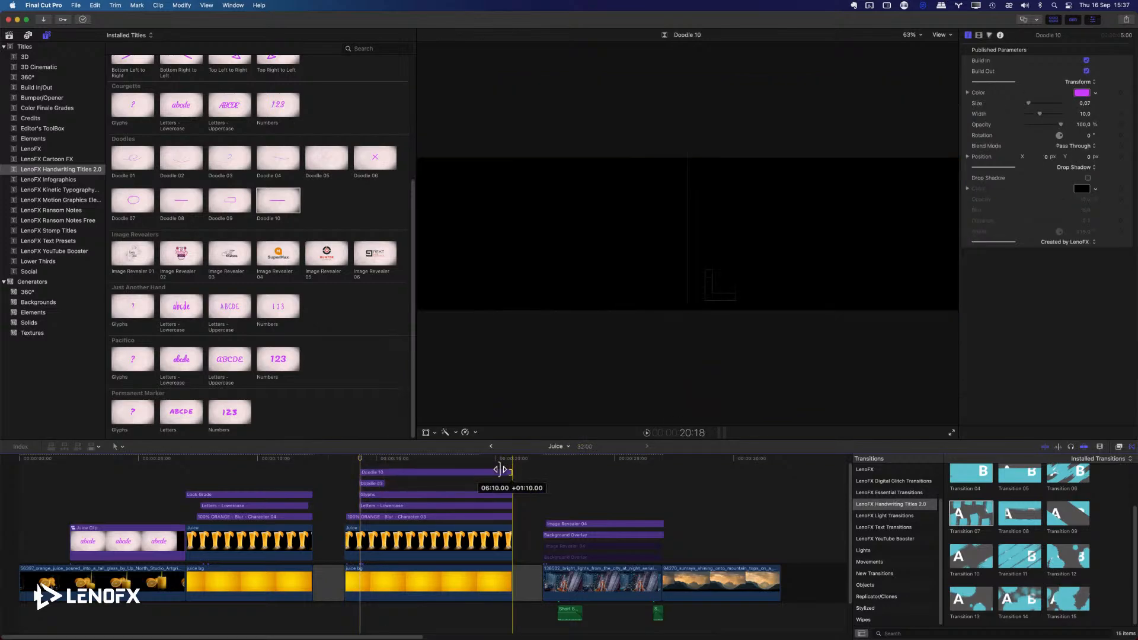
left_click(435, 458)
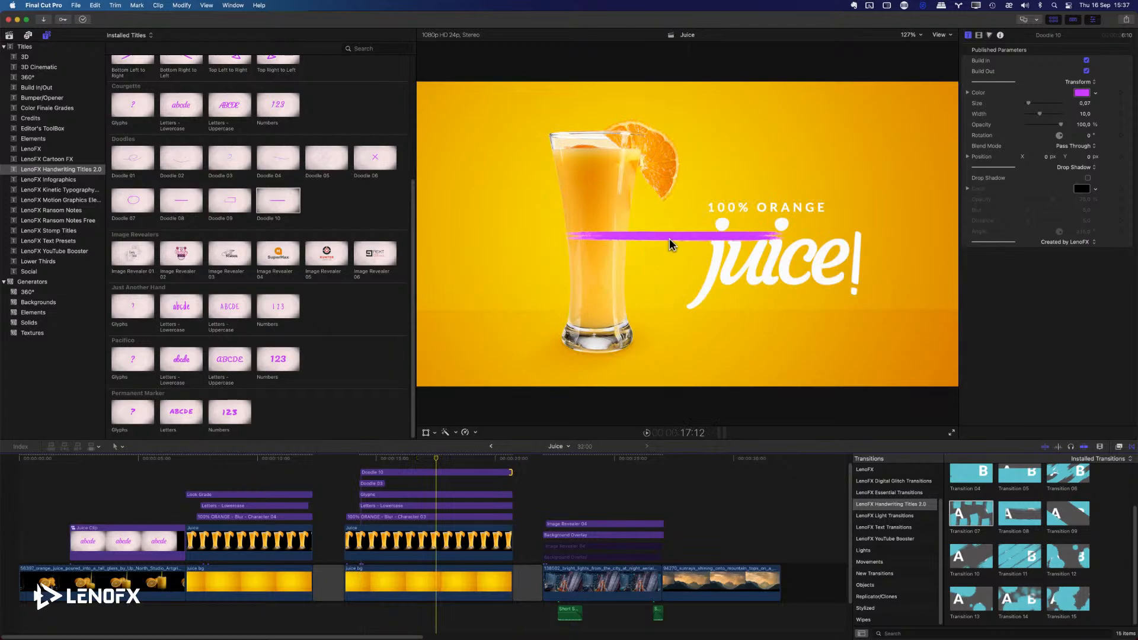
Place the Doodle 10 line beneath the word "juice!" at about X 0.44, Y -0.21 and color it white.
left_click(442, 472)
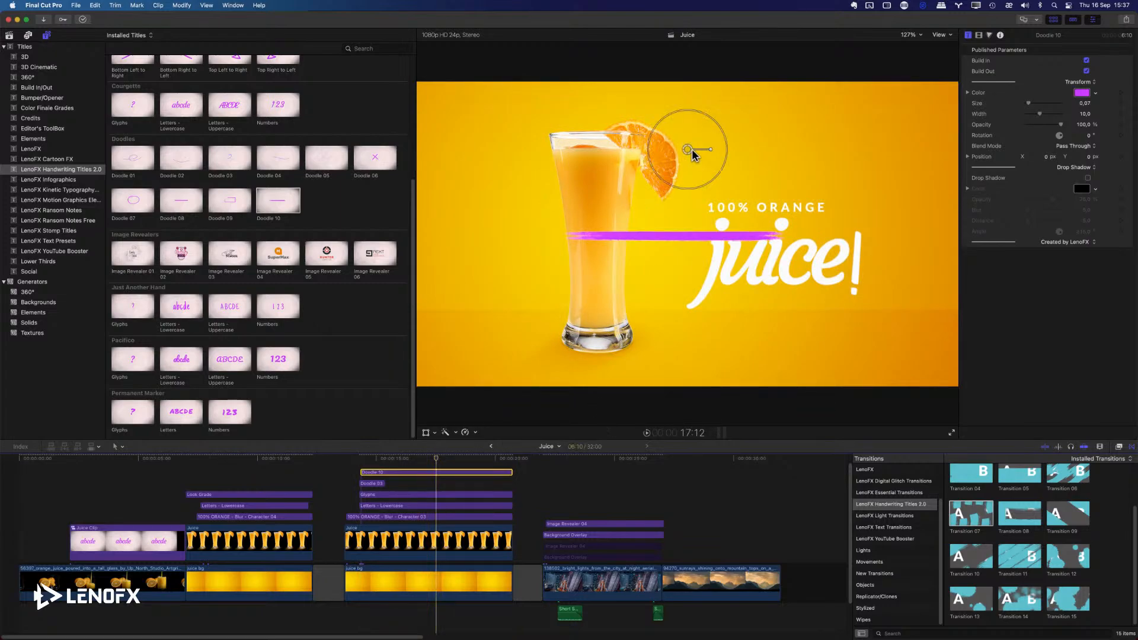
mouse_move(687, 150)
left_mouse_down()
mouse_move(790, 236)
mouse_move(823, 230)
mouse_move(828, 217)
left_mouse_up()
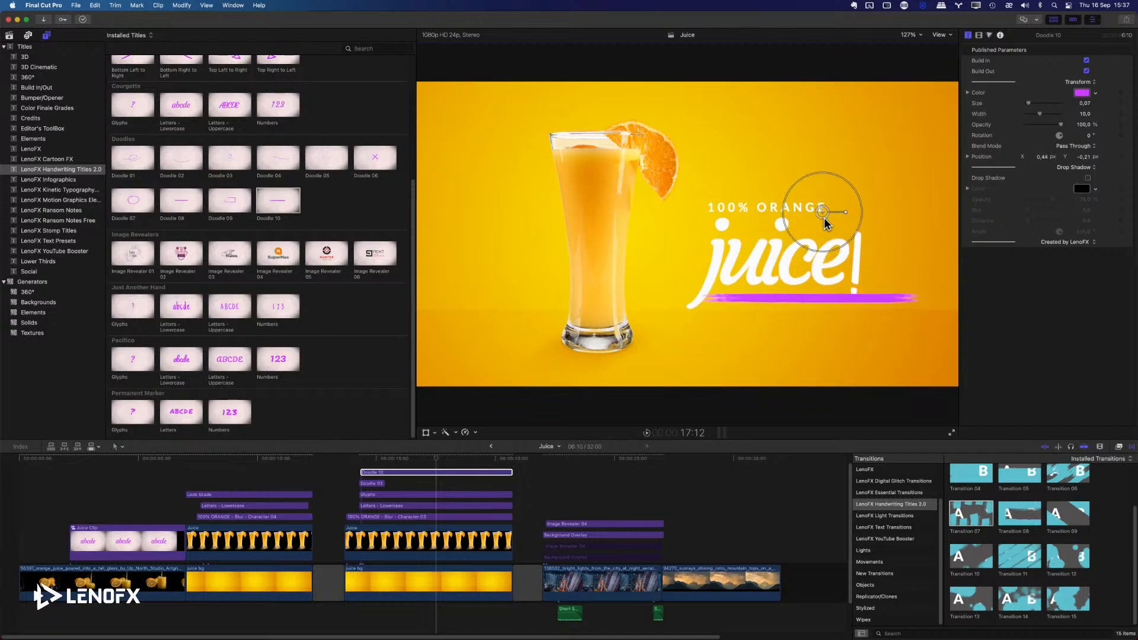
left_click(1081, 93)
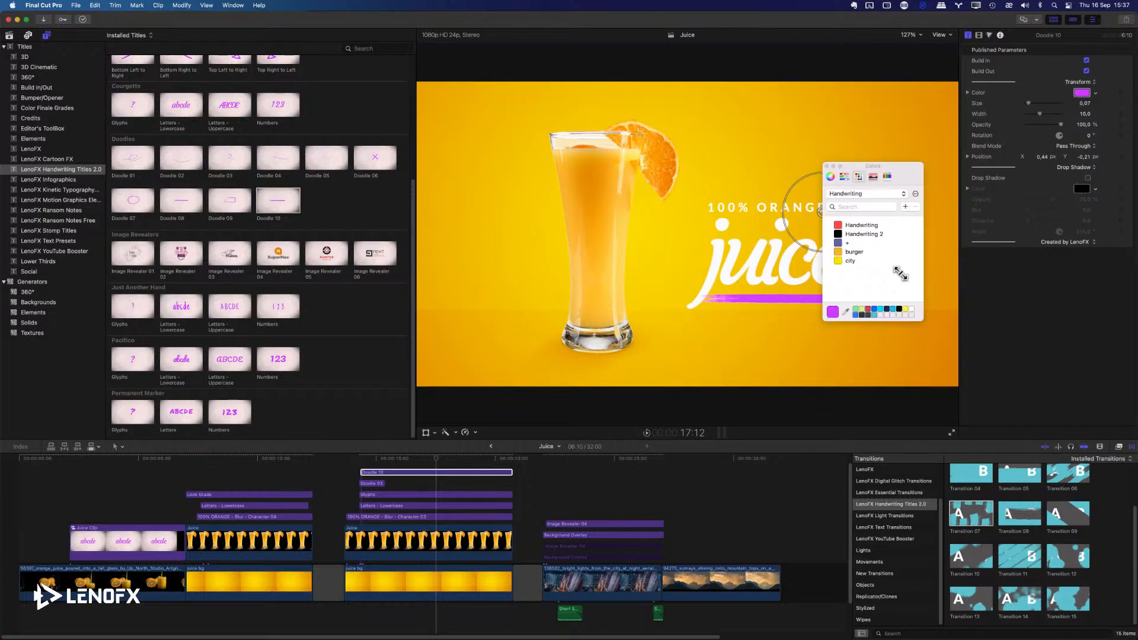
left_click(910, 309)
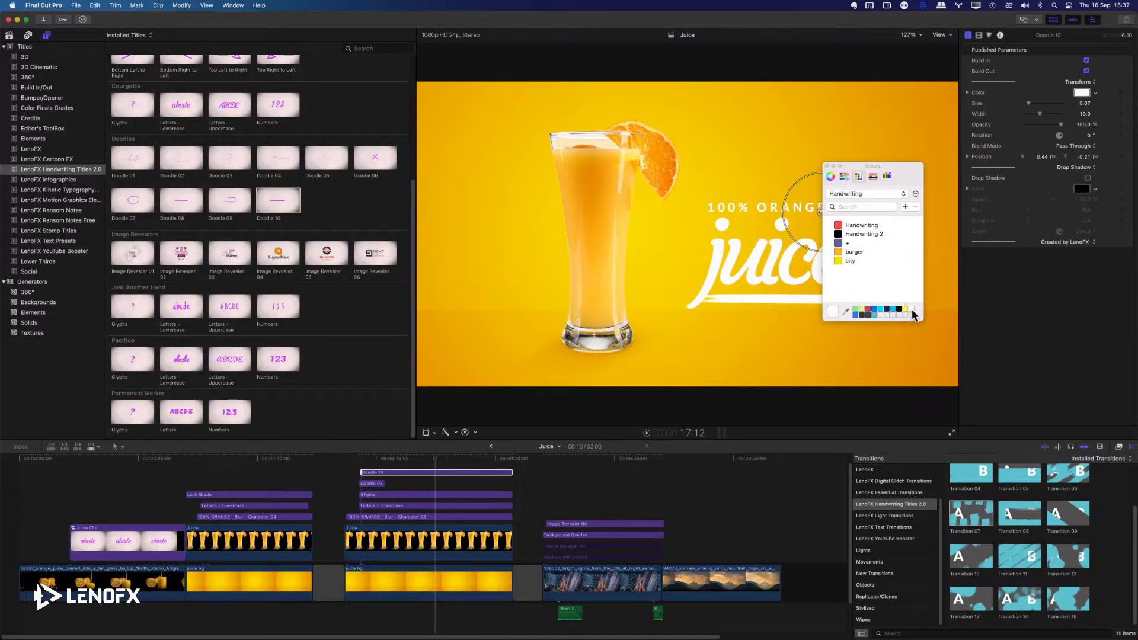
Close the color picker and reduce the Doodle 10 line's Width to about 5.52.
left_click(827, 166)
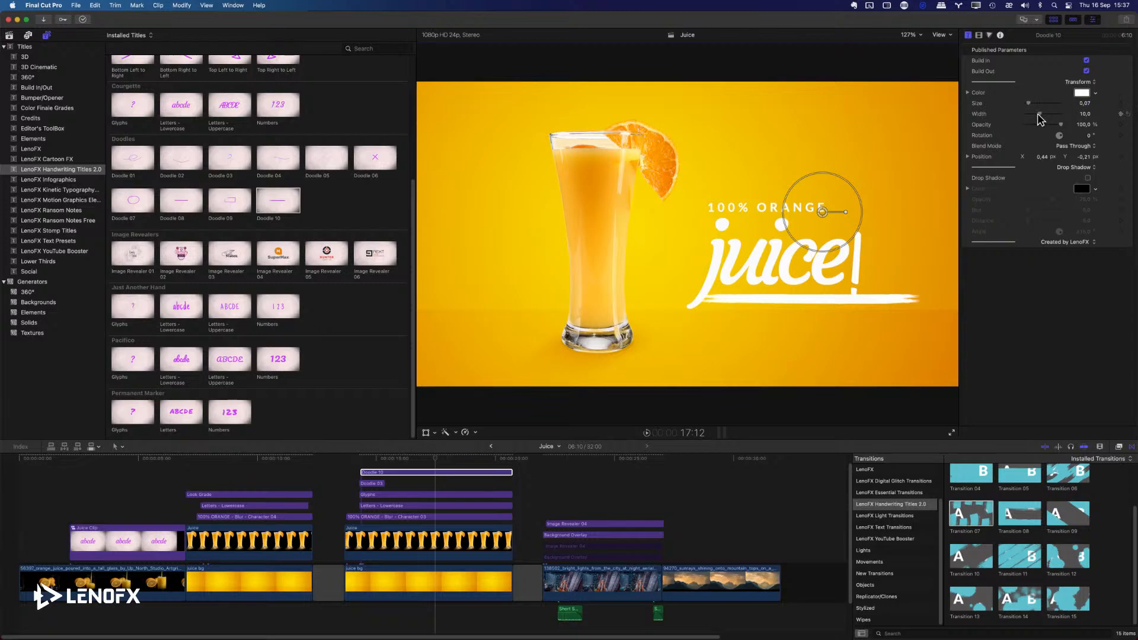
left_click_drag(1039, 113, 1032, 117)
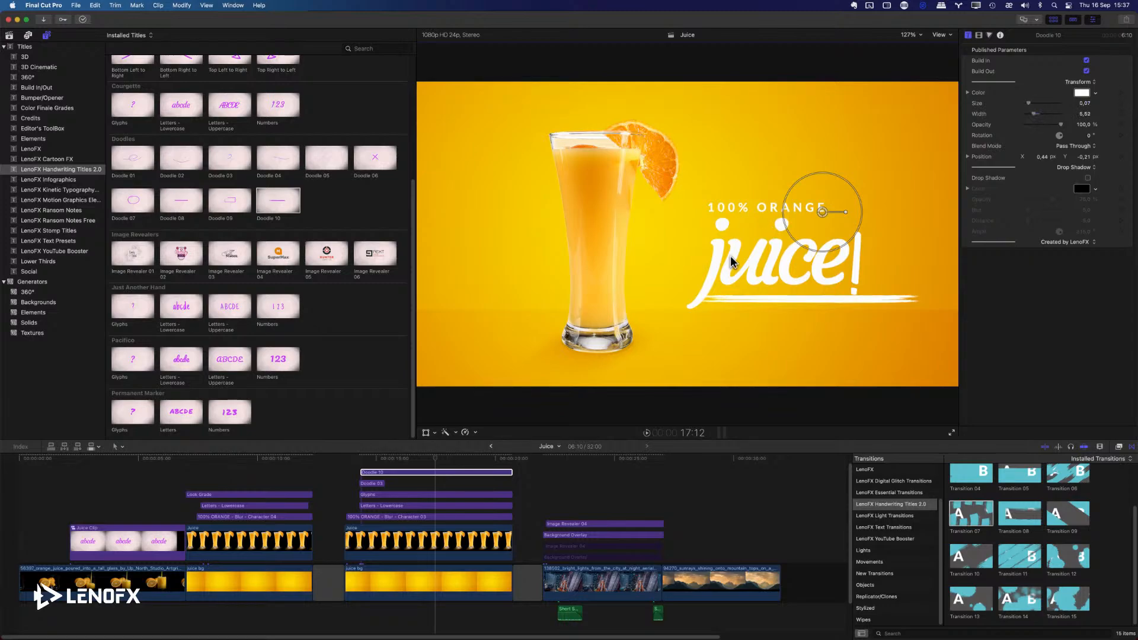
Try to combine the Doodle 10, Glyphs and Letters - Lowercase titles into a compound clip in the Media event.
left_click(423, 467)
left_click_drag(422, 467, 452, 513)
right_click(445, 507)
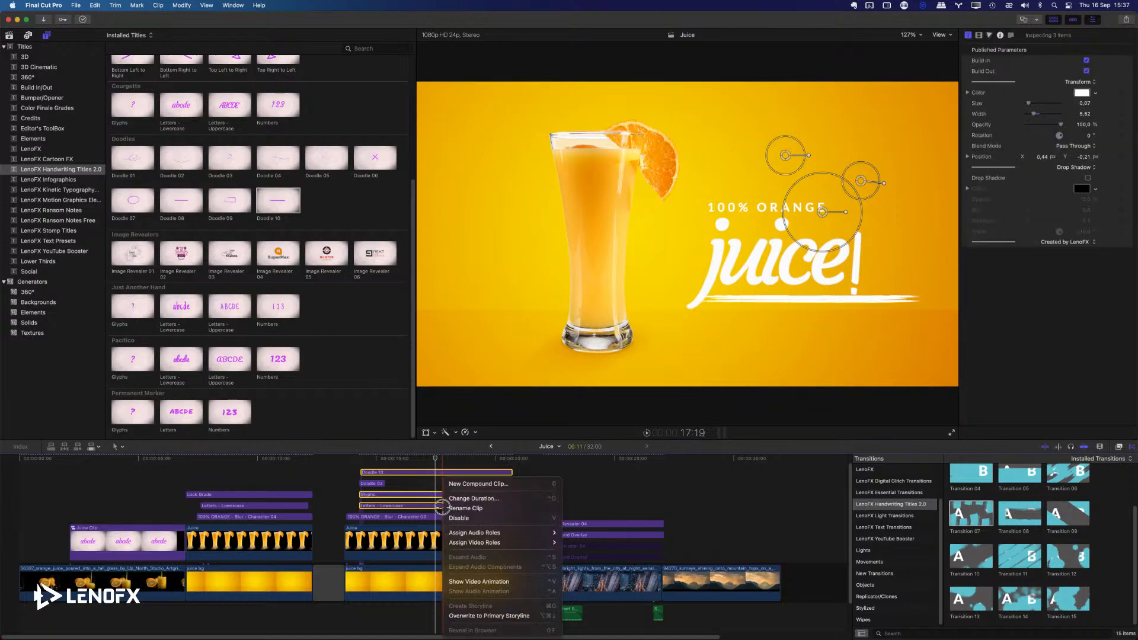
left_click(468, 484)
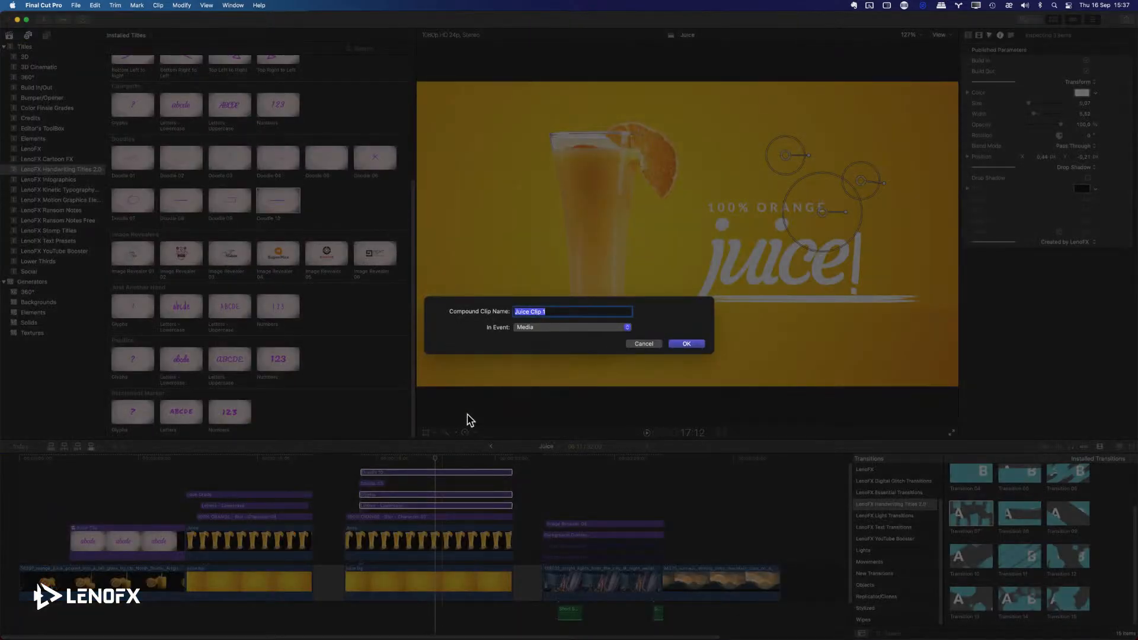
type("Tit")
key("Return")
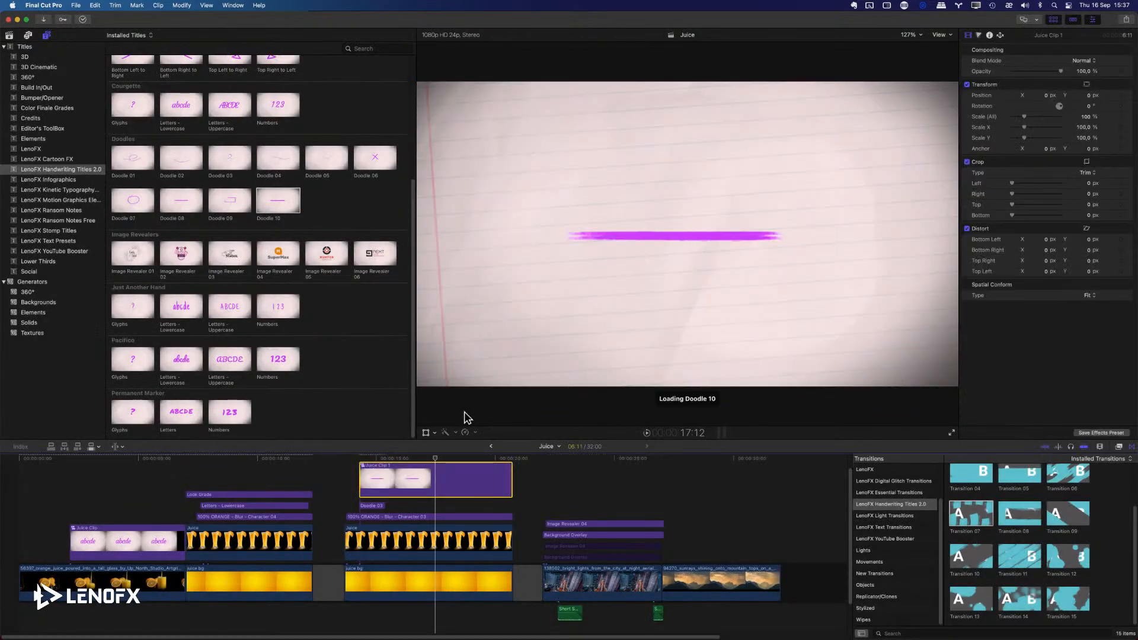
Preview the new compound clip and shift its Position X to about -122 px.
left_click(346, 477)
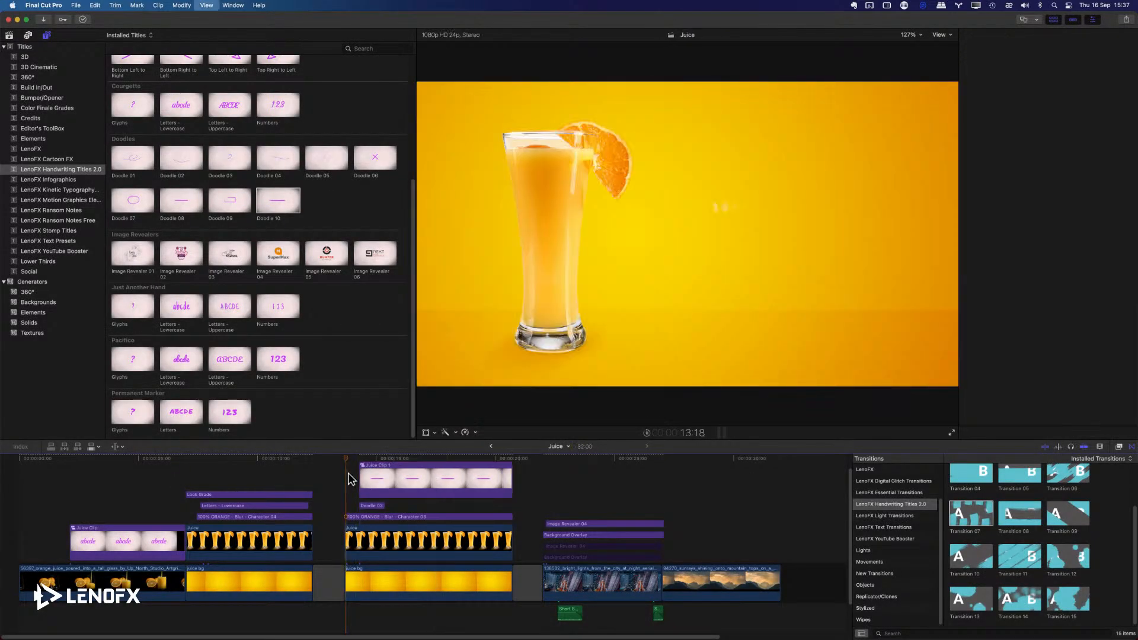
key("space")
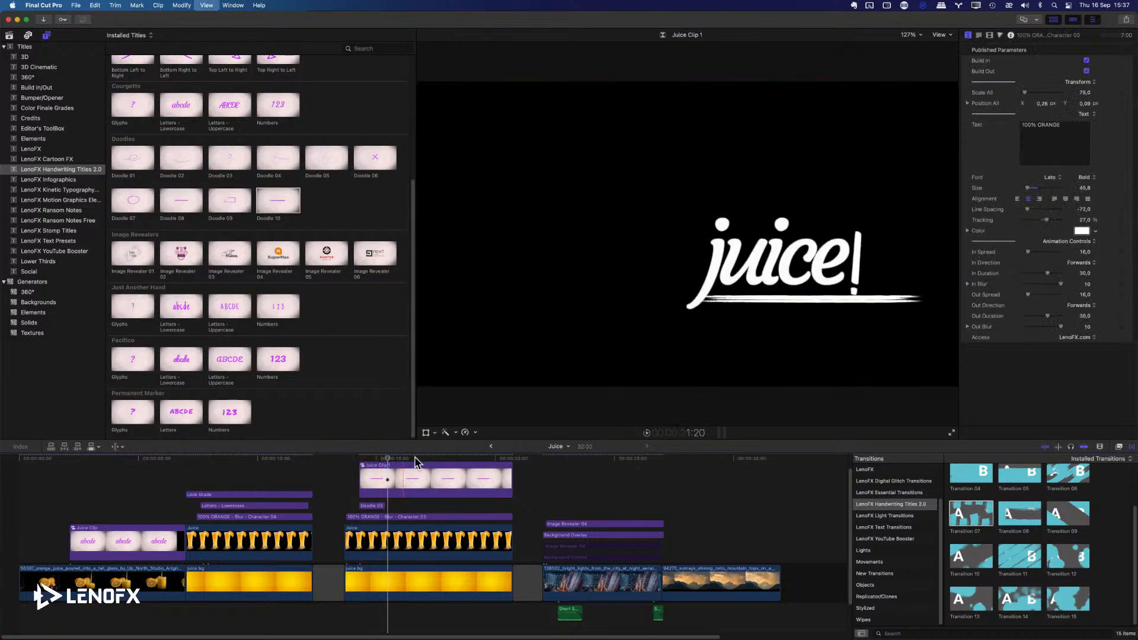
left_click(420, 459)
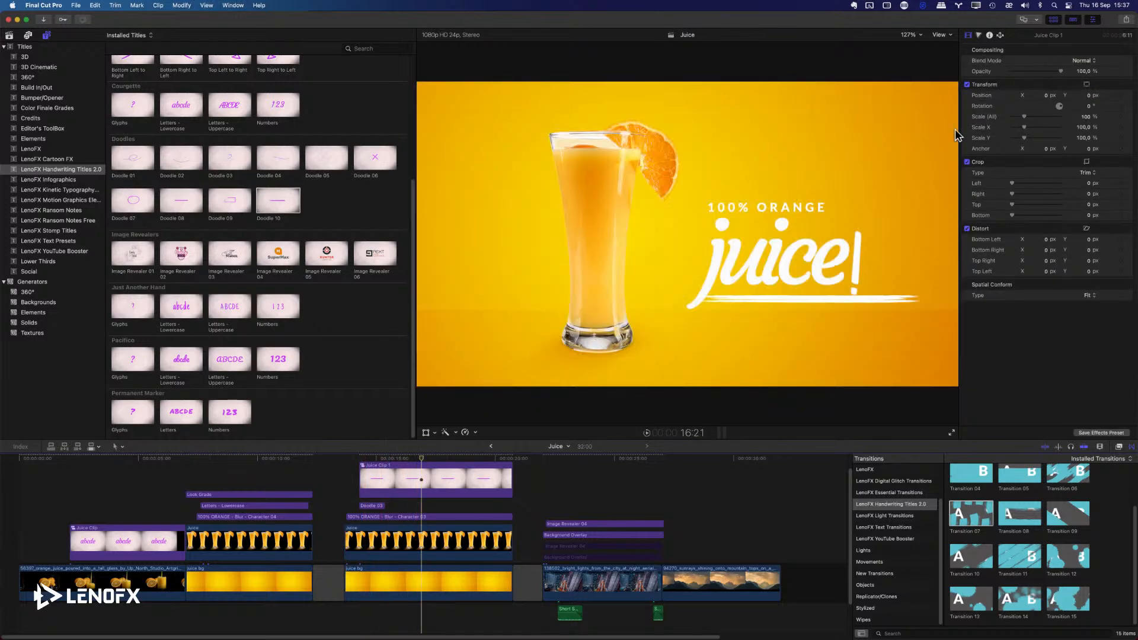
left_click_drag(1046, 96, 1023, 108)
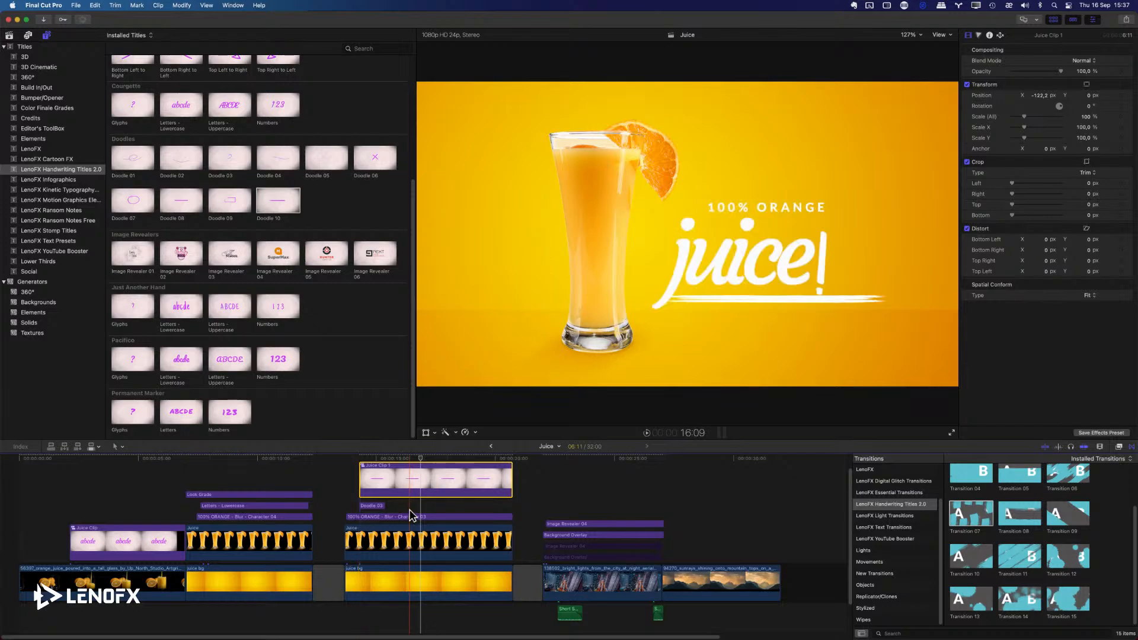
Undo the grouping and combine the Doodle 10, Glyphs, Letters - Lowercase and 100% ORANGE titles into one compound clip.
key("super+z")
key("super+z")
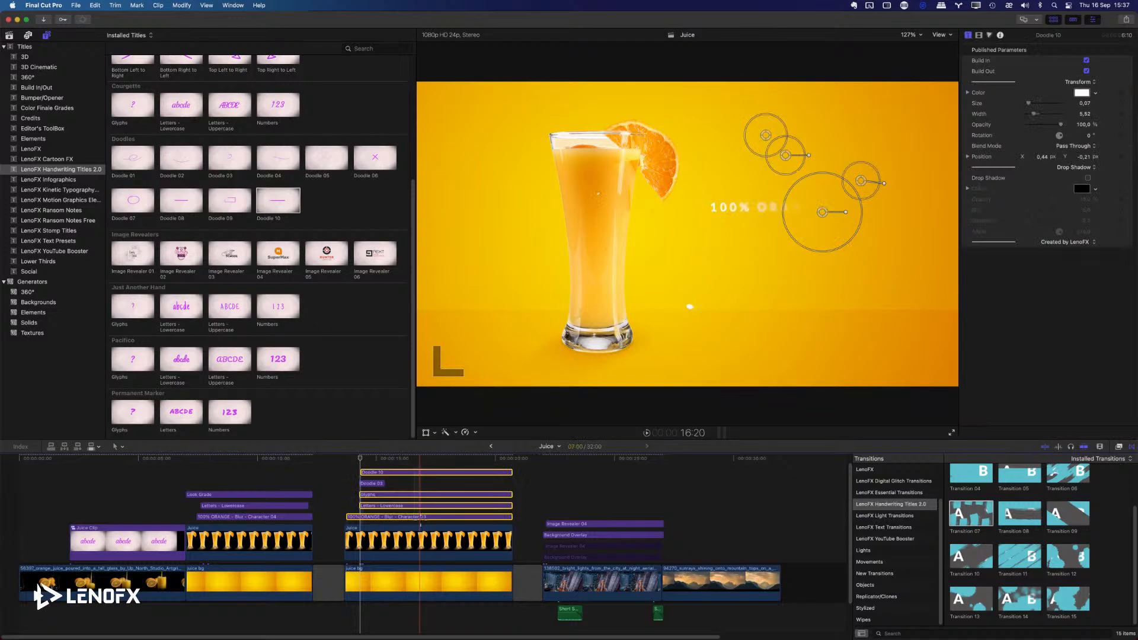
right_click(406, 501)
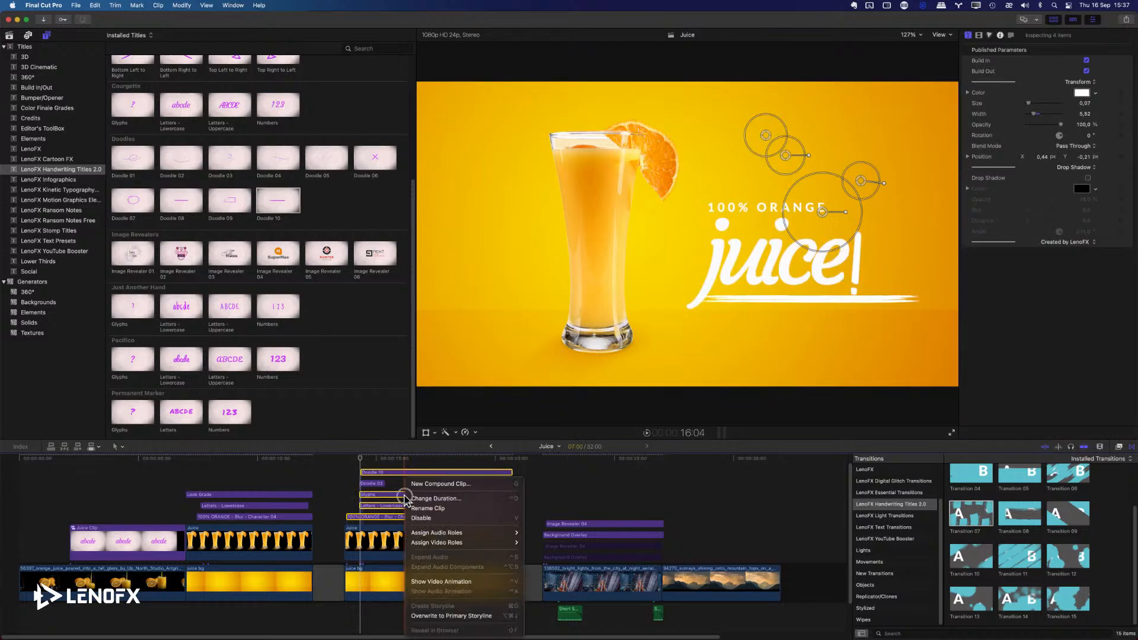
left_click(445, 478)
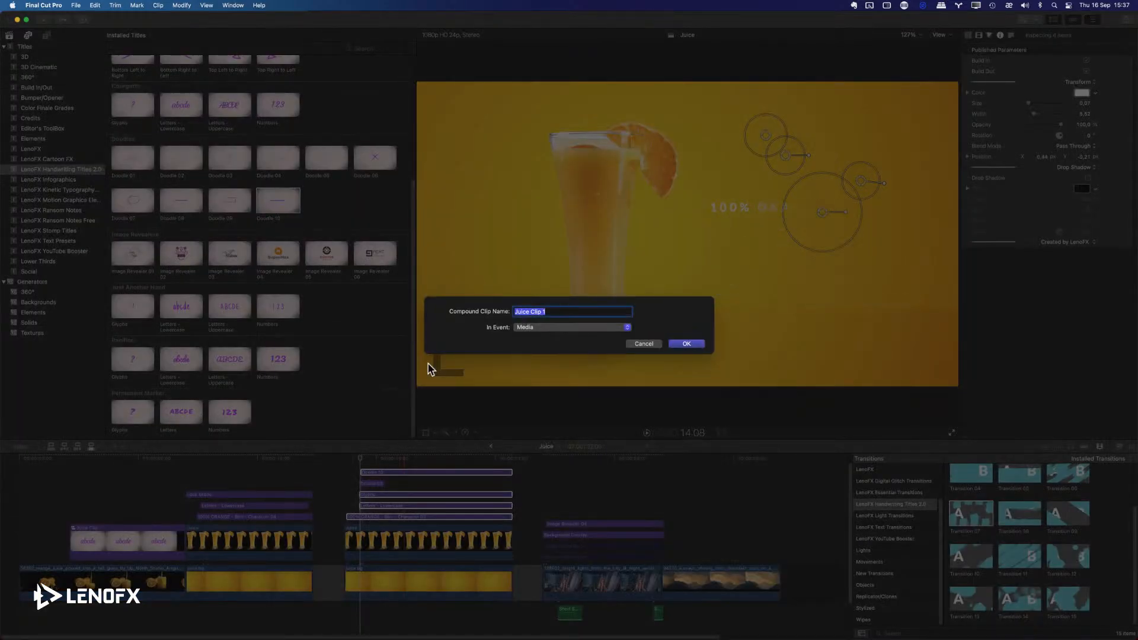
left_click(681, 345)
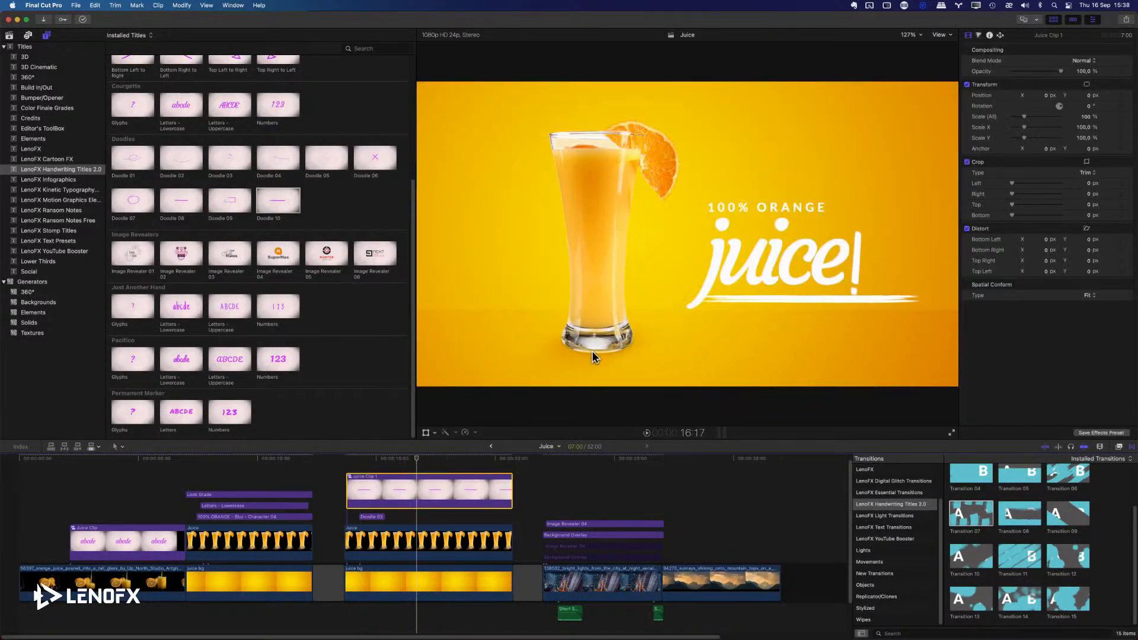
Try repositioning the compound clip and enlarging it to about 197%, and undo the test changes.
mouse_move(1045, 96)
left_mouse_down()
mouse_move(1020, 117)
mouse_move(1036, 117)
left_mouse_up()
key("super+z")
key("super+z")
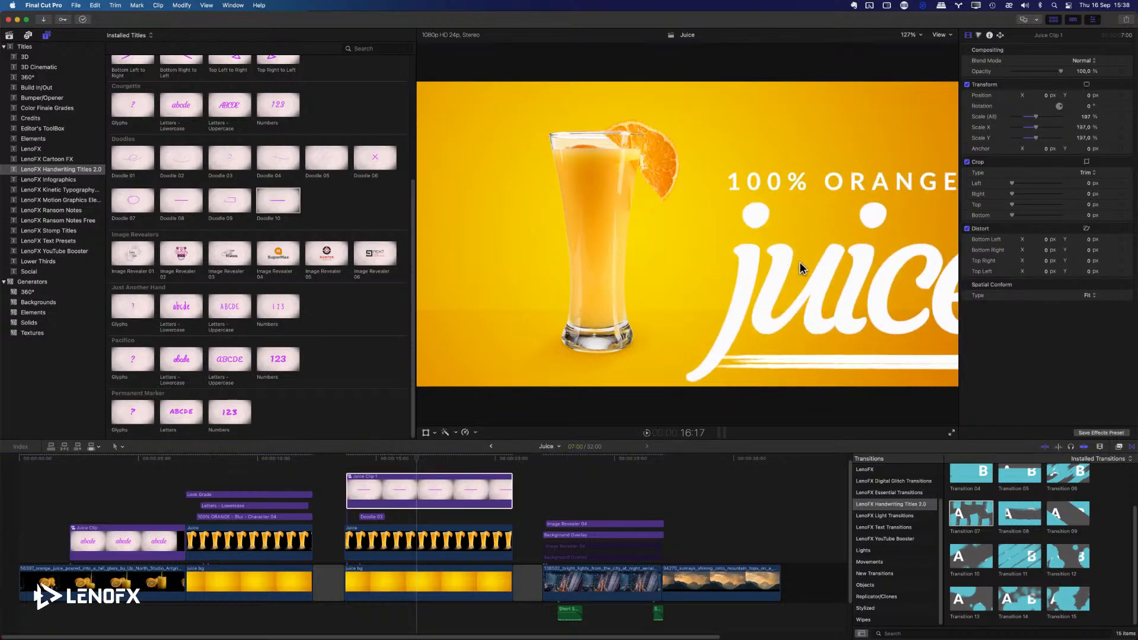
key("super+z")
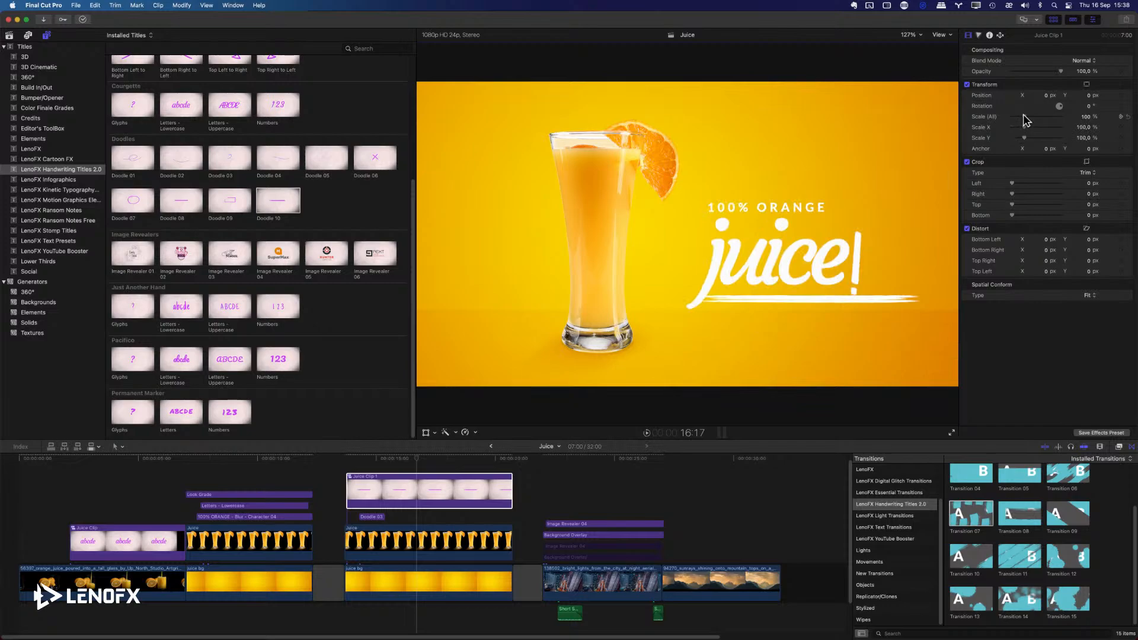
left_click_drag(1023, 115, 1022, 114)
key("super+z")
Scale the compound clip to about 69% and place it beside the glass at about X -67.6, Y -110.7 px.
key("shift+t")
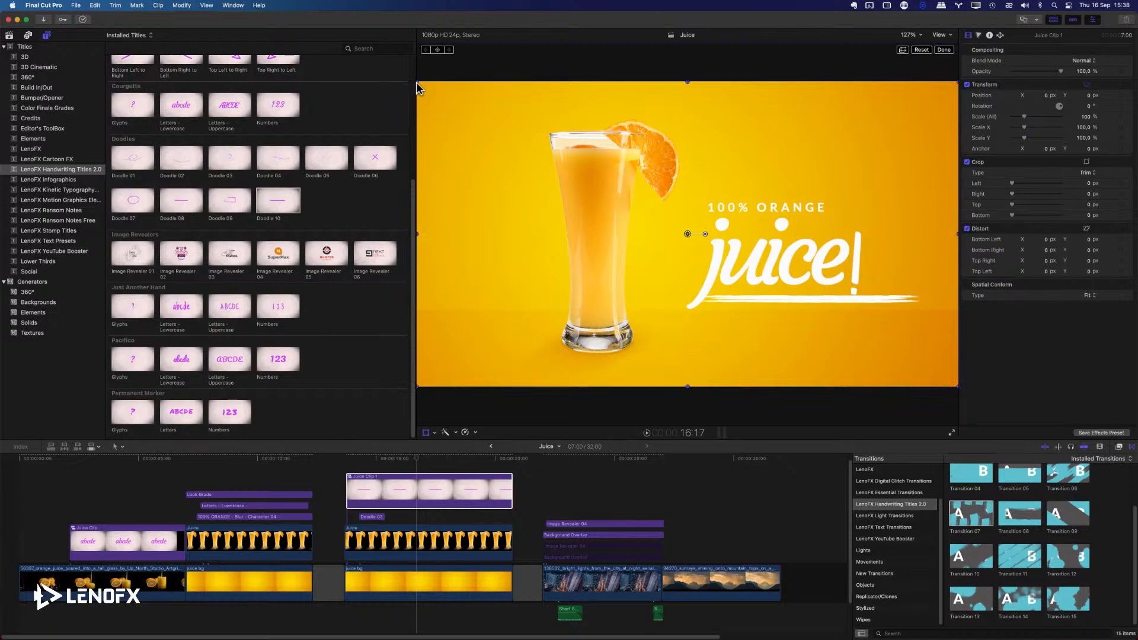
left_click_drag(418, 84, 530, 131)
left_click_drag(724, 196, 722, 244)
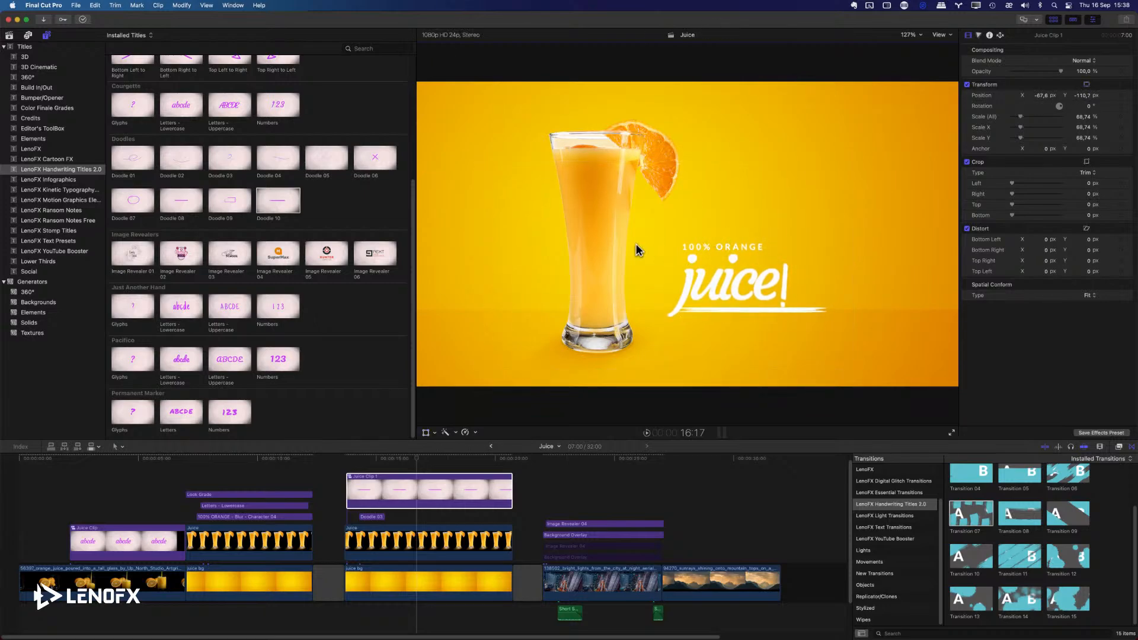
Play the juice composition from its start to check the resized titles.
left_click_drag(441, 461, 347, 460)
key("space")
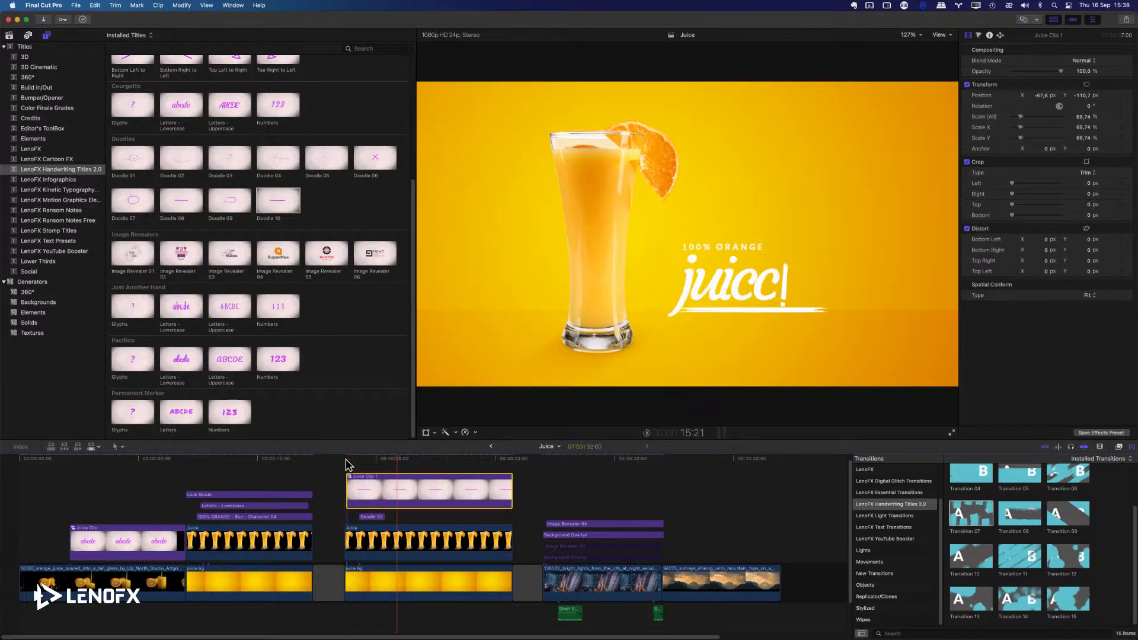
key("space")
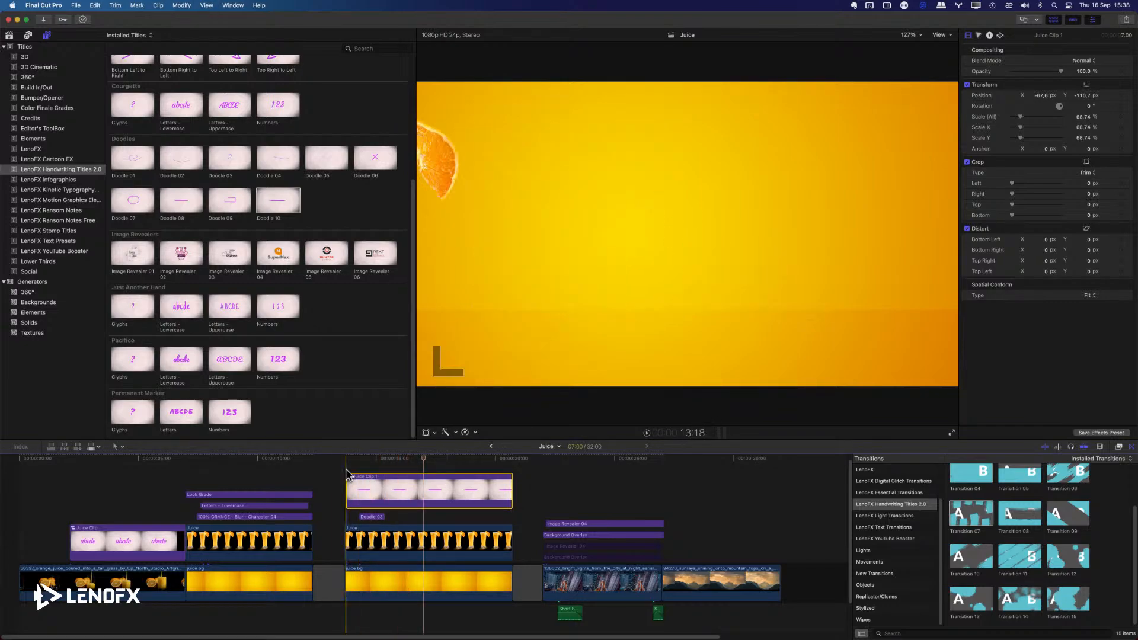
Set the export range to the second juice bg clip and start a Master File export.
left_click(348, 460)
key("o")
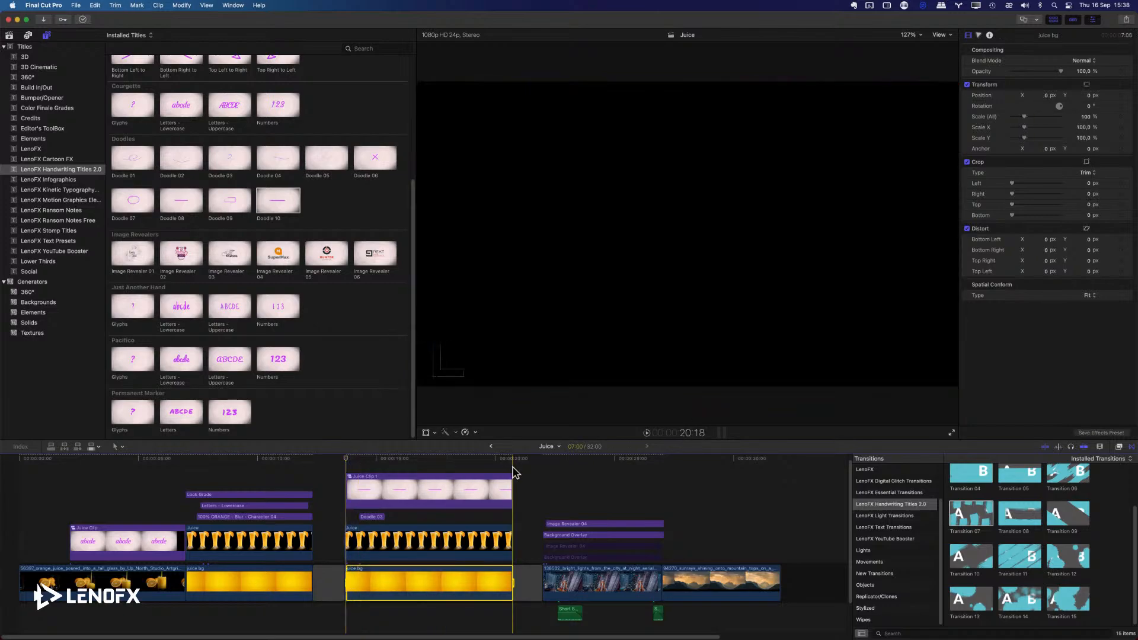
key("super+e")
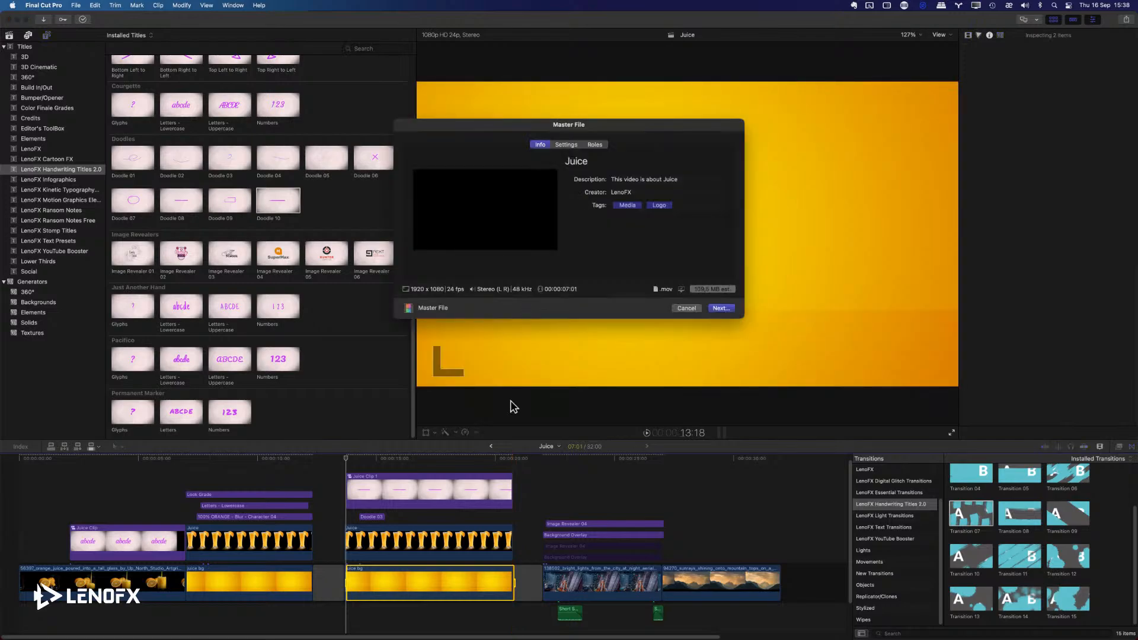
Review the Master File settings and save the export as Juice on the Desktop.
left_click(566, 145)
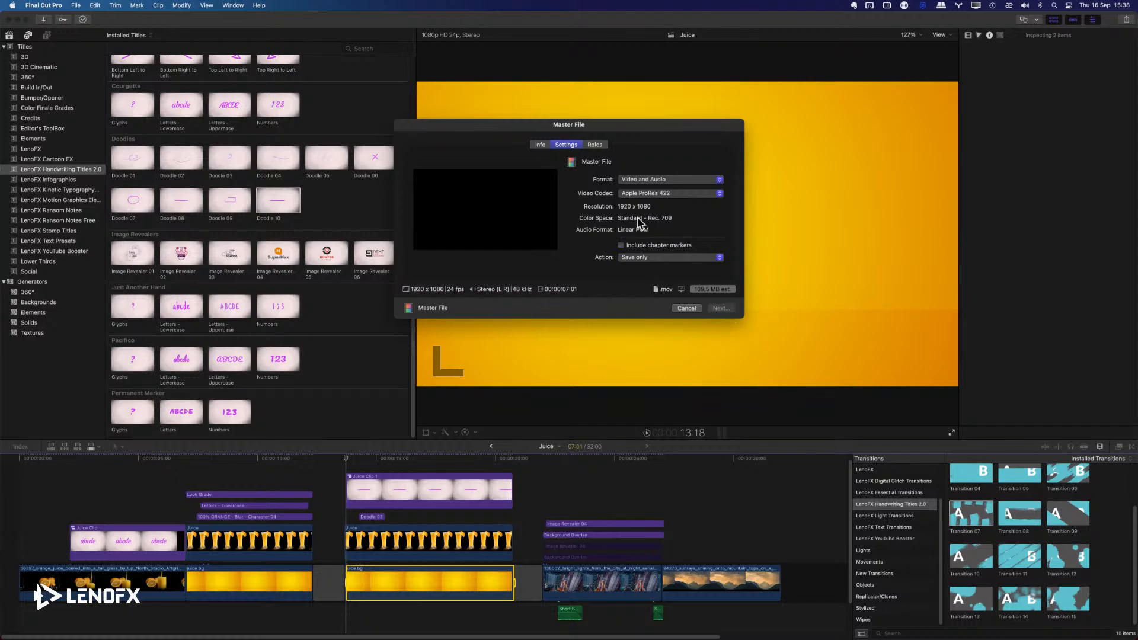
key("Return")
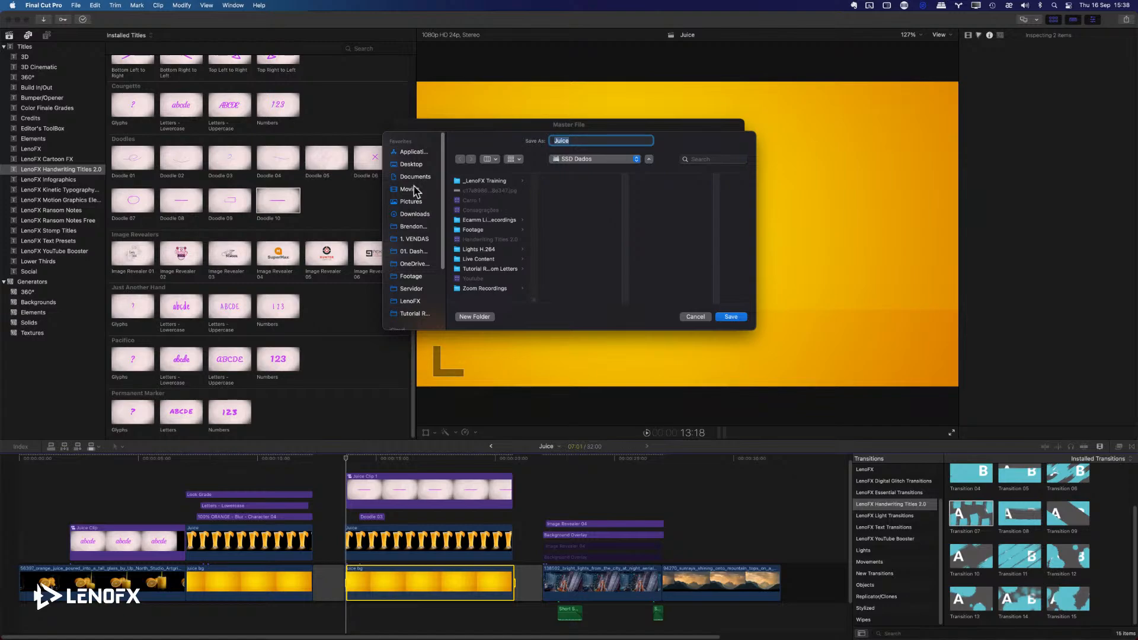
left_click(408, 166)
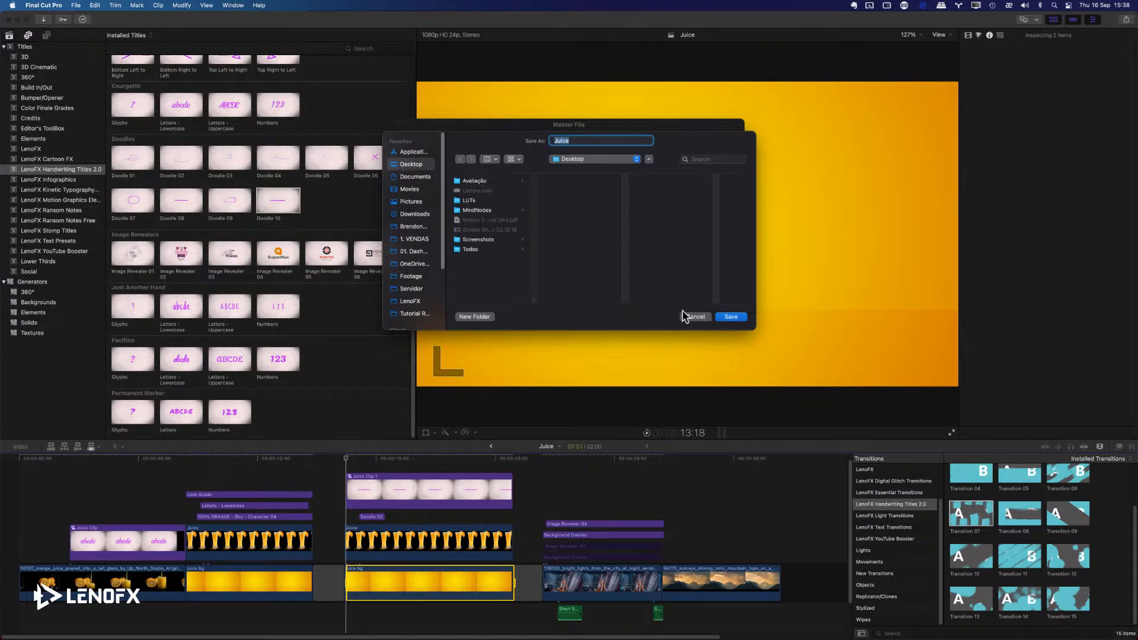
left_click(731, 317)
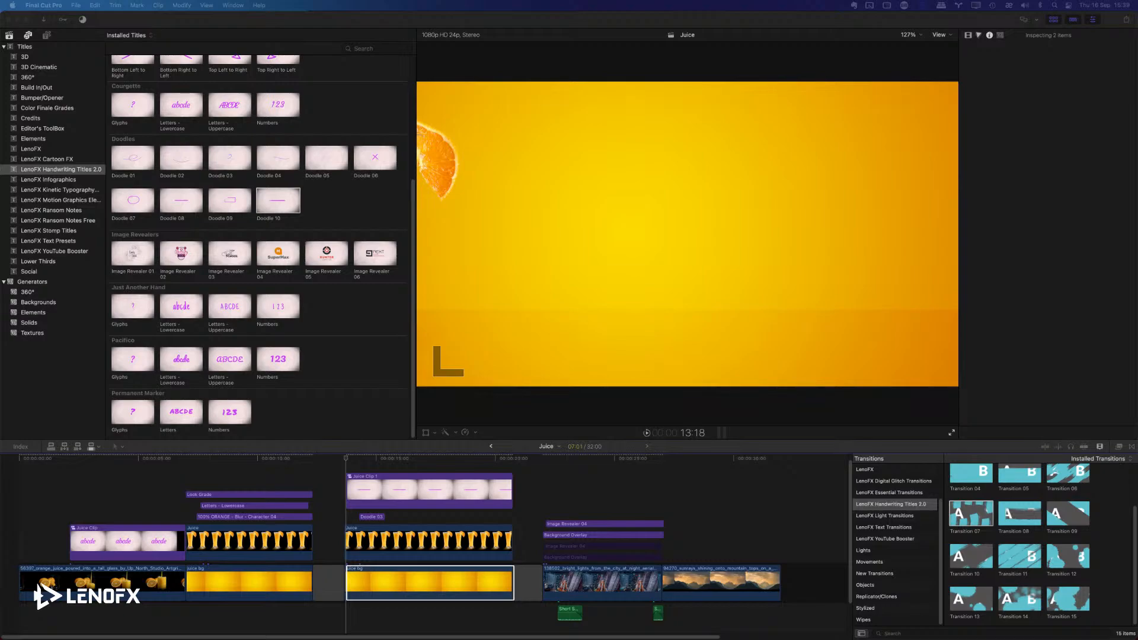
Switch to Finder and bring up the options for the exported Juice.mov on the Desktop.
left_click(347, 455)
key("super+Tab")
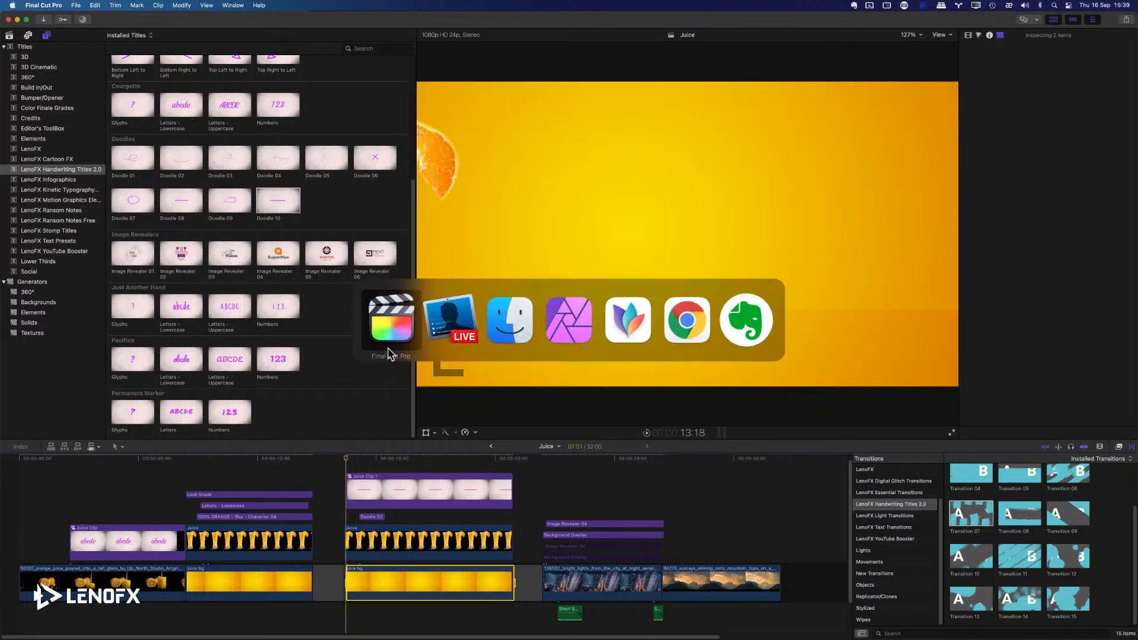
left_click(538, 334)
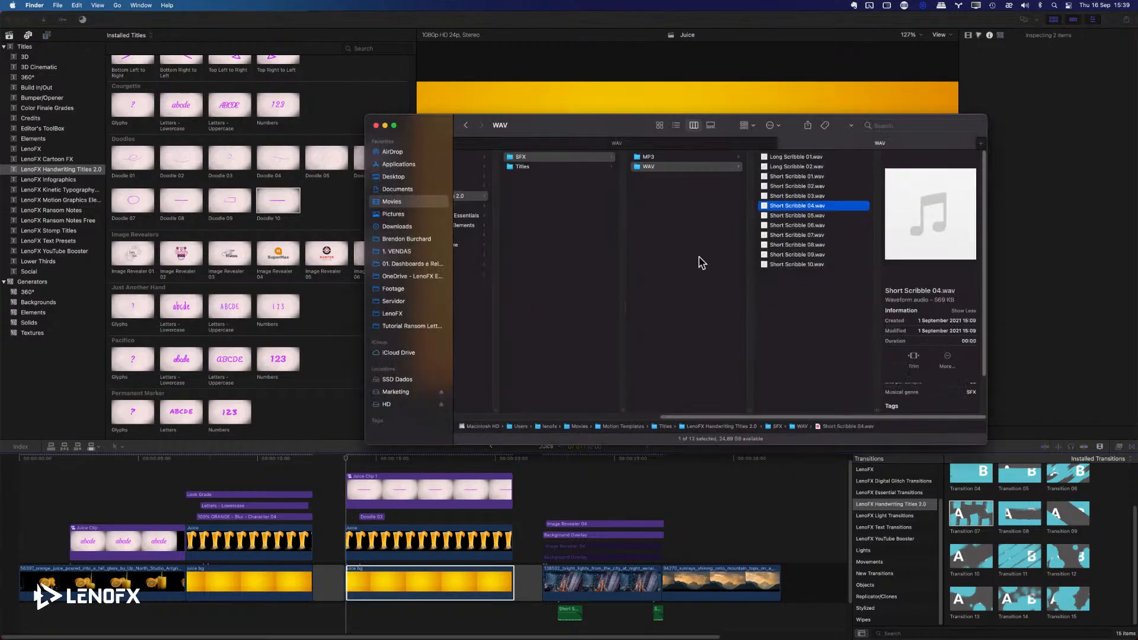
left_click(396, 179)
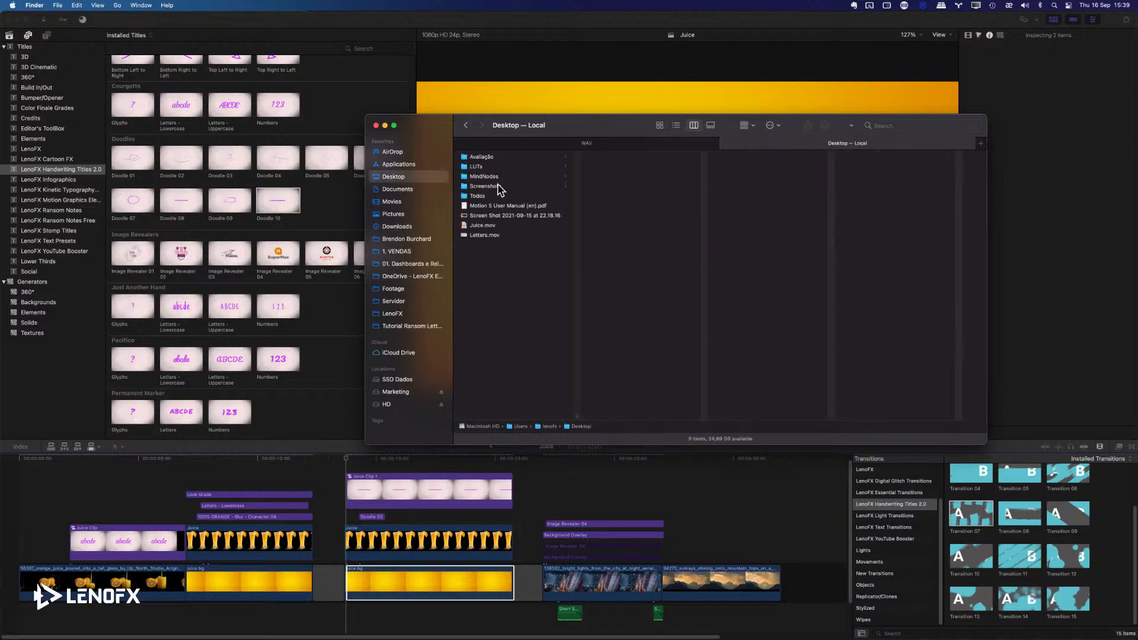
left_click(484, 226)
right_click(486, 227)
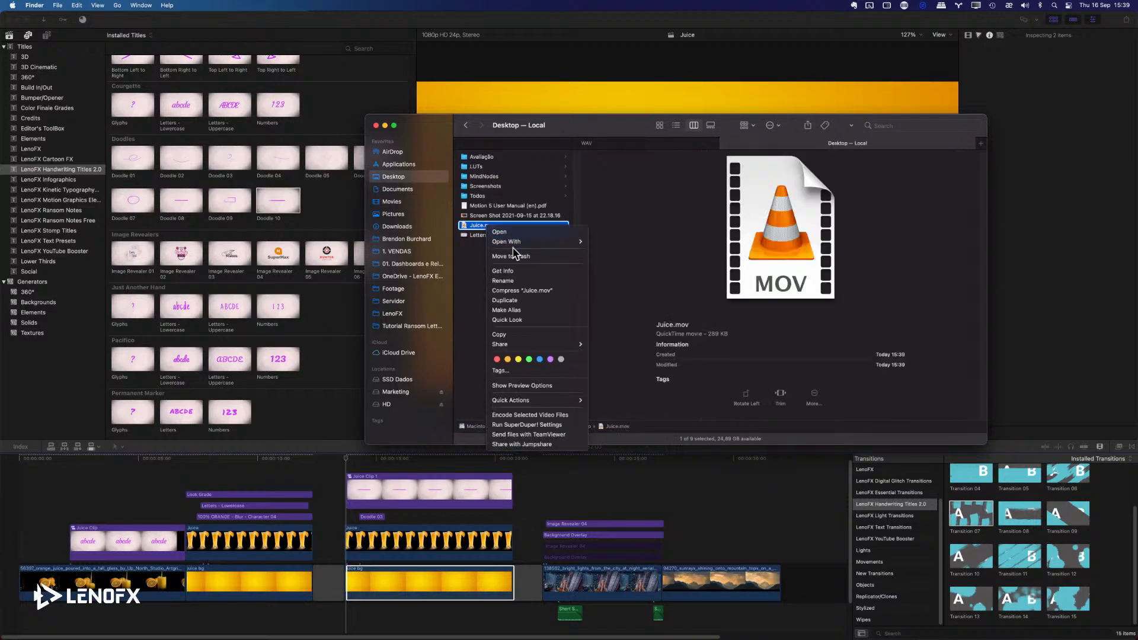